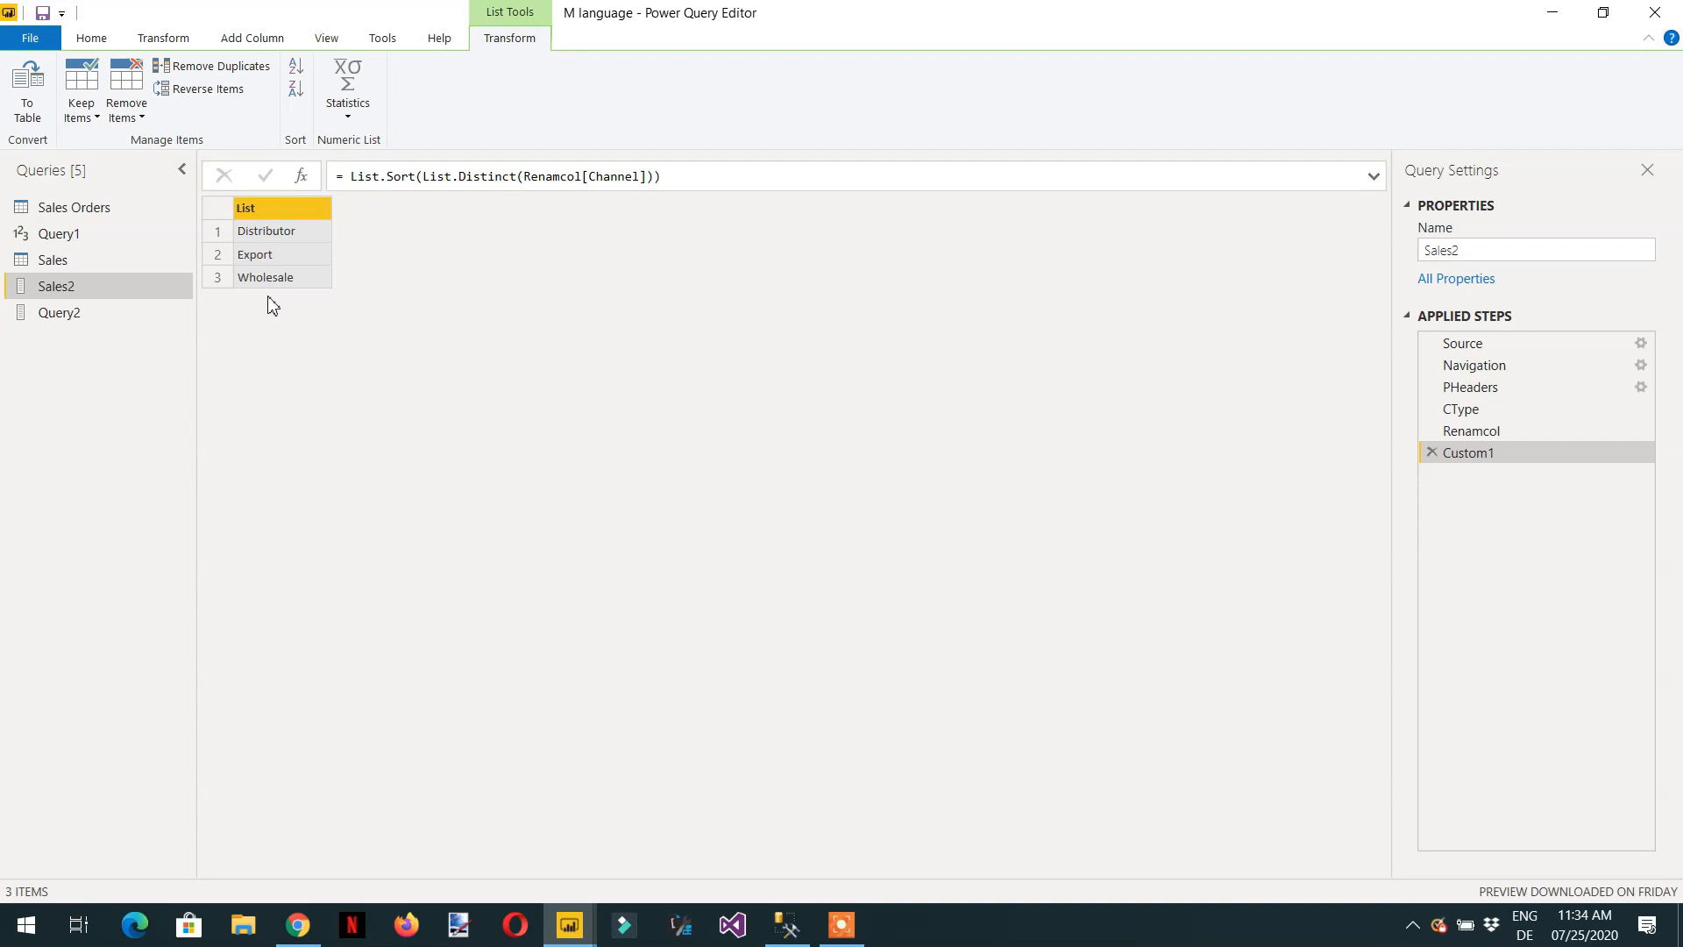
# Review the columns of the Sales query through Total Revenue and compare them with the channel list in Sales2.
pyautogui.click(54, 262)
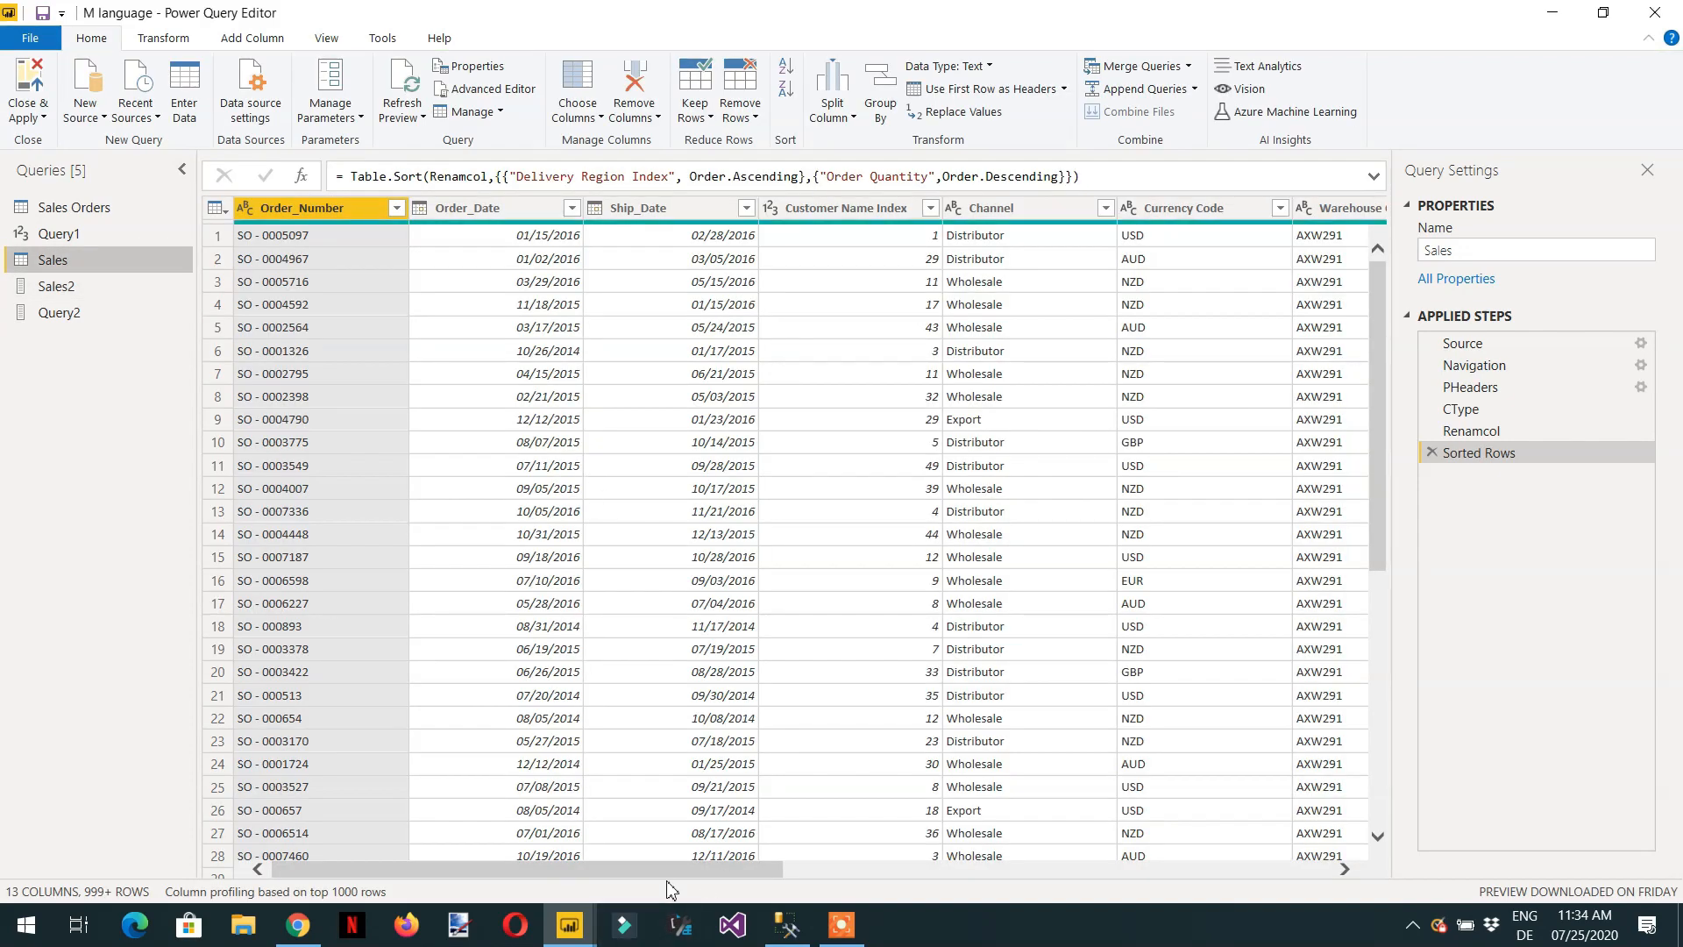
pyautogui.moveTo(671, 877); pyautogui.dragTo(1330, 869)
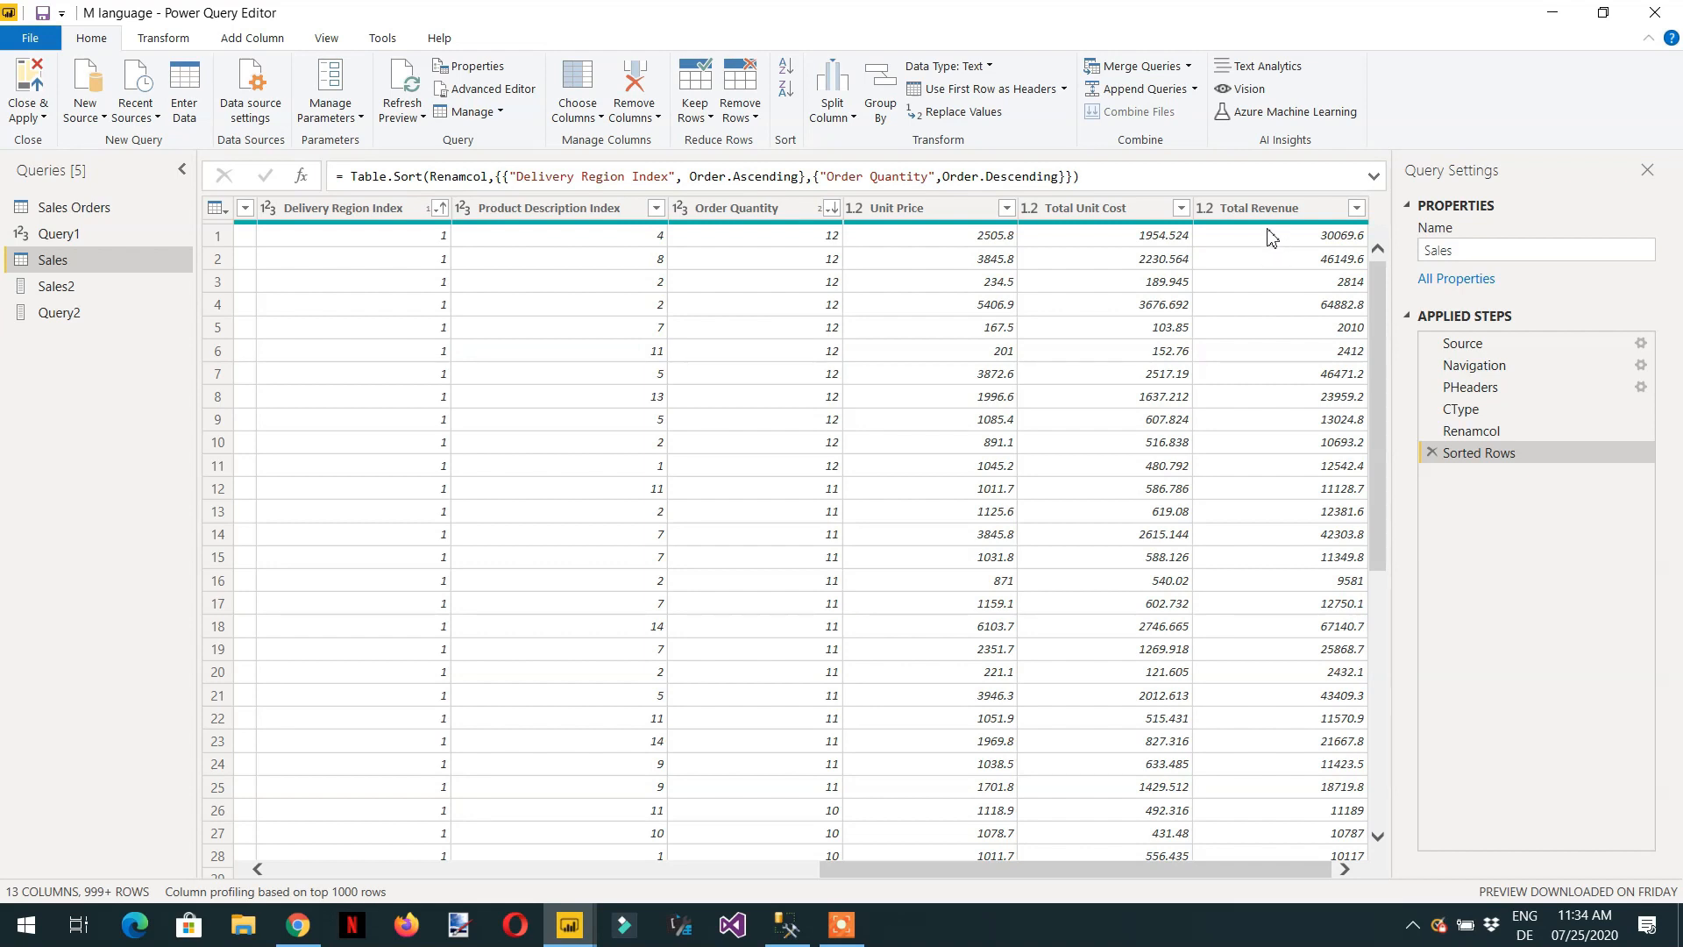
pyautogui.moveTo(1275, 225)
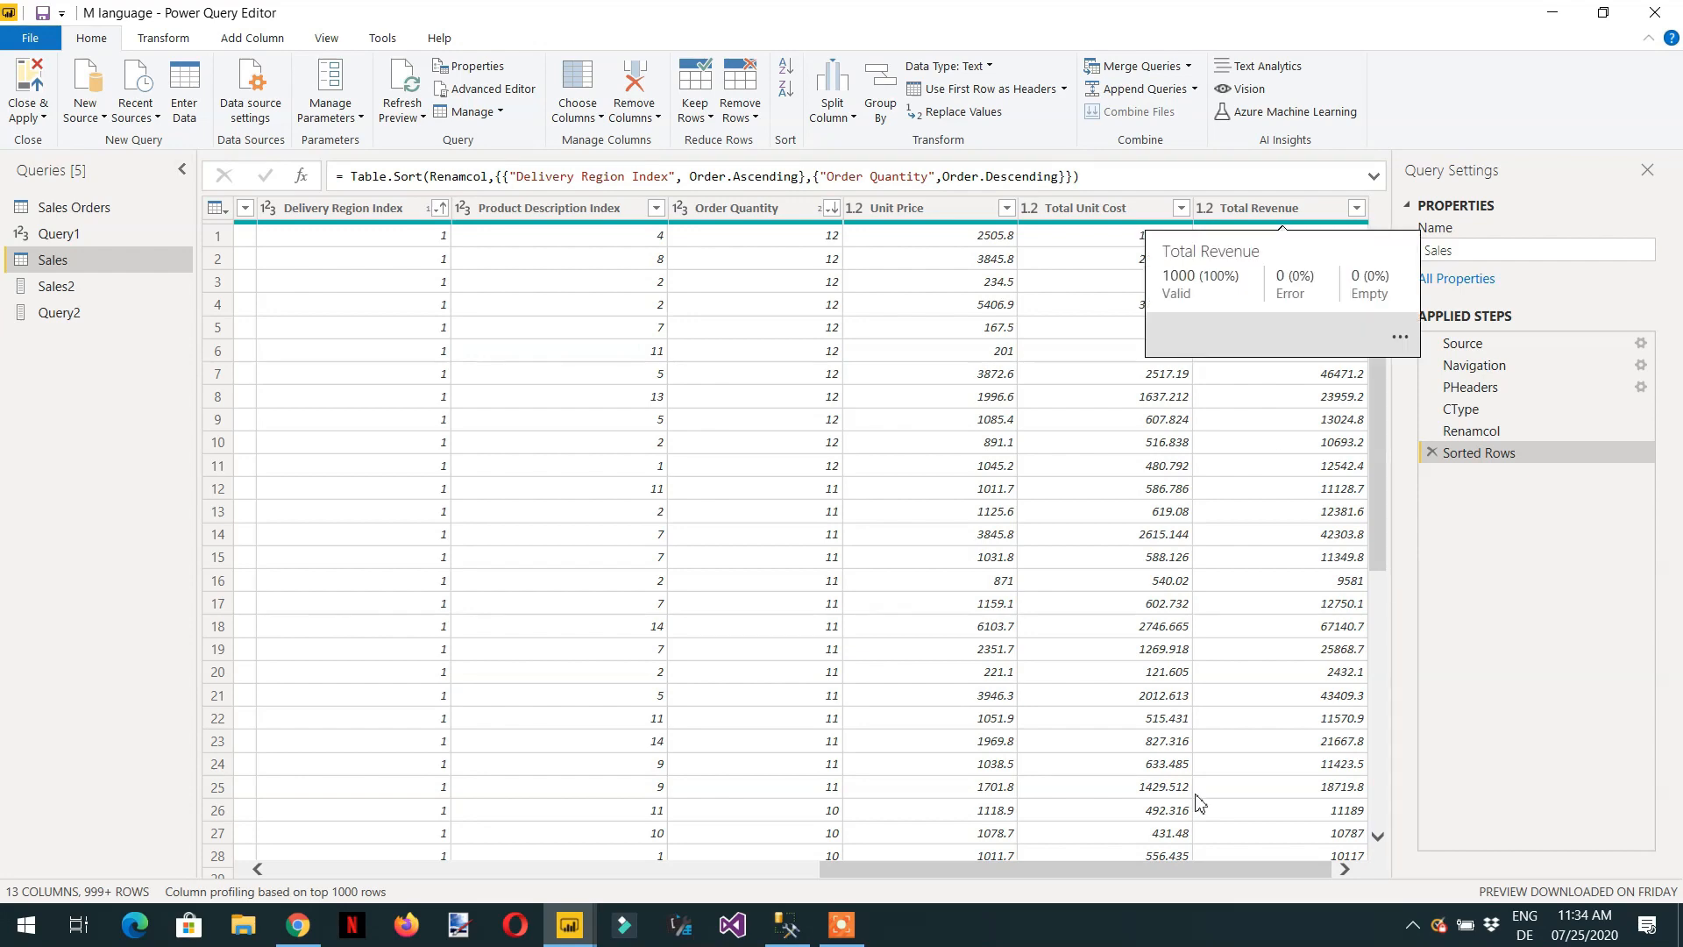
pyautogui.moveTo(1166, 871); pyautogui.dragTo(829, 868)
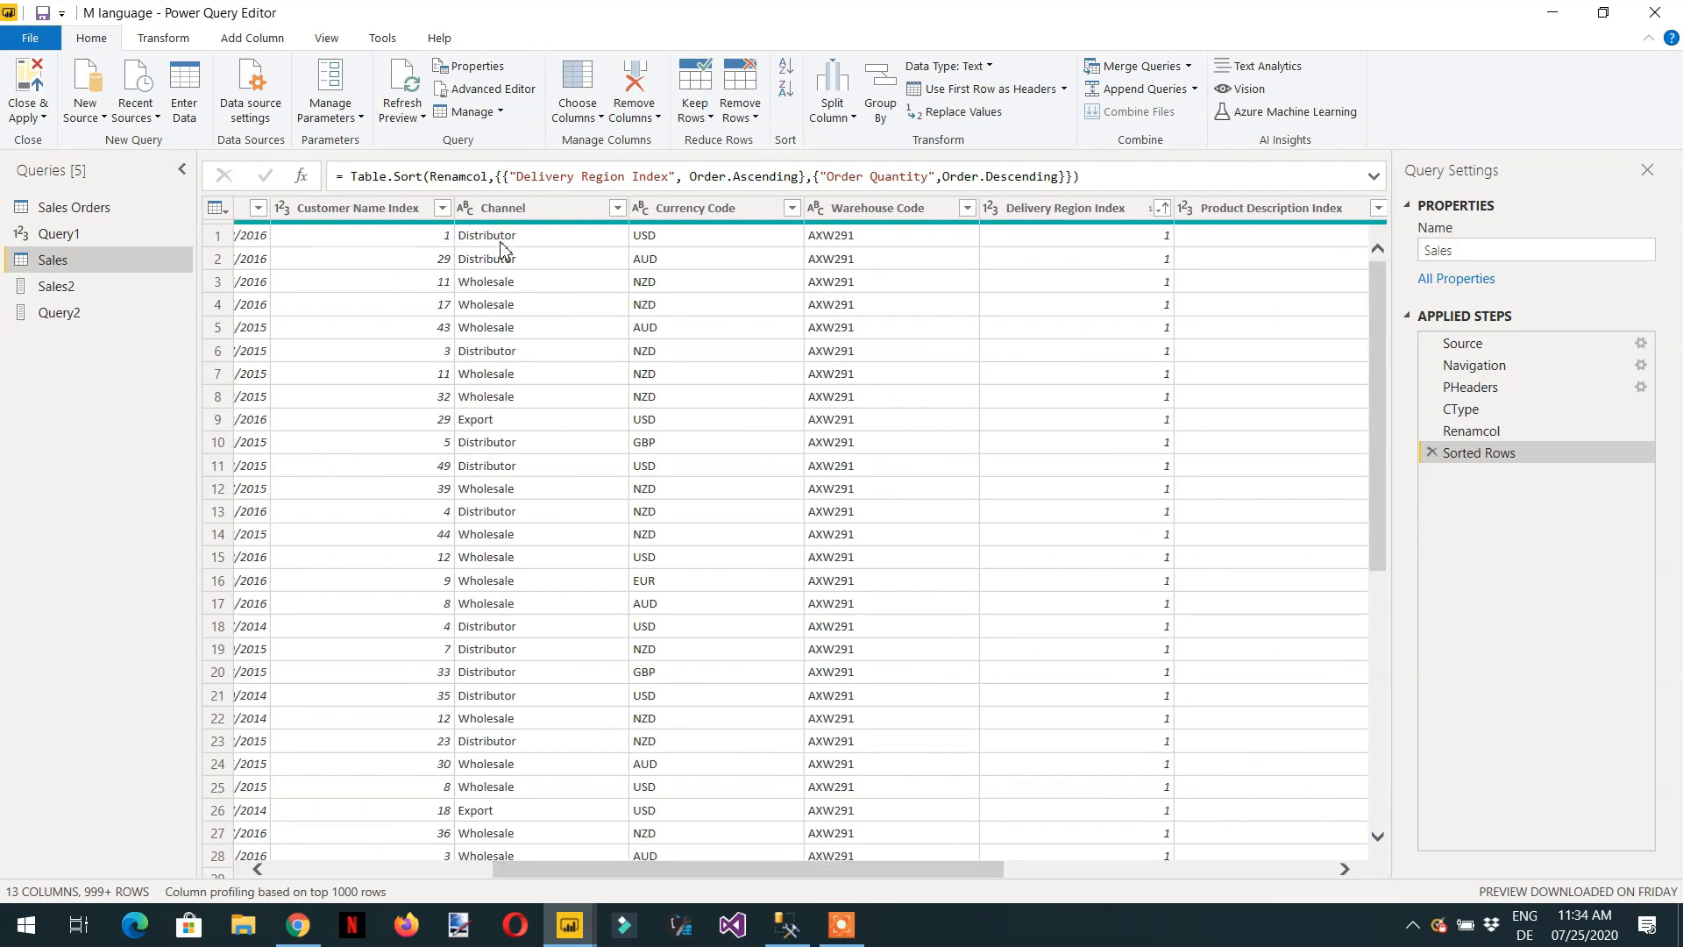
pyautogui.click(56, 289)
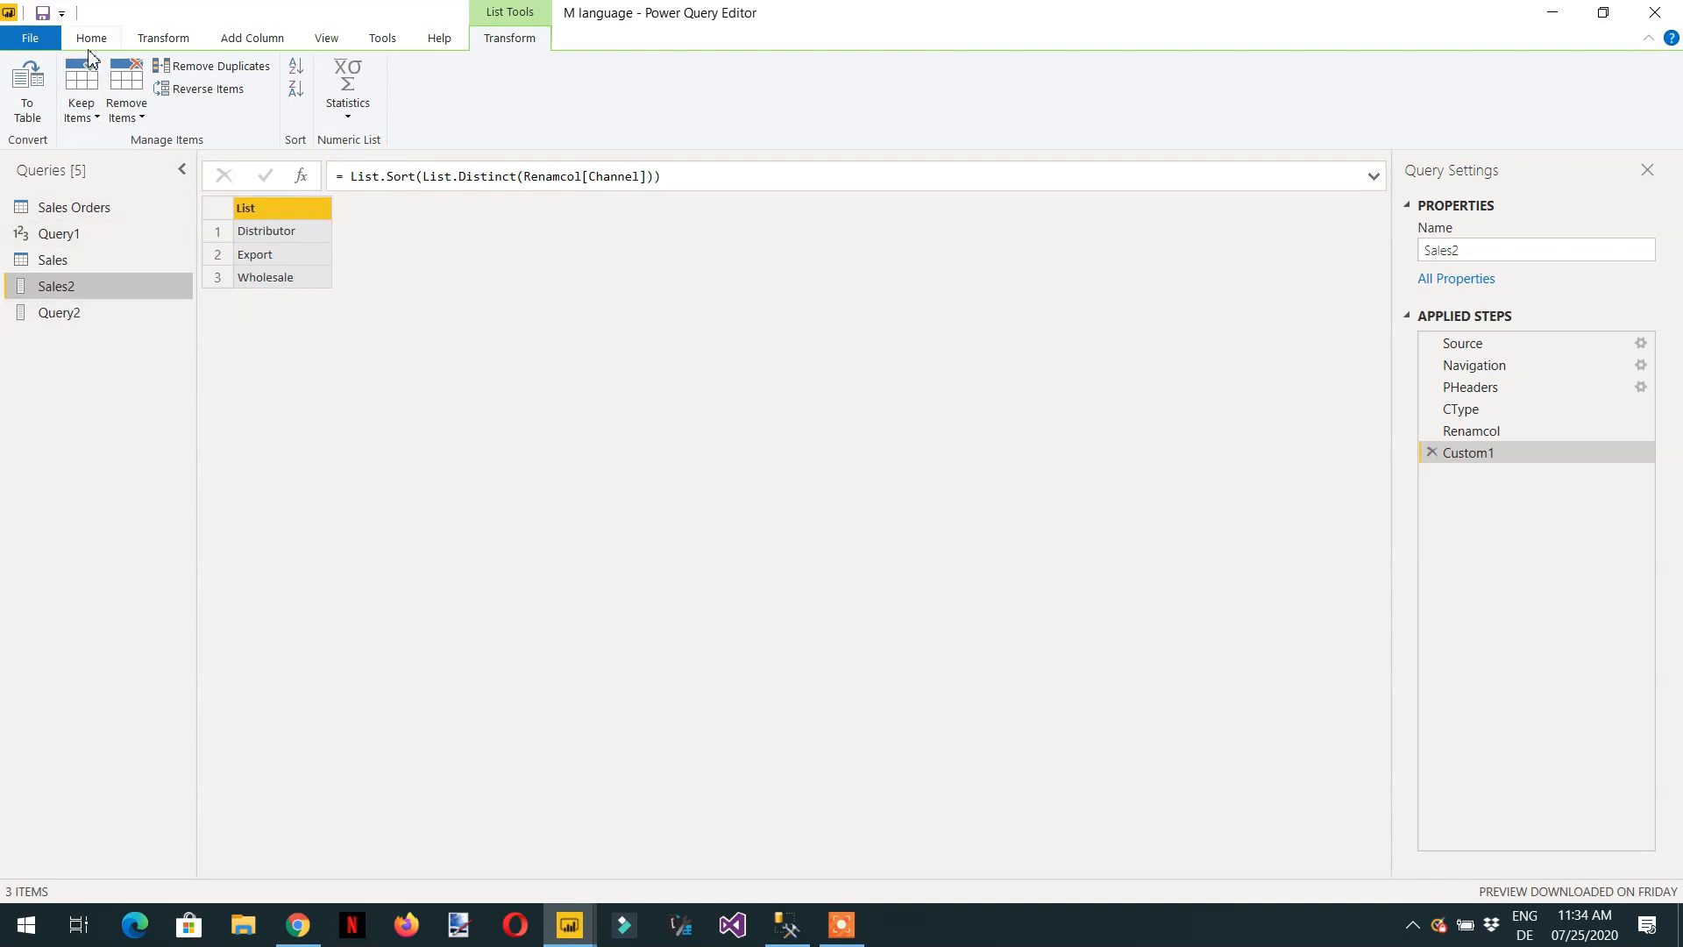
pyautogui.click(74, 263)
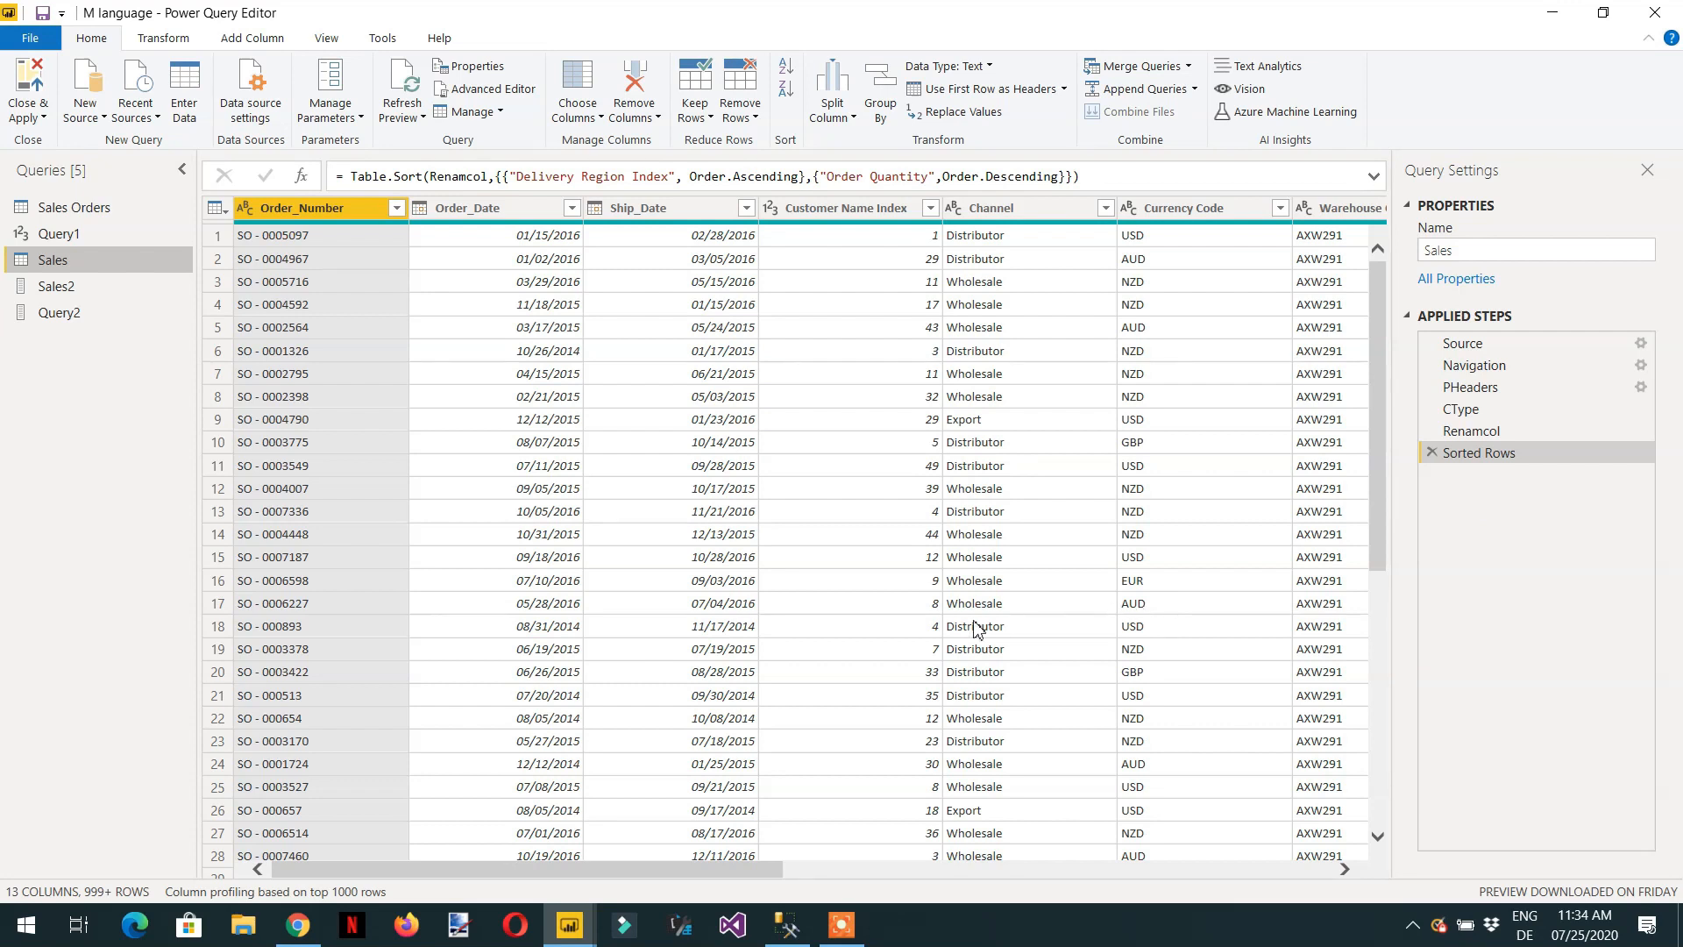
# Delete the Custom1 applied step from the Sales2 query and open Group By for its Channel column.
pyautogui.click(70, 291)
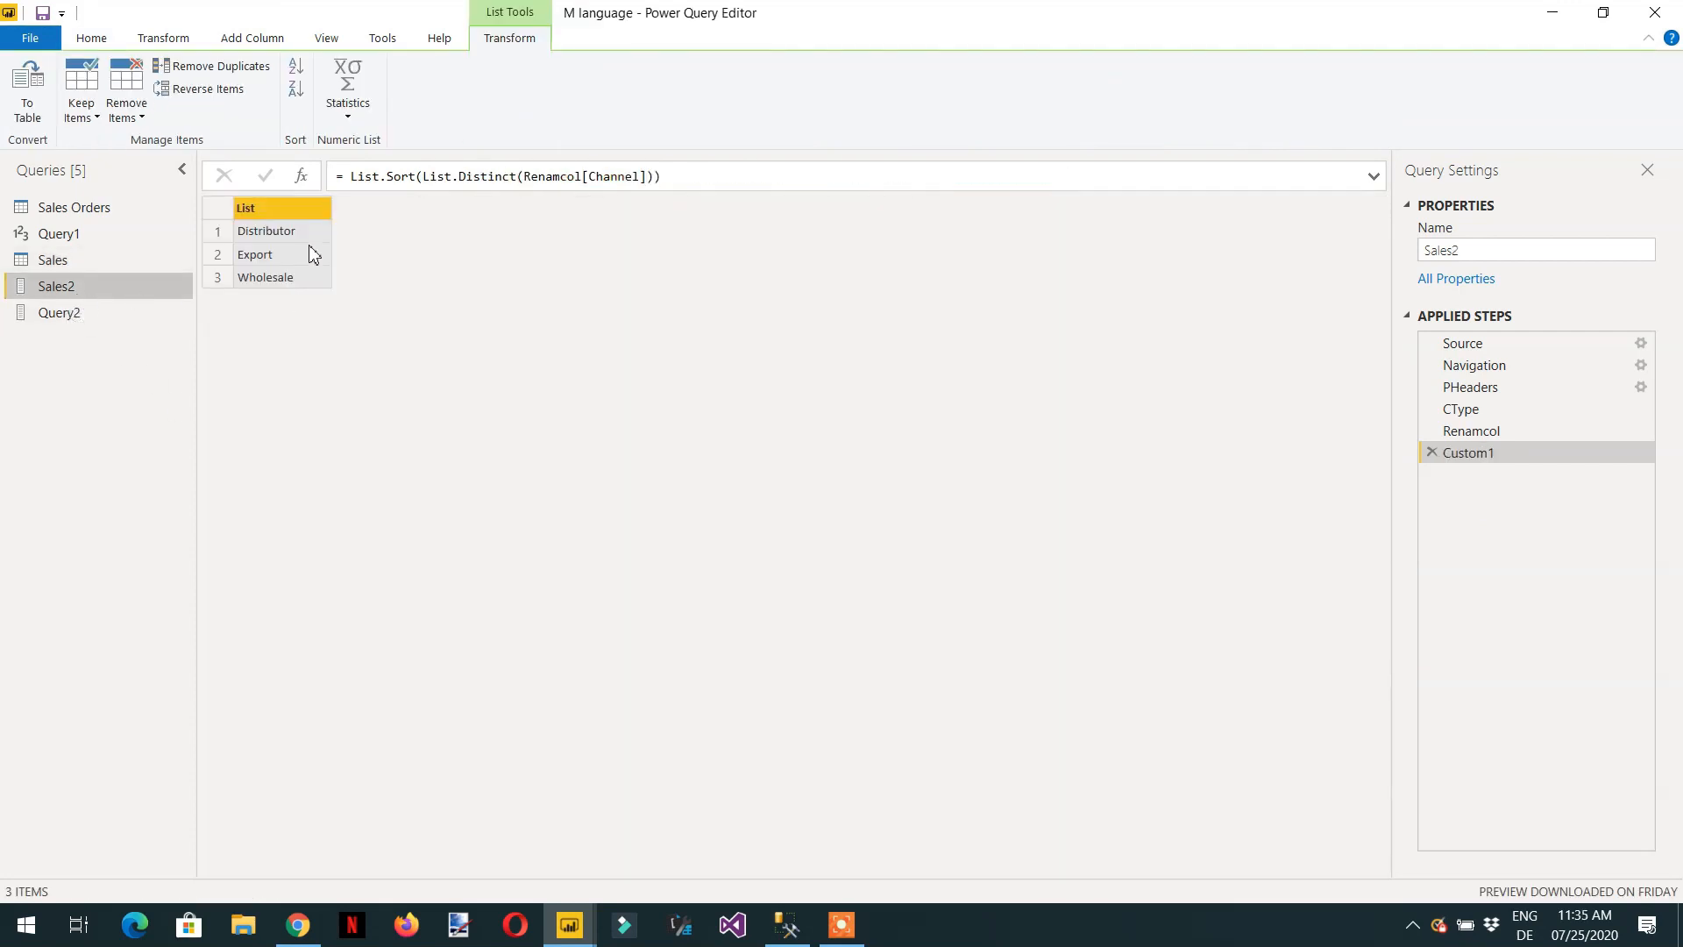
pyautogui.click(1432, 454)
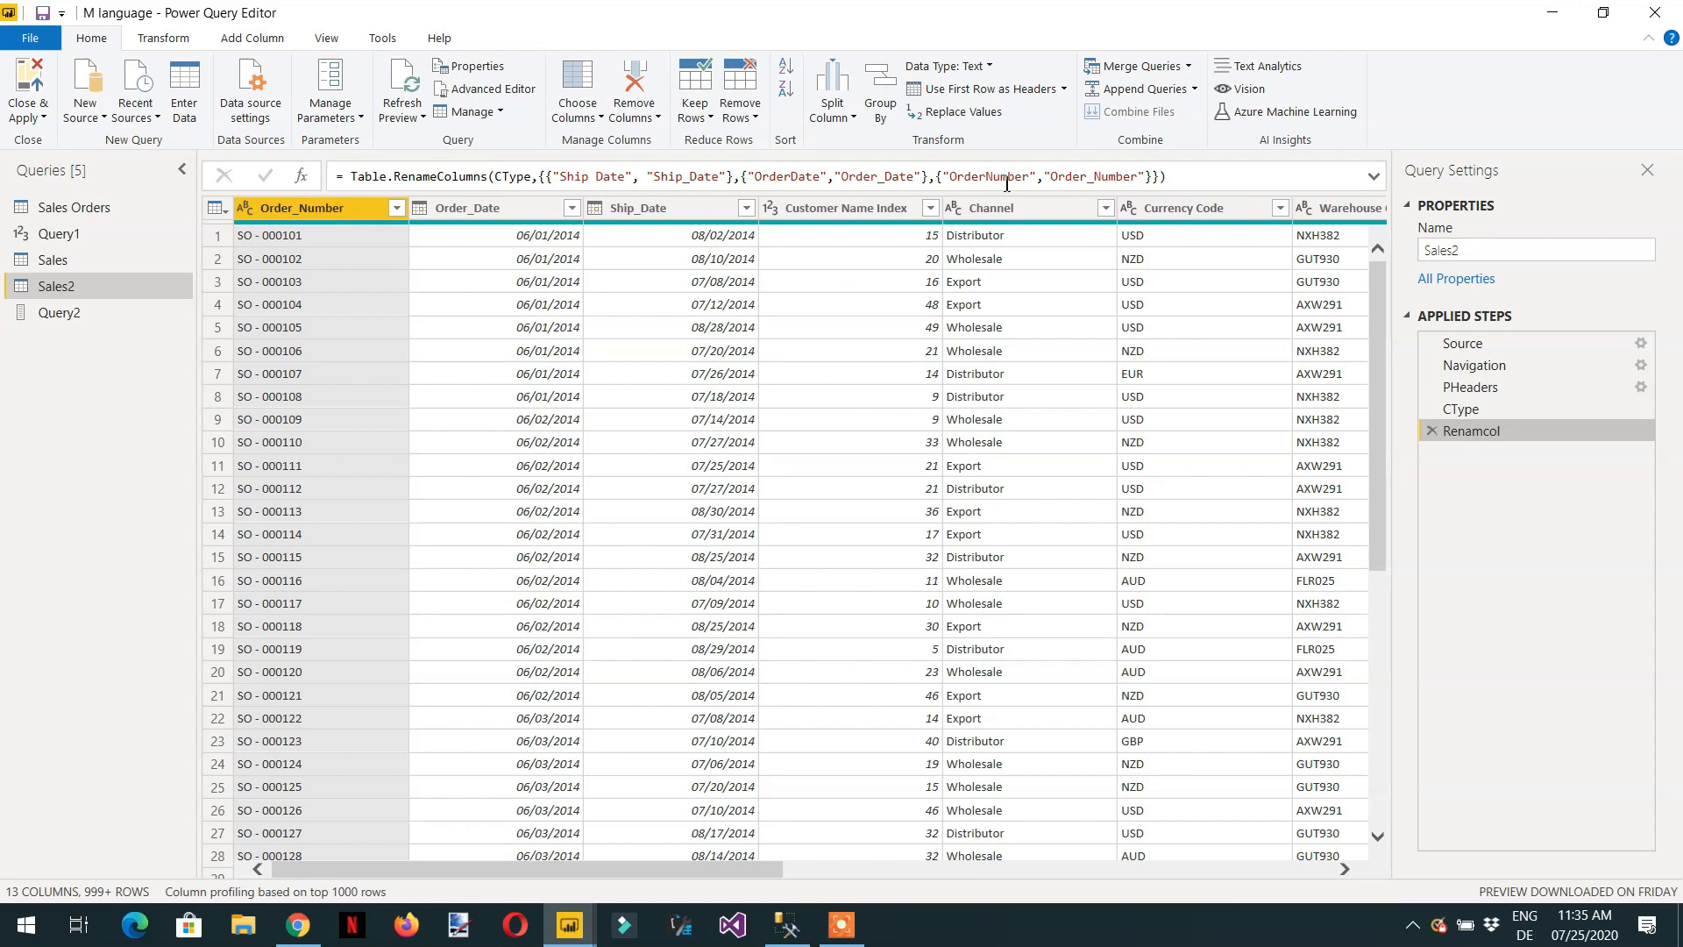
pyautogui.click(998, 208)
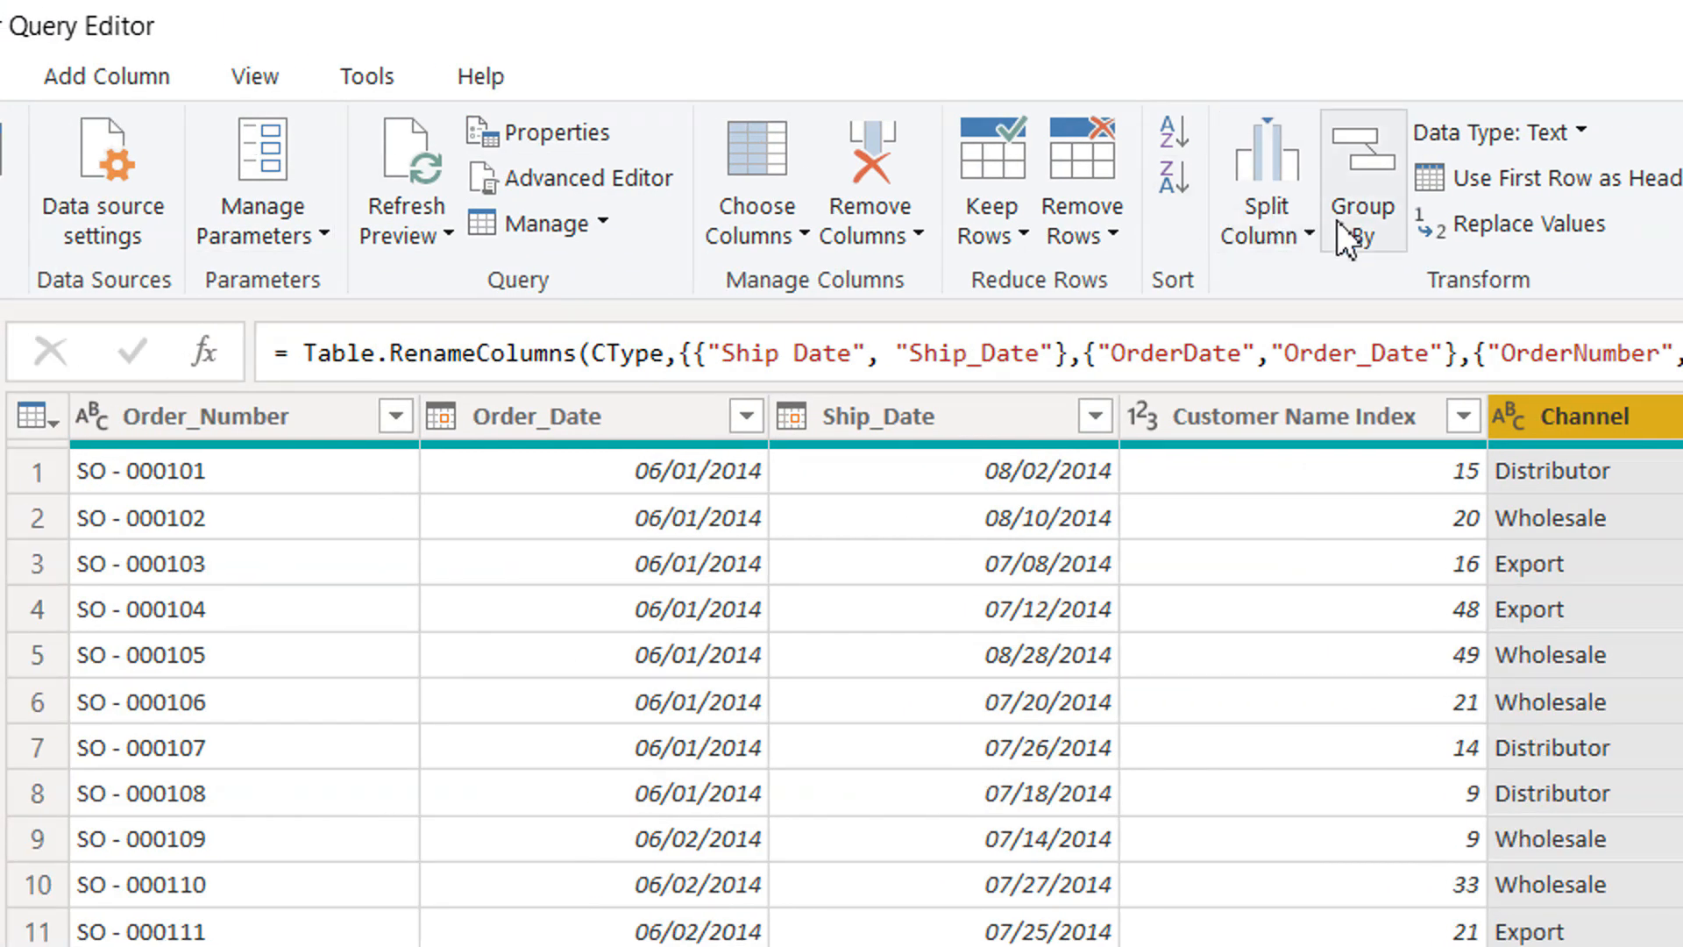
pyautogui.click(1339, 220)
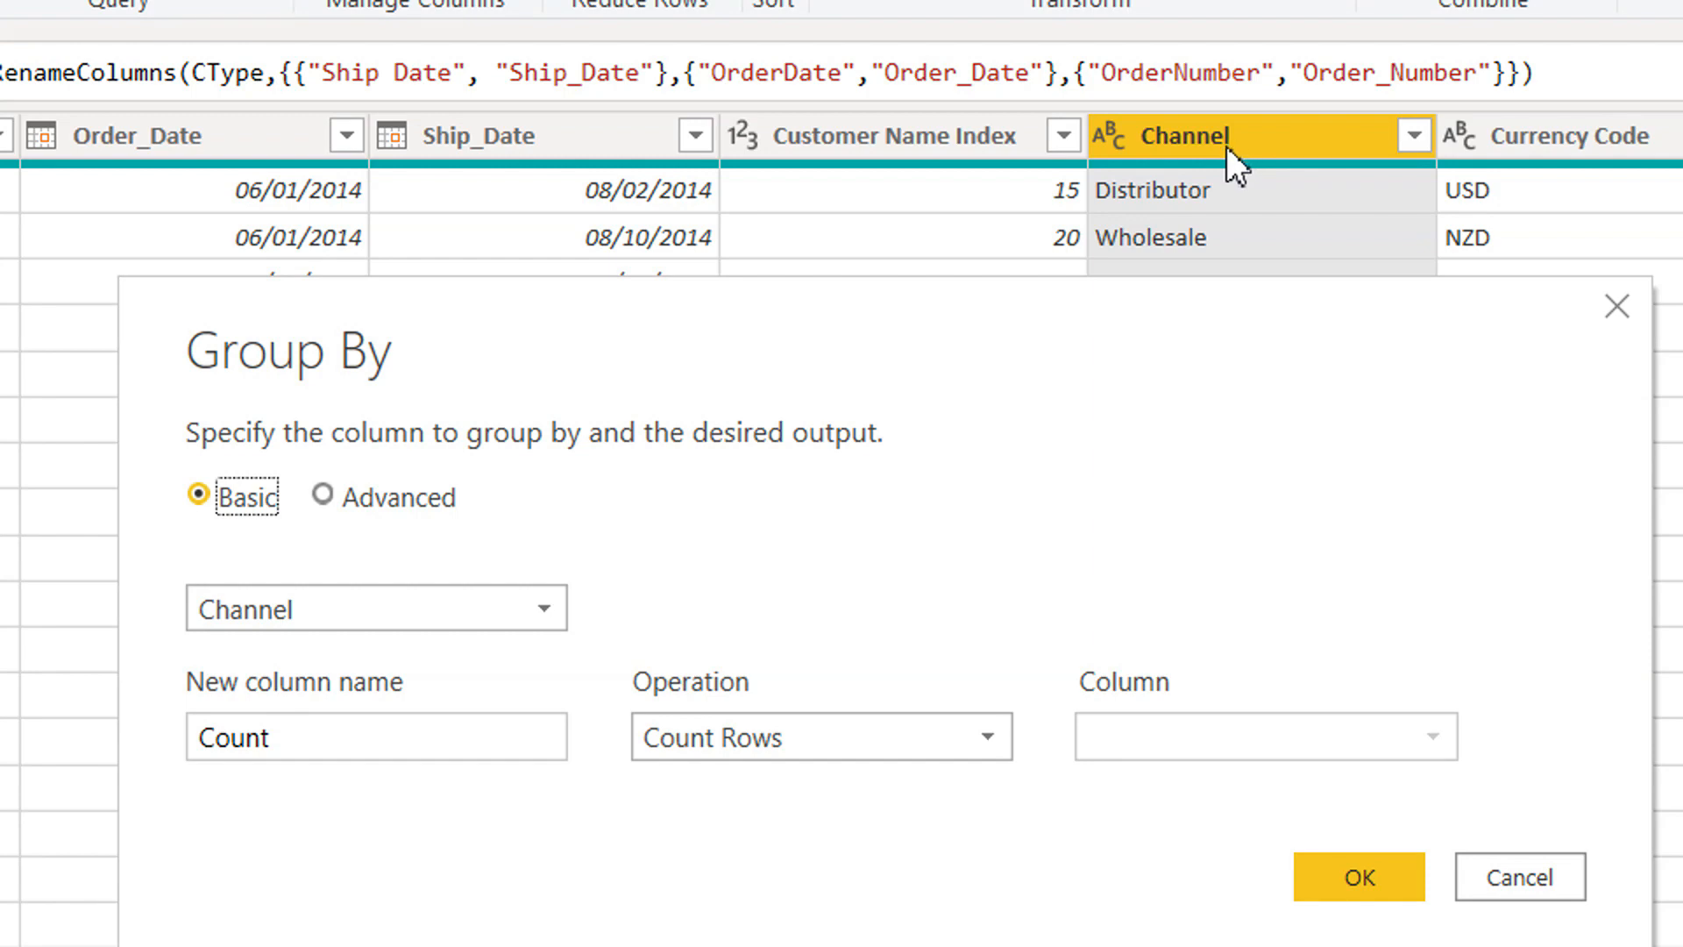
pyautogui.click(543, 609)
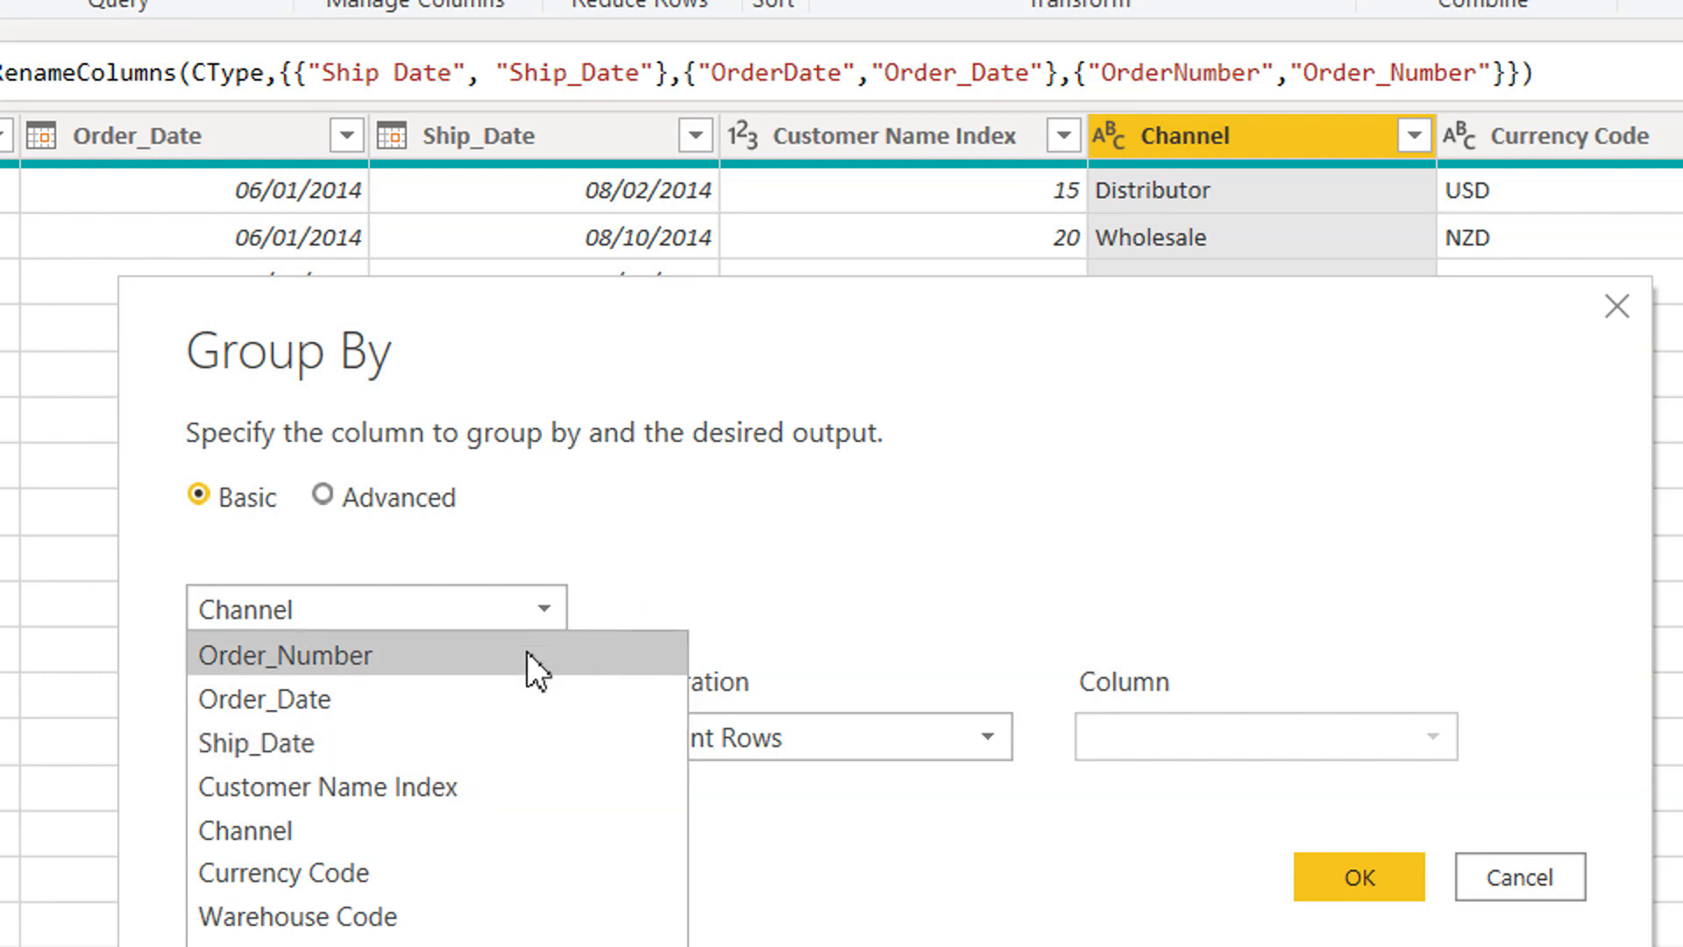
pyautogui.click(781, 545)
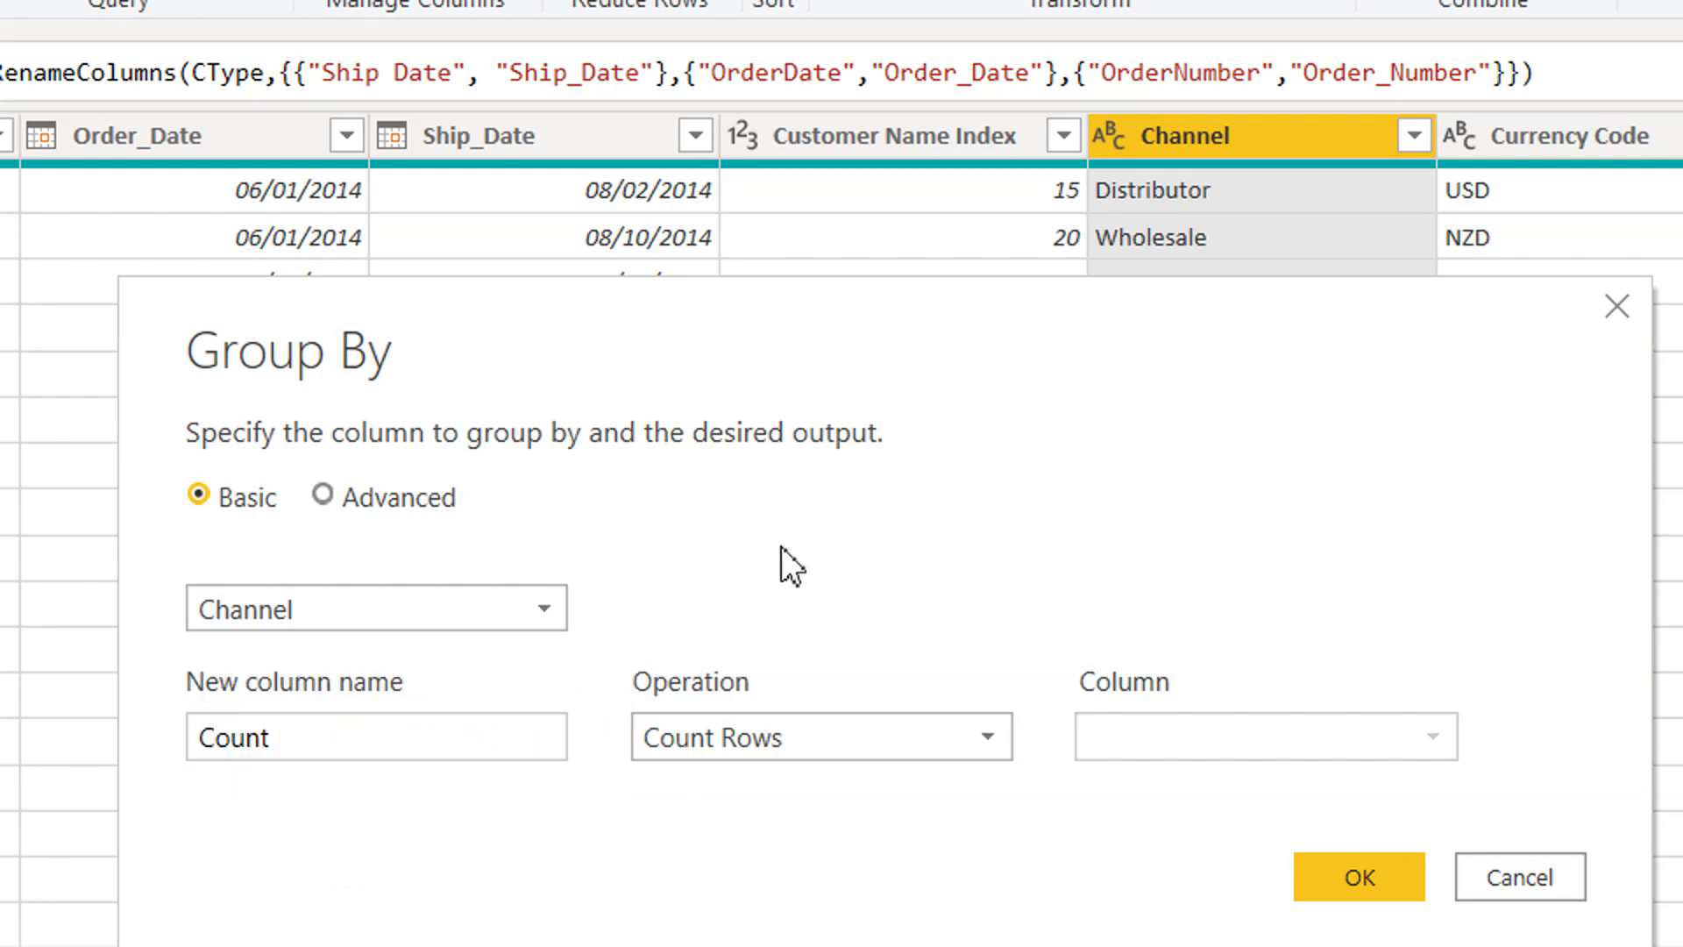
# Name the new grouped column Channel Grouping.
pyautogui.click(526, 736)
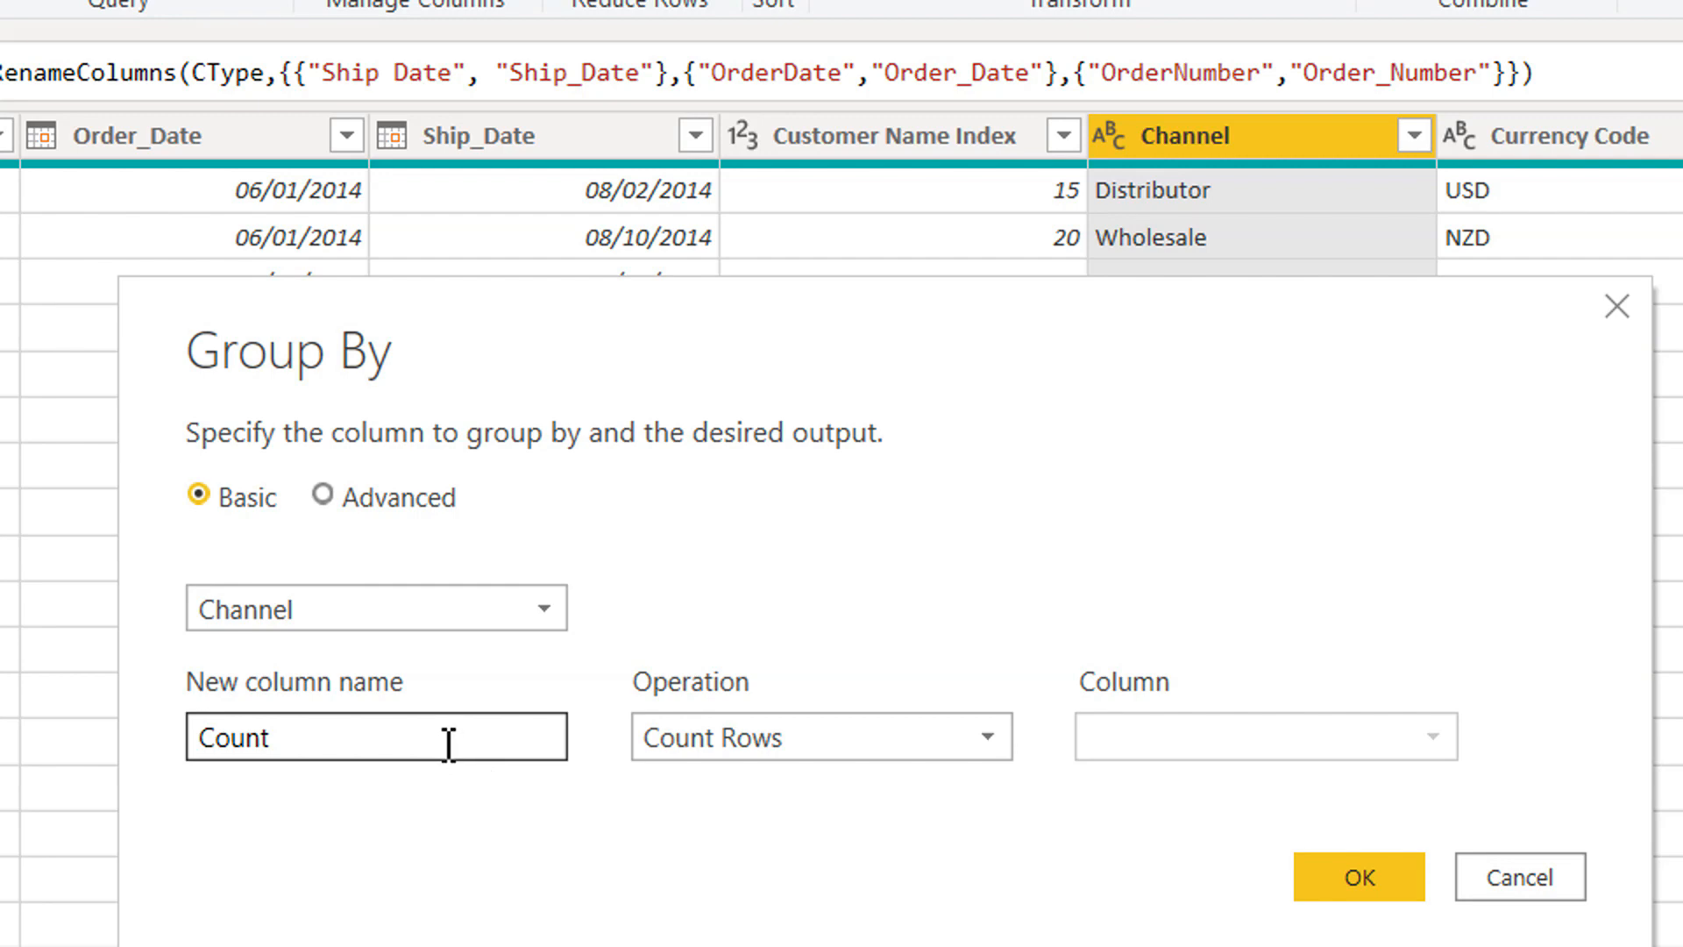
pyautogui.moveTo(302, 740); pyautogui.dragTo(189, 741)
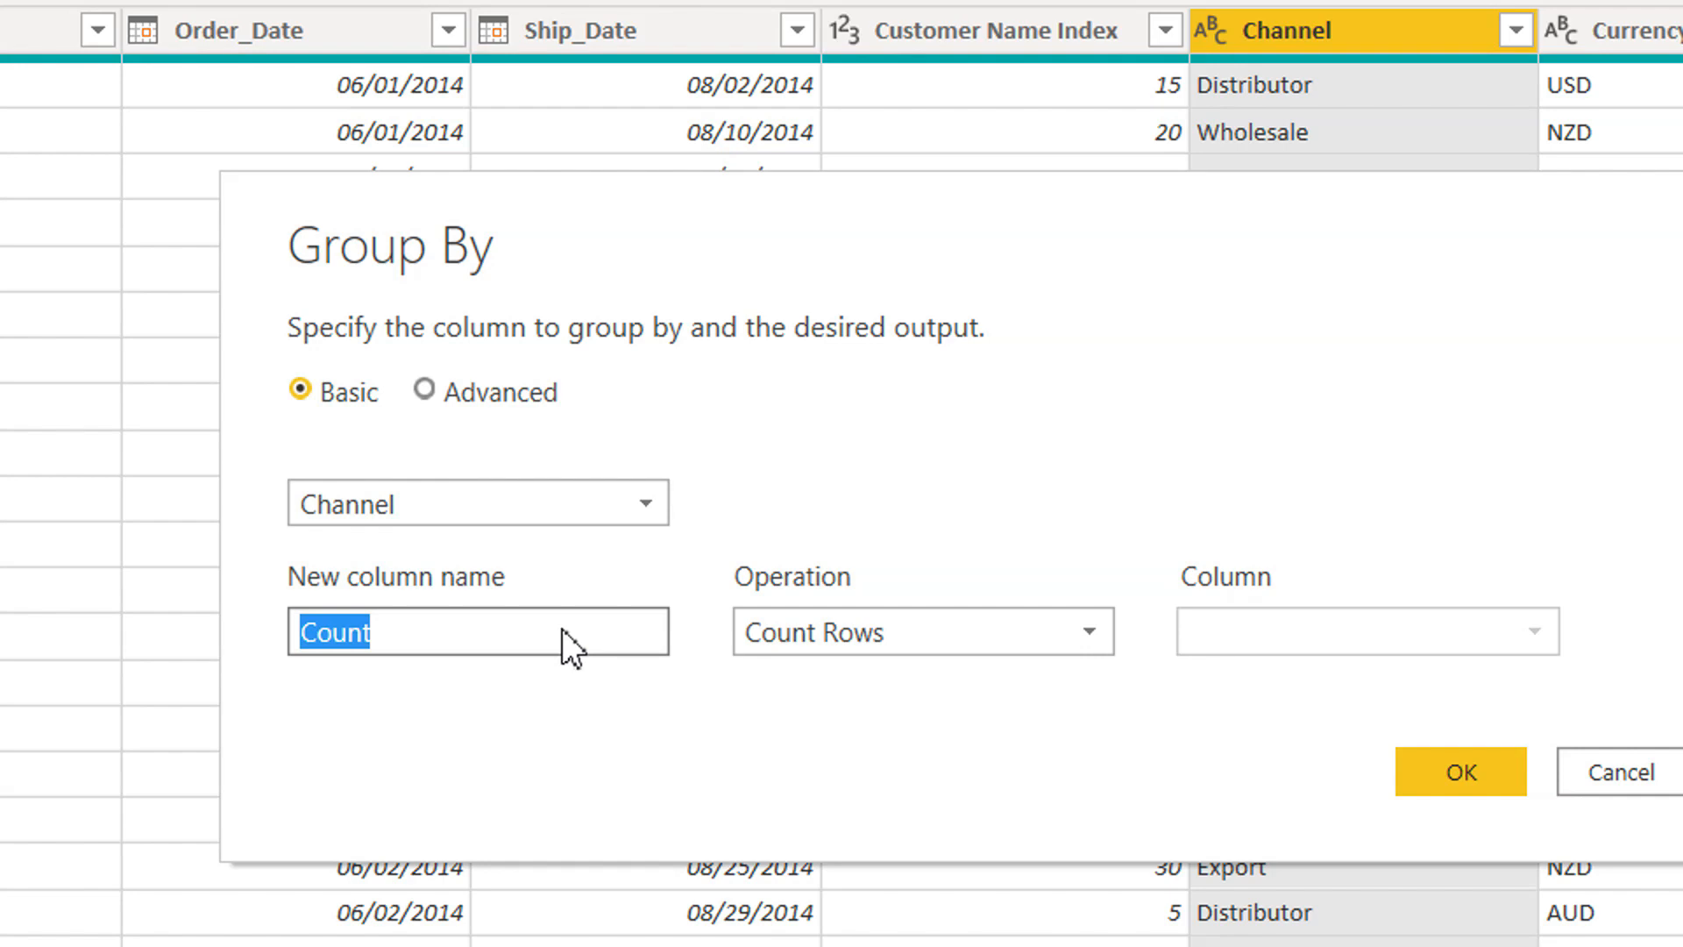
pyautogui.write('Chan')
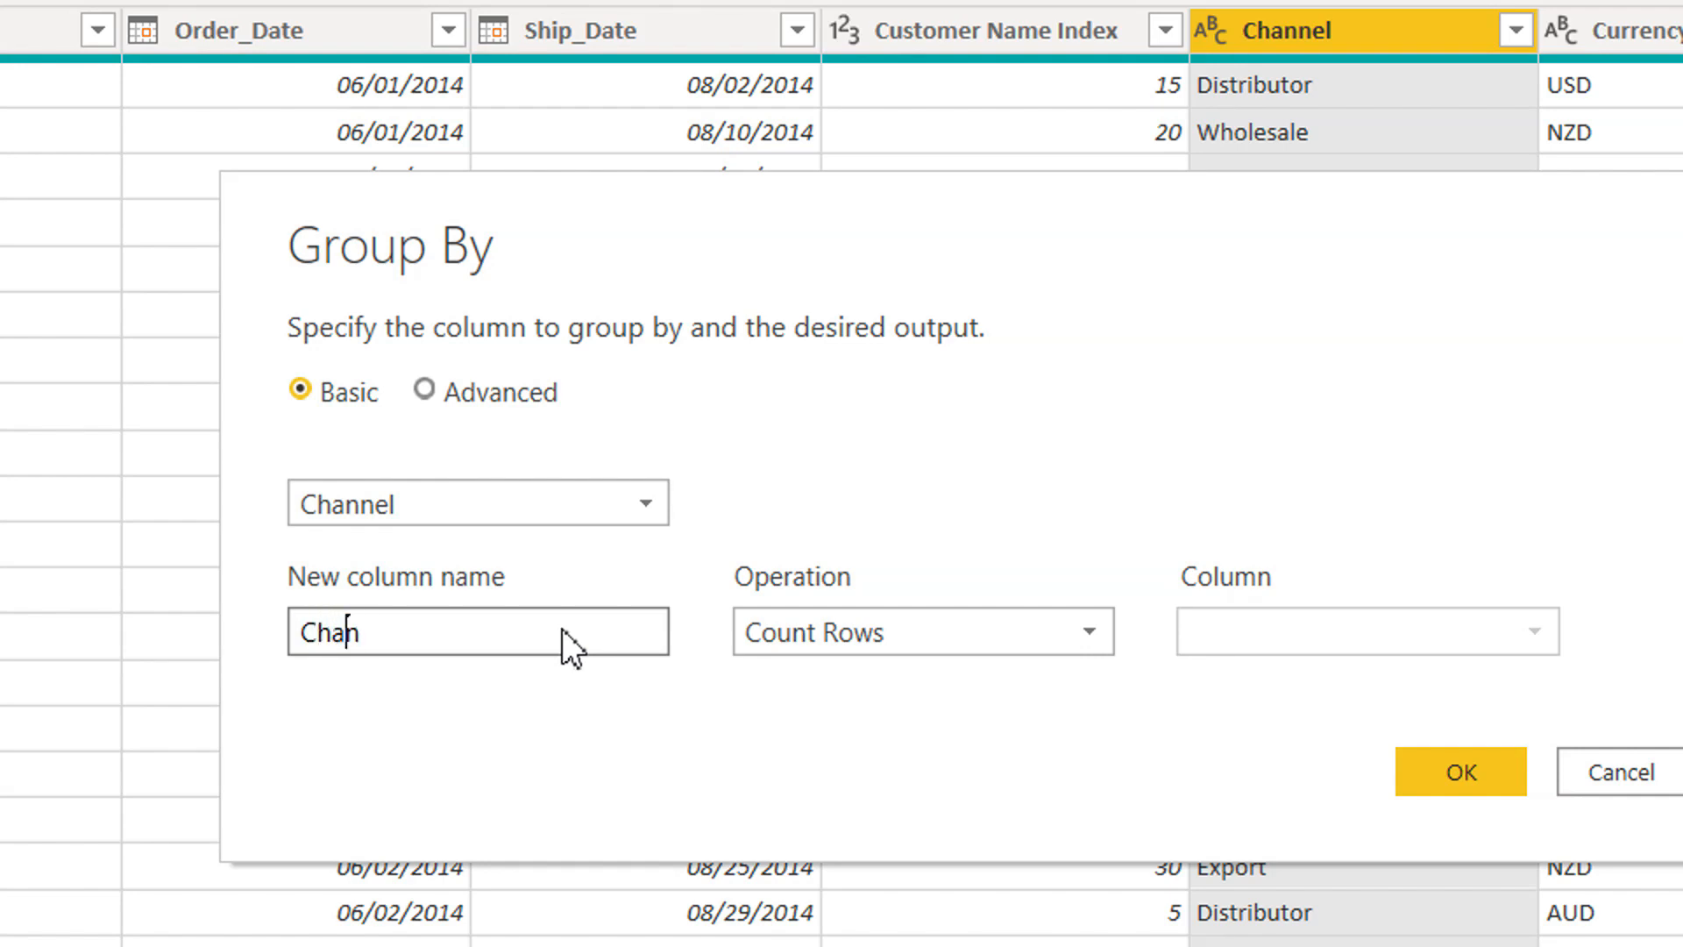
pyautogui.write('nel Grouping')
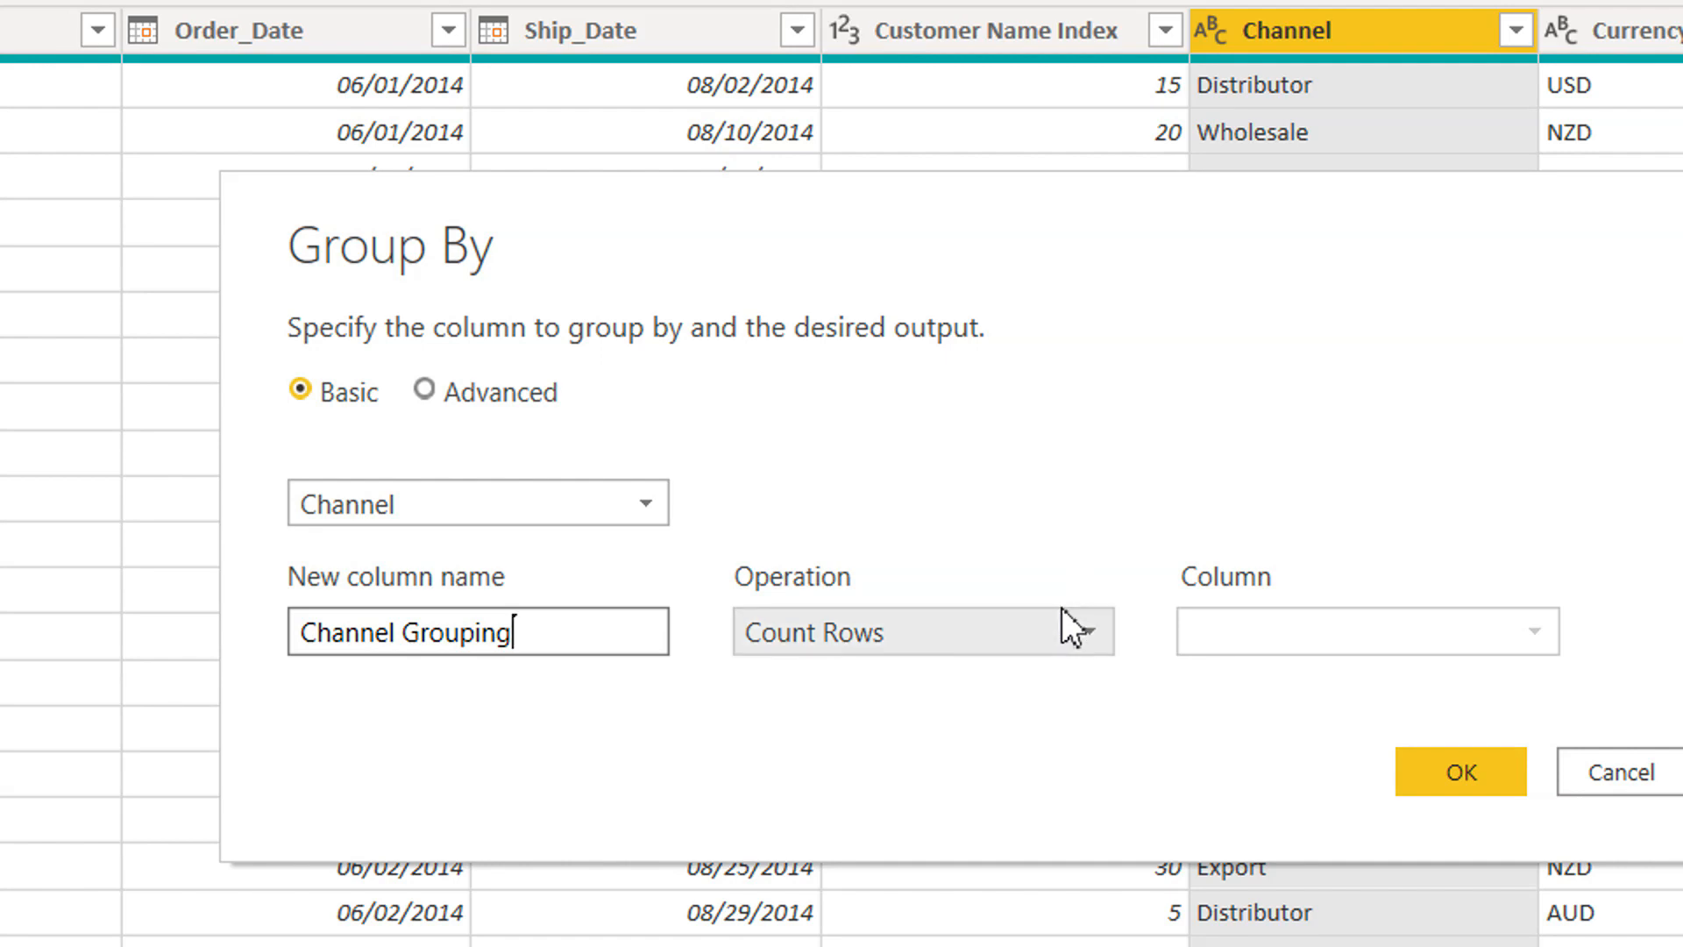
# Set the grouping operation to All Rows and apply the grouping.
pyautogui.click(1024, 646)
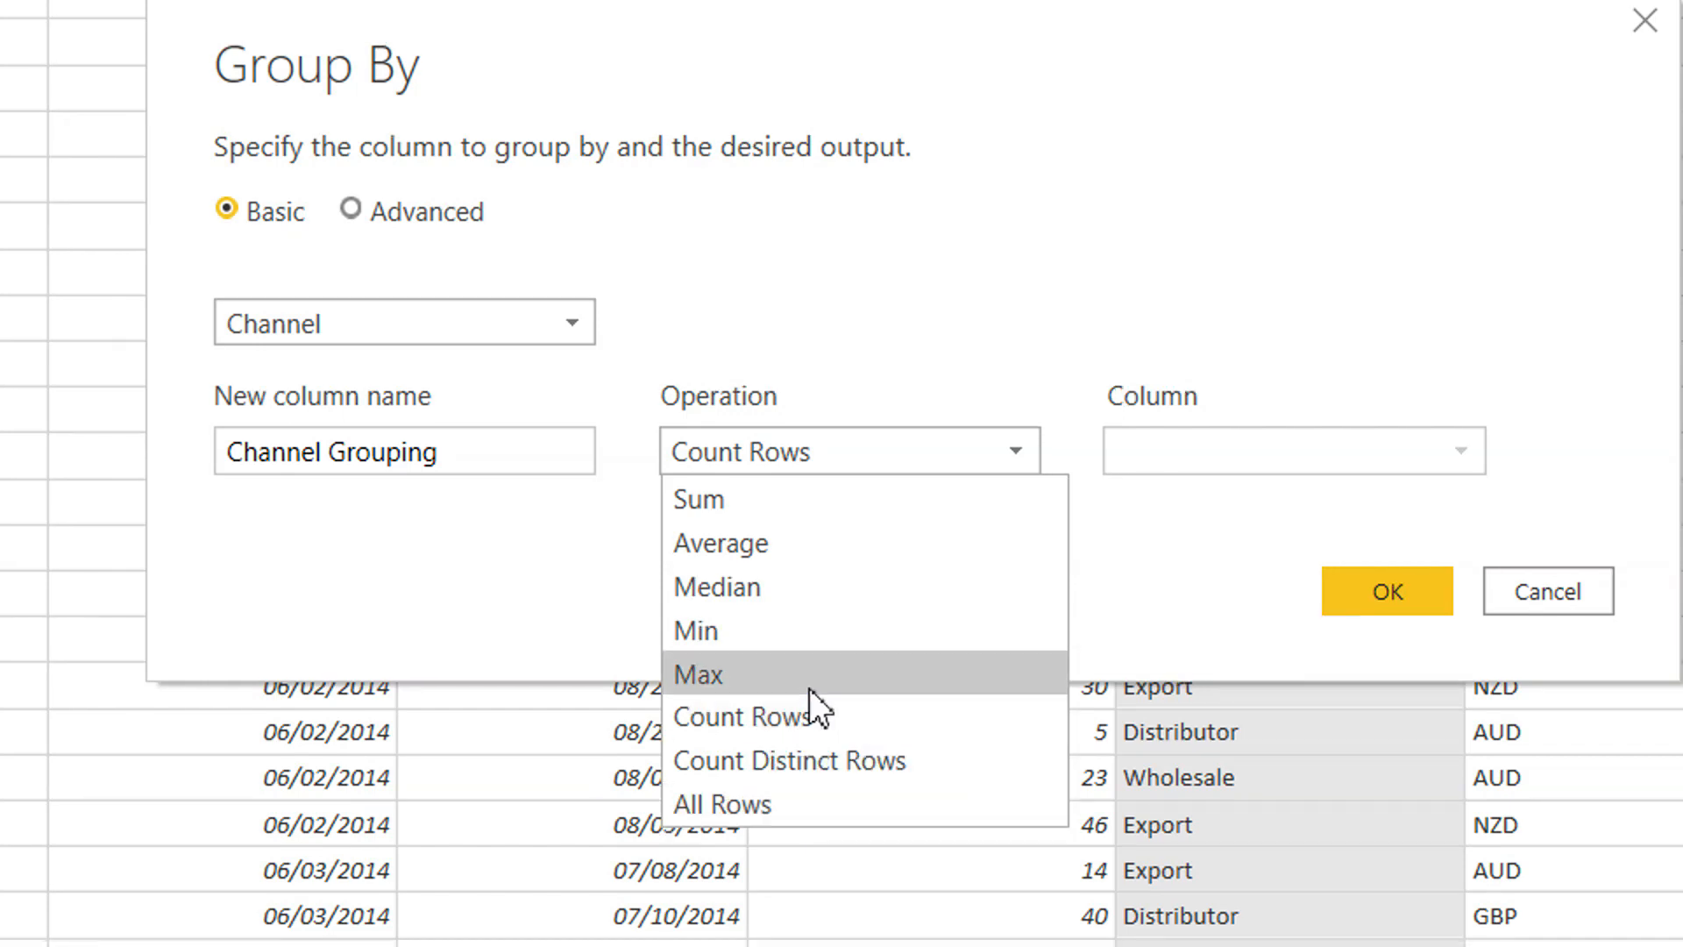
pyautogui.click(789, 801)
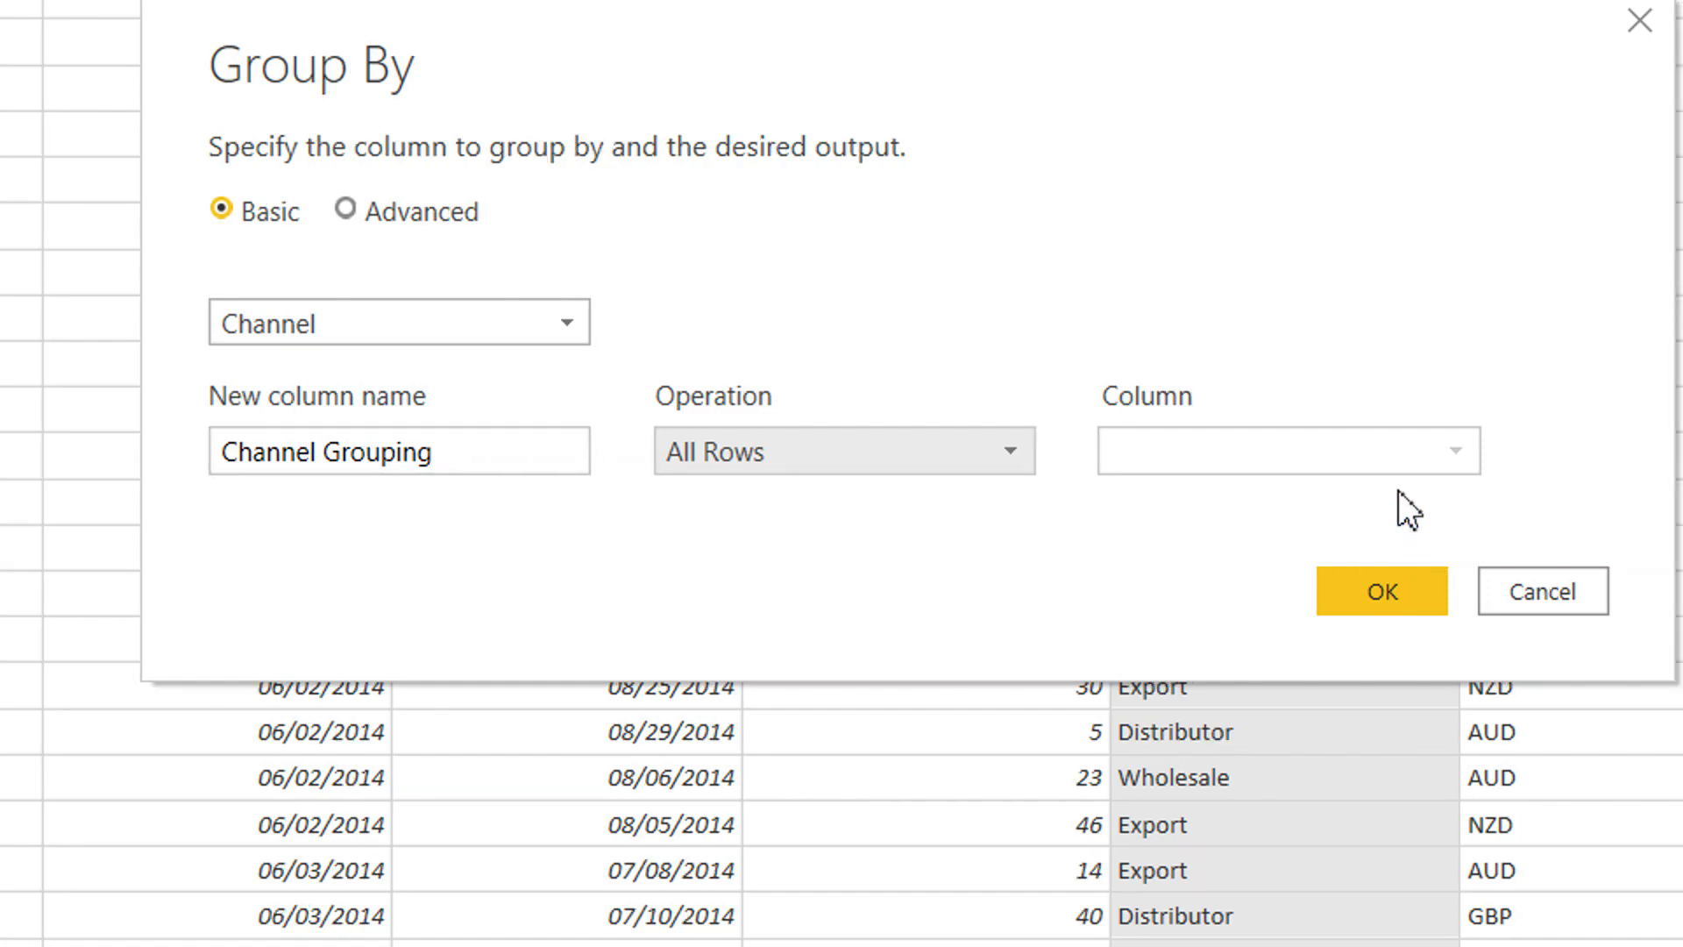
pyautogui.click(814, 460)
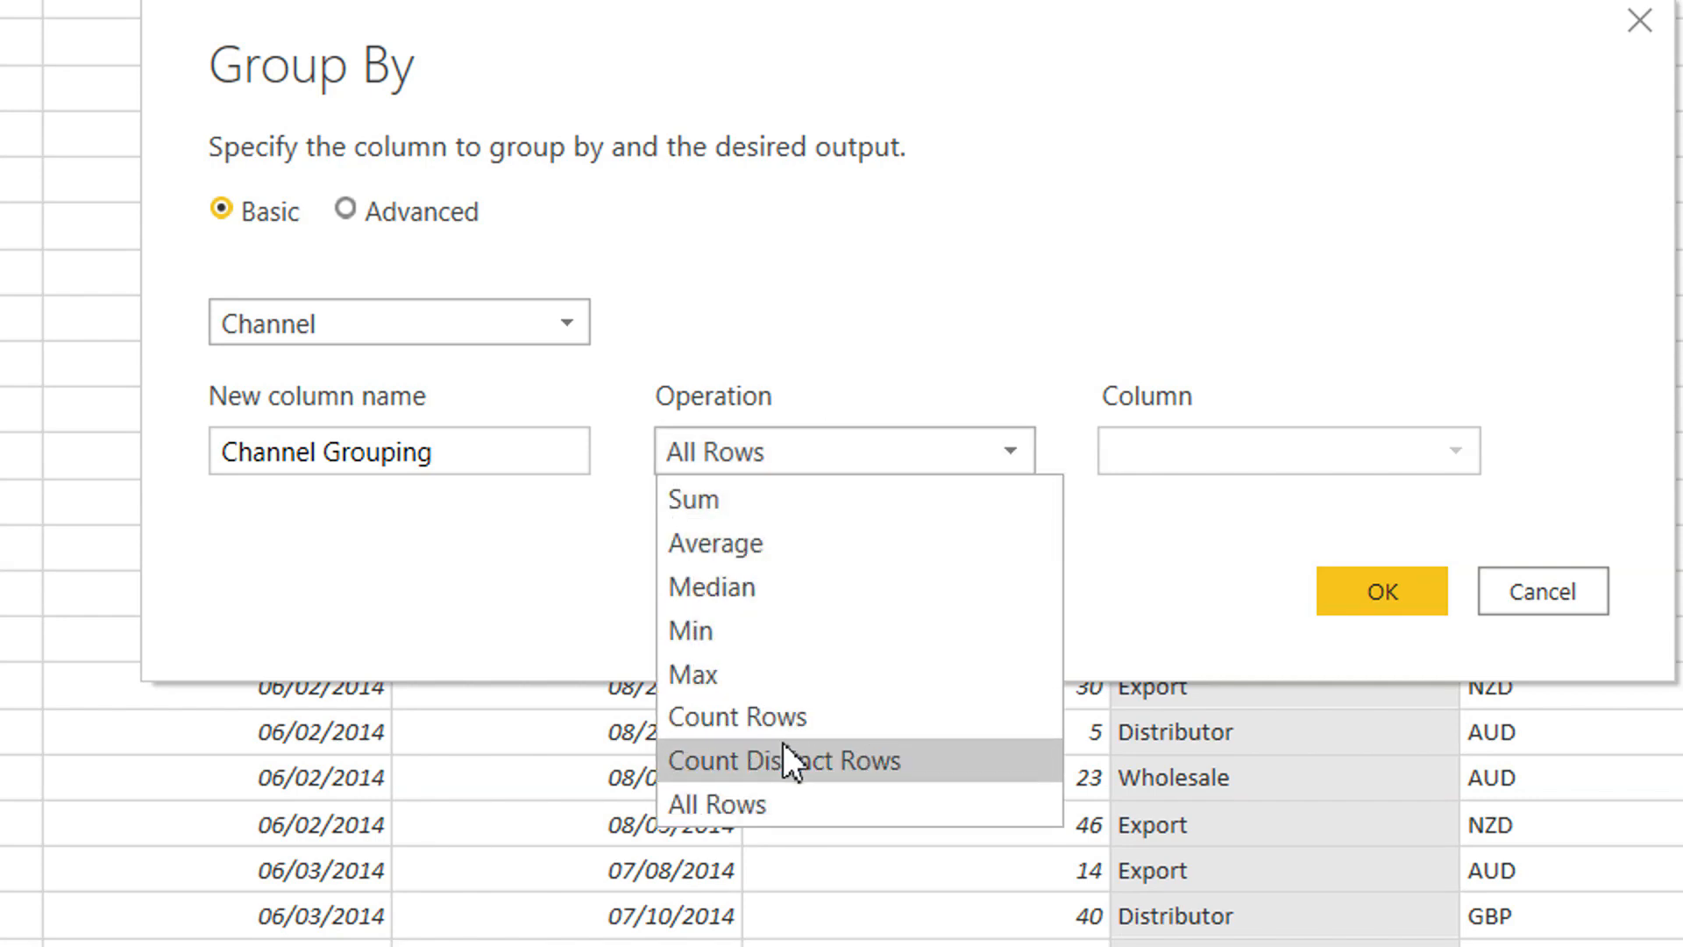
pyautogui.click(775, 803)
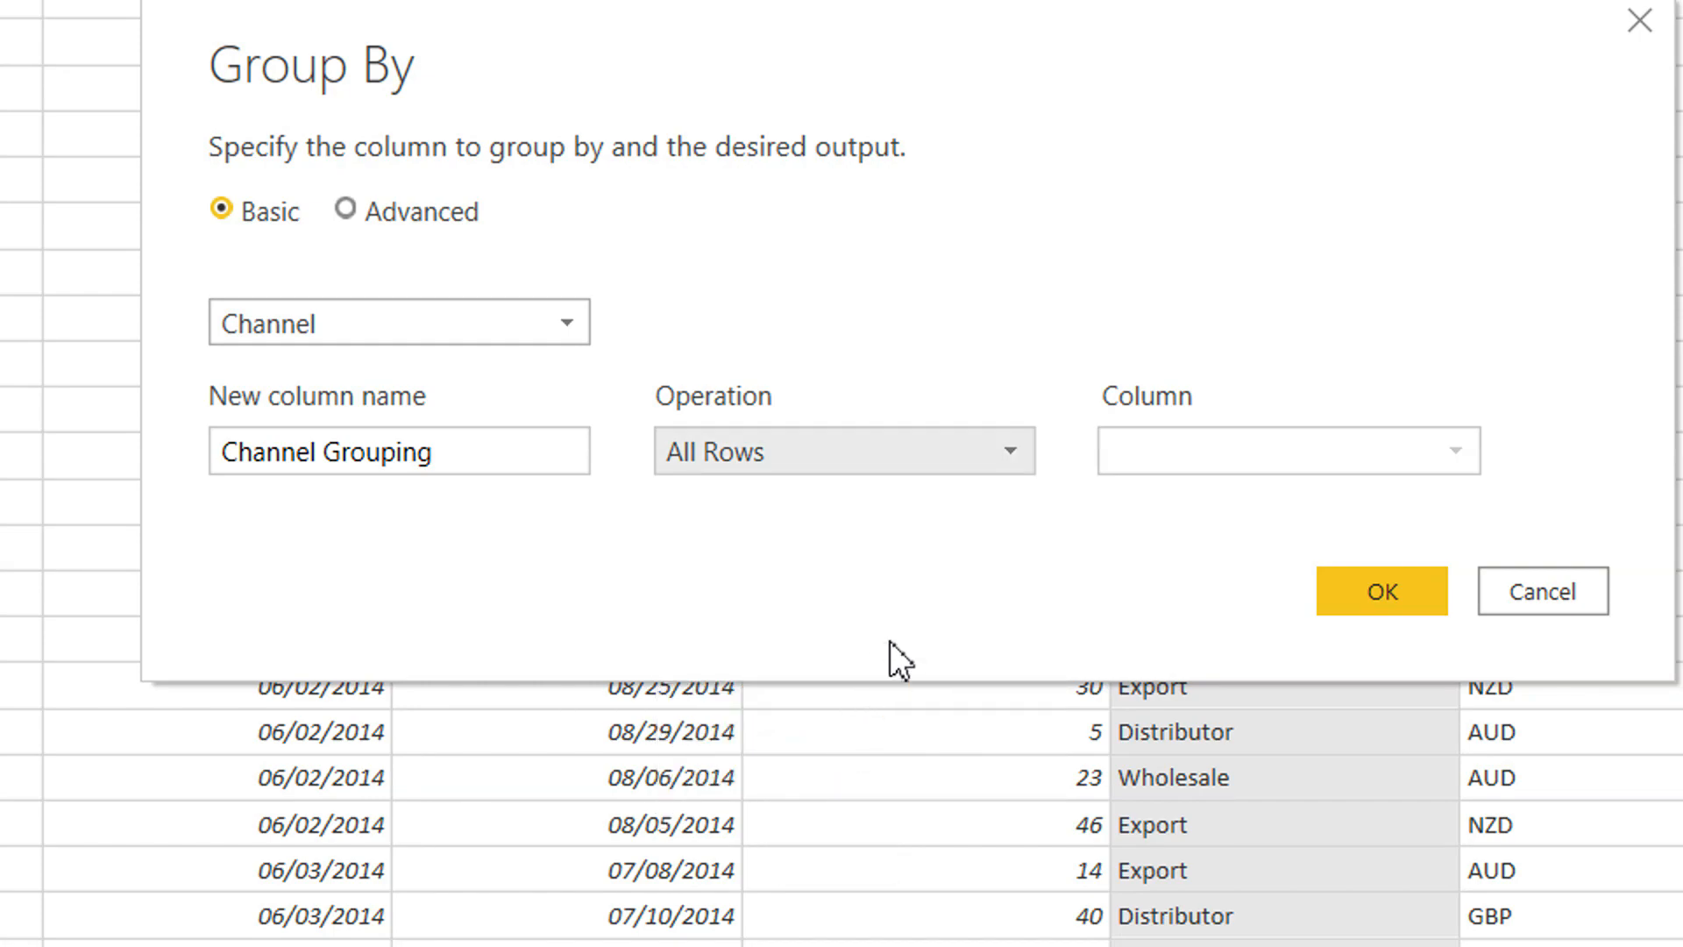
pyautogui.click(1374, 592)
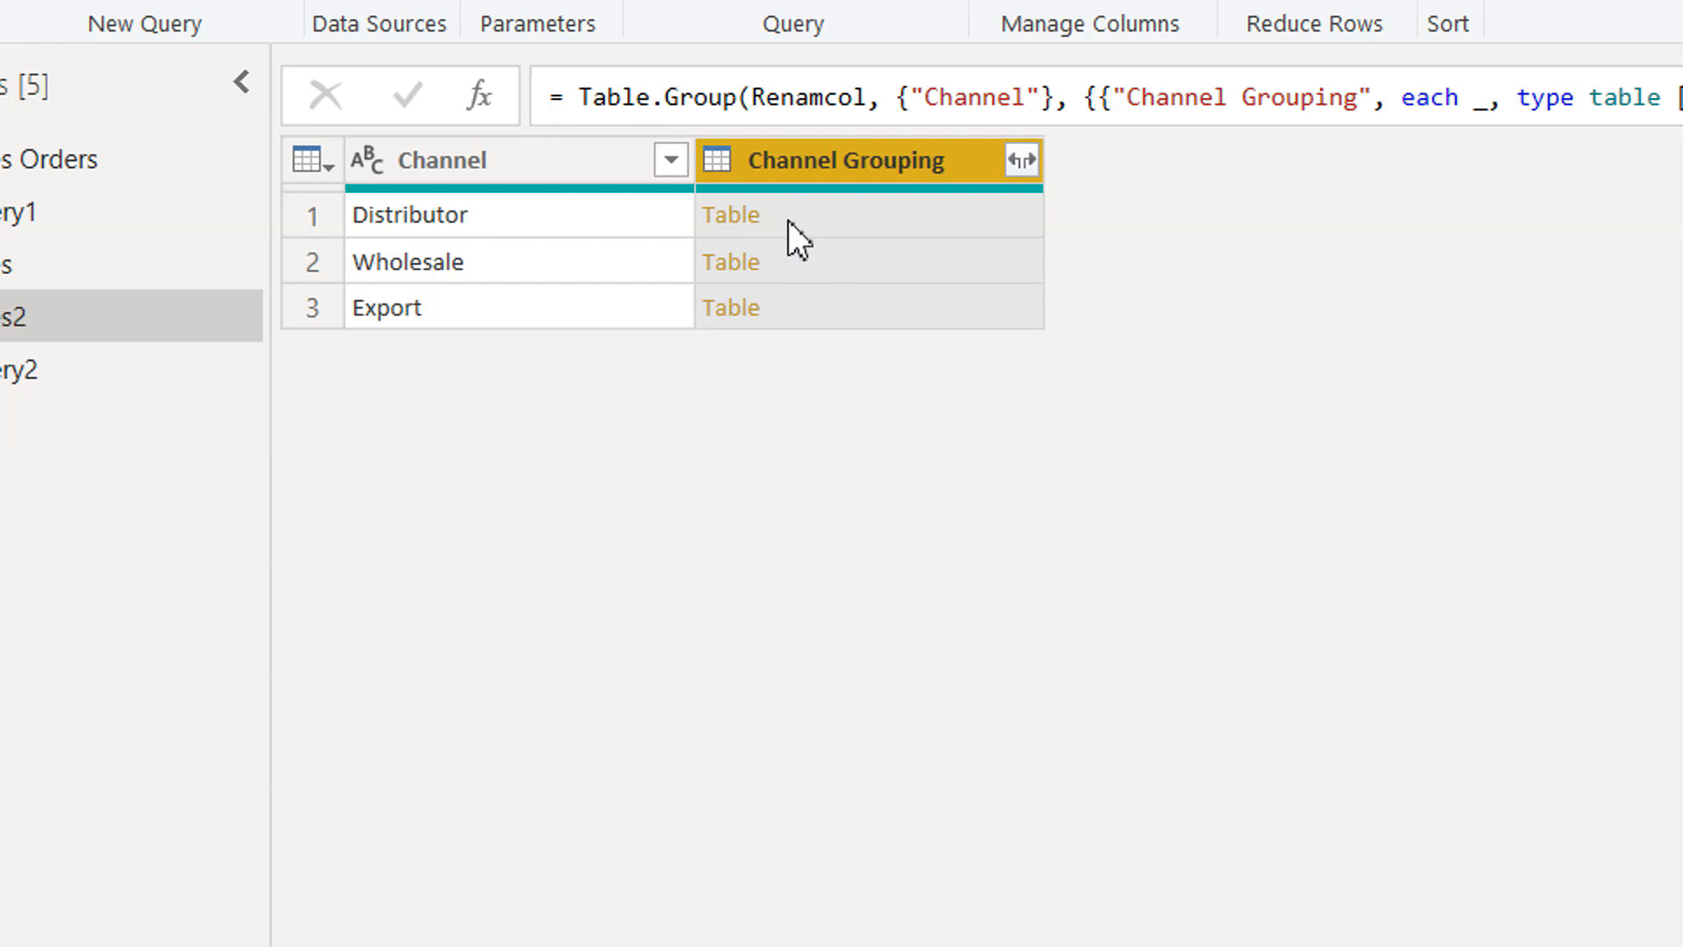
# Preview the nested table of the Distributor row in the Channel Grouping column and look through its records.
pyautogui.click(824, 223)
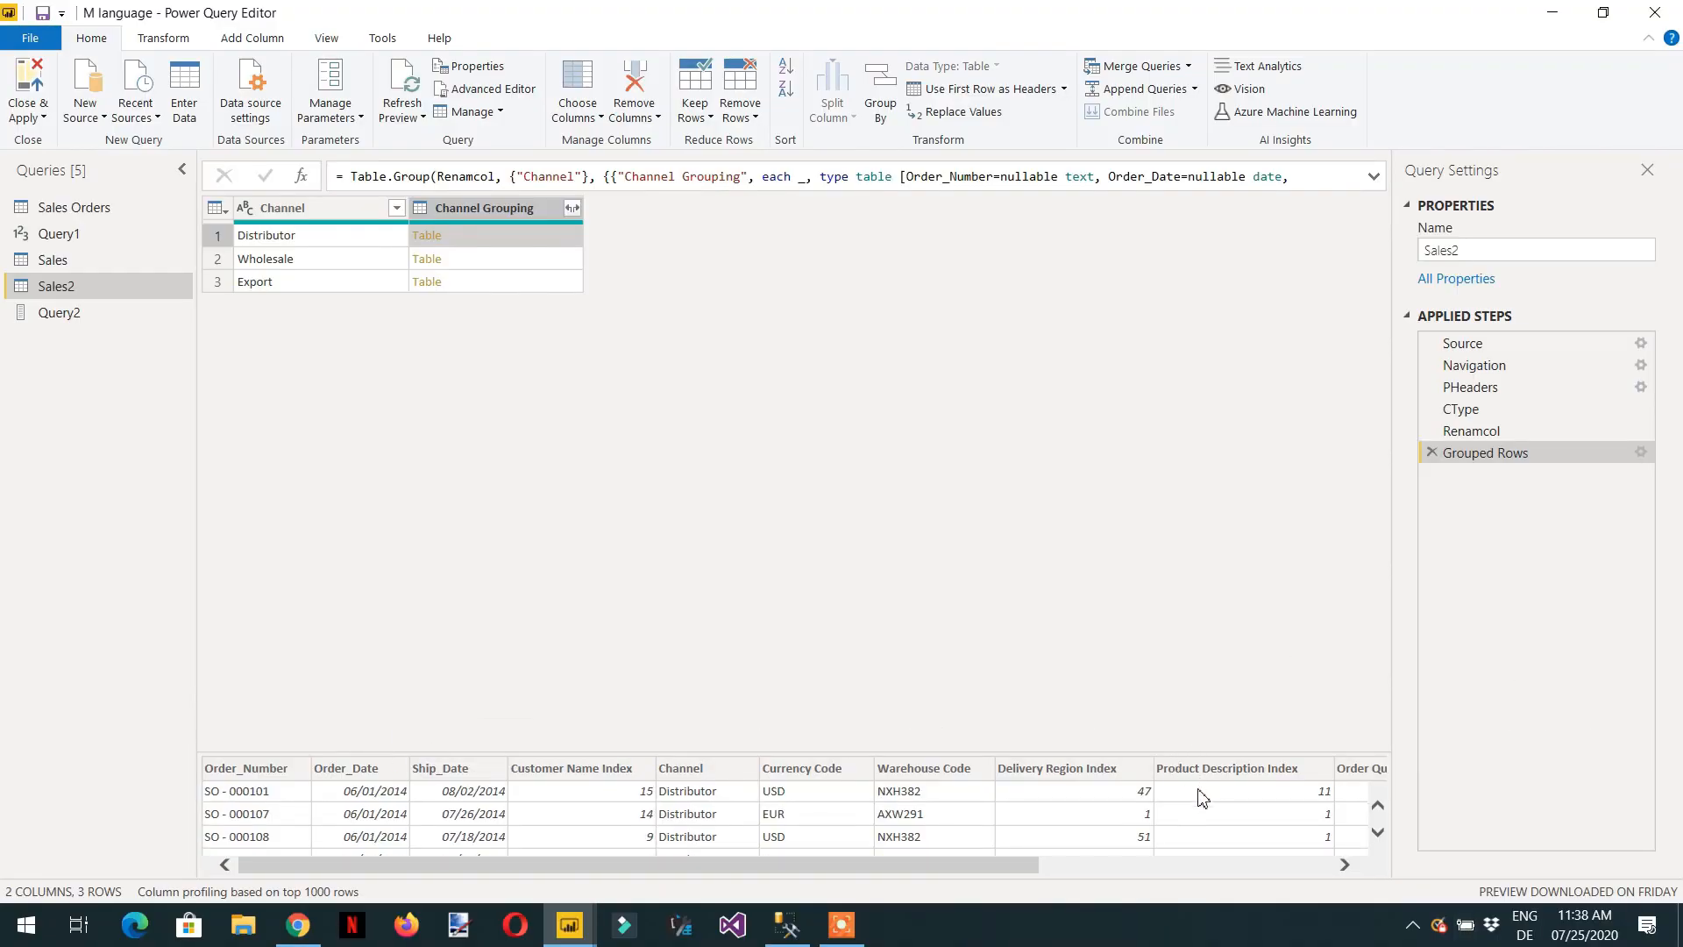
pyautogui.scroll(-3, 1201, 798)
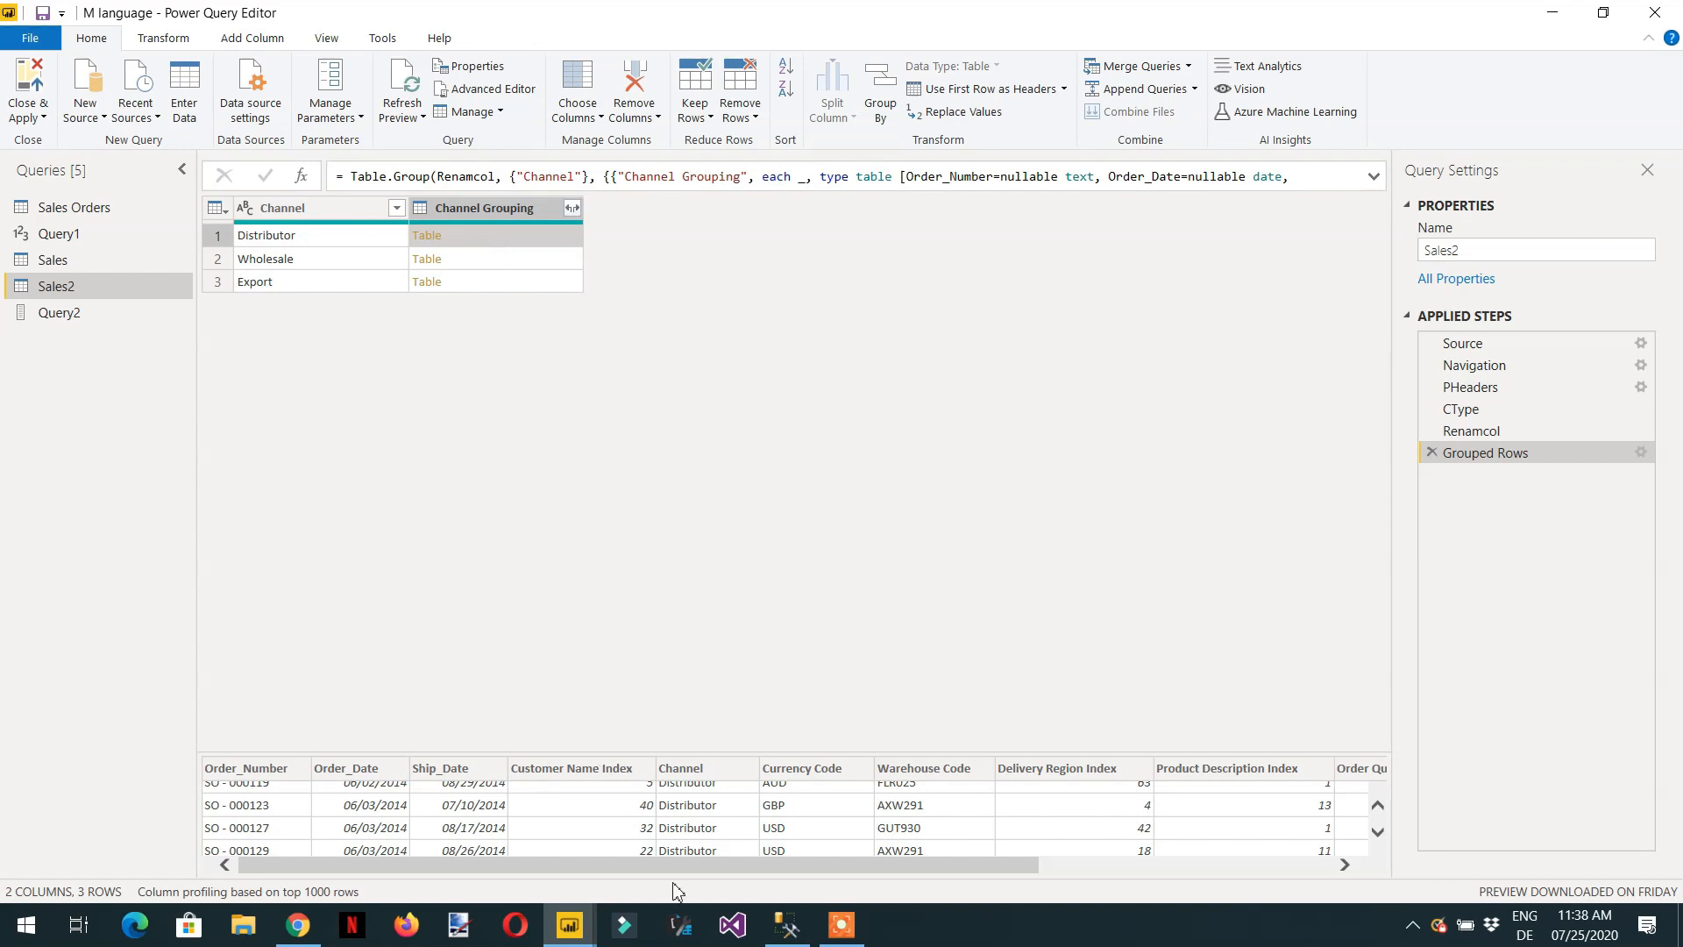
pyautogui.scroll(-1, 808, 840)
pyautogui.scroll(-3, 802, 843)
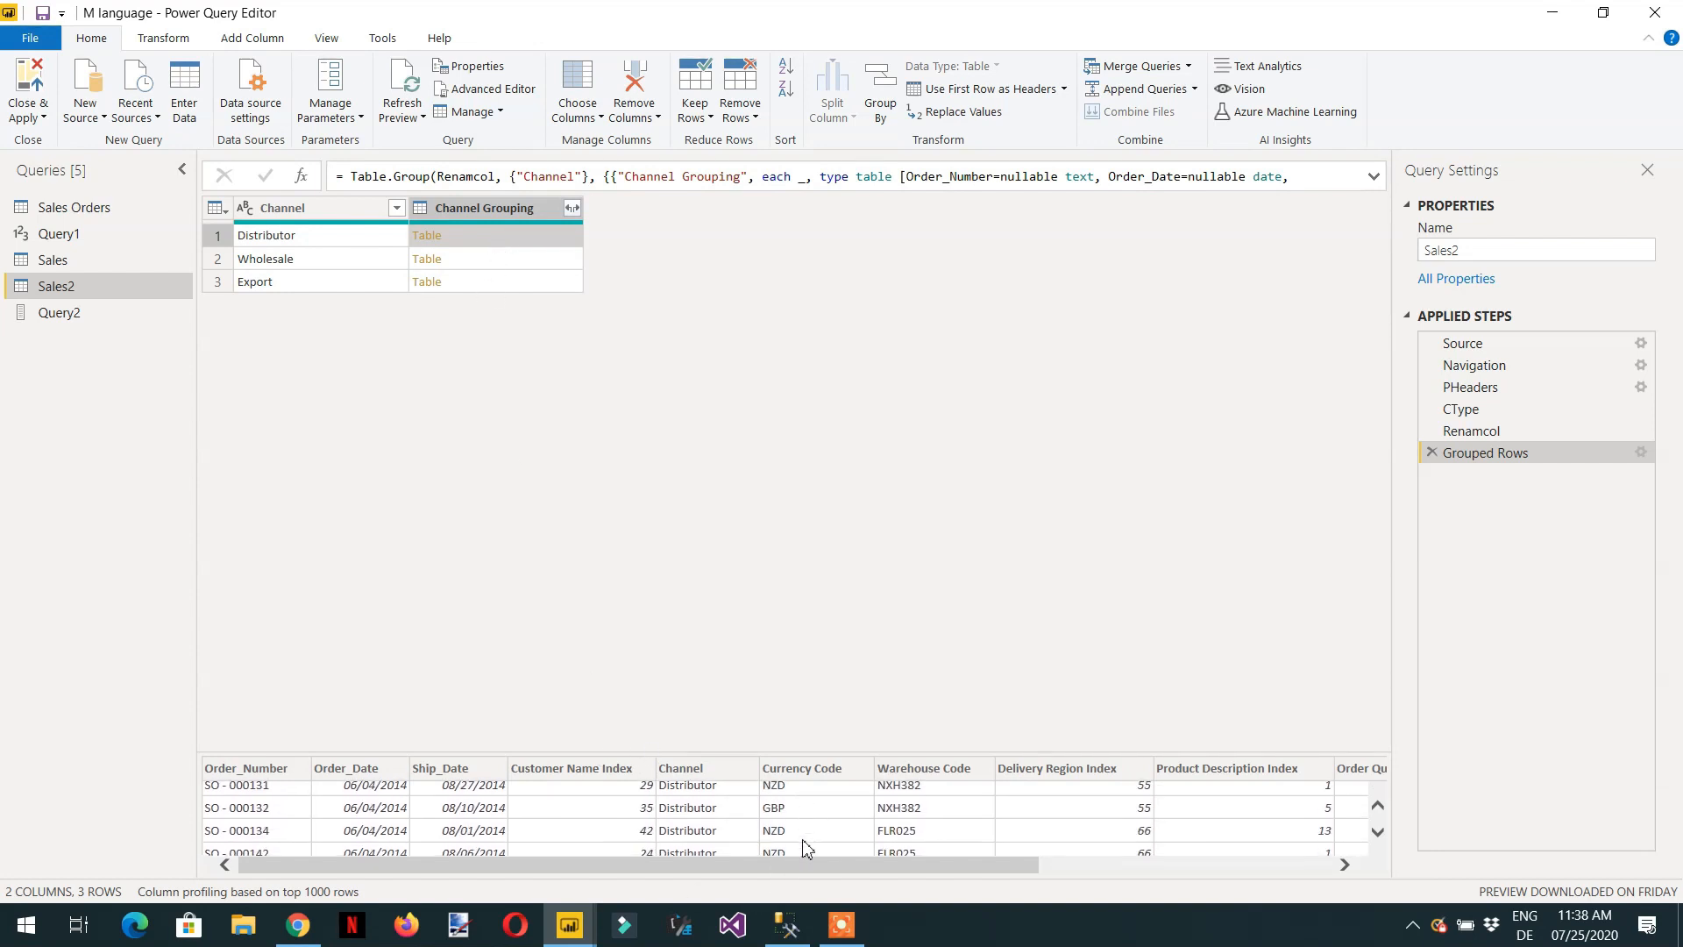
# Drill into the Distributor row's nested table and look through its order rows.
pyautogui.click(427, 236)
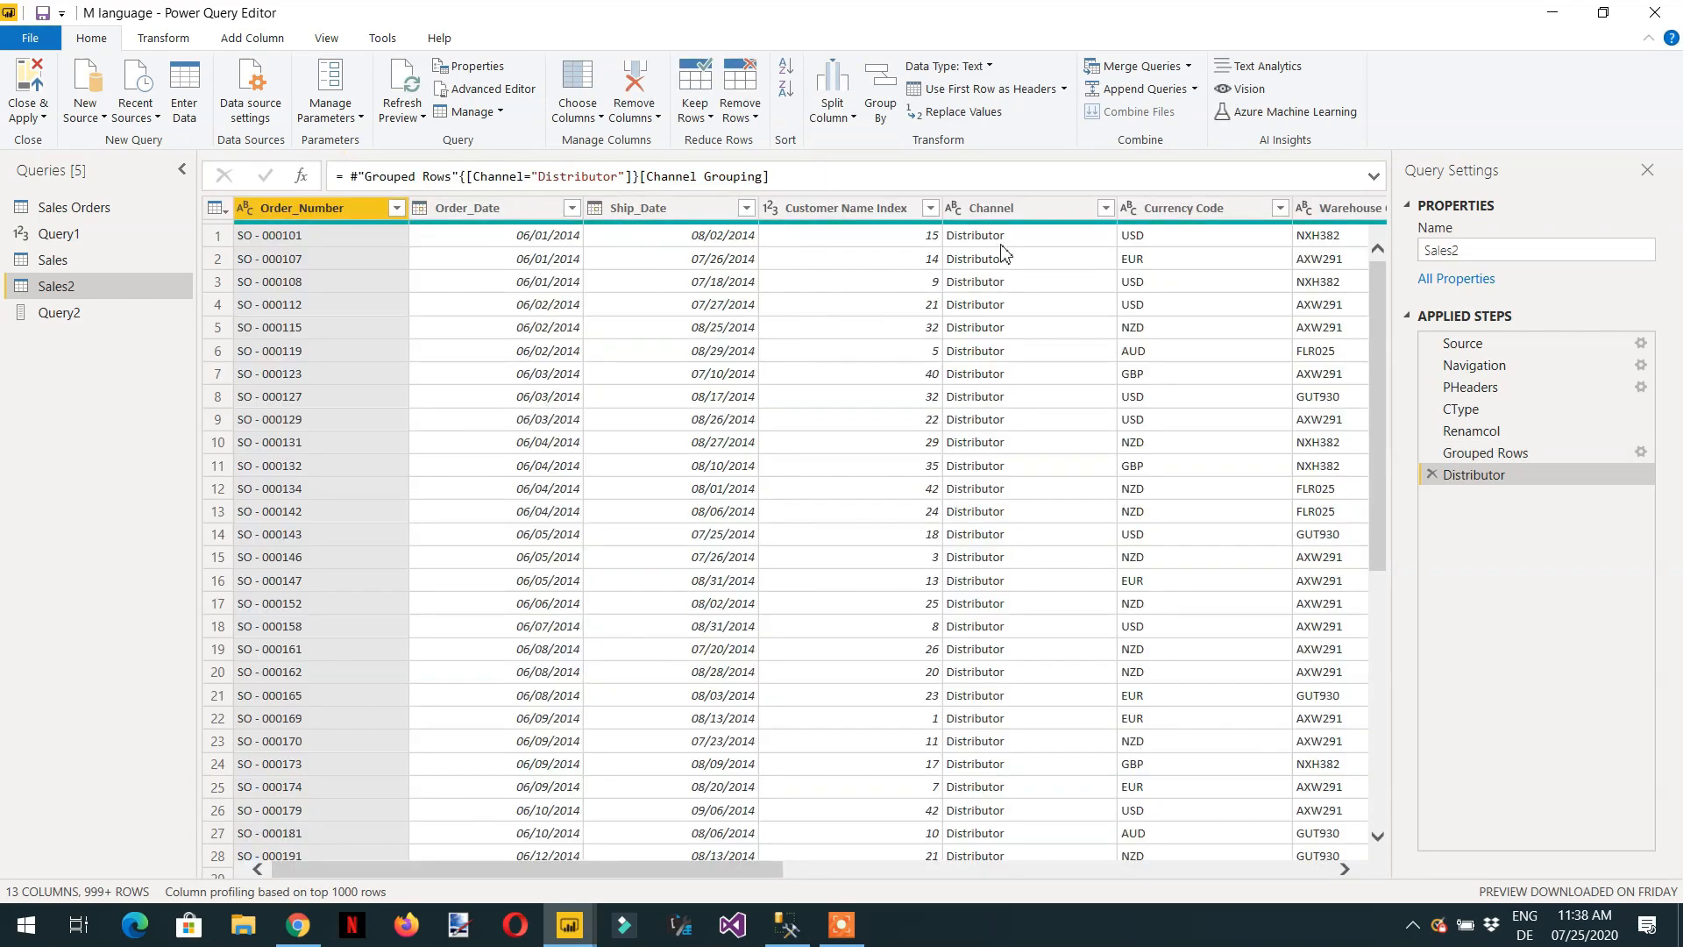
pyautogui.scroll(-20, 999, 281)
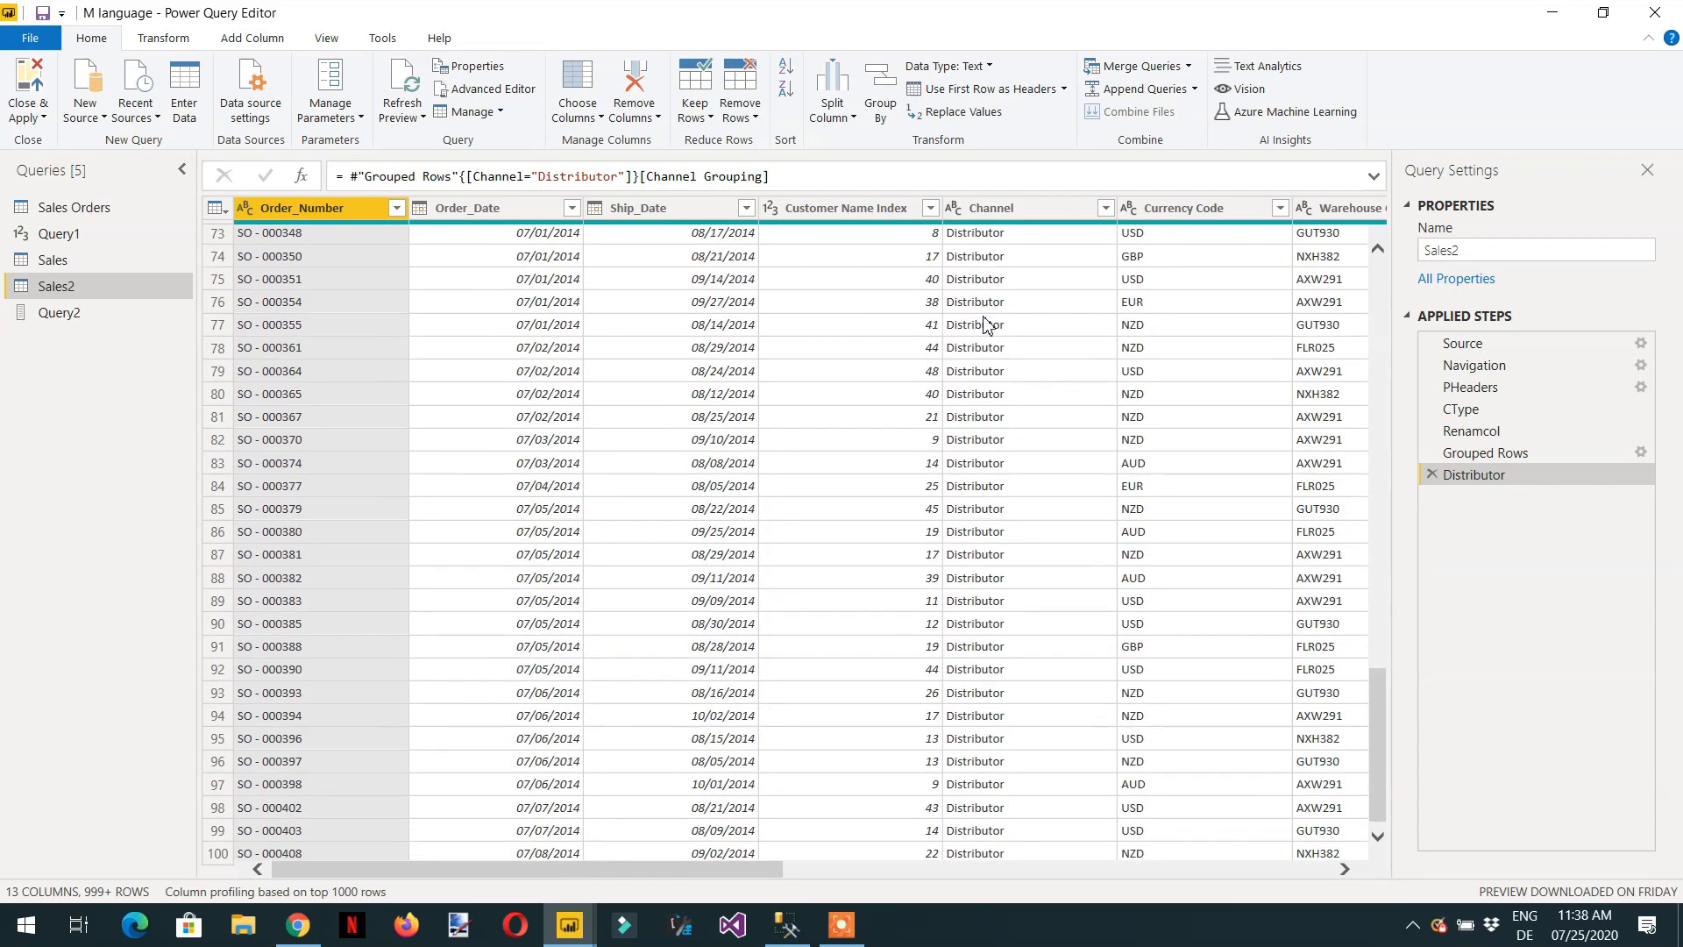
pyautogui.scroll(-8, 977, 333)
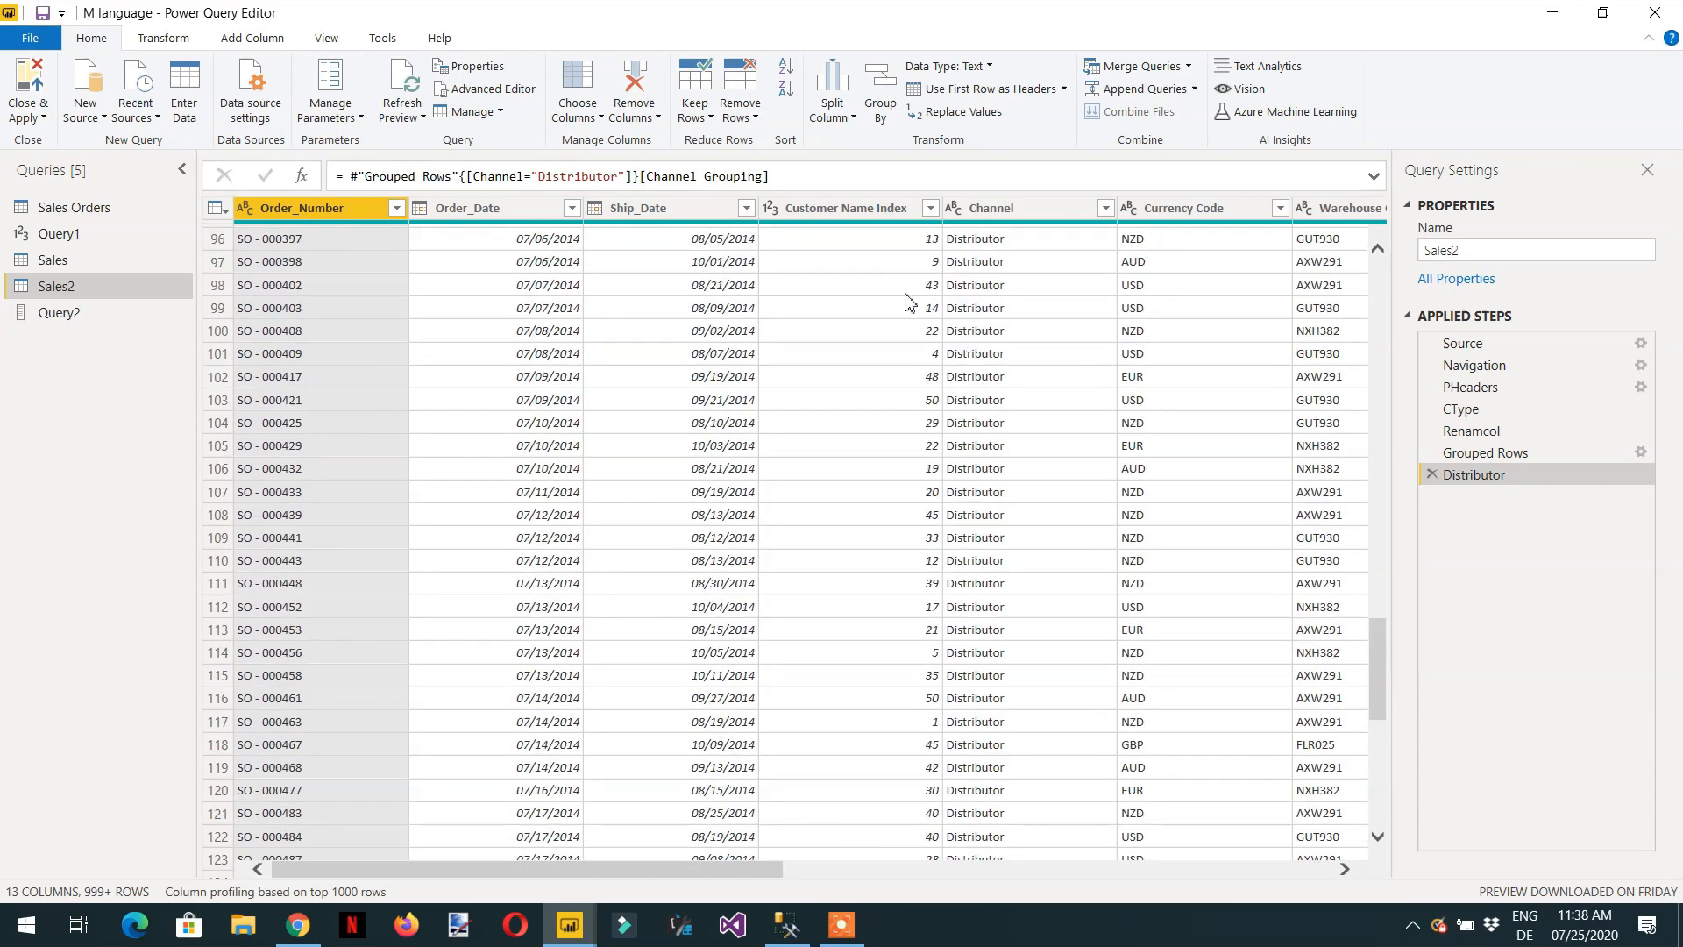
# Switch to SQL Server Management Studio and insert the 'Sales Orders$' table name from ContosoRetailDW into the empty query.
pyautogui.click(789, 928)
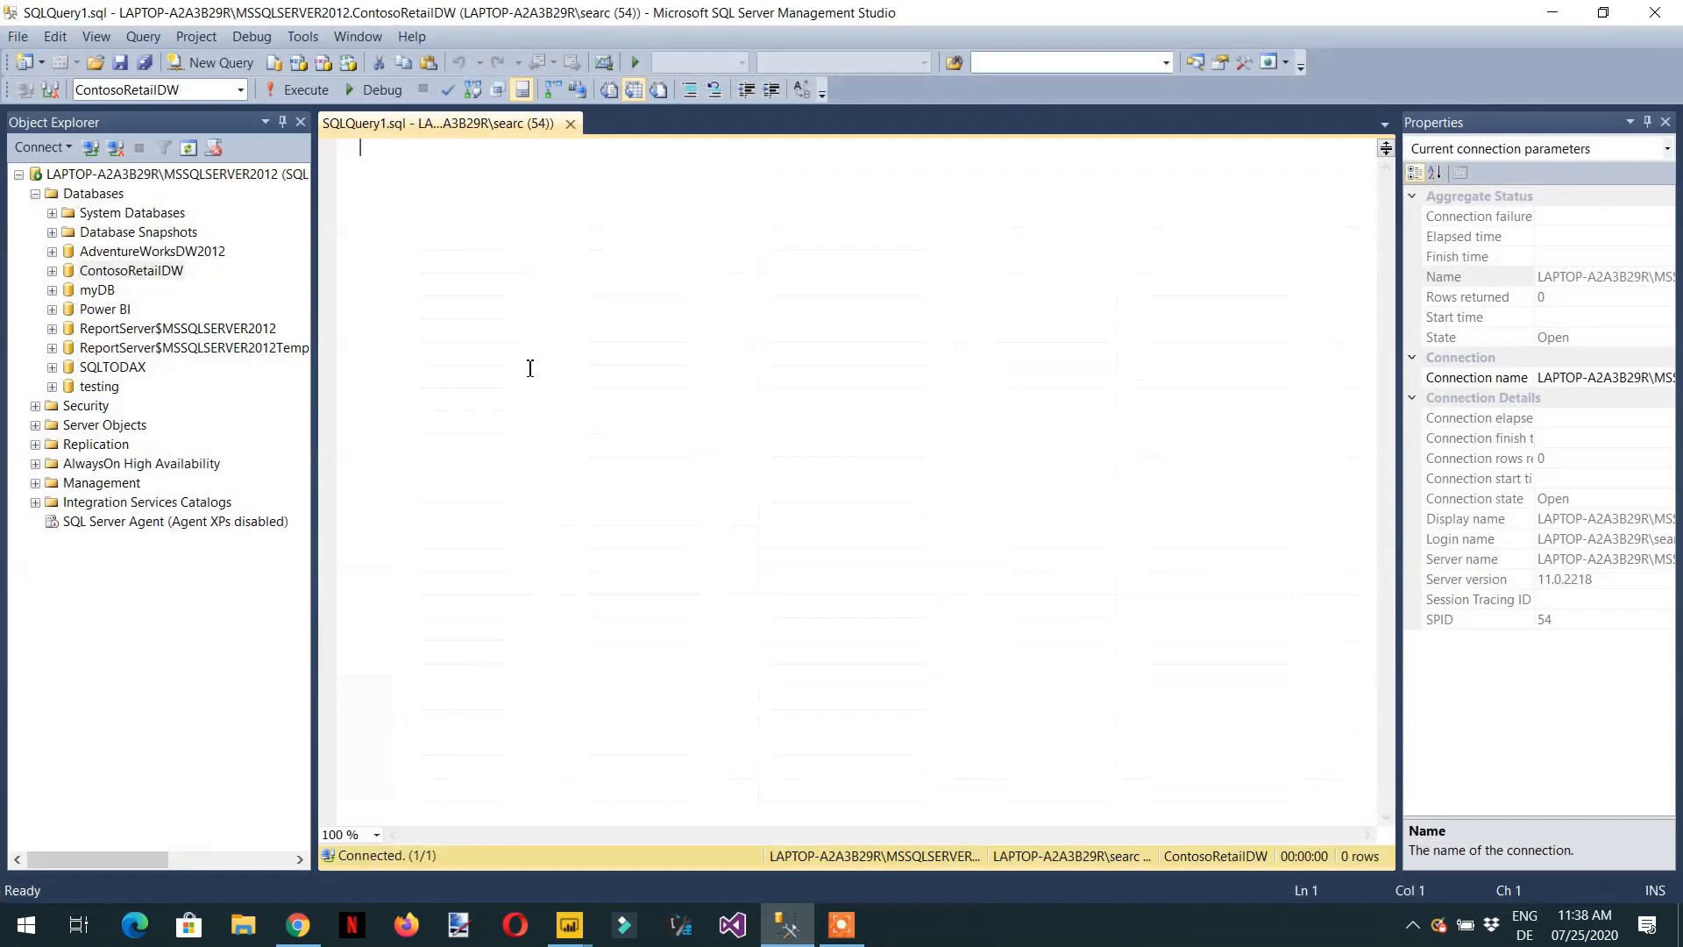
pyautogui.click(51, 271)
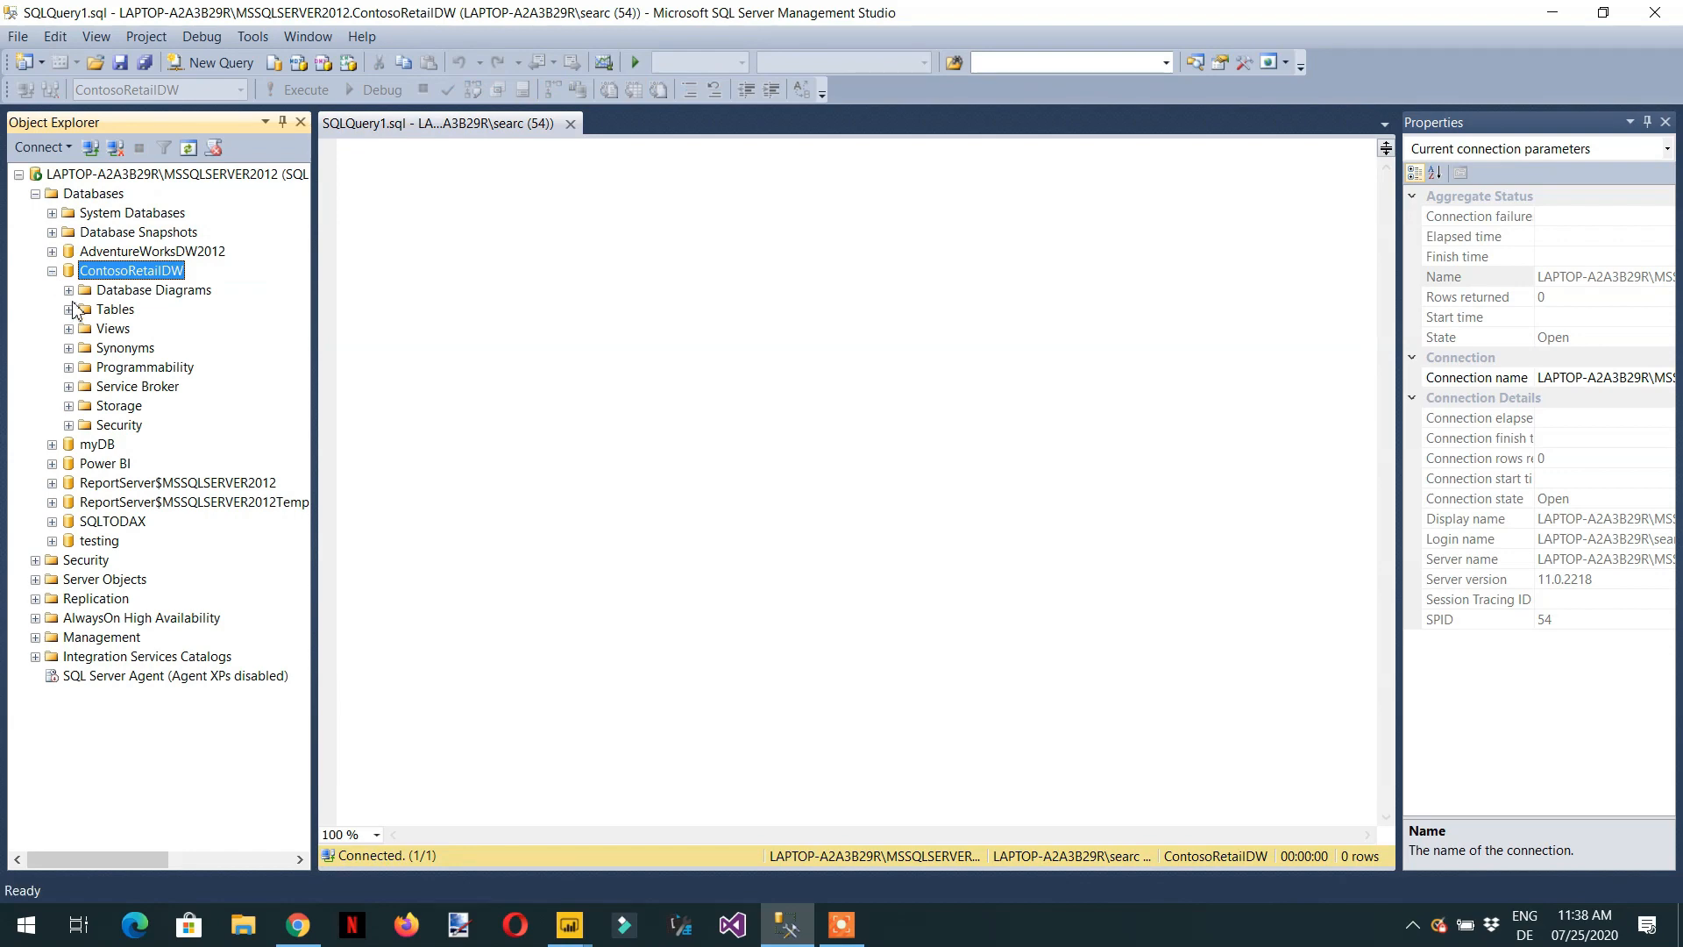
pyautogui.click(69, 309)
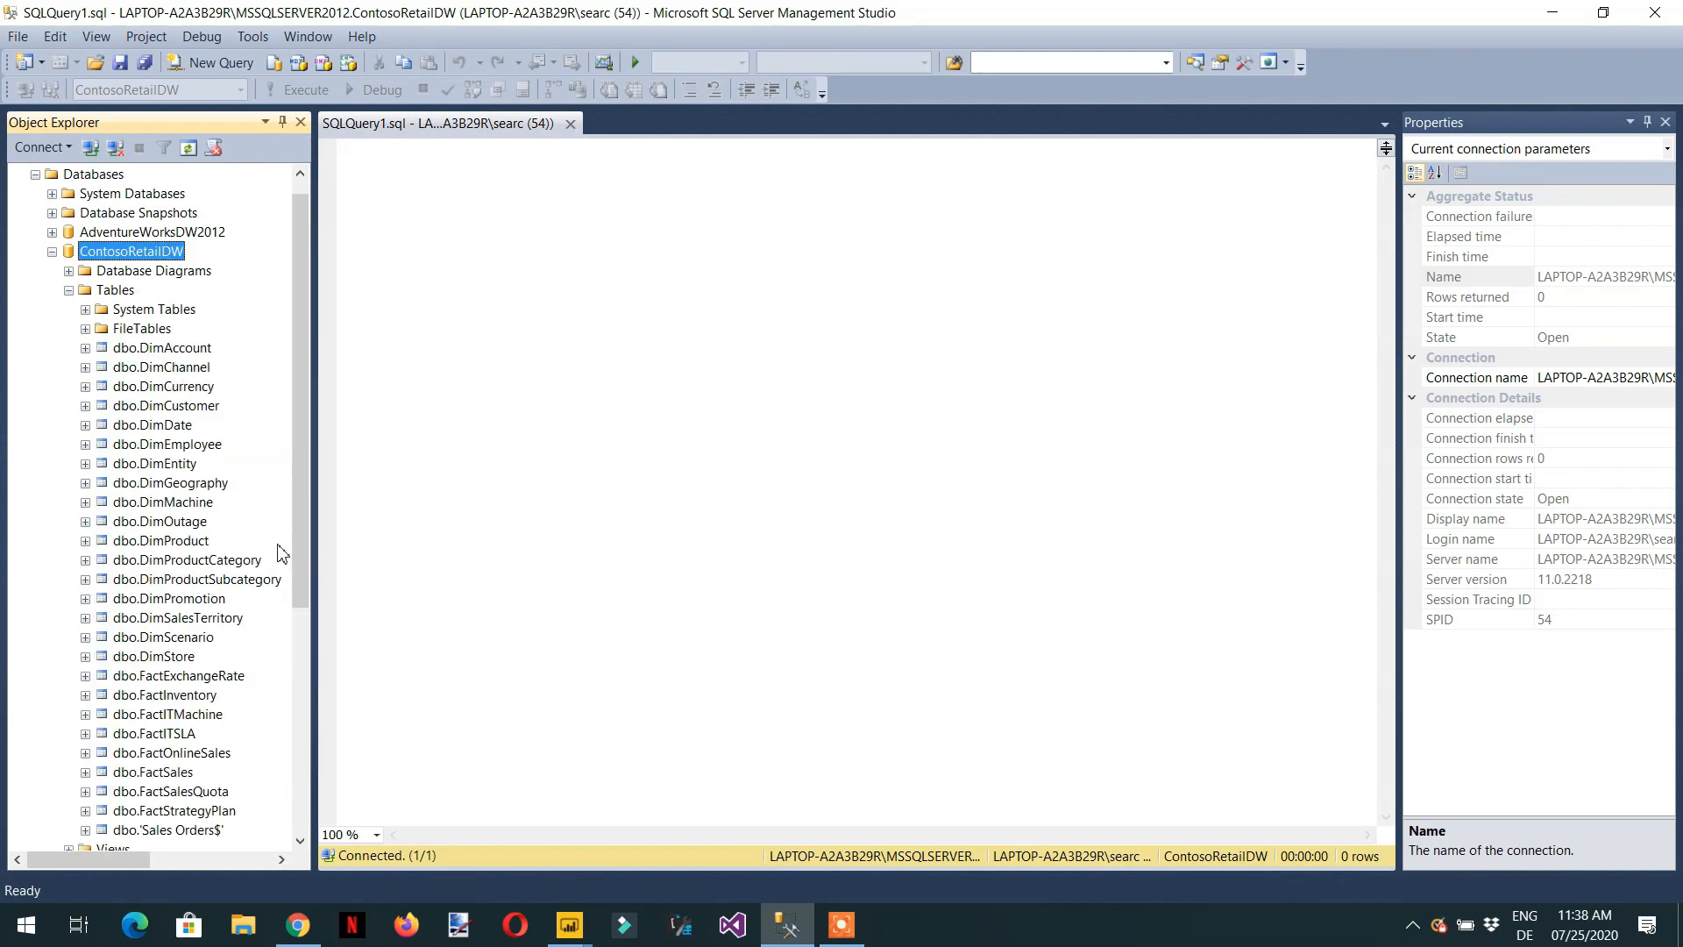
pyautogui.scroll(-4, 145, 451)
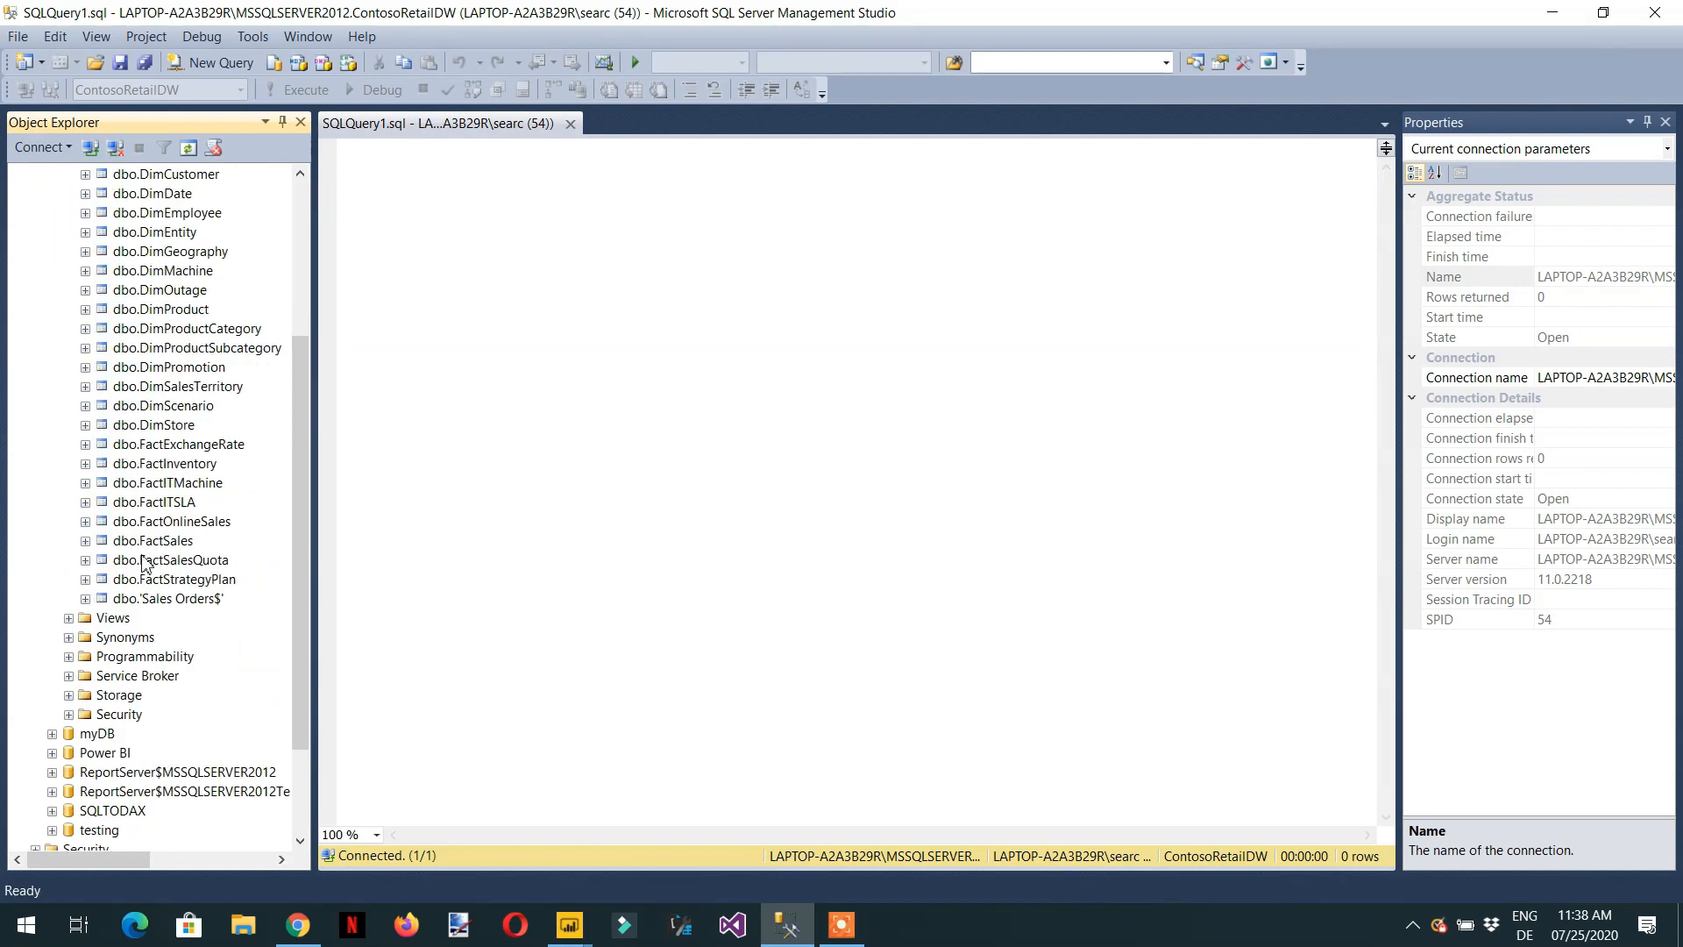
pyautogui.moveTo(167, 597); pyautogui.dragTo(553, 332)
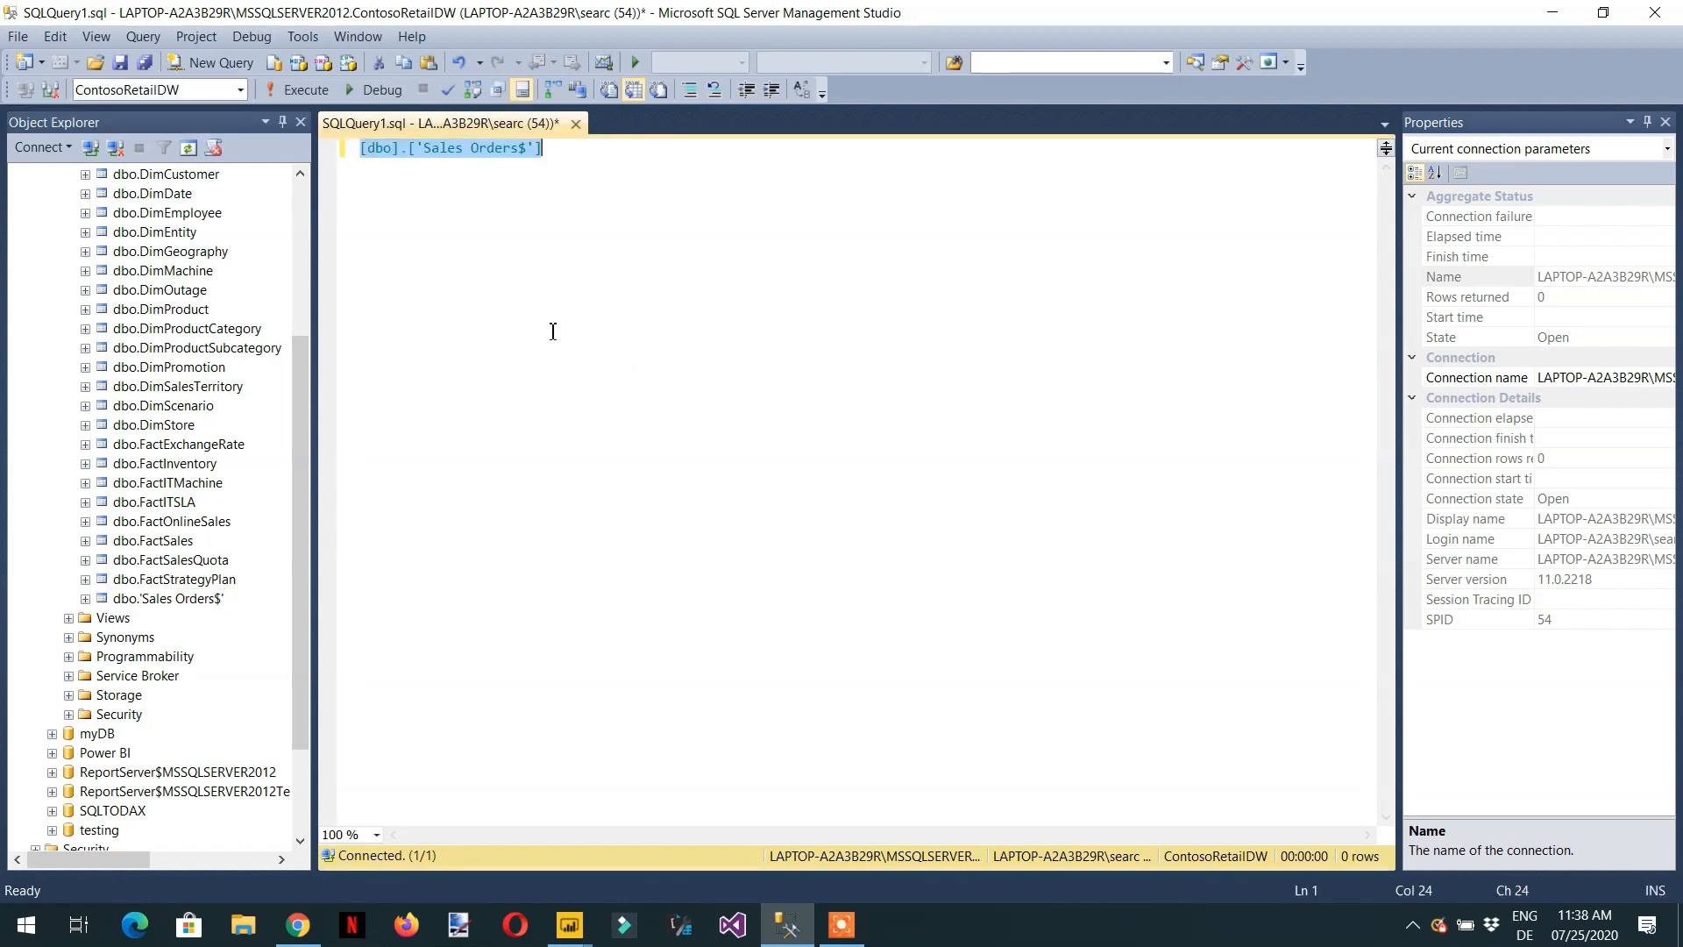
# Complete the query as Select * From [dbo].['Sales Orders$'].
pyautogui.press('Home')
pyautogui.write('S')
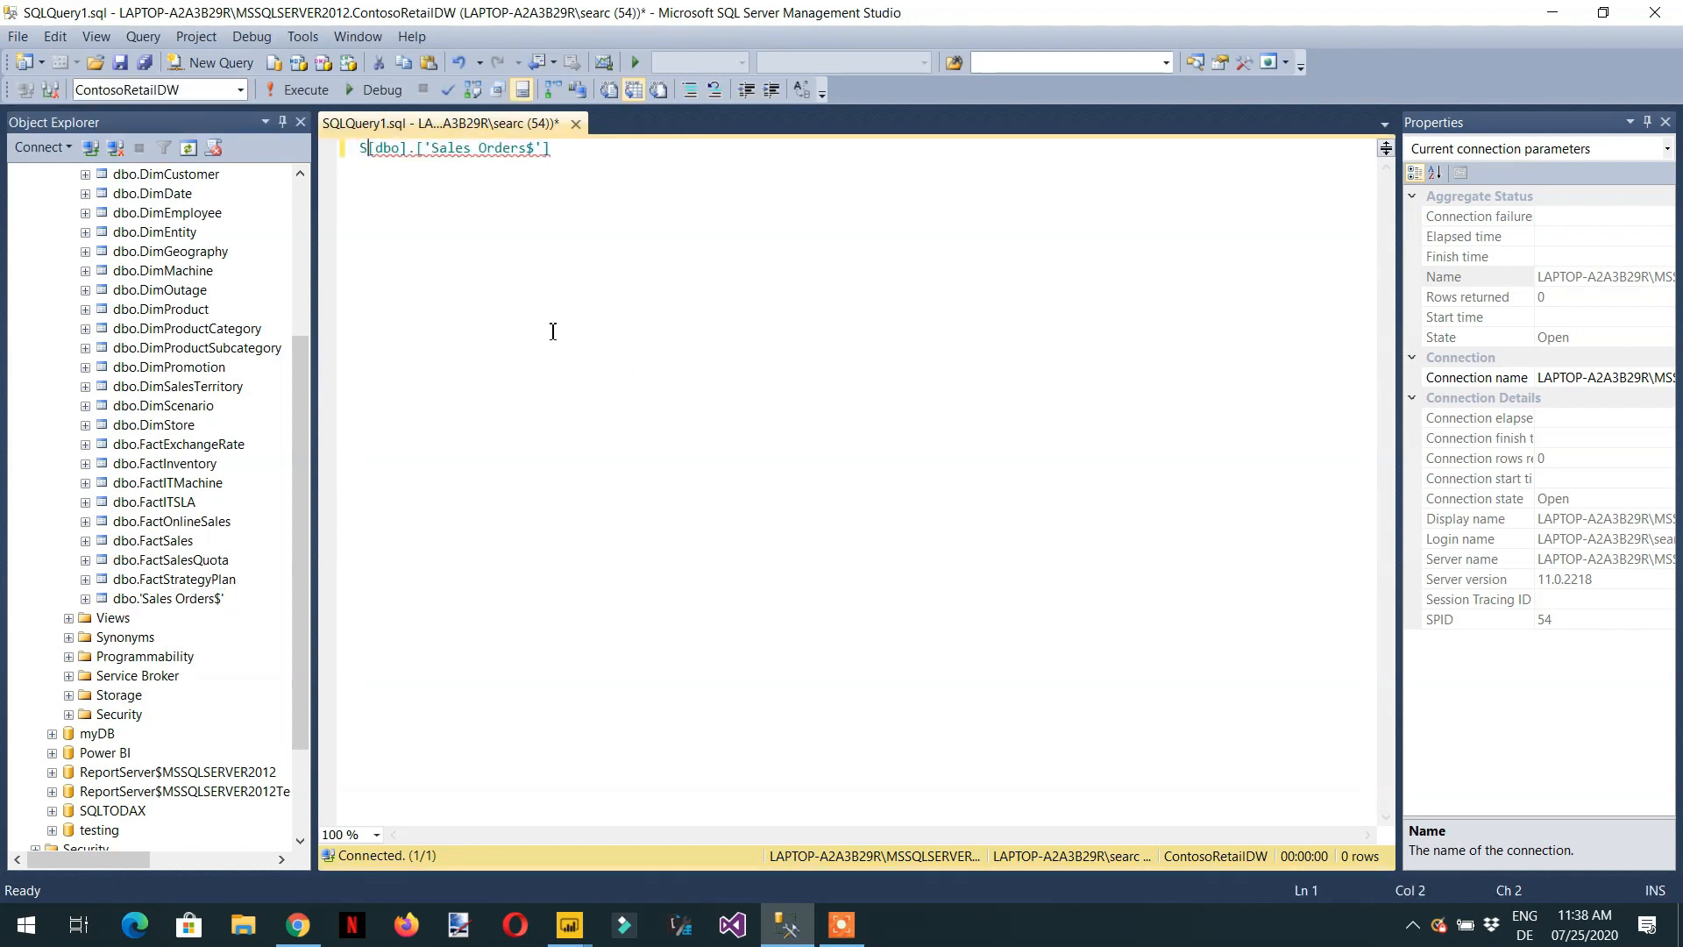
pyautogui.write('elect ')
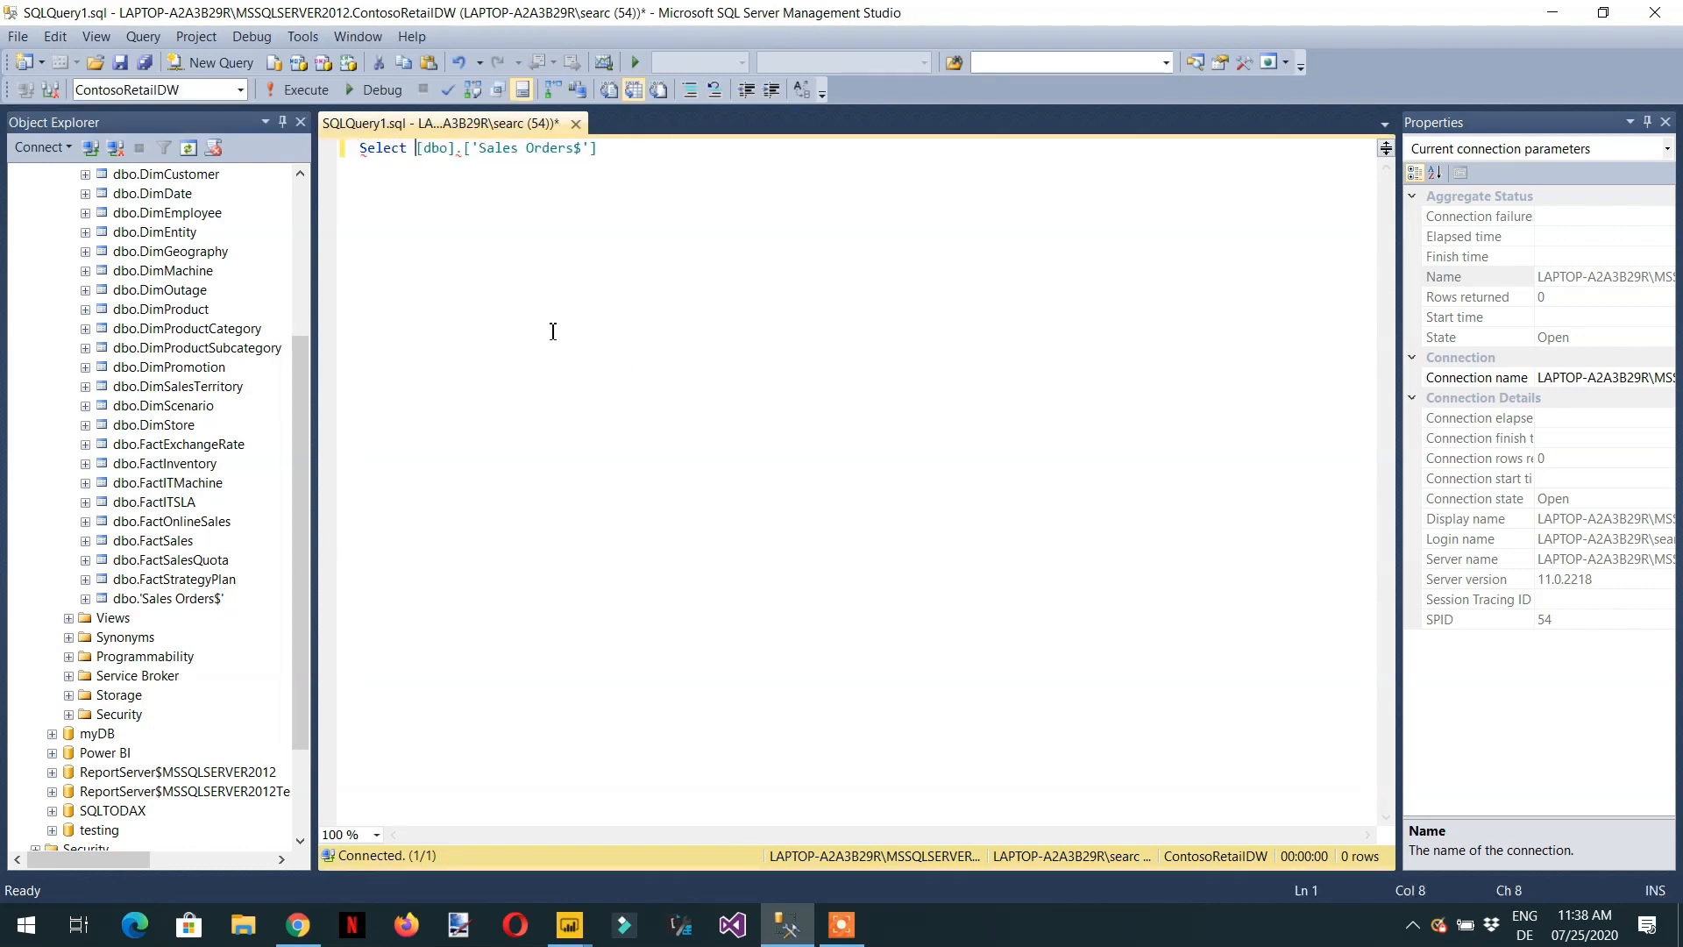
pyautogui.write('* From')
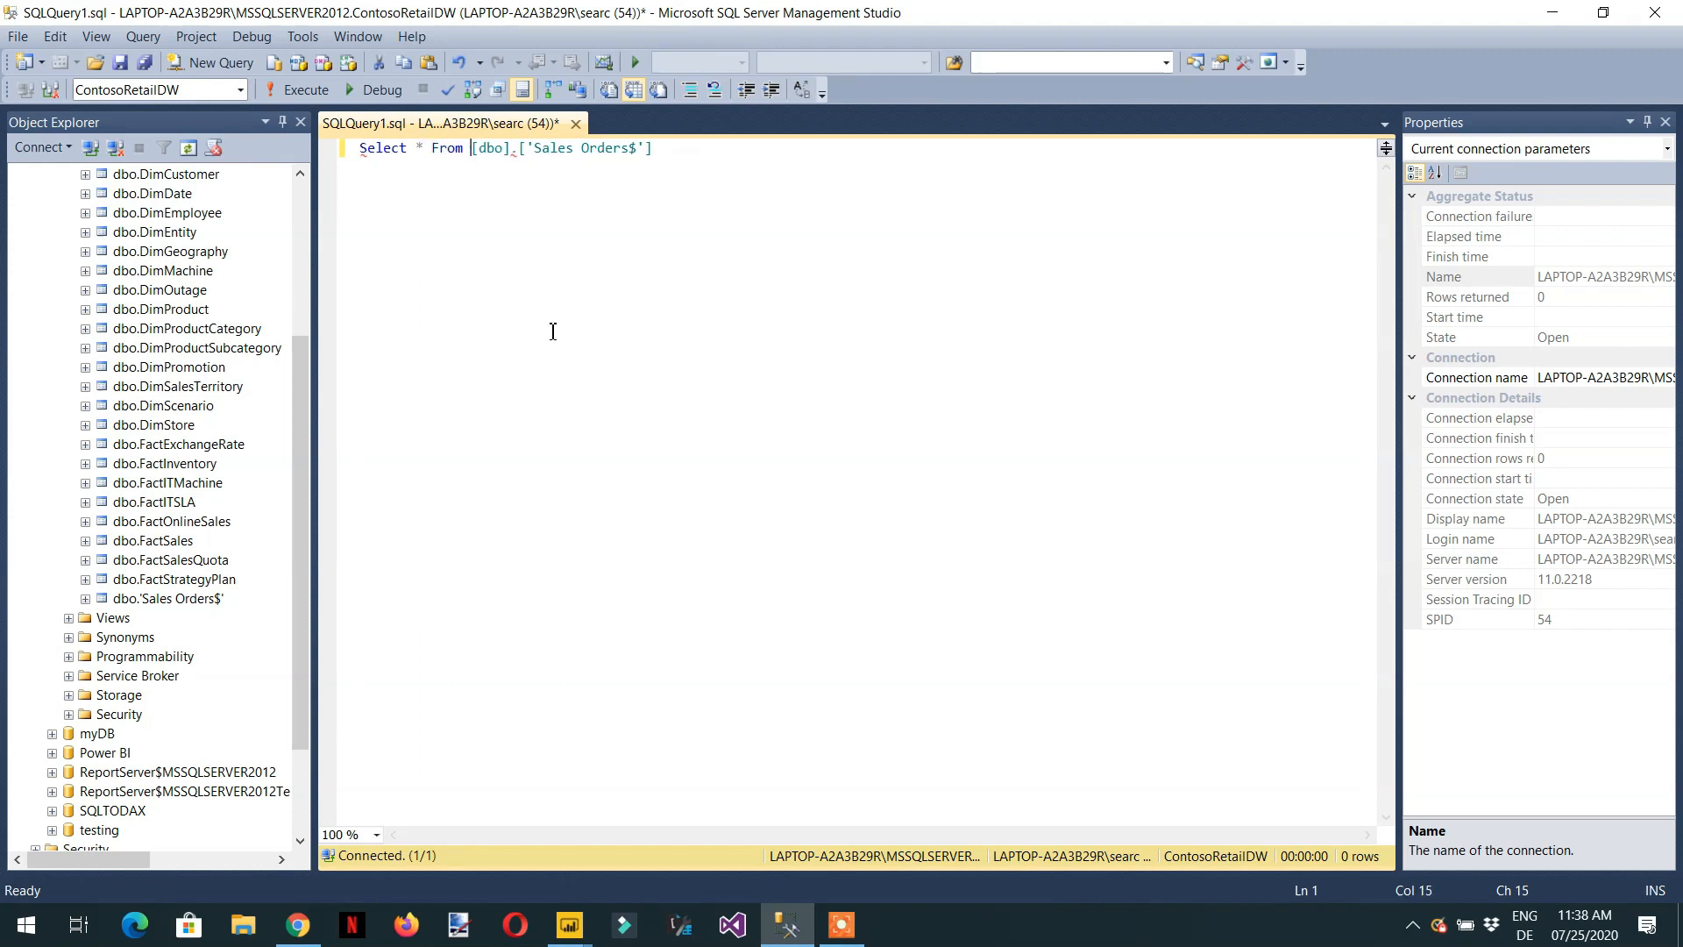
# Run the Select query on the Sales Orders table.
pyautogui.press('Right')
pyautogui.press('Right')
pyautogui.press('Right')
pyautogui.press('Right')
pyautogui.press('Right')
pyautogui.press('Right')
pyautogui.press('Right')
pyautogui.press('Right')
pyautogui.press('Right')
pyautogui.press('Right')
pyautogui.press('Right')
pyautogui.press('Right')
pyautogui.press('Right')
pyautogui.press('Right')
pyautogui.press('Right')
pyautogui.press('Right')
pyautogui.press('Right')
pyautogui.press('Right')
pyautogui.press('Right')
pyautogui.press('Right')
pyautogui.press('F5')
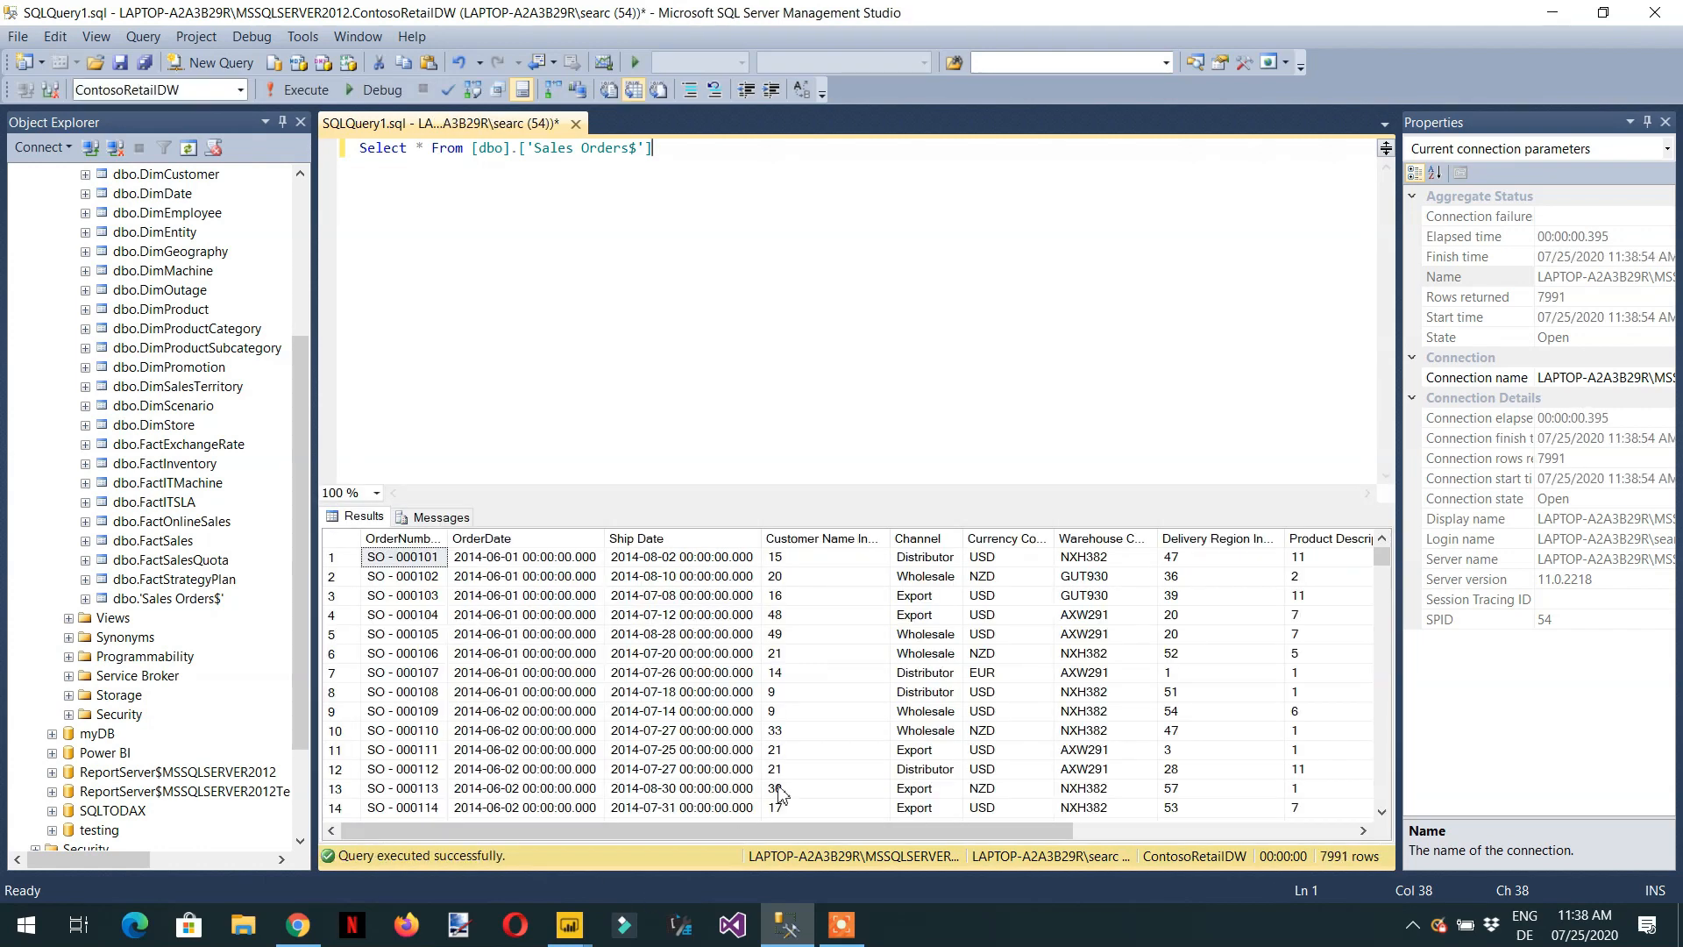
# Add the condition Where Channel ='Distributor', with the value copied from the results' Channel column, run the query and look through the filtered rows.
pyautogui.click(932, 561)
pyautogui.rightClick(930, 563)
pyautogui.click(980, 570)
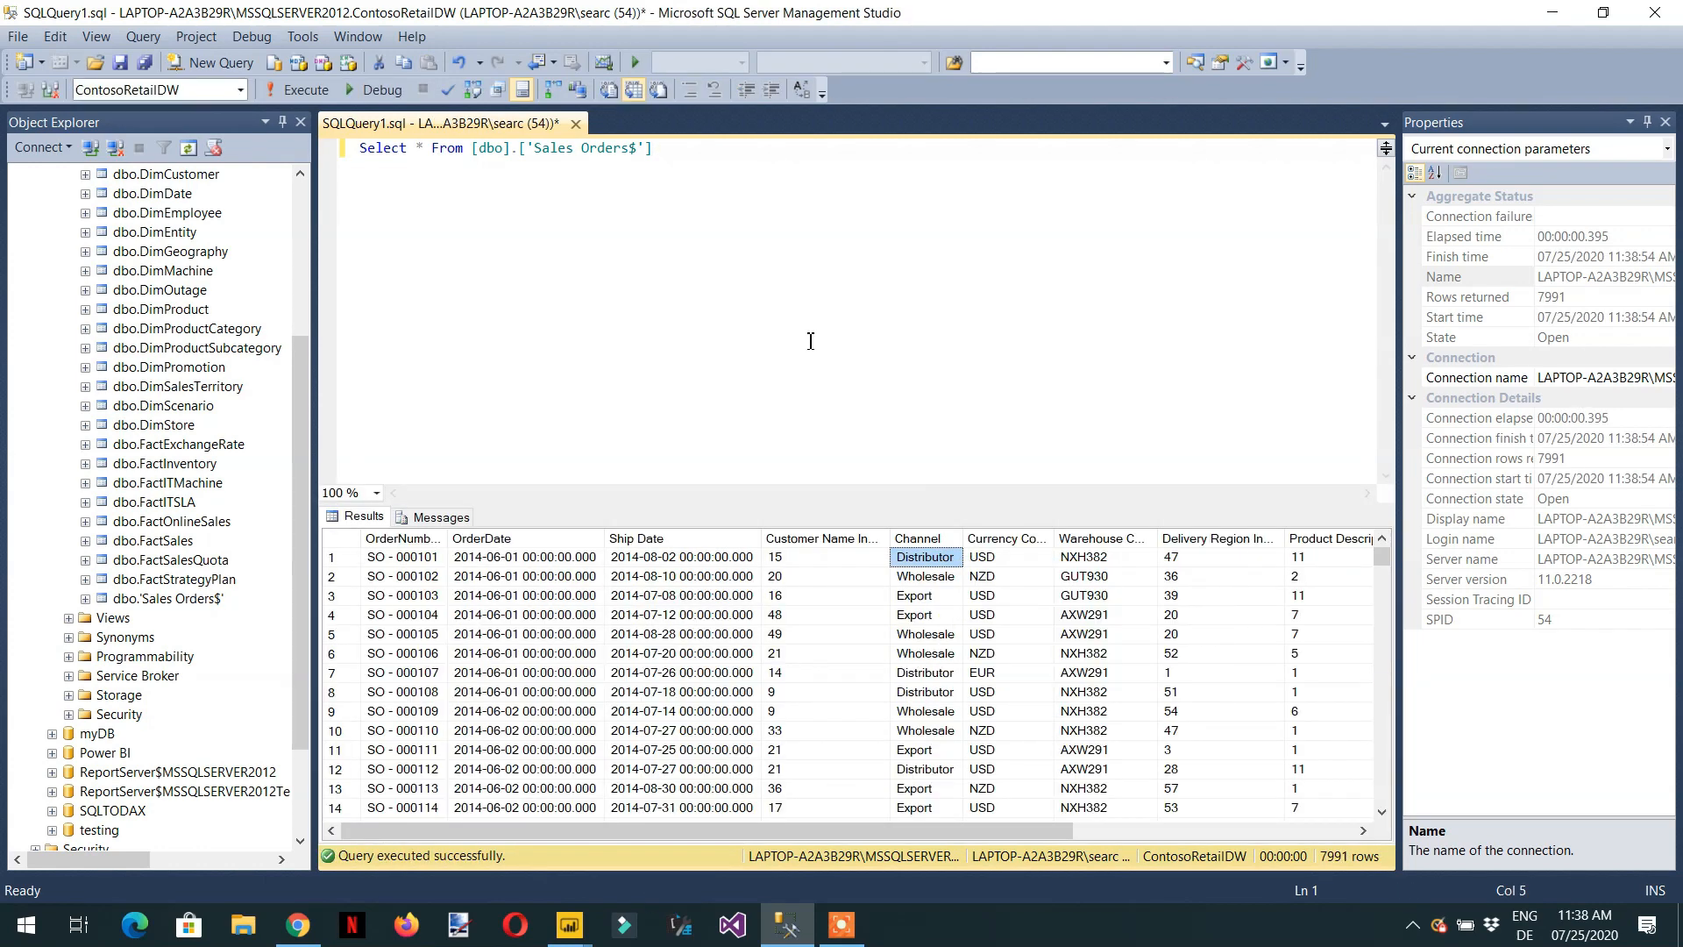
pyautogui.click(744, 167)
pyautogui.press('Return')
pyautogui.write('W')
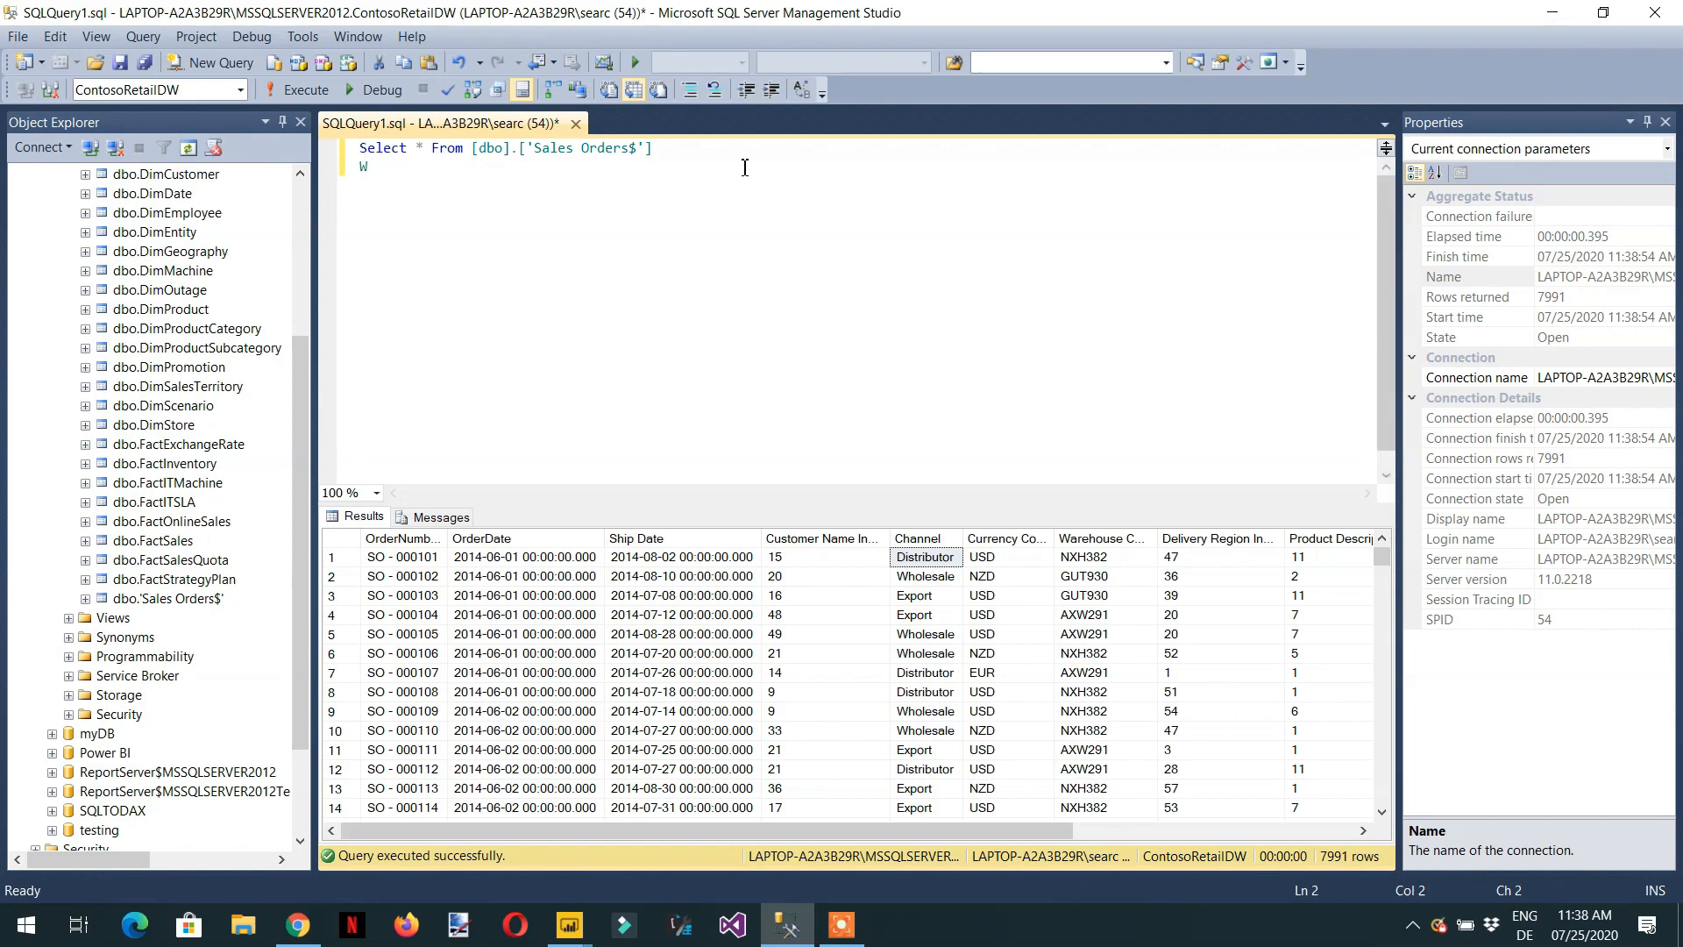
pyautogui.write('here')
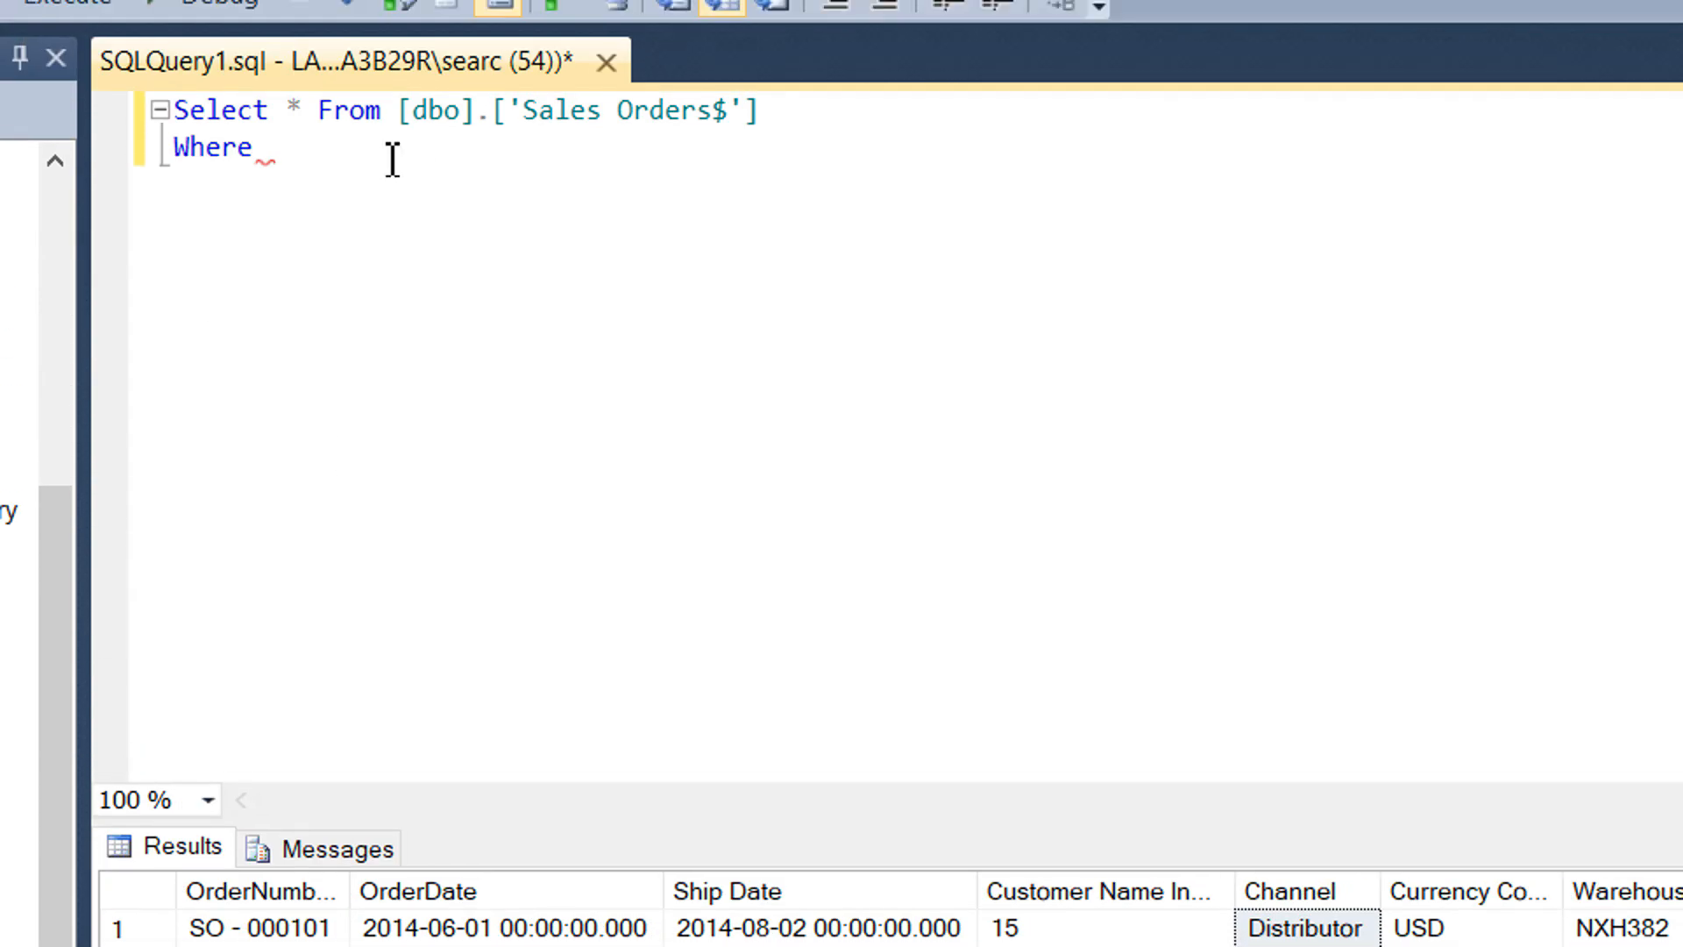
pyautogui.write(" channel  =''")
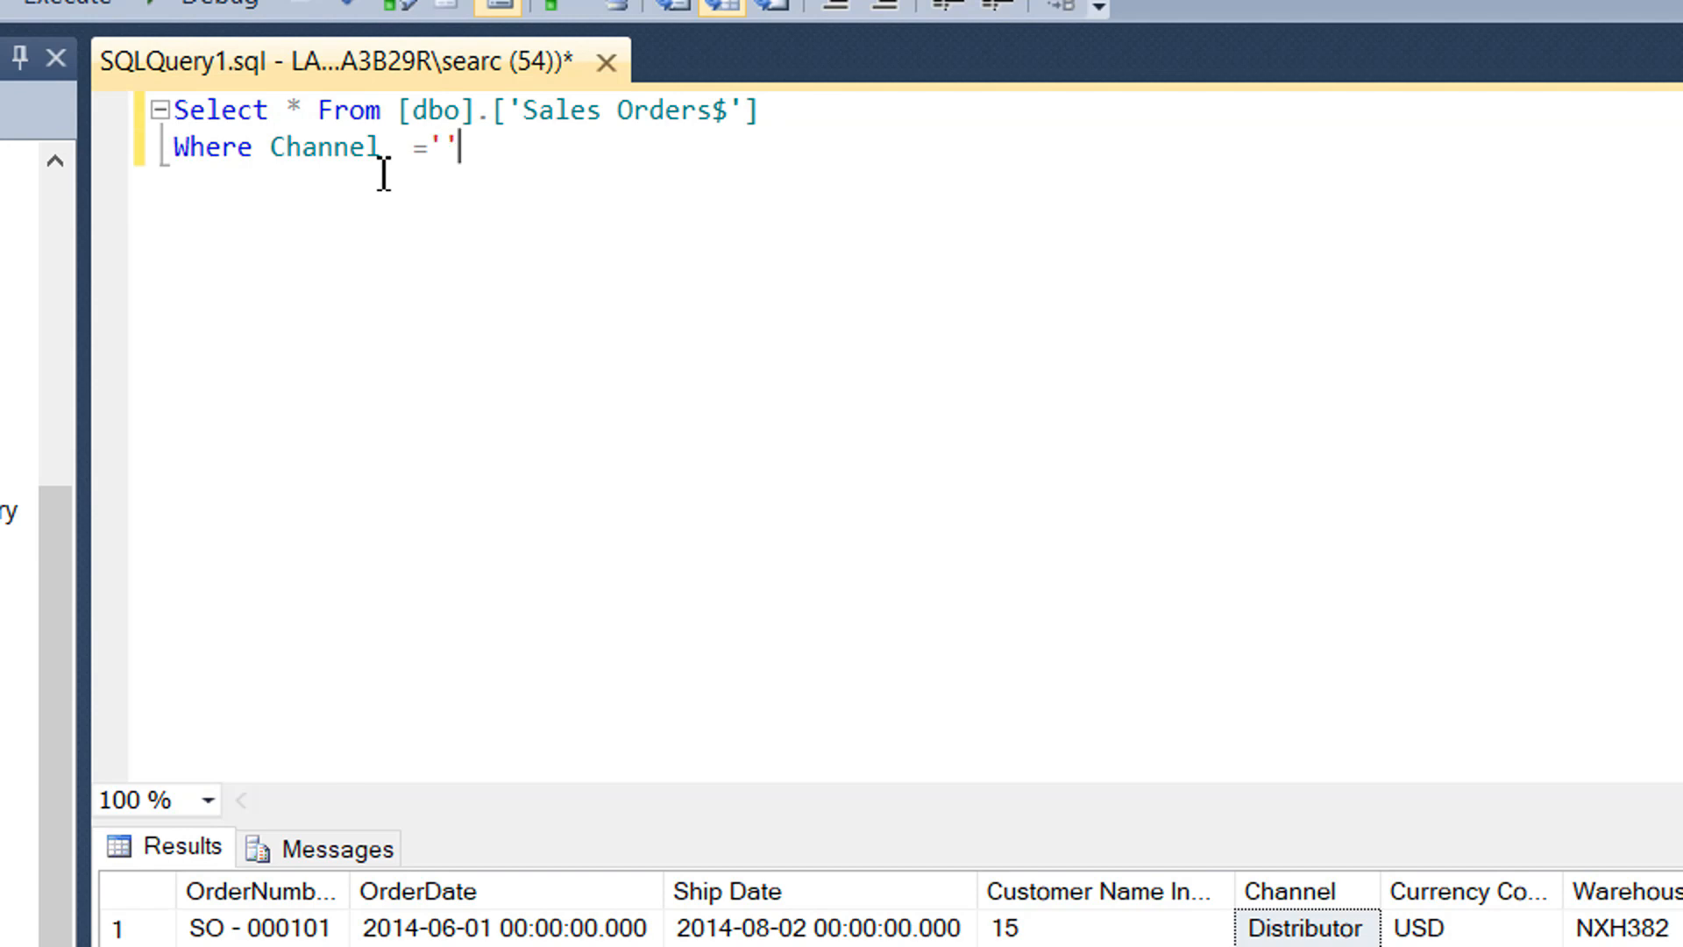
pyautogui.hotkey('ctrl', 'v')
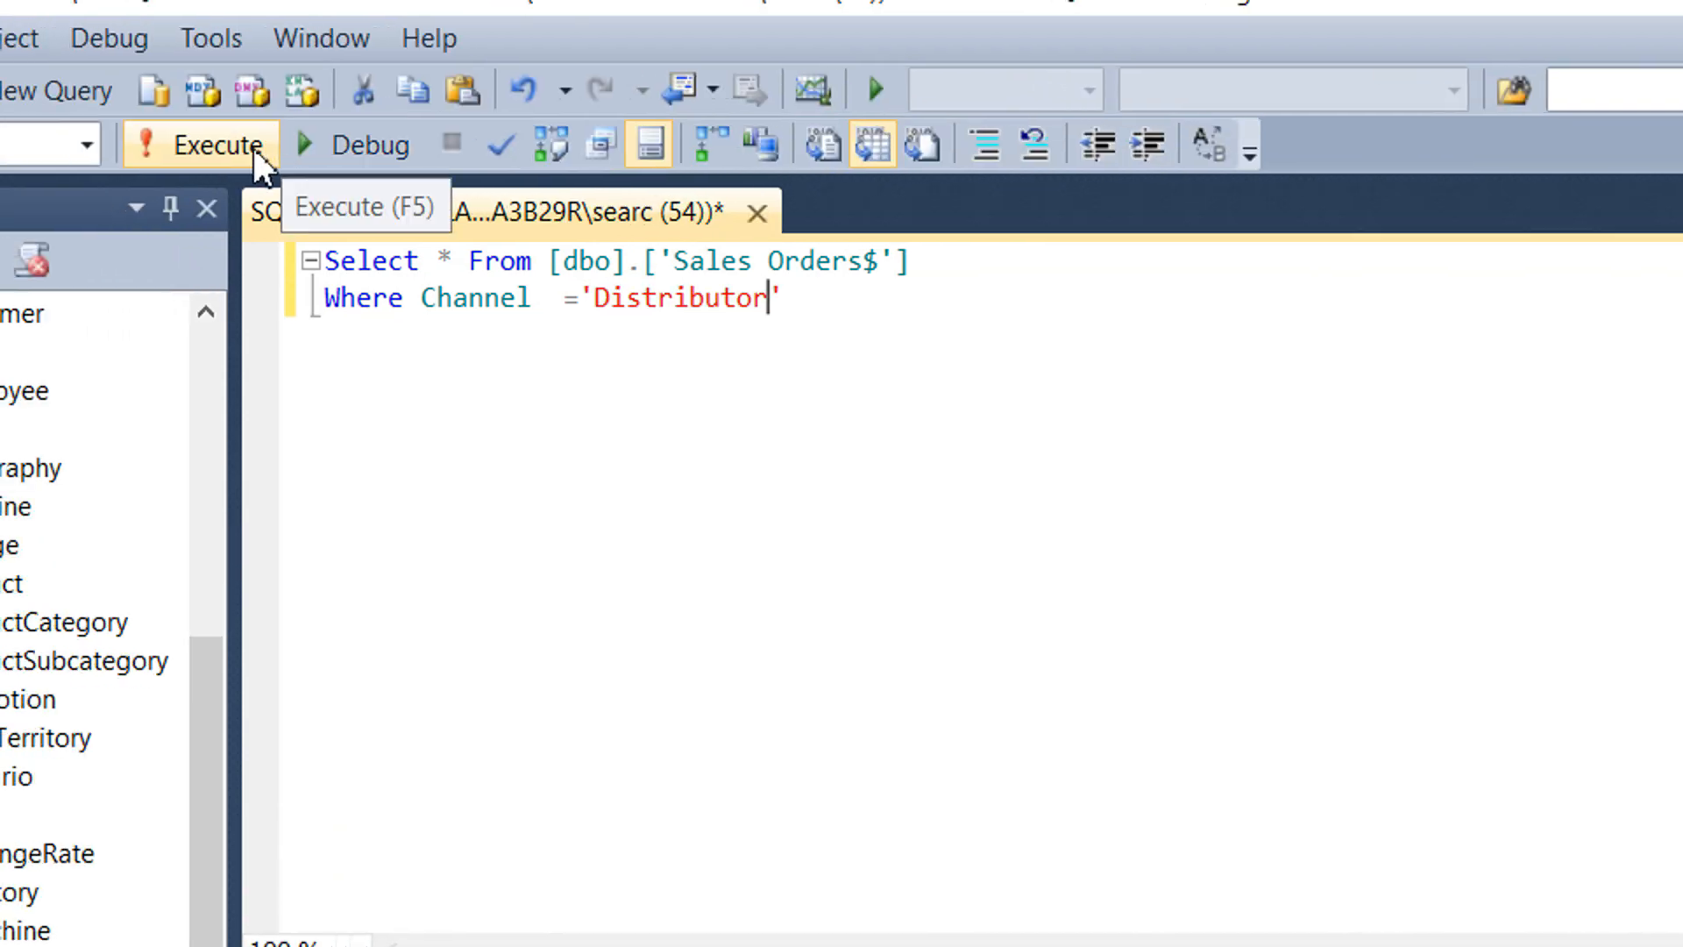
pyautogui.click(87, 1)
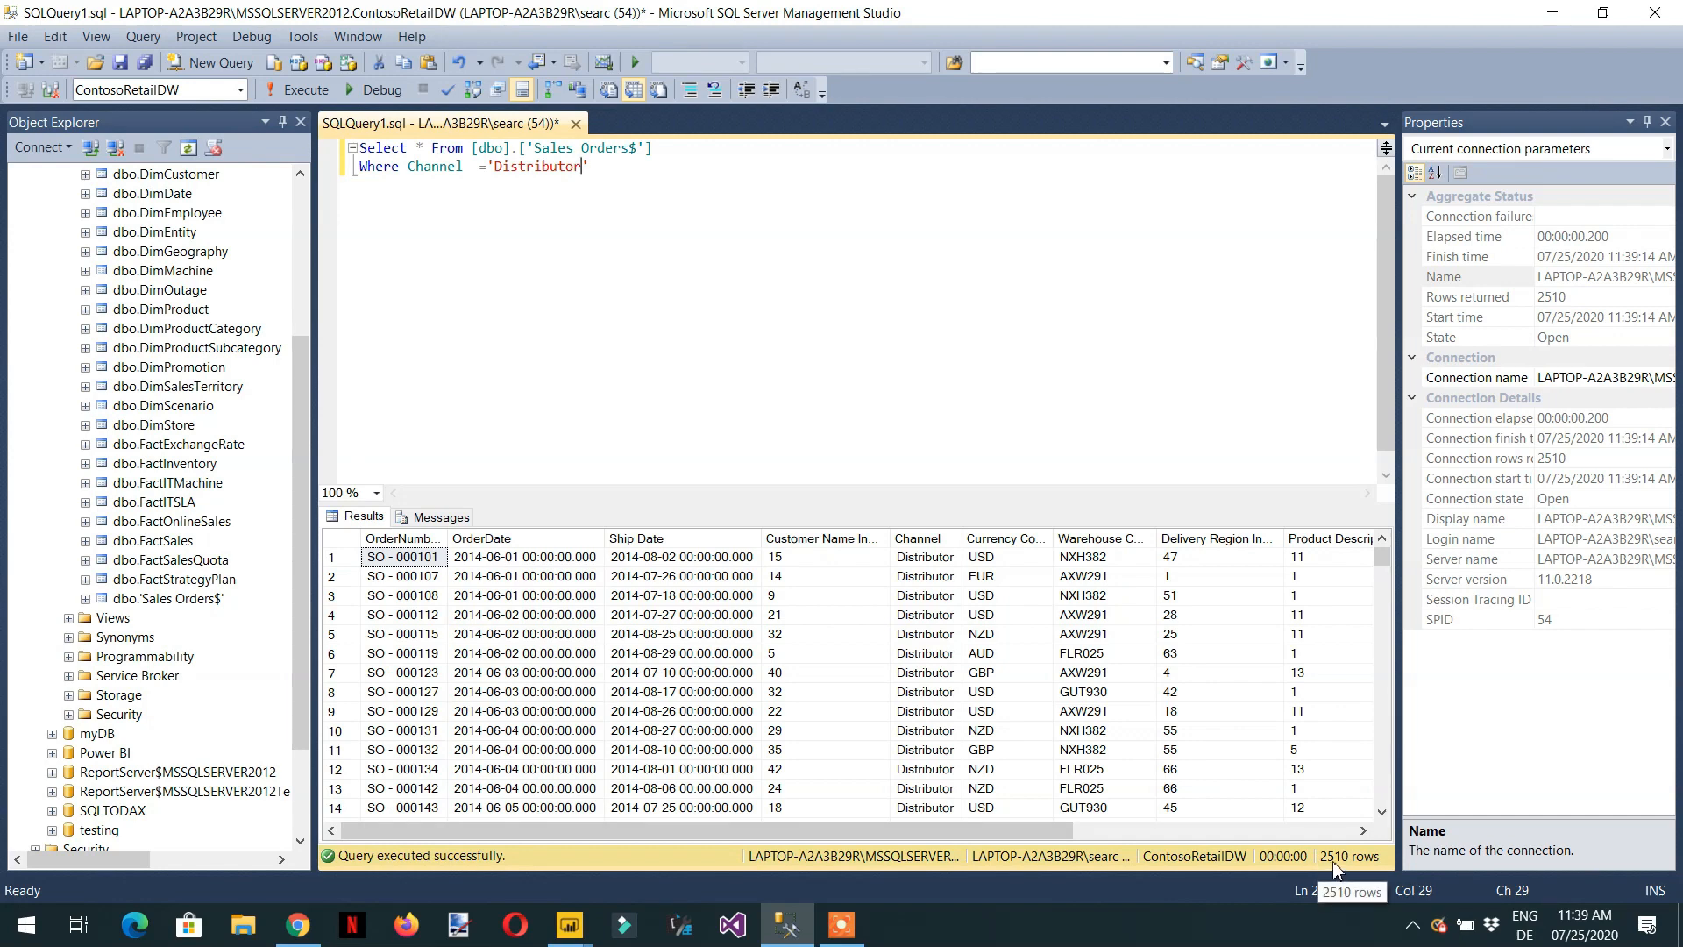
pyautogui.scroll(-3, 929, 629)
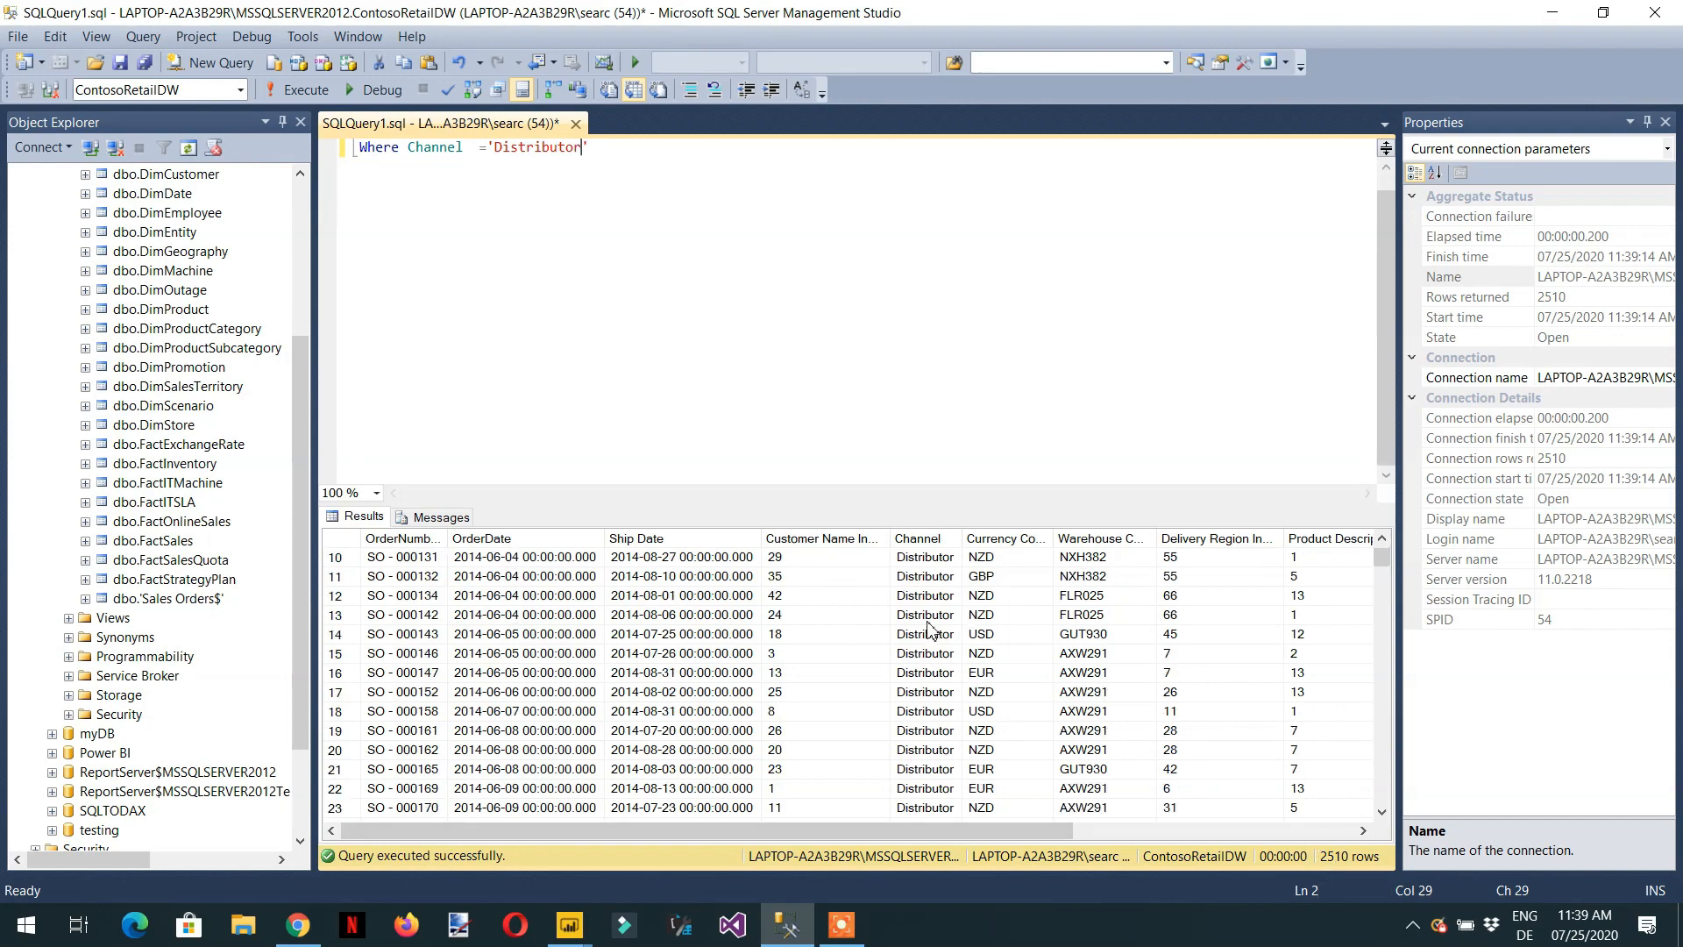
# Comment out the Where line with -- and rerun the query on all rows.
pyautogui.press('Home')
pyautogui.write('--')
pyautogui.press('F5')
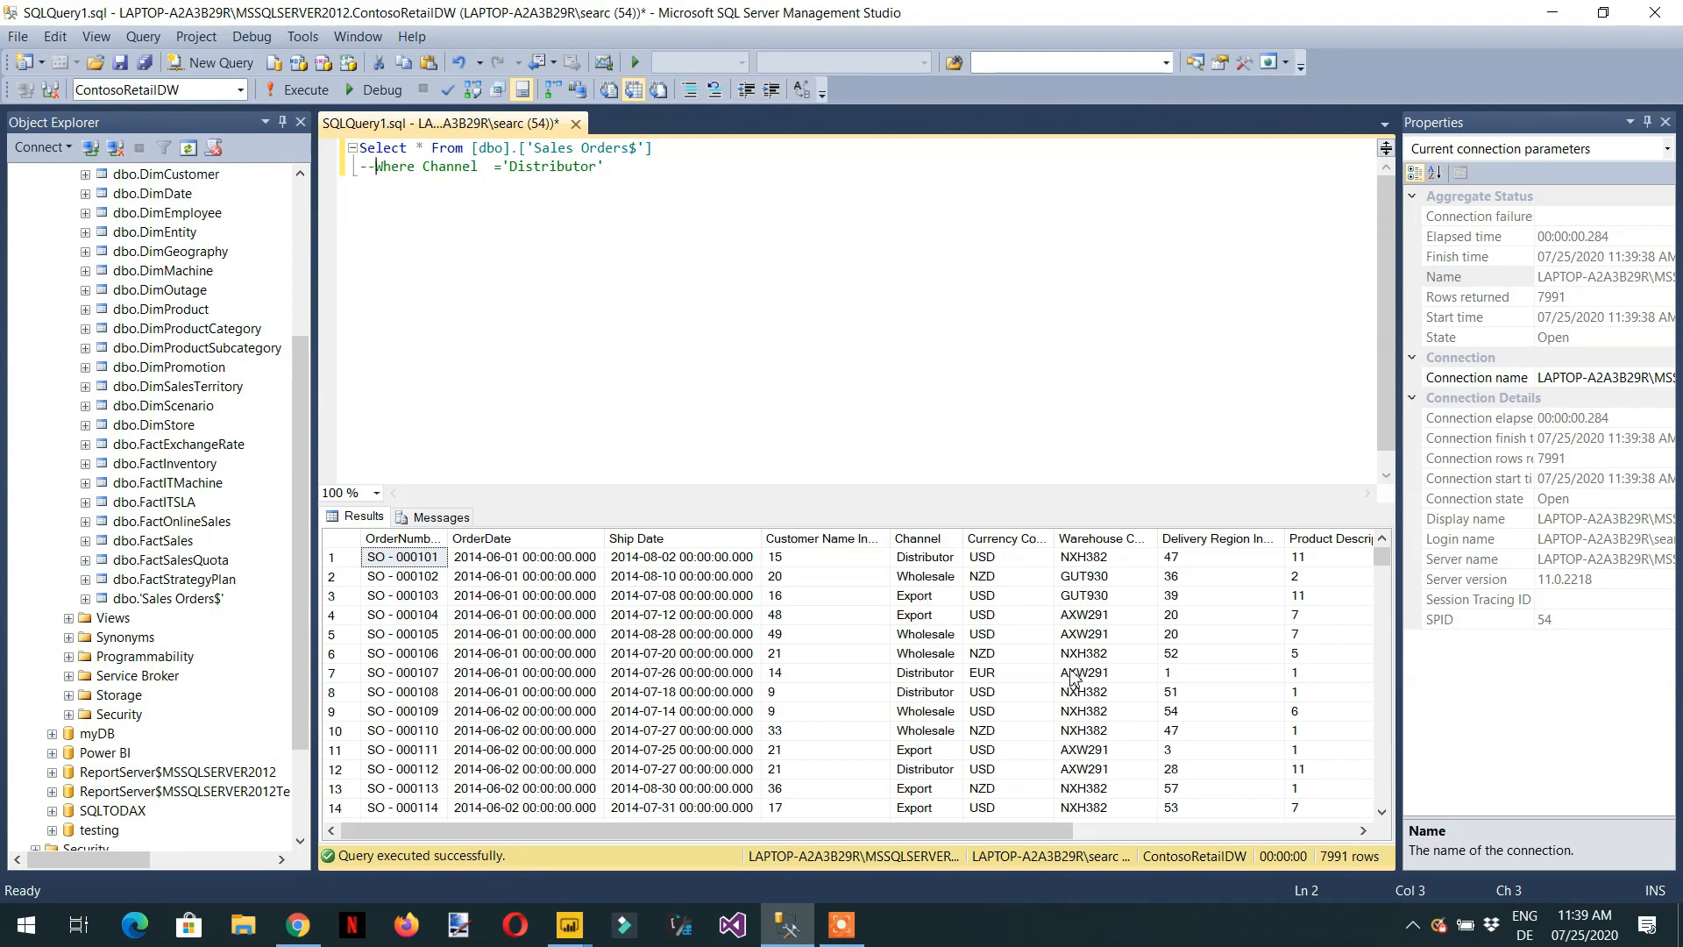
# Switch to Power Query Editor, delete the Distributor step from Sales2 and preview the Distributor row's nested table across to its Total Revenue column.
pyautogui.click(1551, 12)
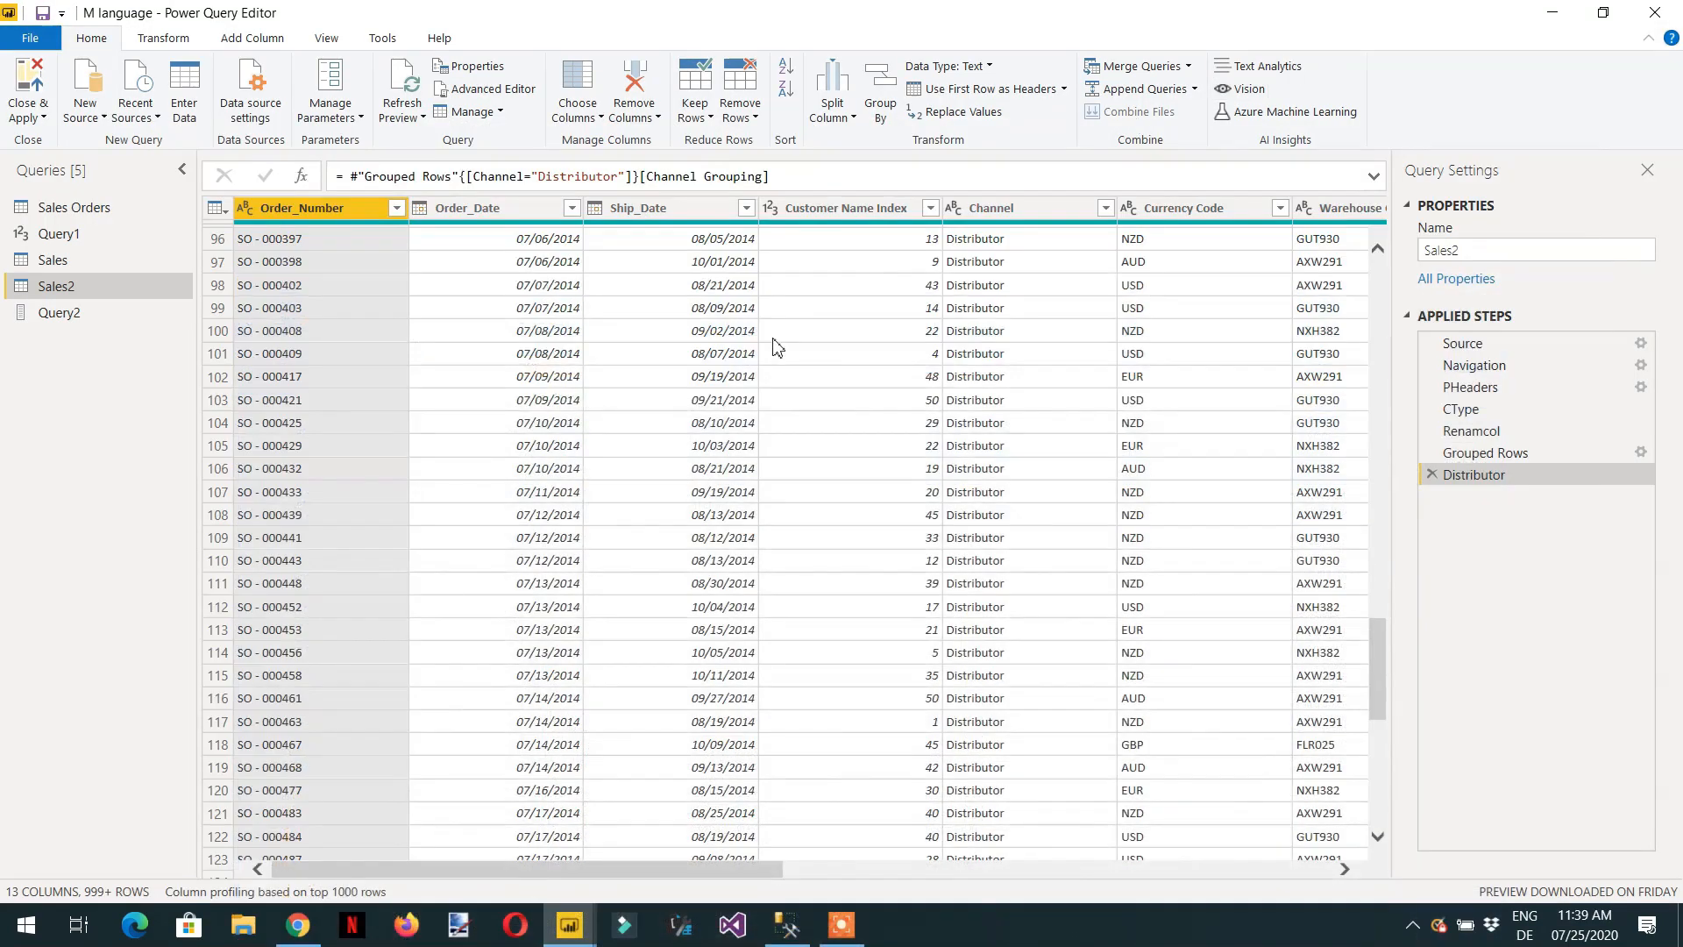
pyautogui.click(1431, 475)
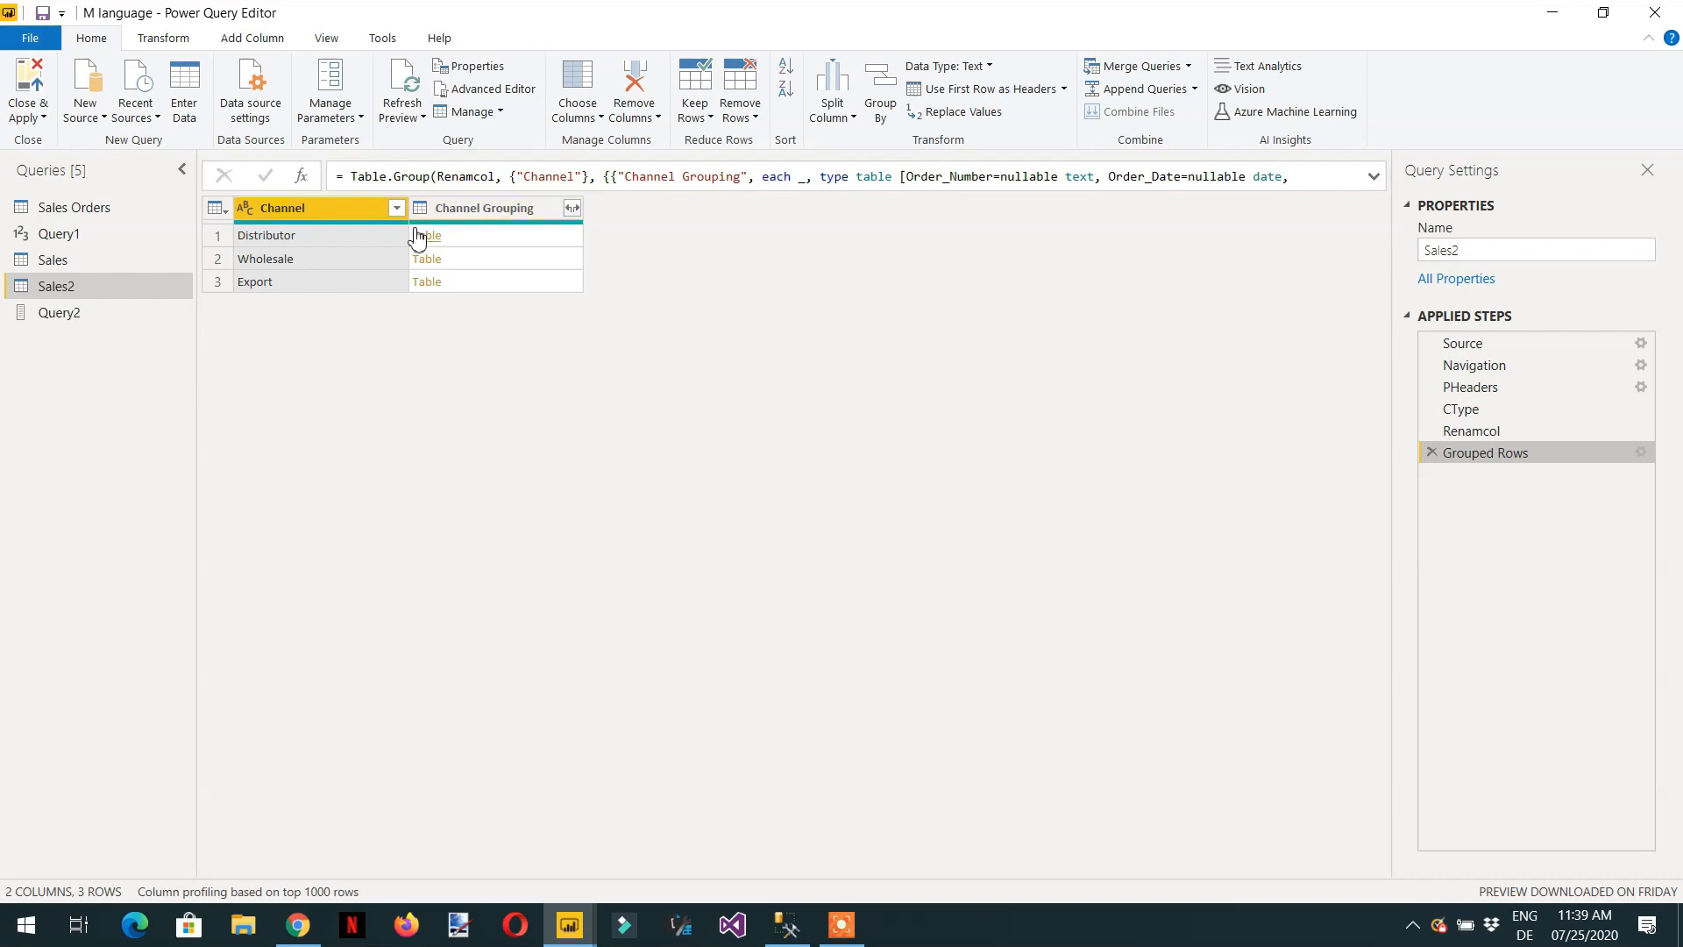
pyautogui.click(470, 244)
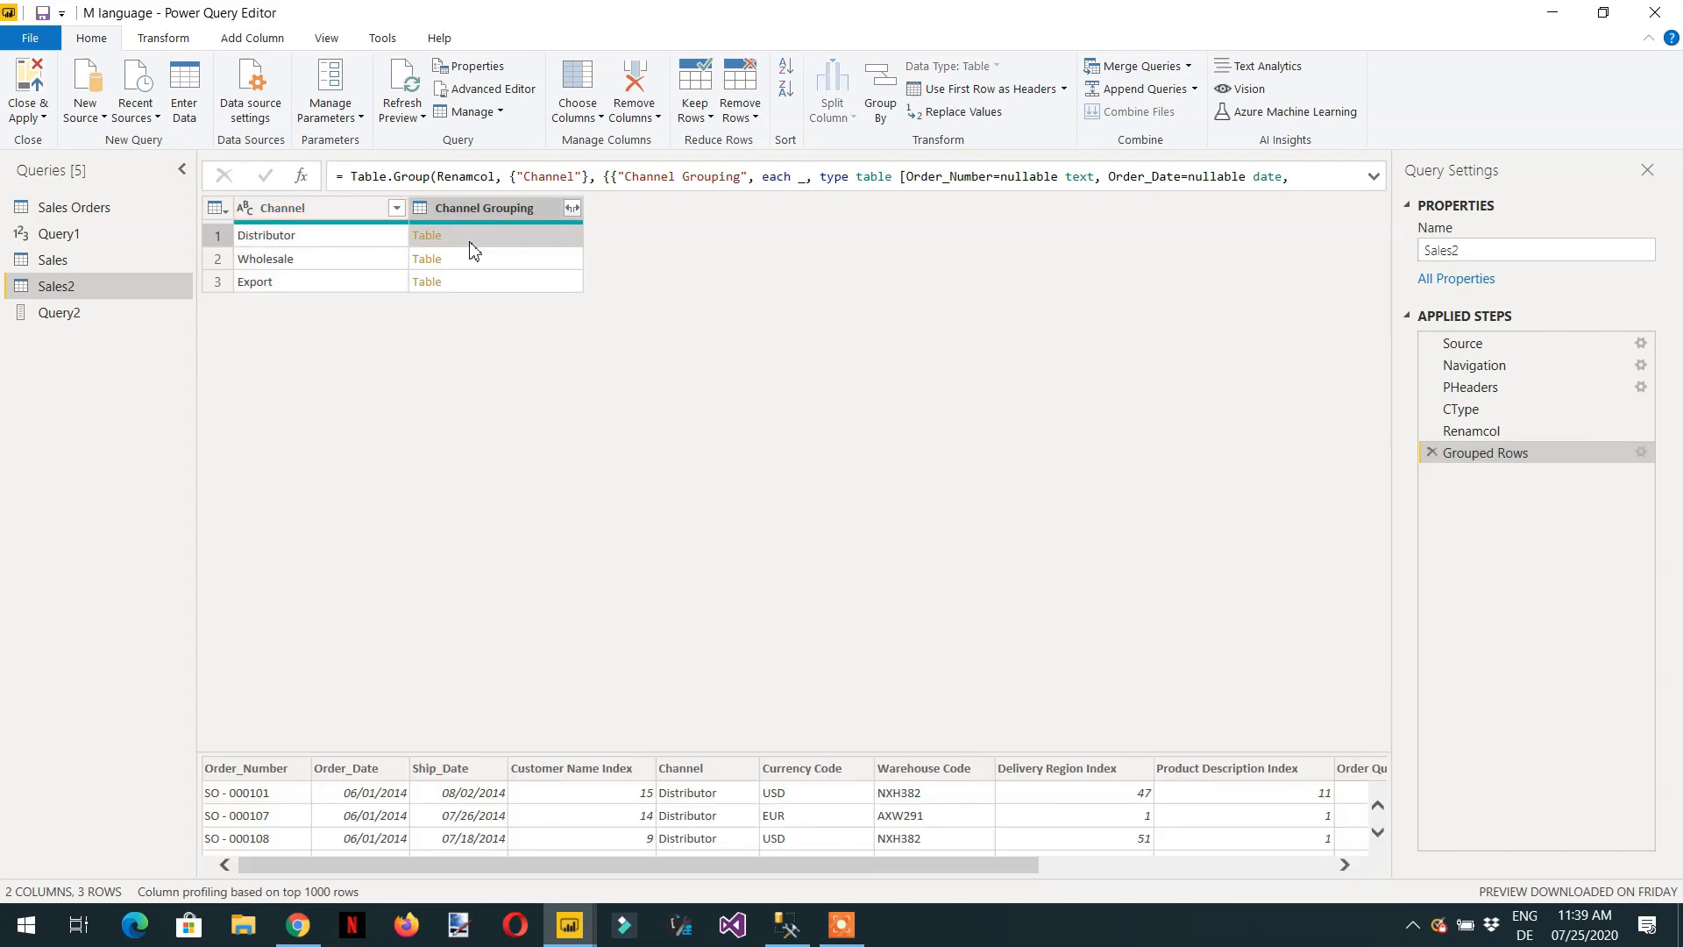
pyautogui.moveTo(799, 859); pyautogui.dragTo(1273, 880)
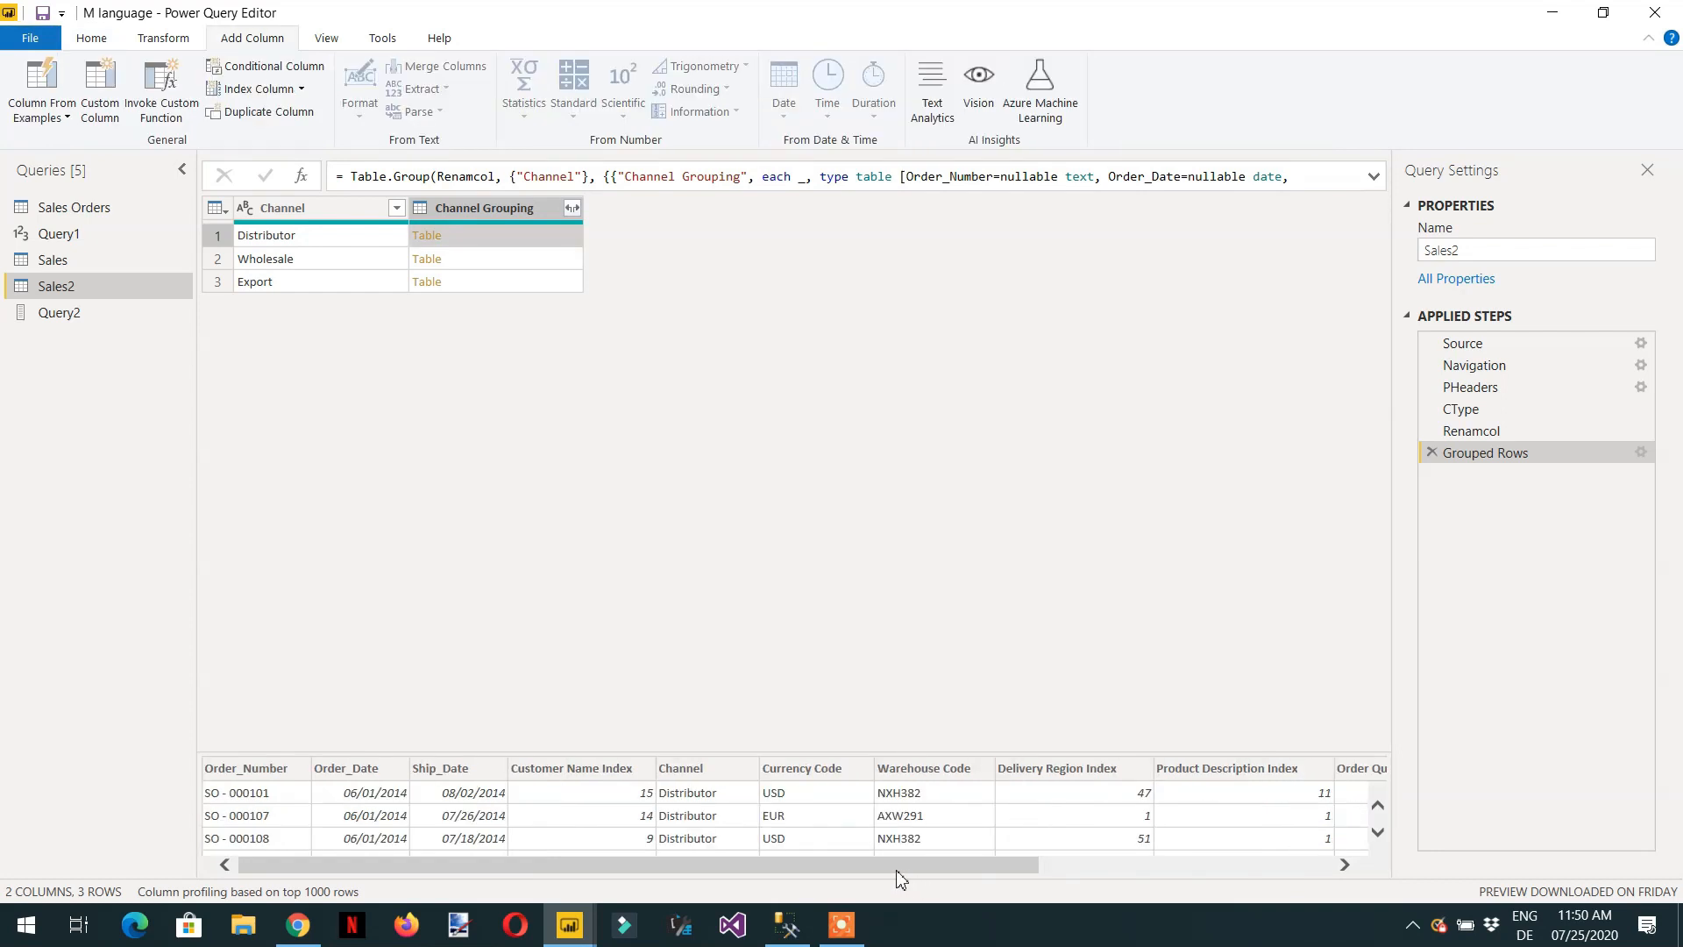
pyautogui.moveTo(892, 866); pyautogui.dragTo(1235, 877)
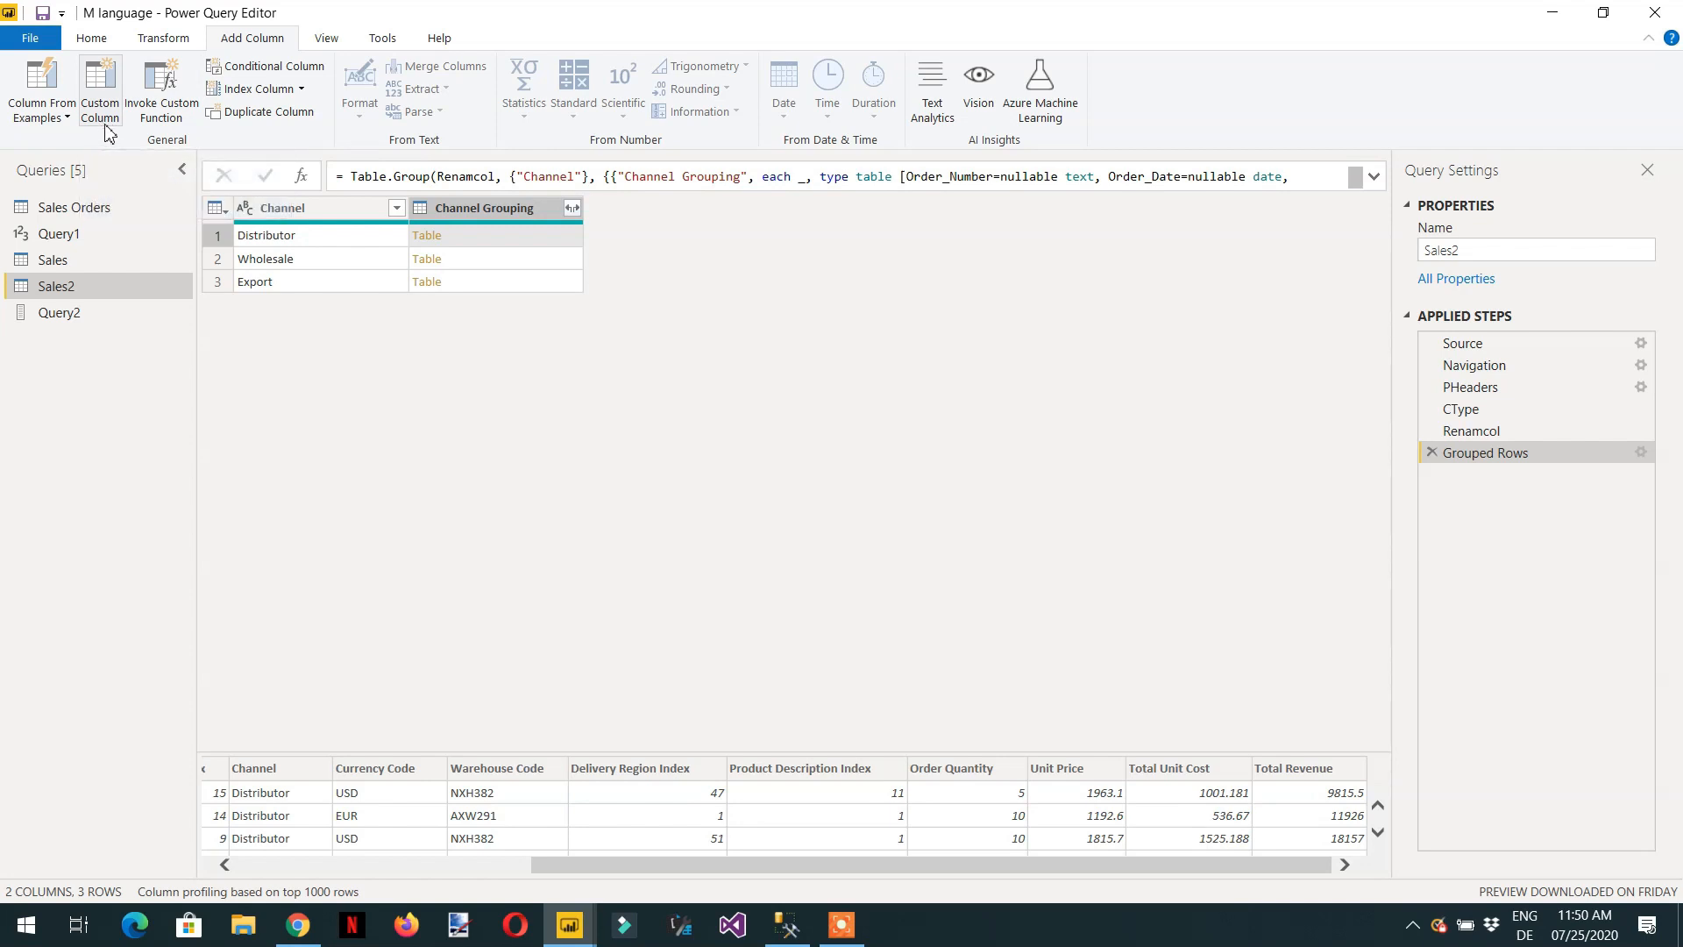
# Try to add a custom column SingleColumnTable with the formula tableTable.SelectColumns([Channel Grouping],"Total Revenue"), and delete the resulting Added Custom step.
pyautogui.click(101, 98)
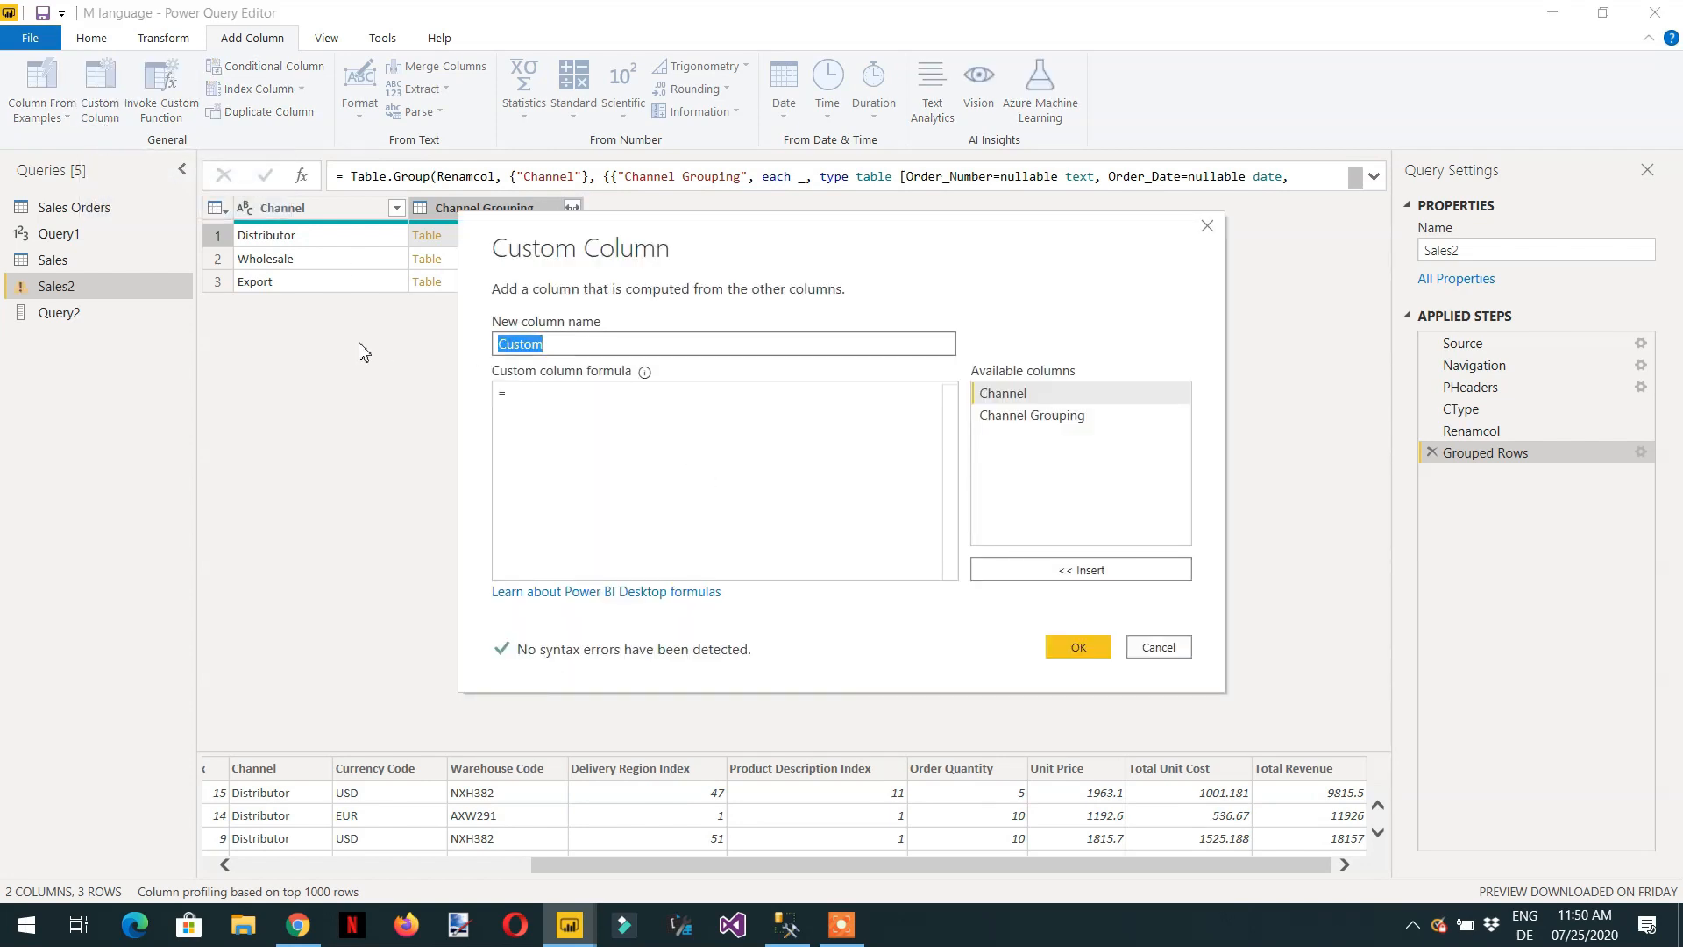
pyautogui.write('SingleColumnTable')
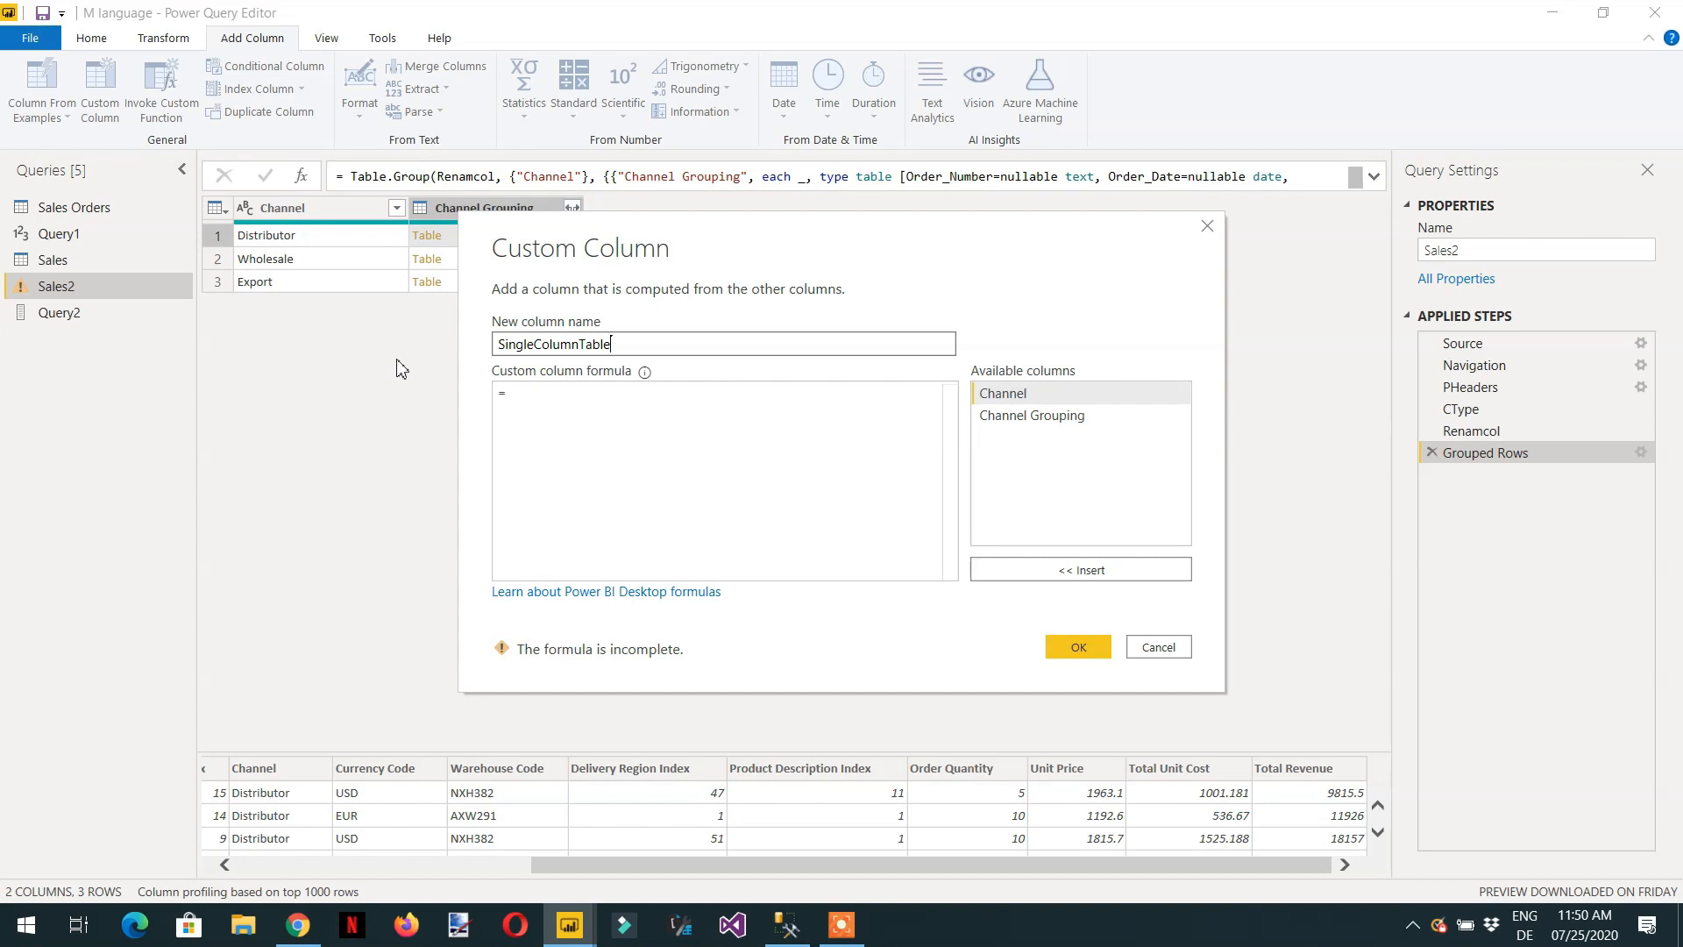
pyautogui.click(589, 410)
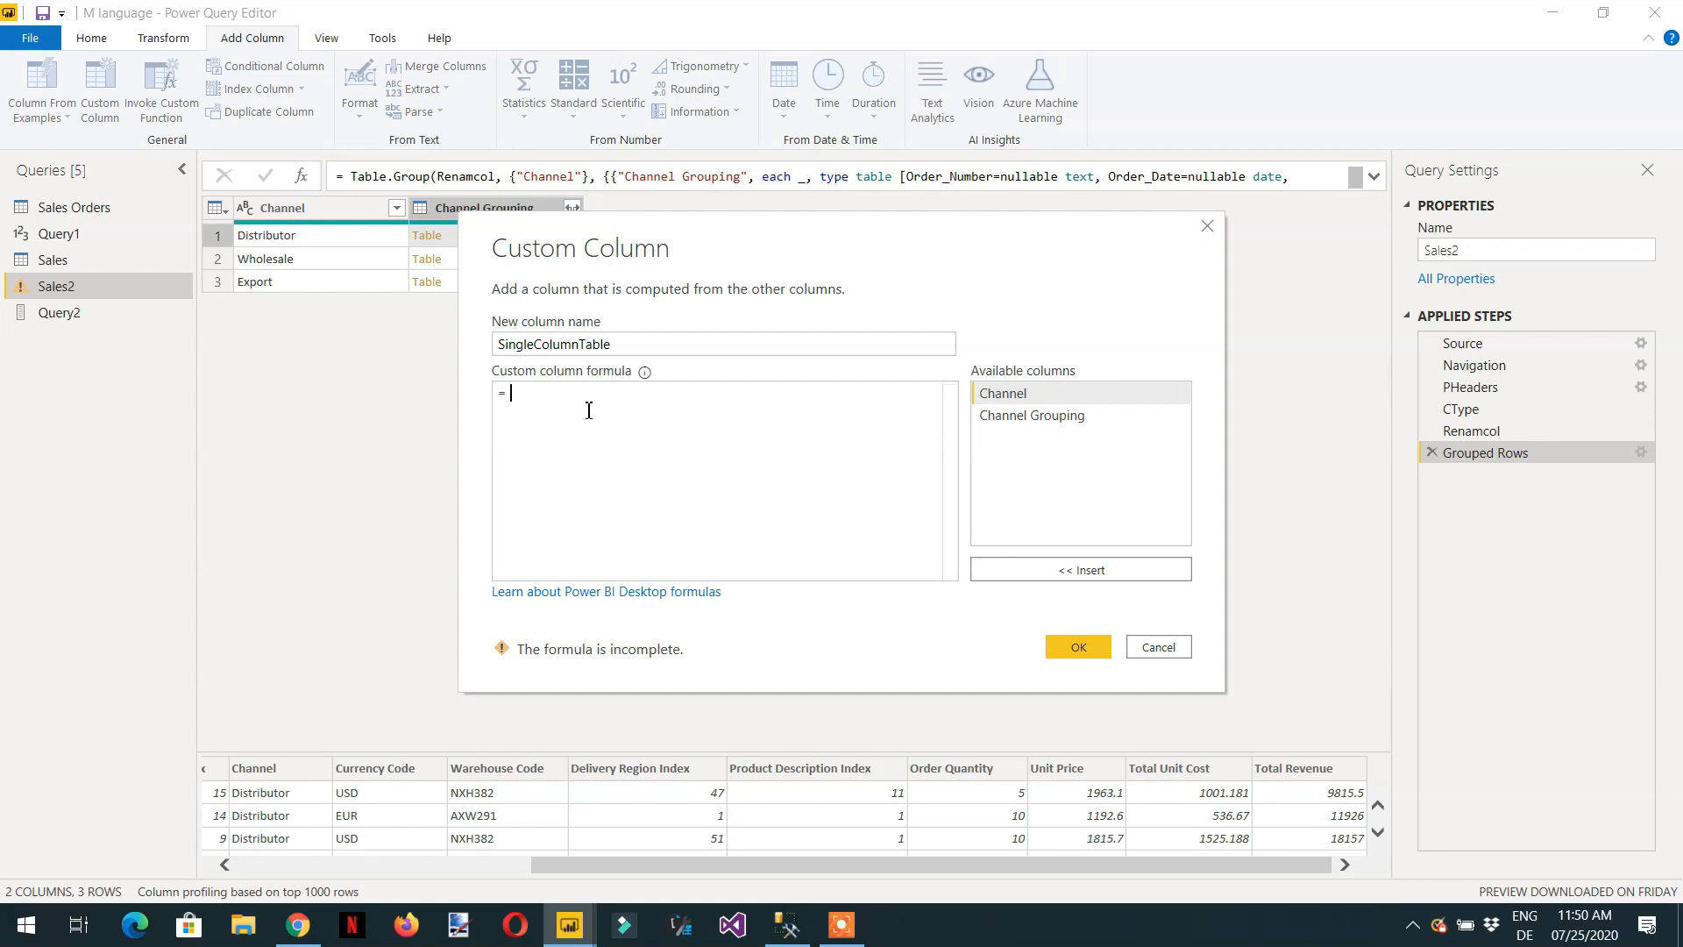
pyautogui.write('table.')
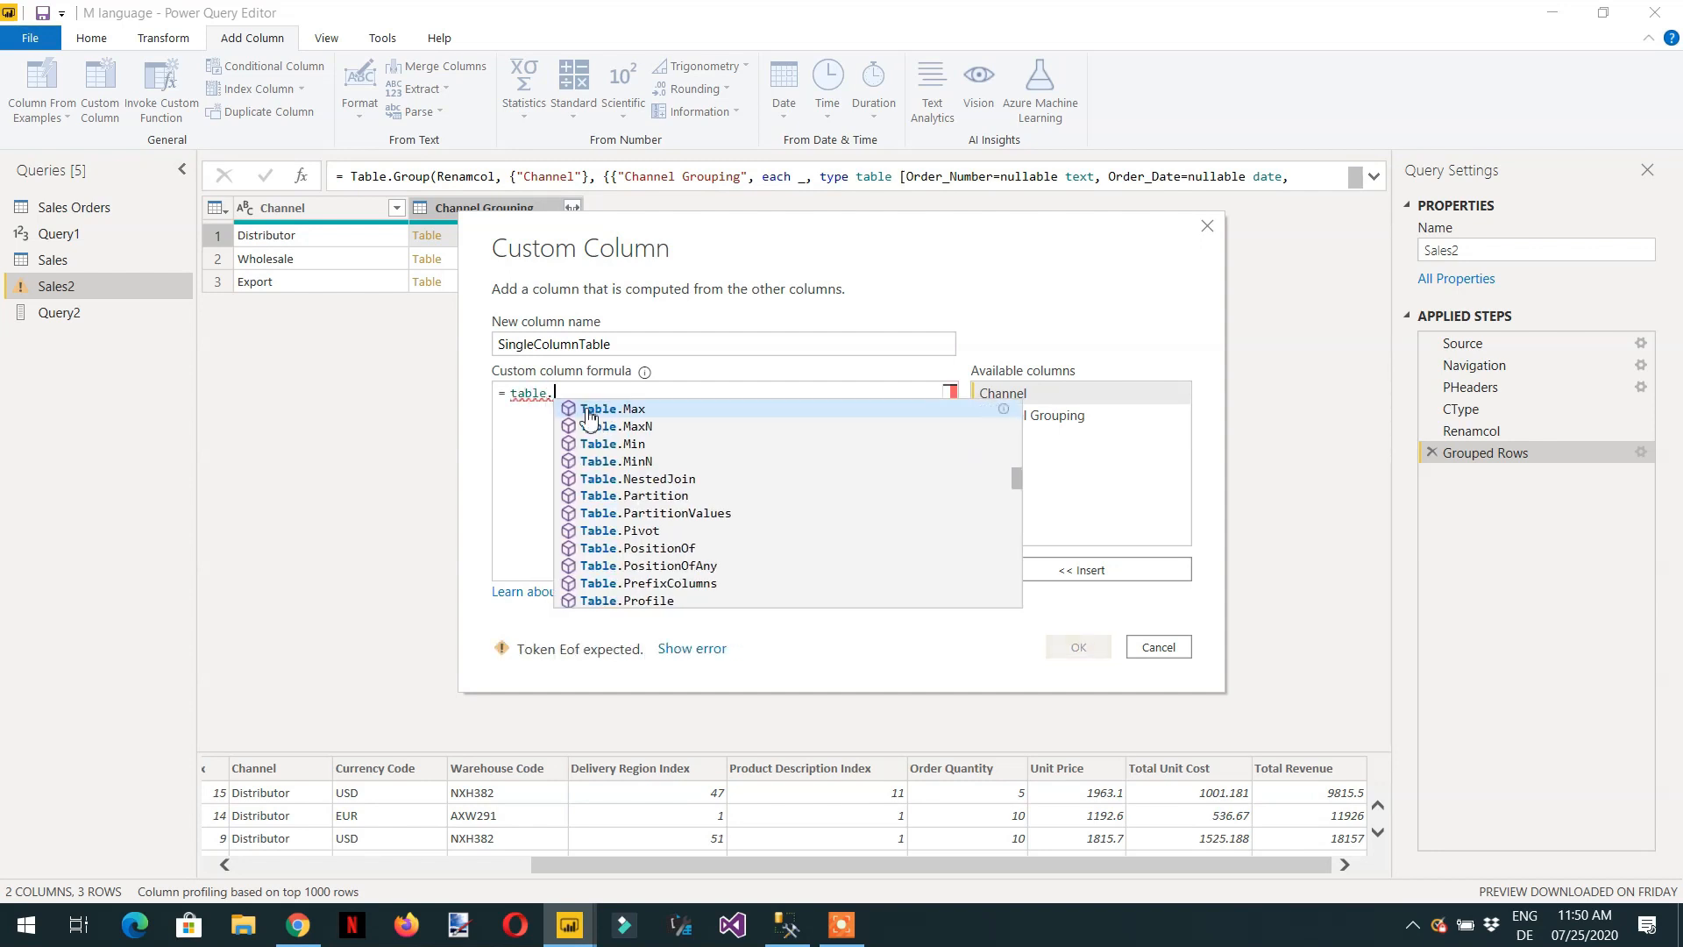
pyautogui.write('sele')
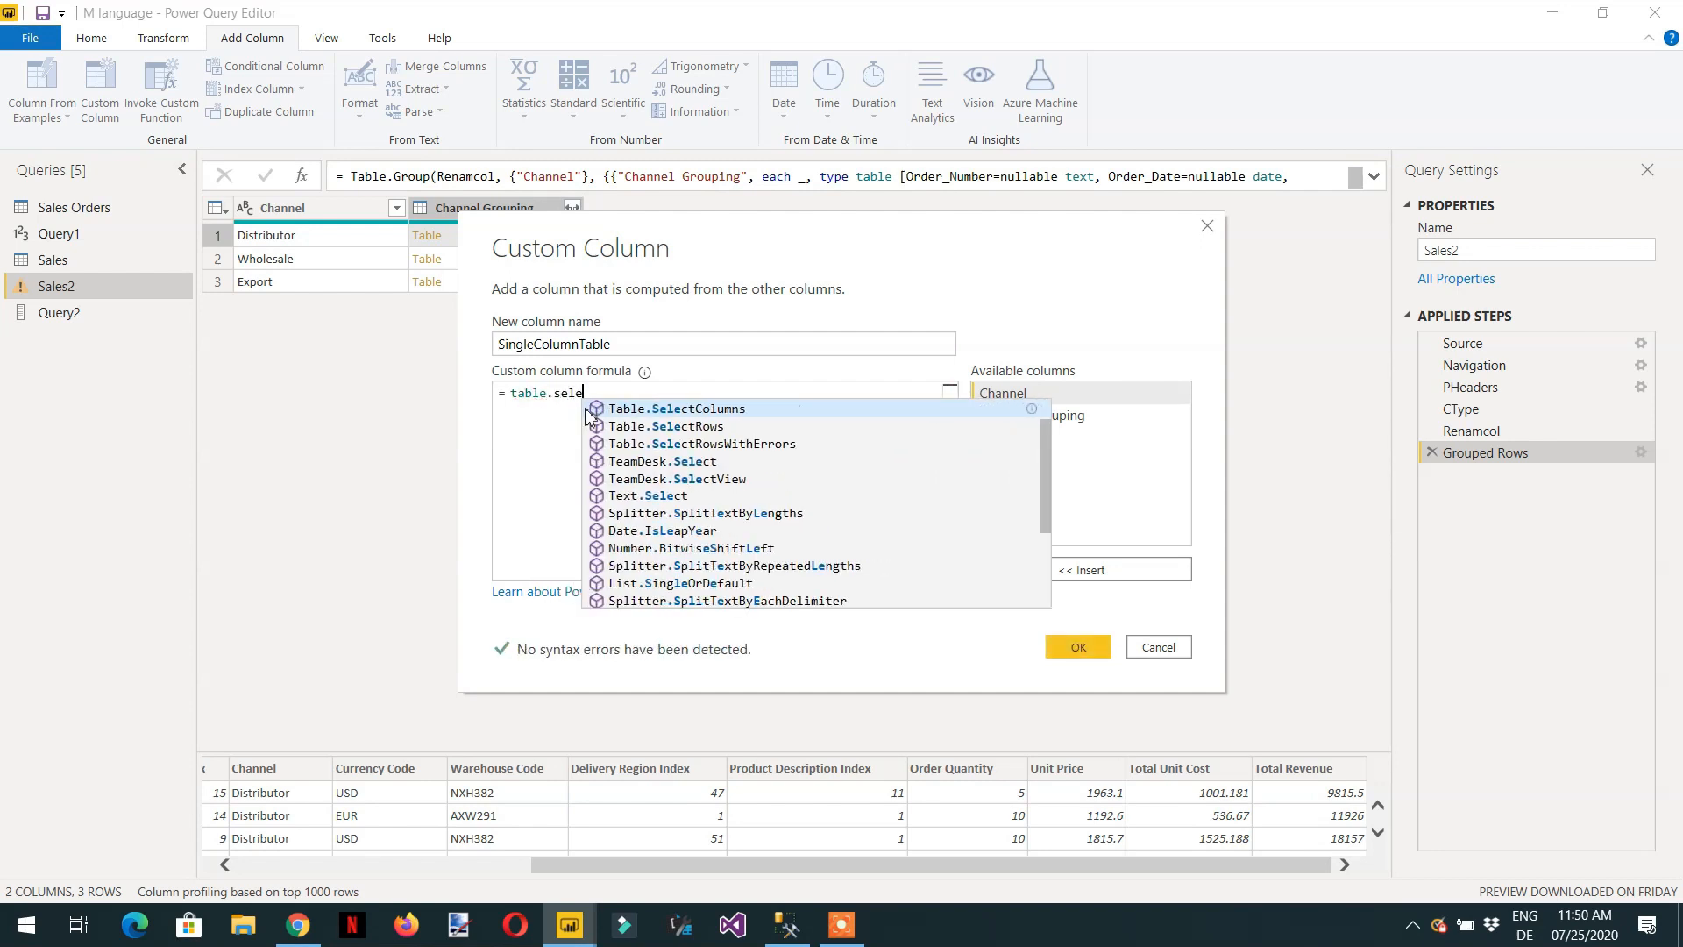
pyautogui.click(590, 412)
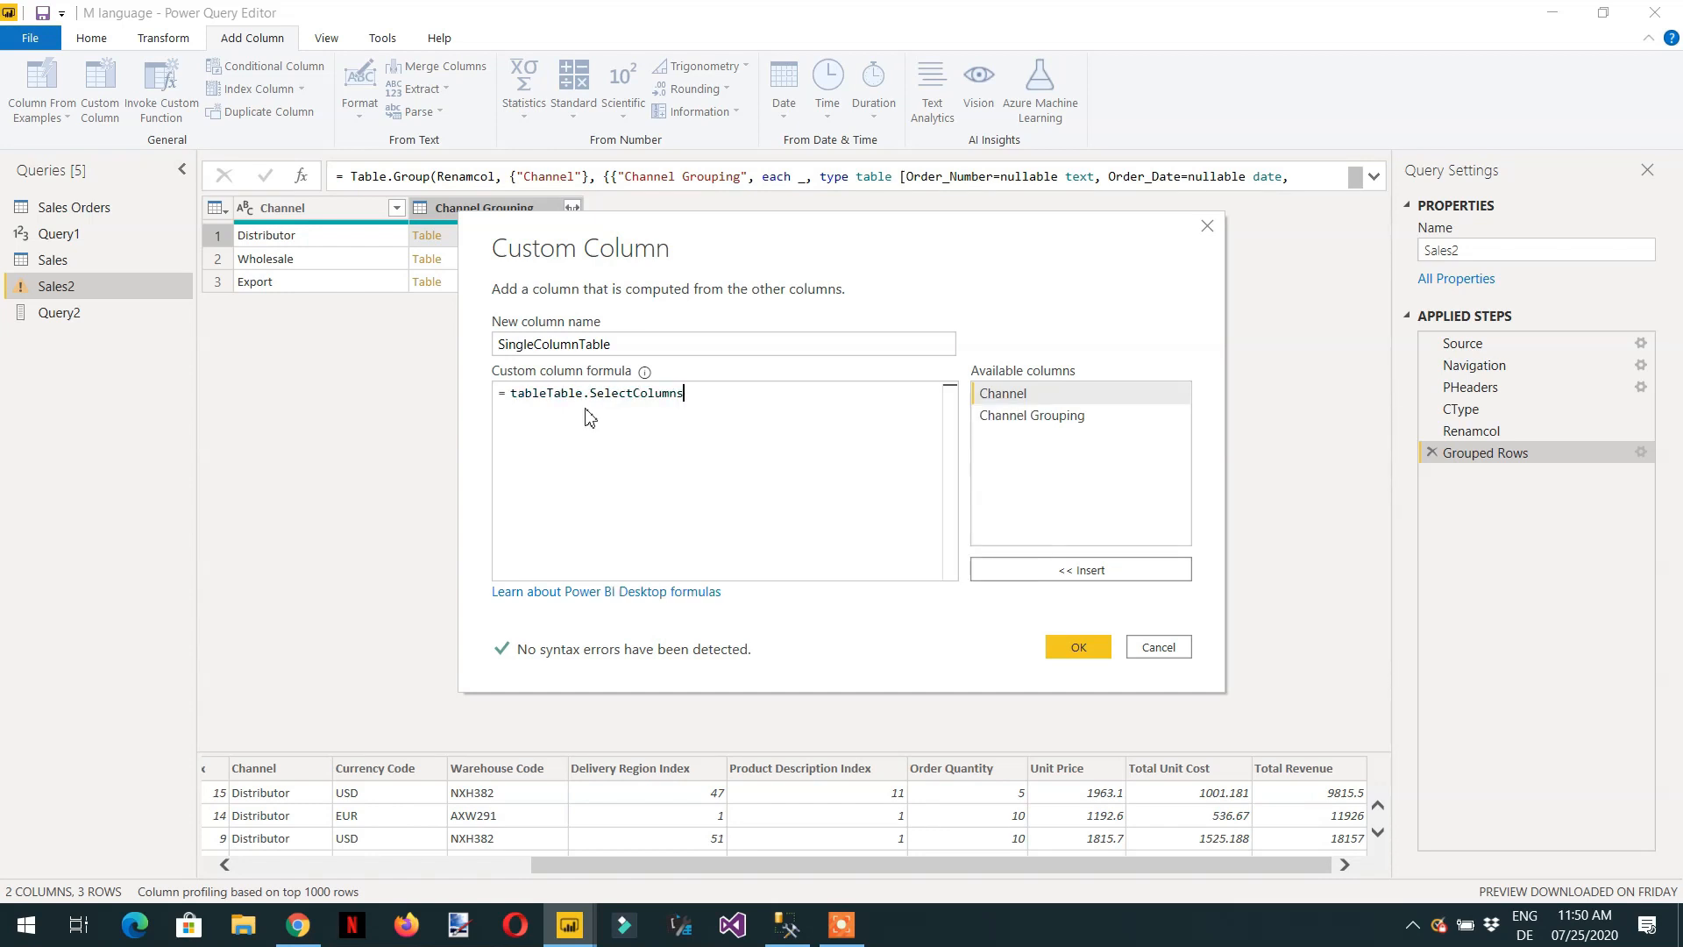
pyautogui.write('(')
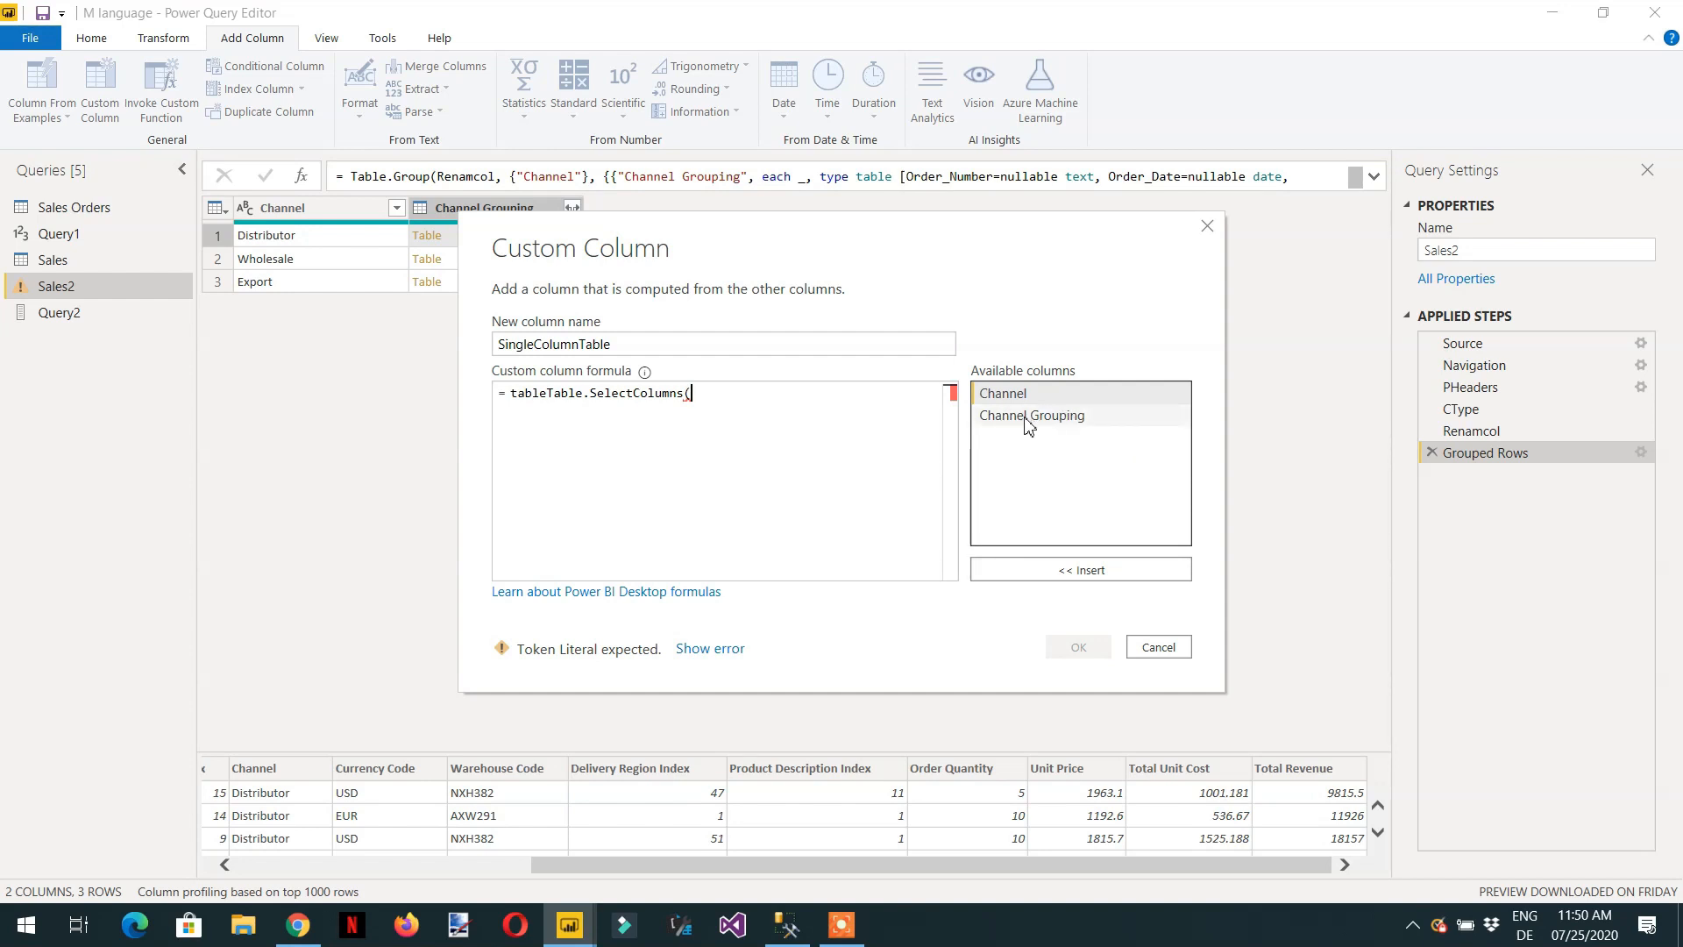
pyautogui.doubleClick(1032, 417)
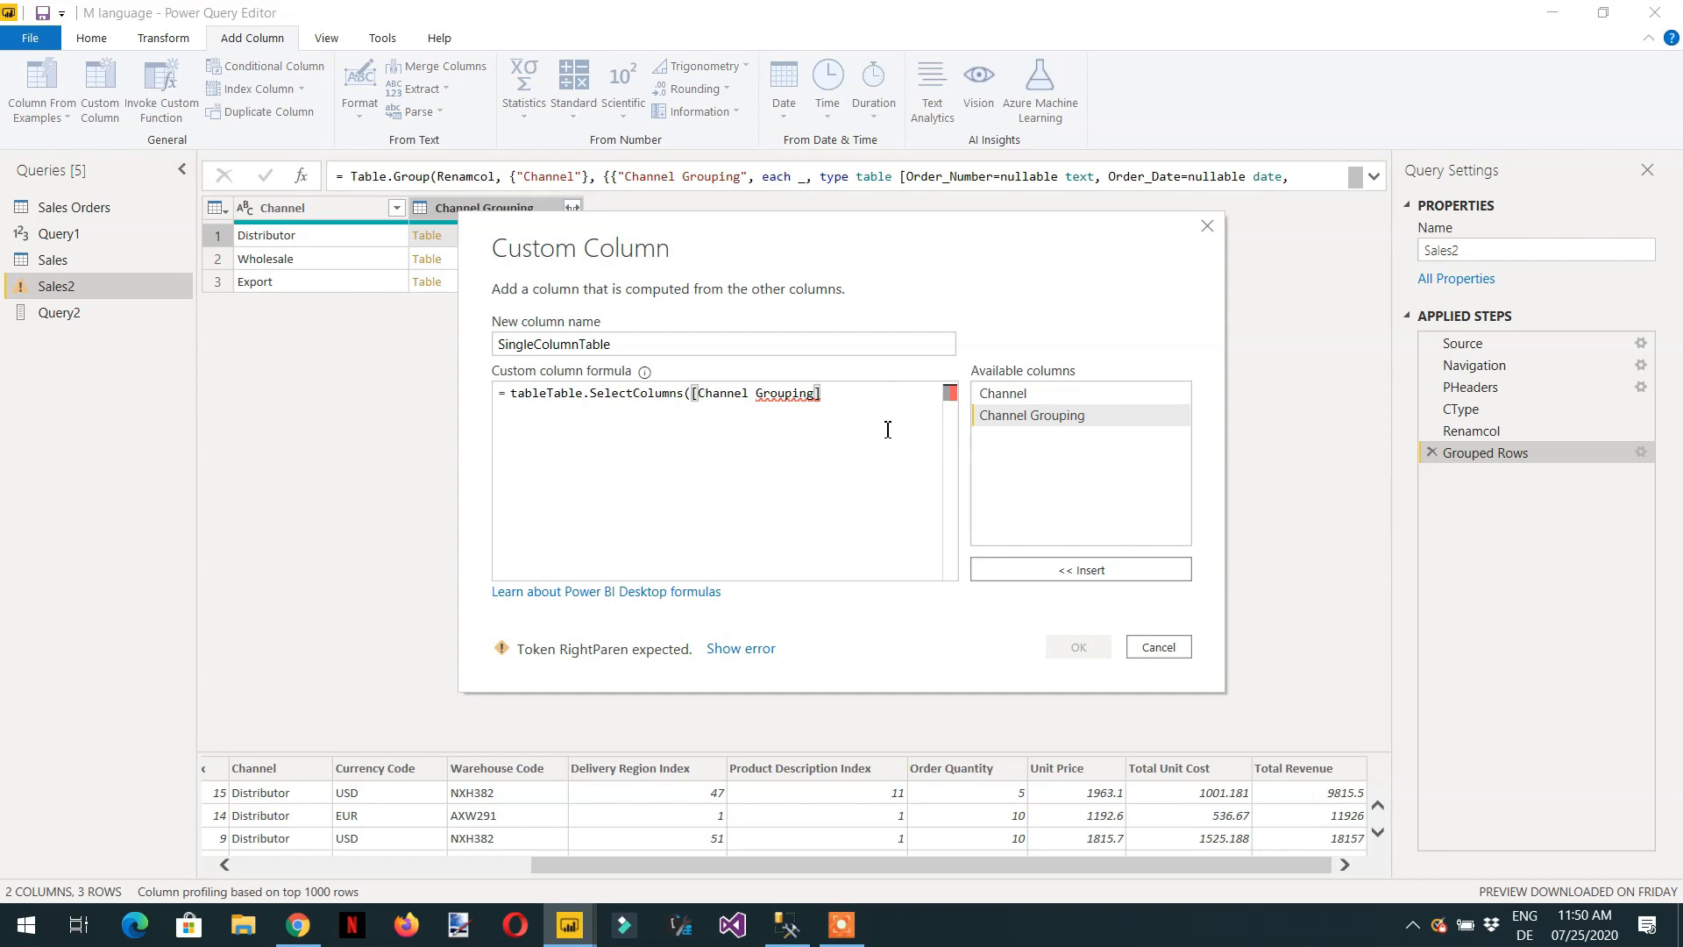
pyautogui.write(',')
pyautogui.write('"Total Revenue"')
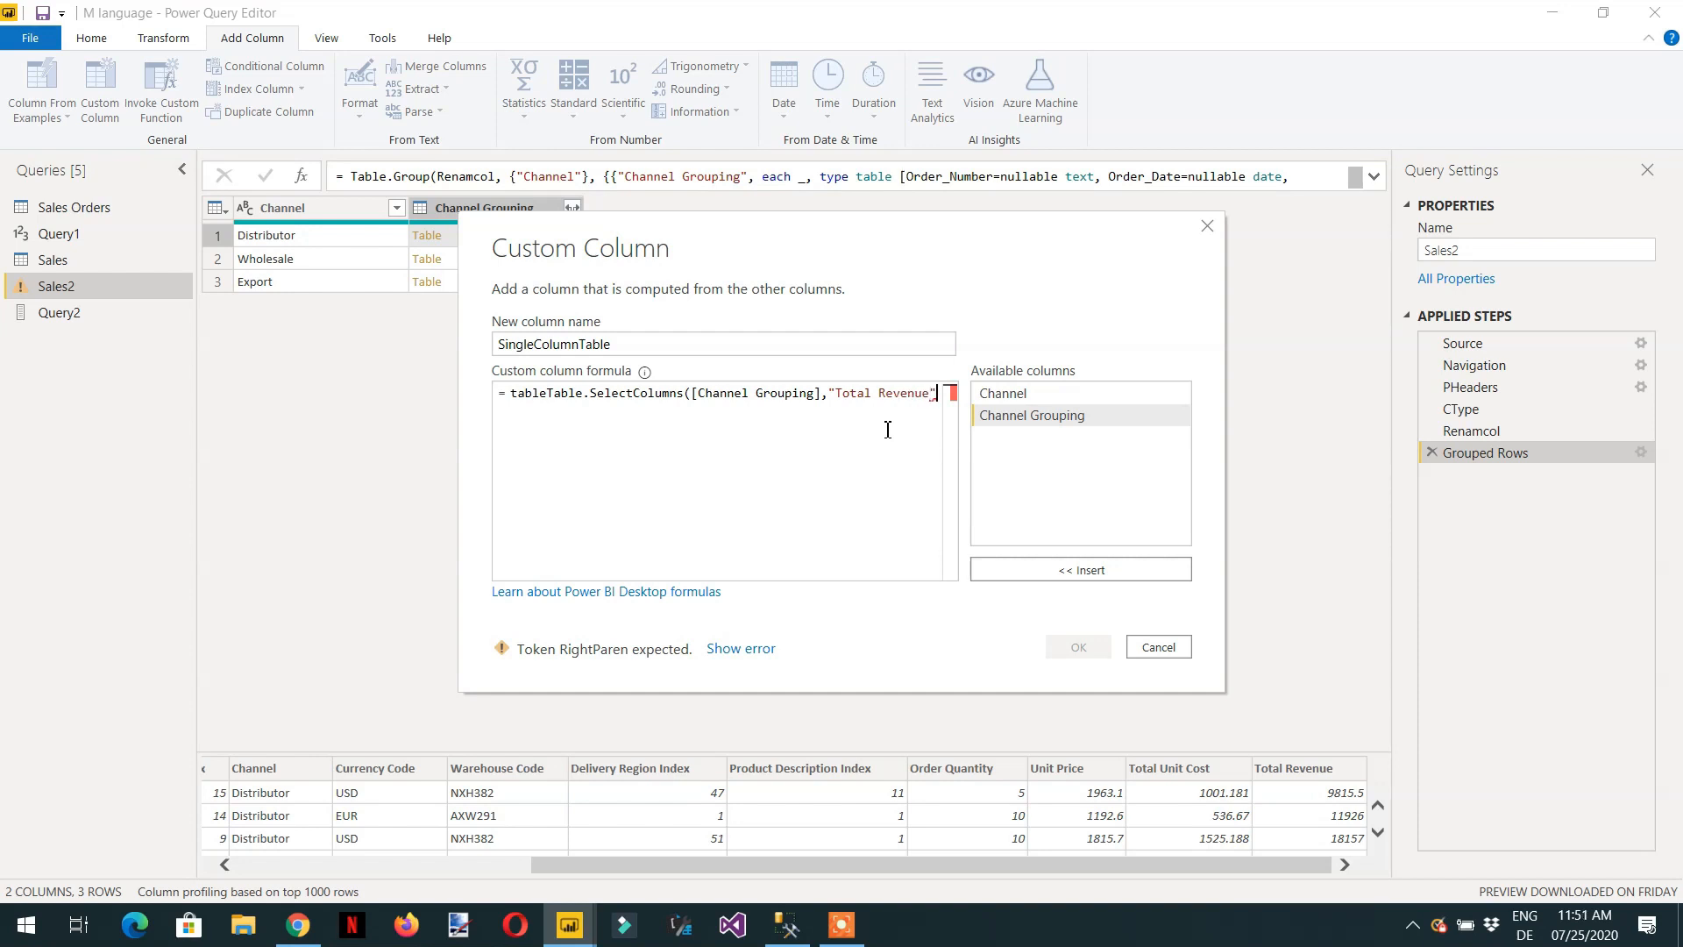
pyautogui.write(')')
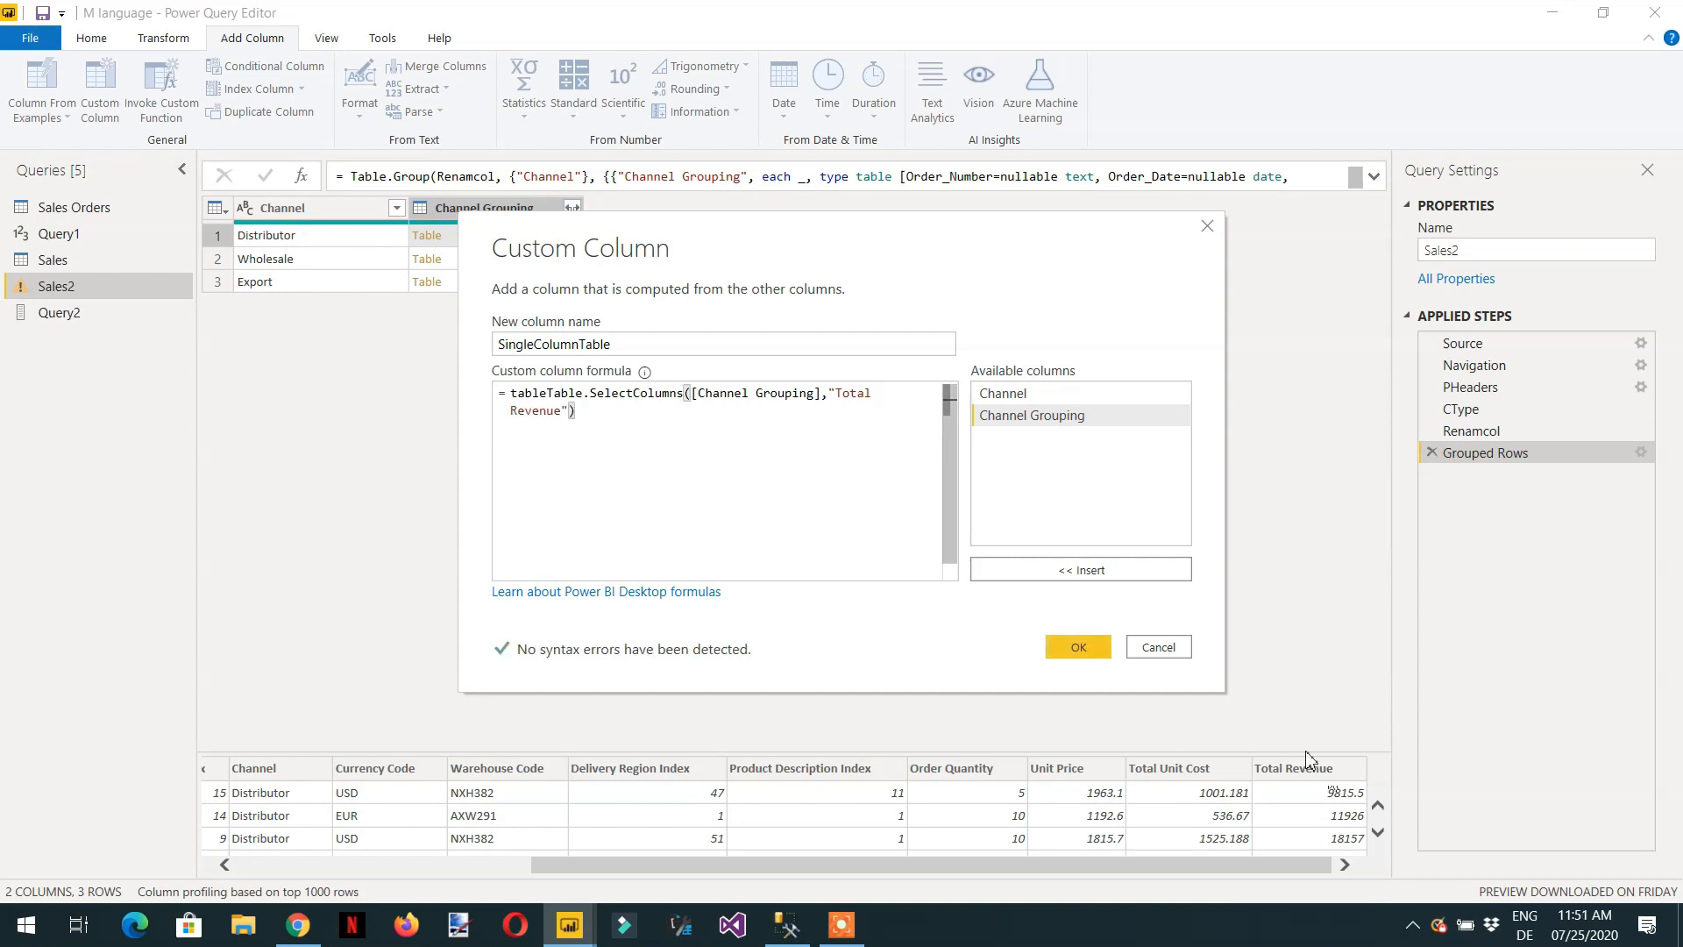
pyautogui.click(1078, 649)
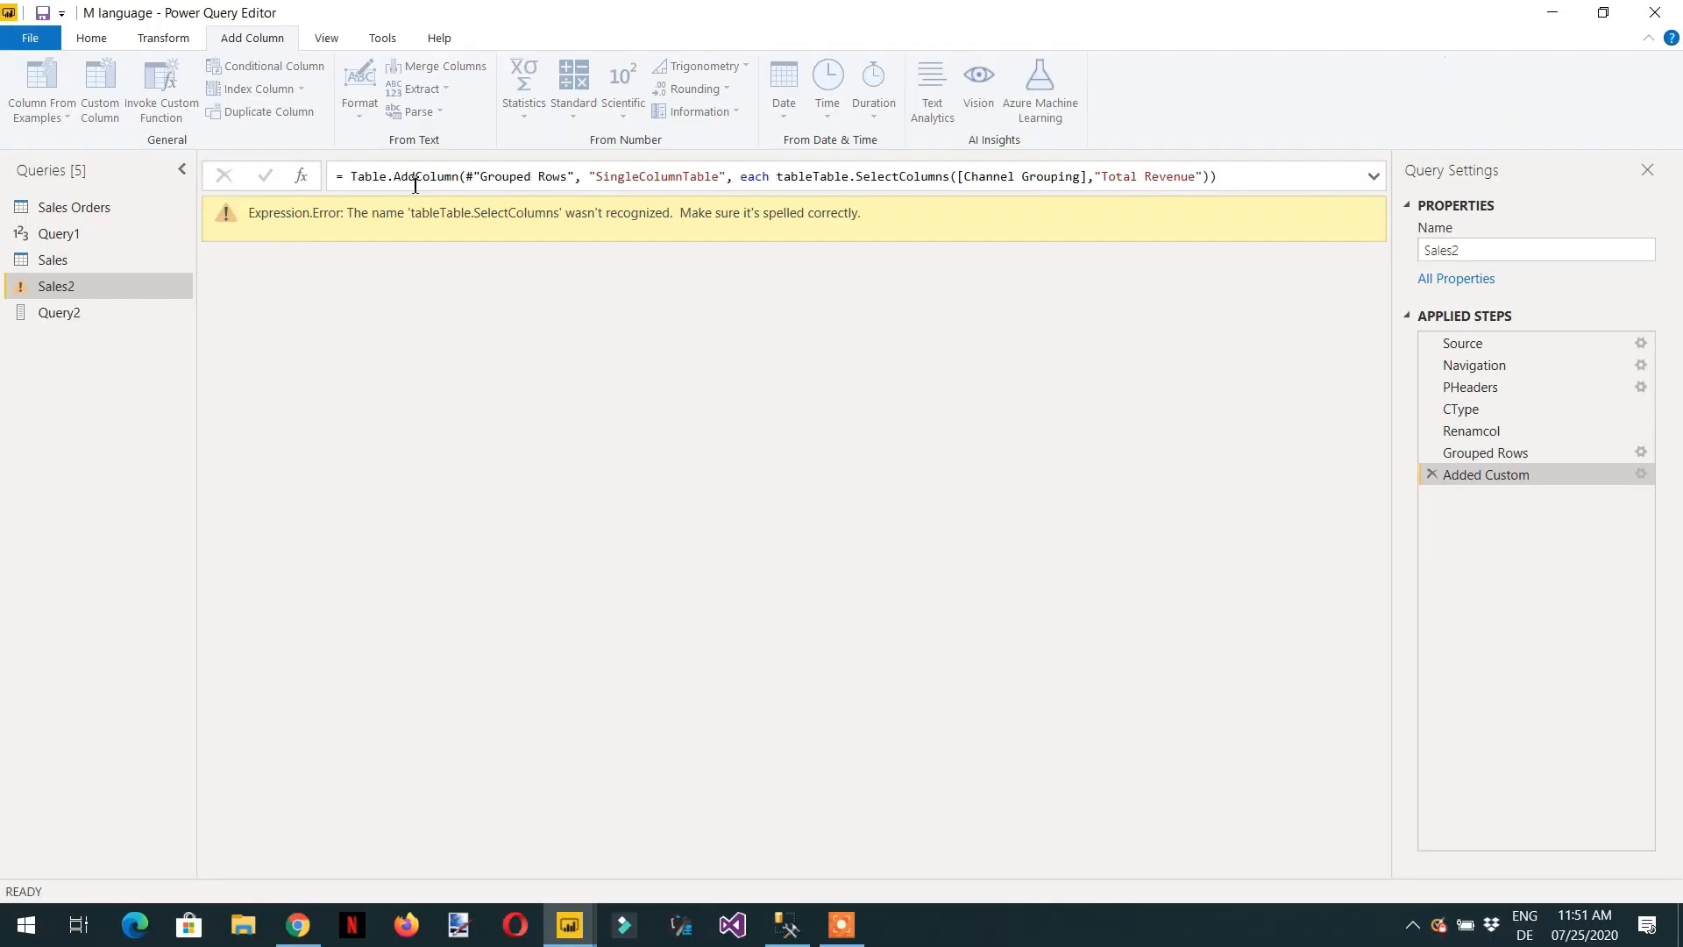
pyautogui.click(1432, 475)
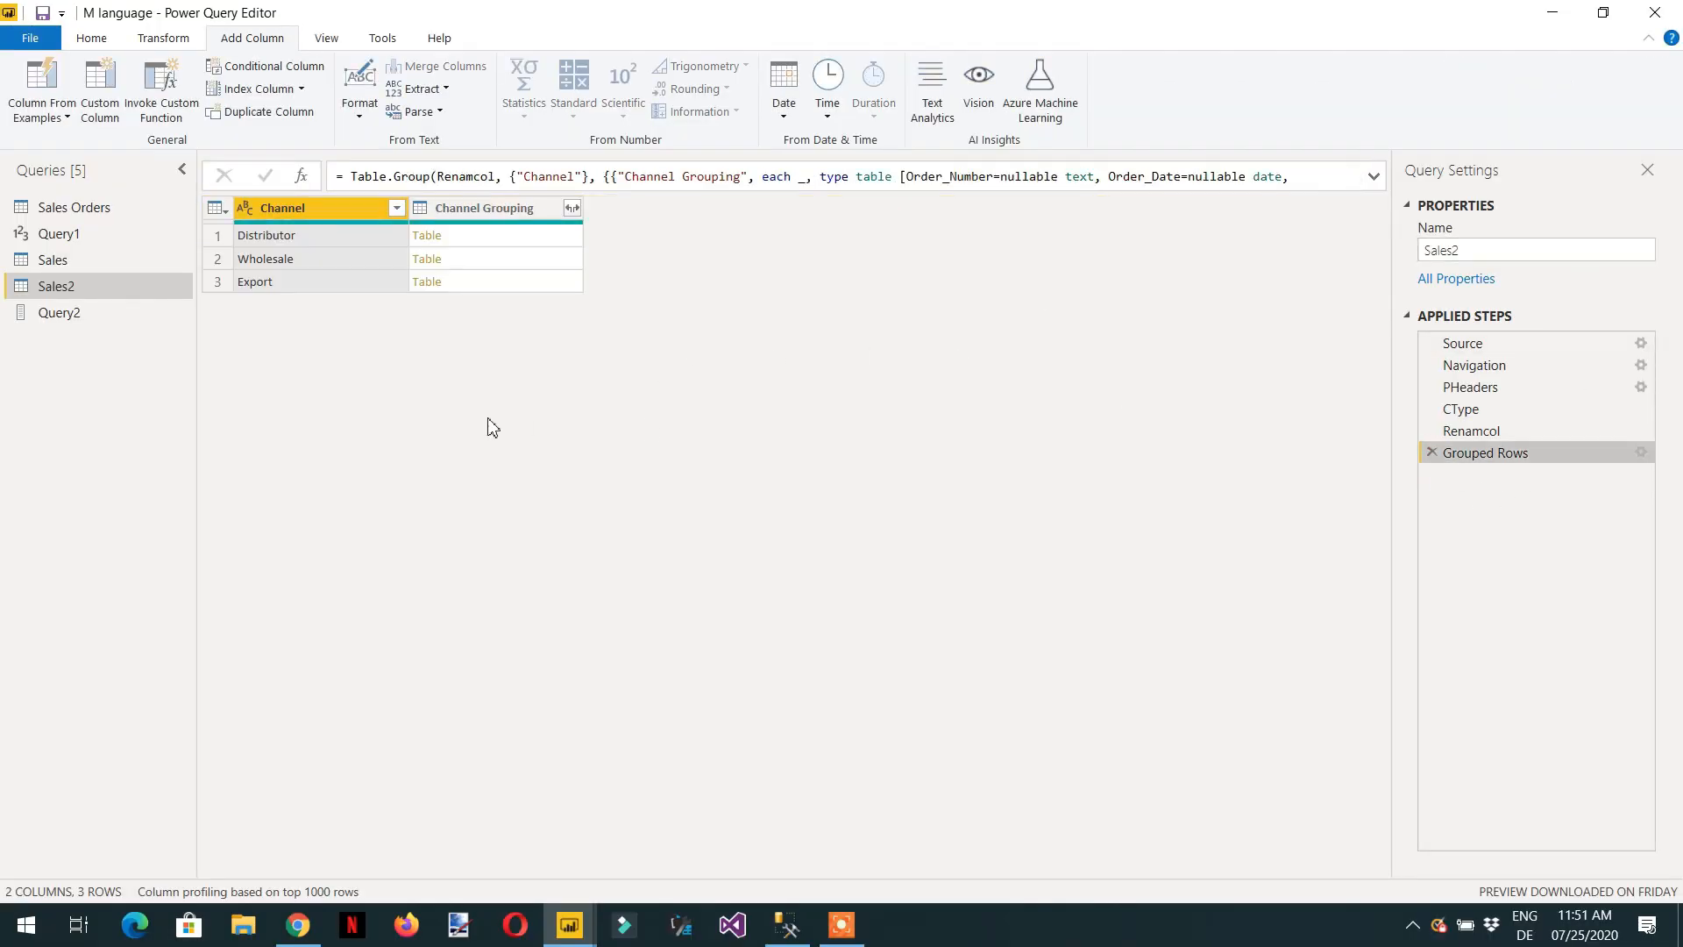
# Start a new custom column named SingleColumn and insert the suggested Table.SelectColumns function into its formula.
pyautogui.click(100, 87)
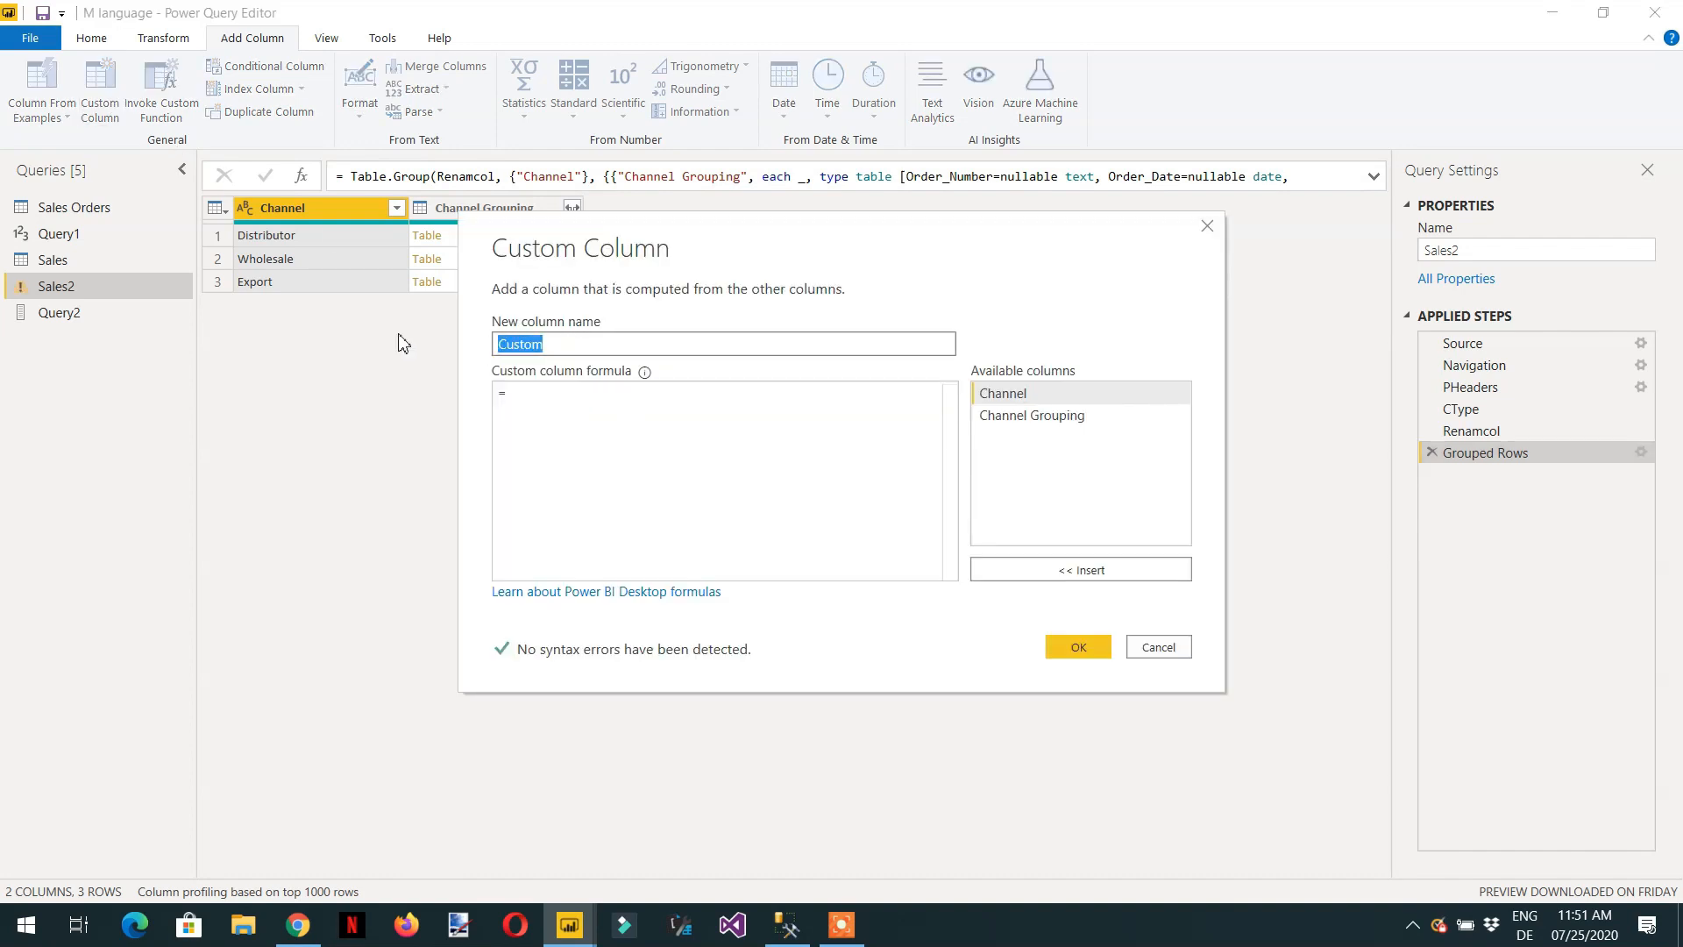
pyautogui.write('SingleColumn')
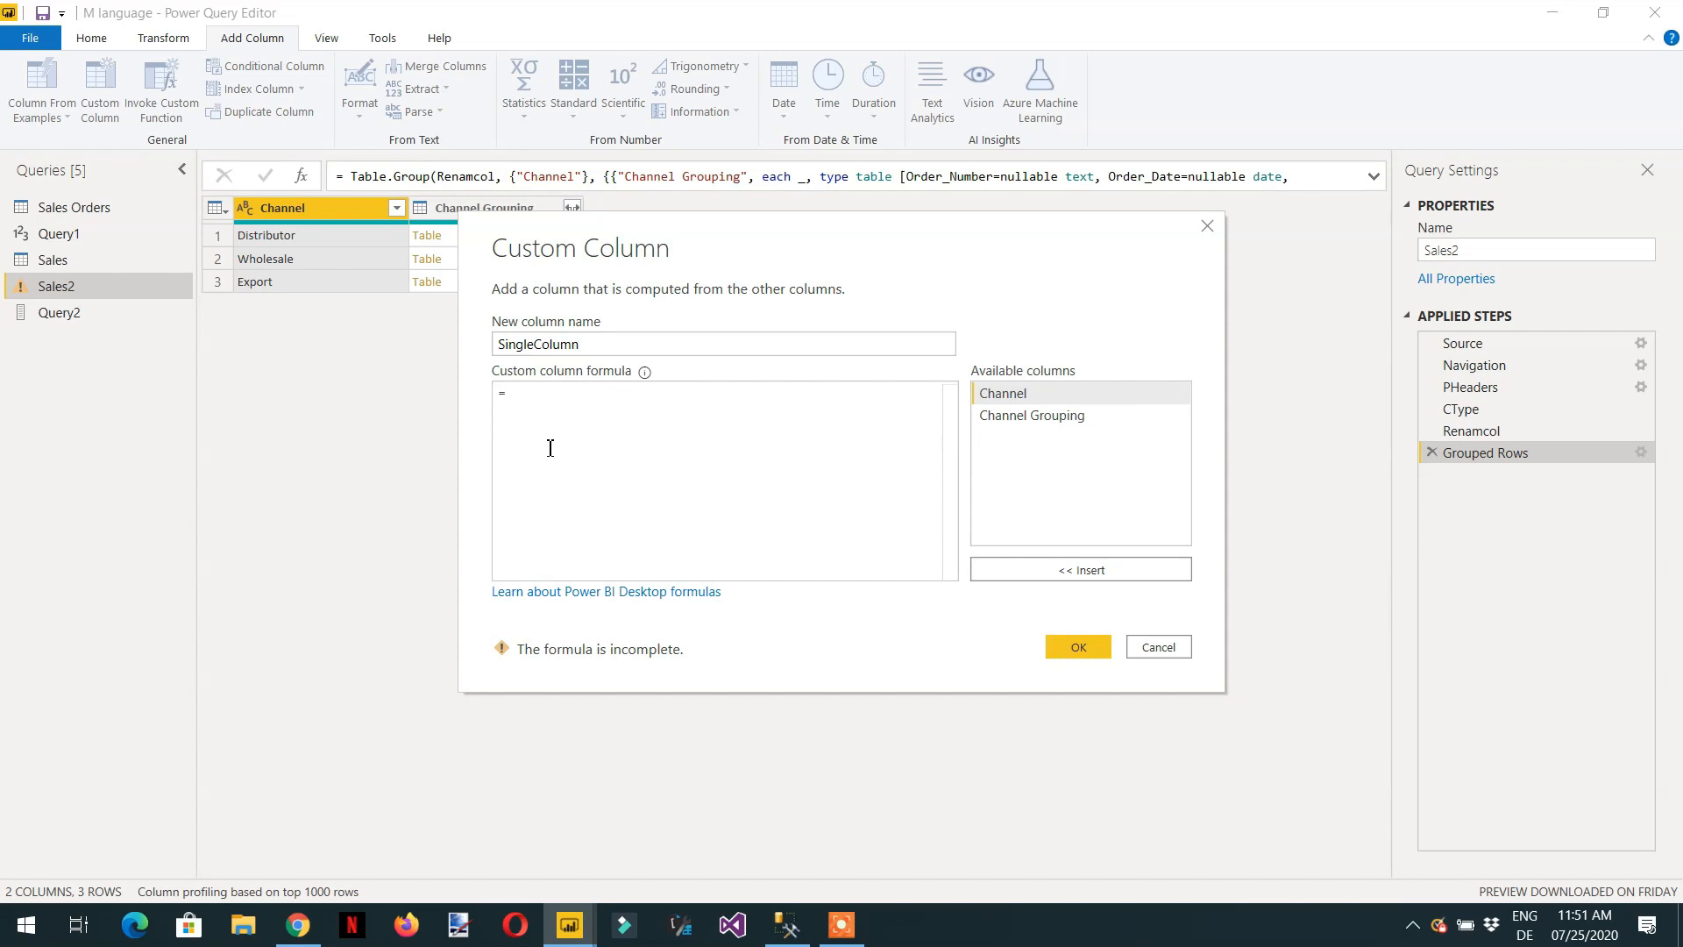
pyautogui.write('ta')
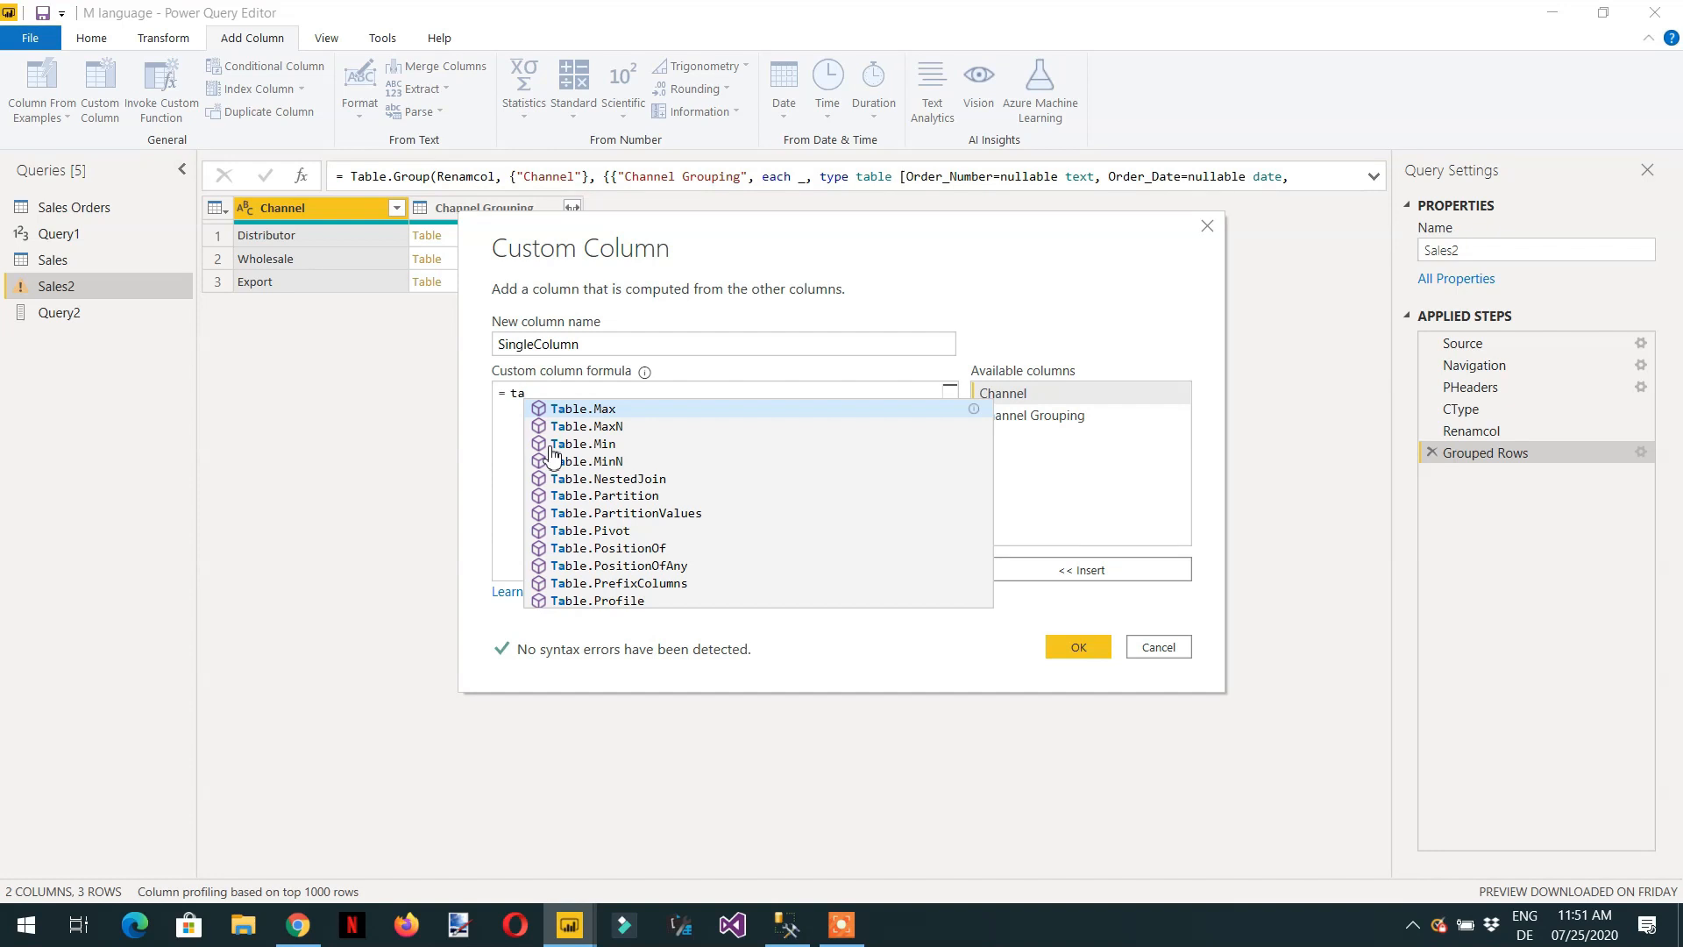
pyautogui.press('BackSpace')
pyautogui.press('BackSpace')
pyautogui.write('Tabl')
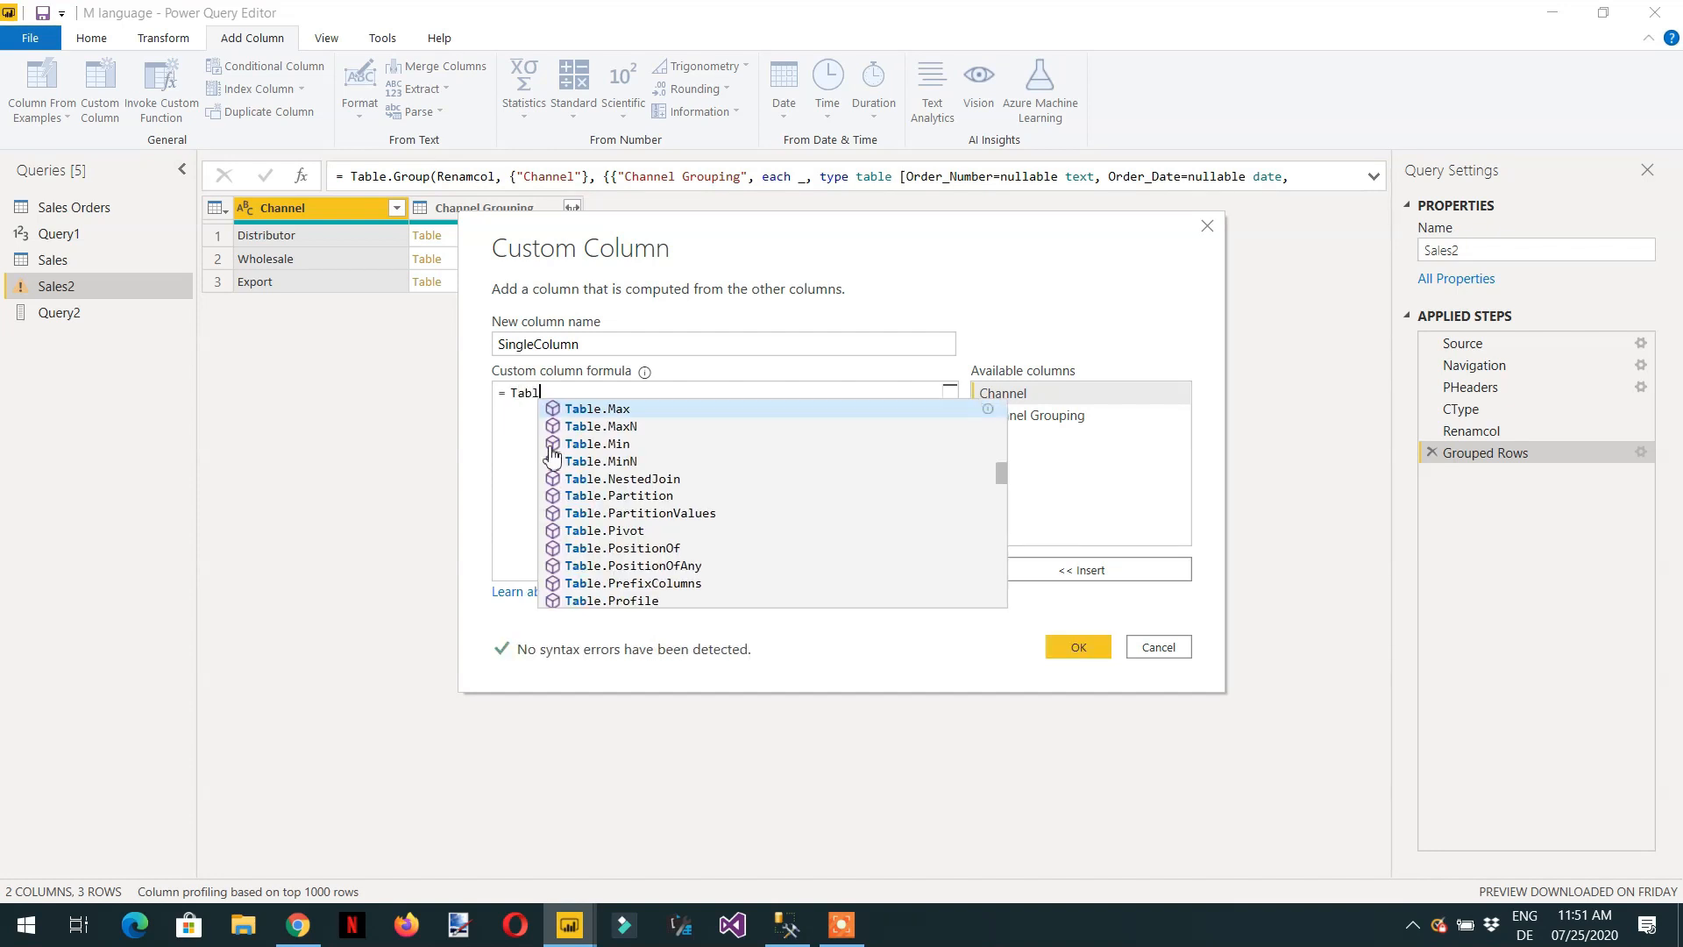
pyautogui.write('e.se')
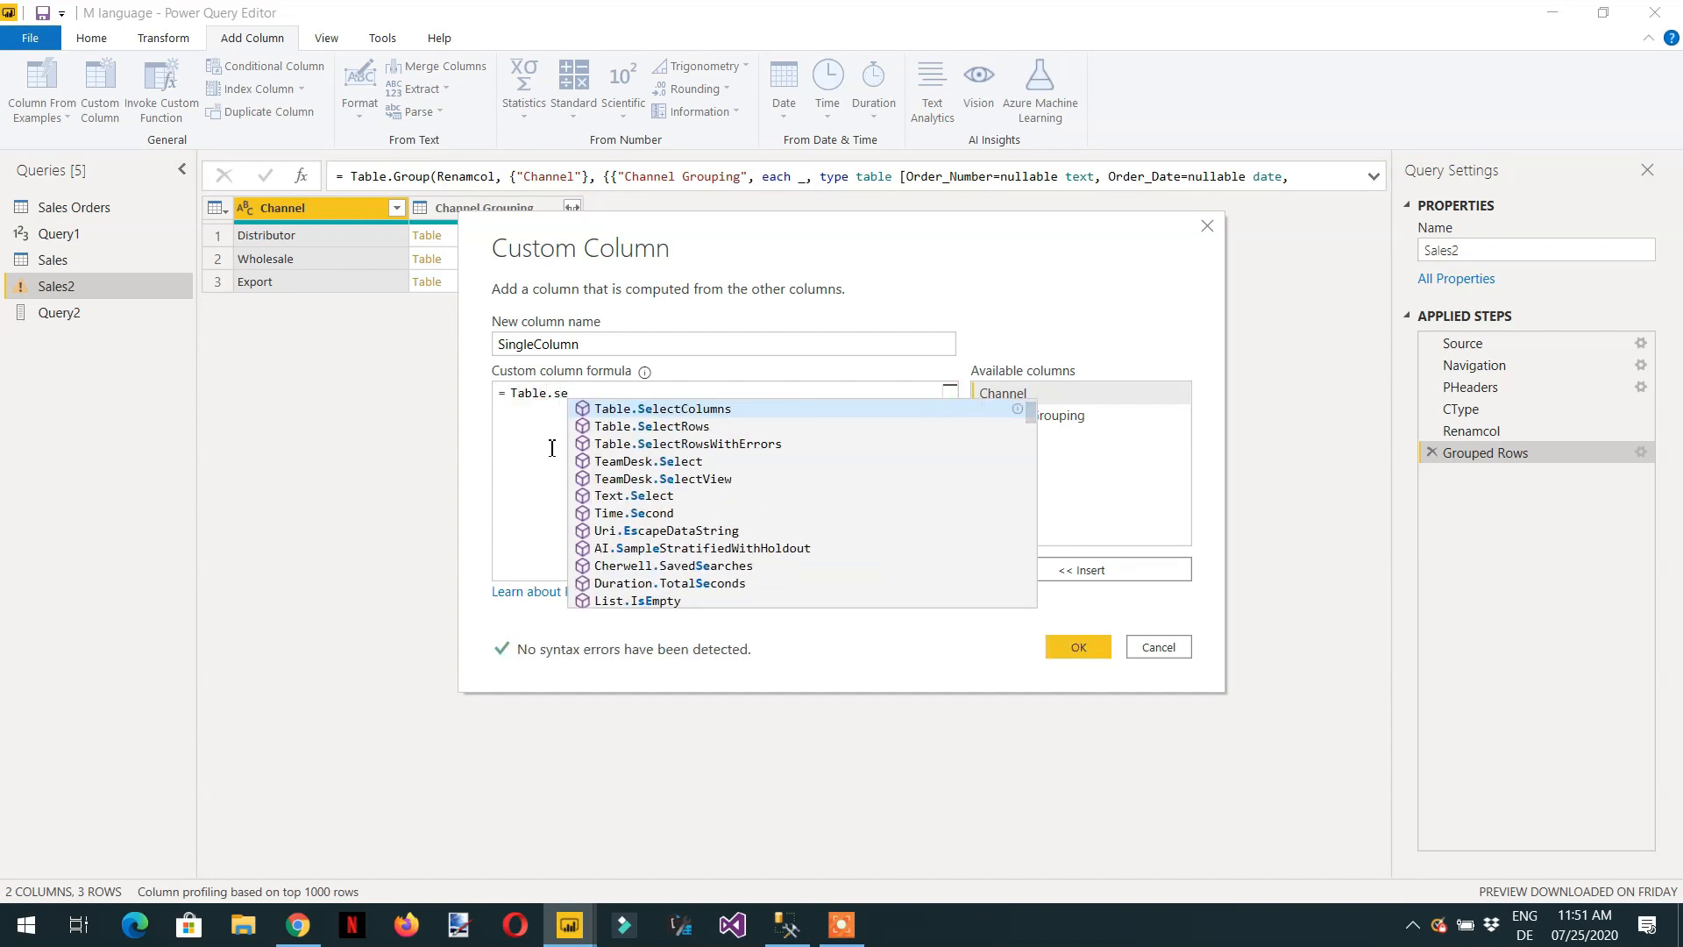
pyautogui.press('Tab')
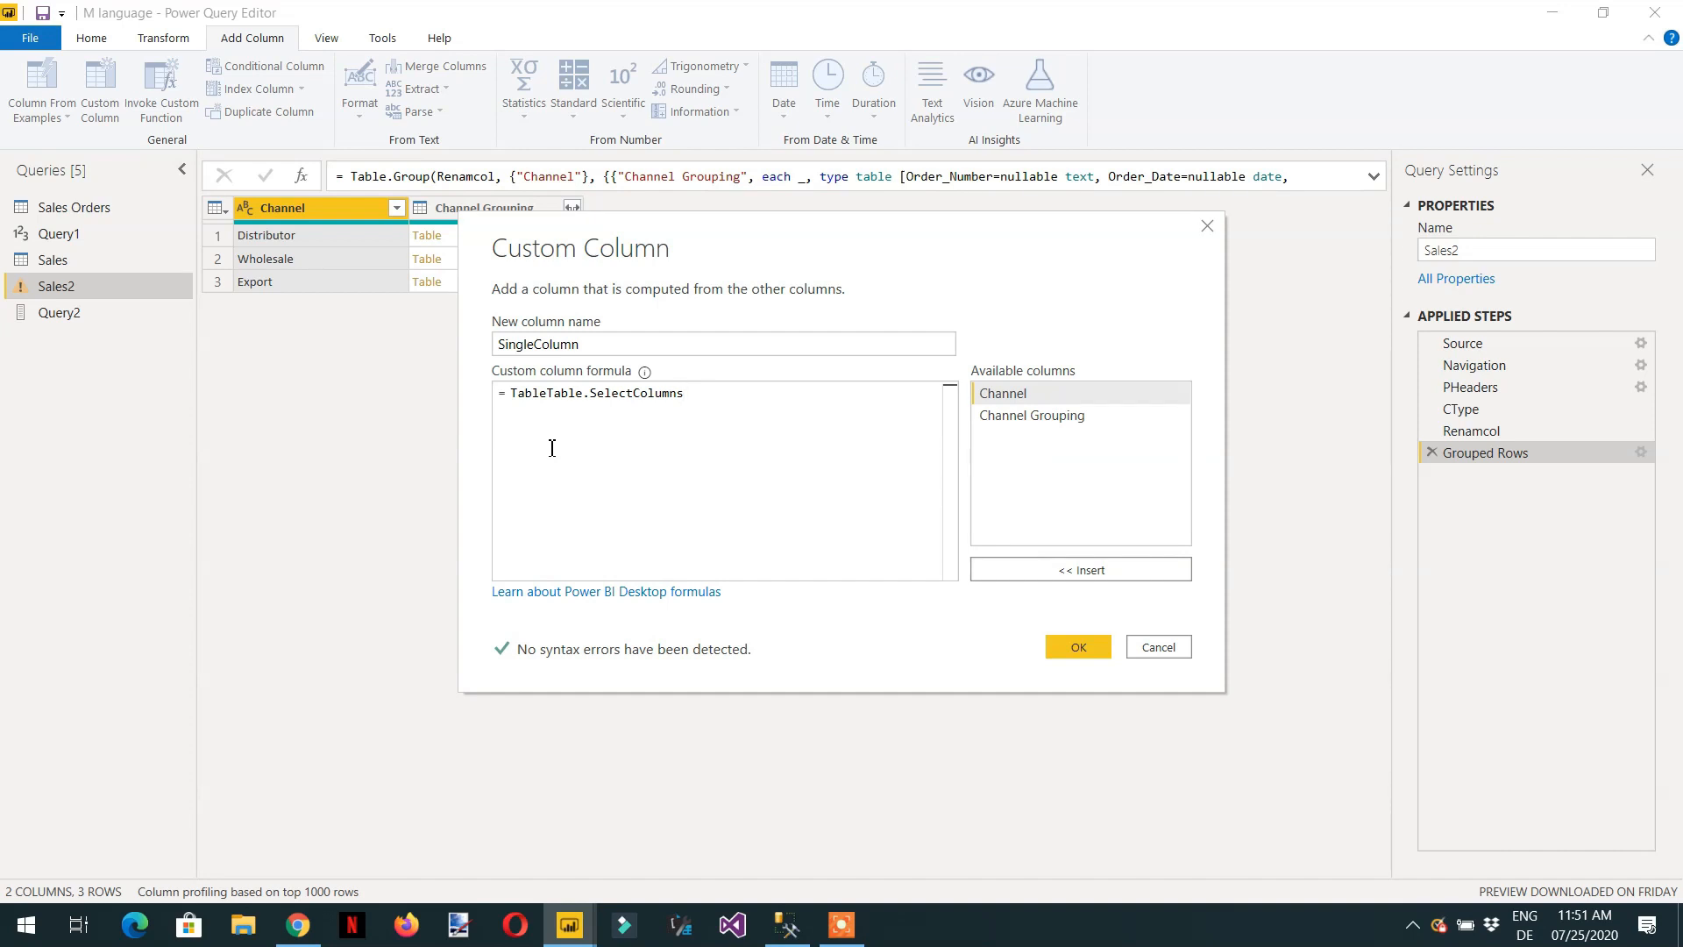
# Remove the duplicated Table prefix so that the custom column formula reads Table.SelectColumns.
pyautogui.press('Left')
pyautogui.press('Left')
pyautogui.press('Left')
pyautogui.press('Left')
pyautogui.press('Left')
pyautogui.press('Left')
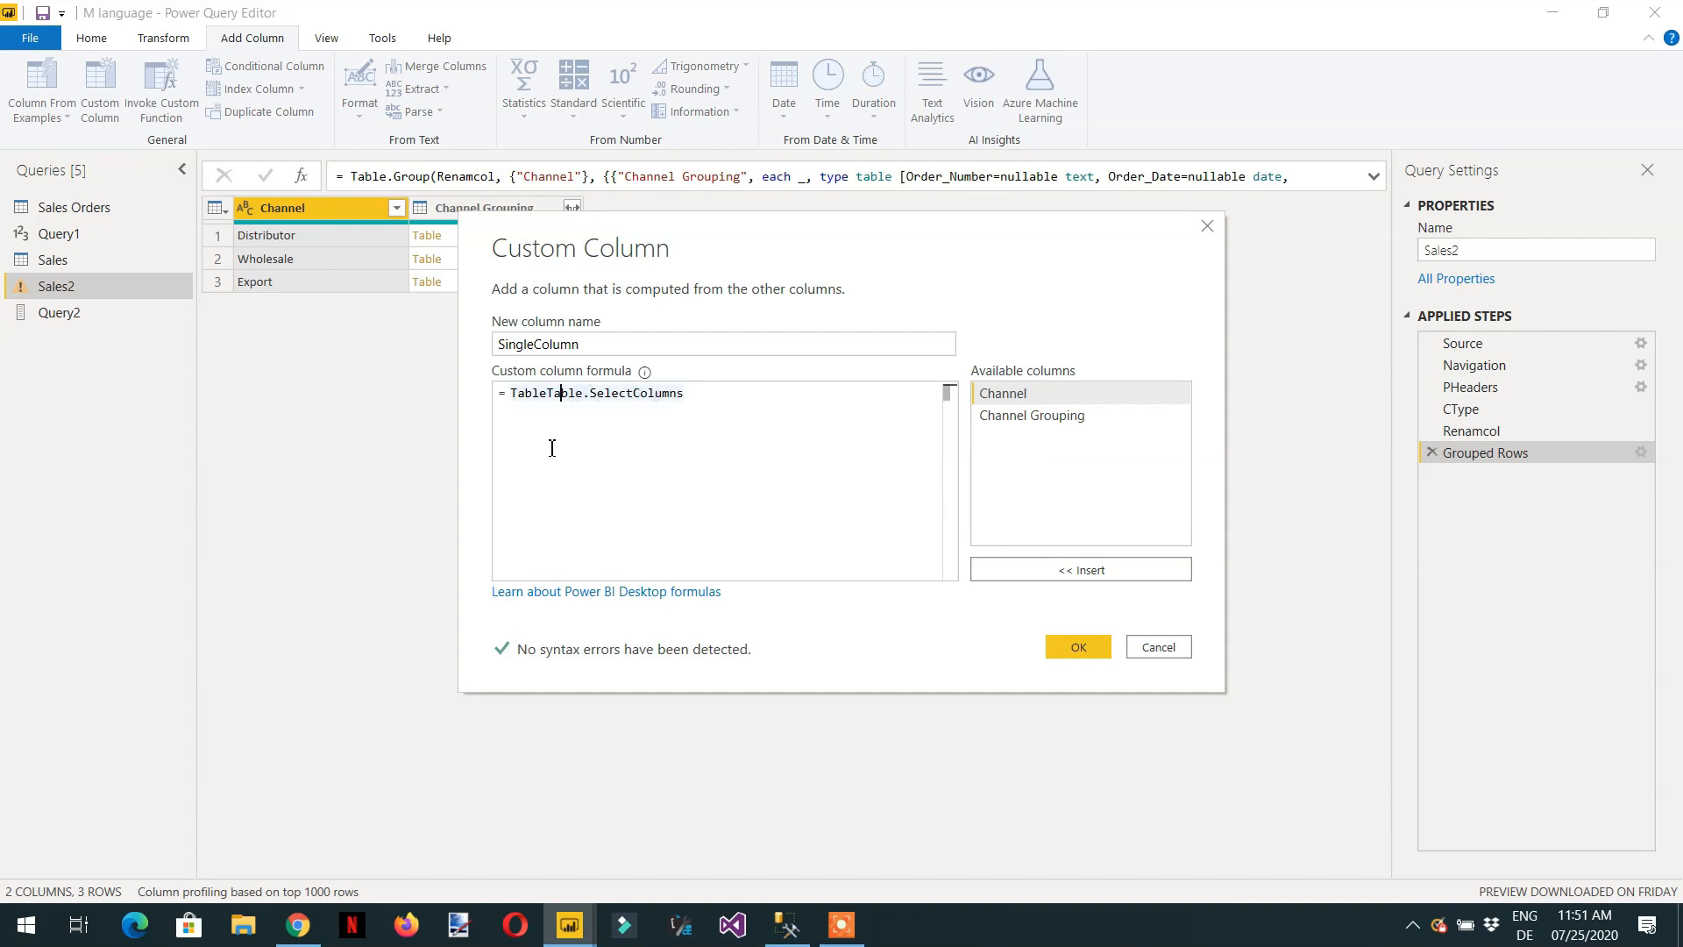
pyautogui.press('Left')
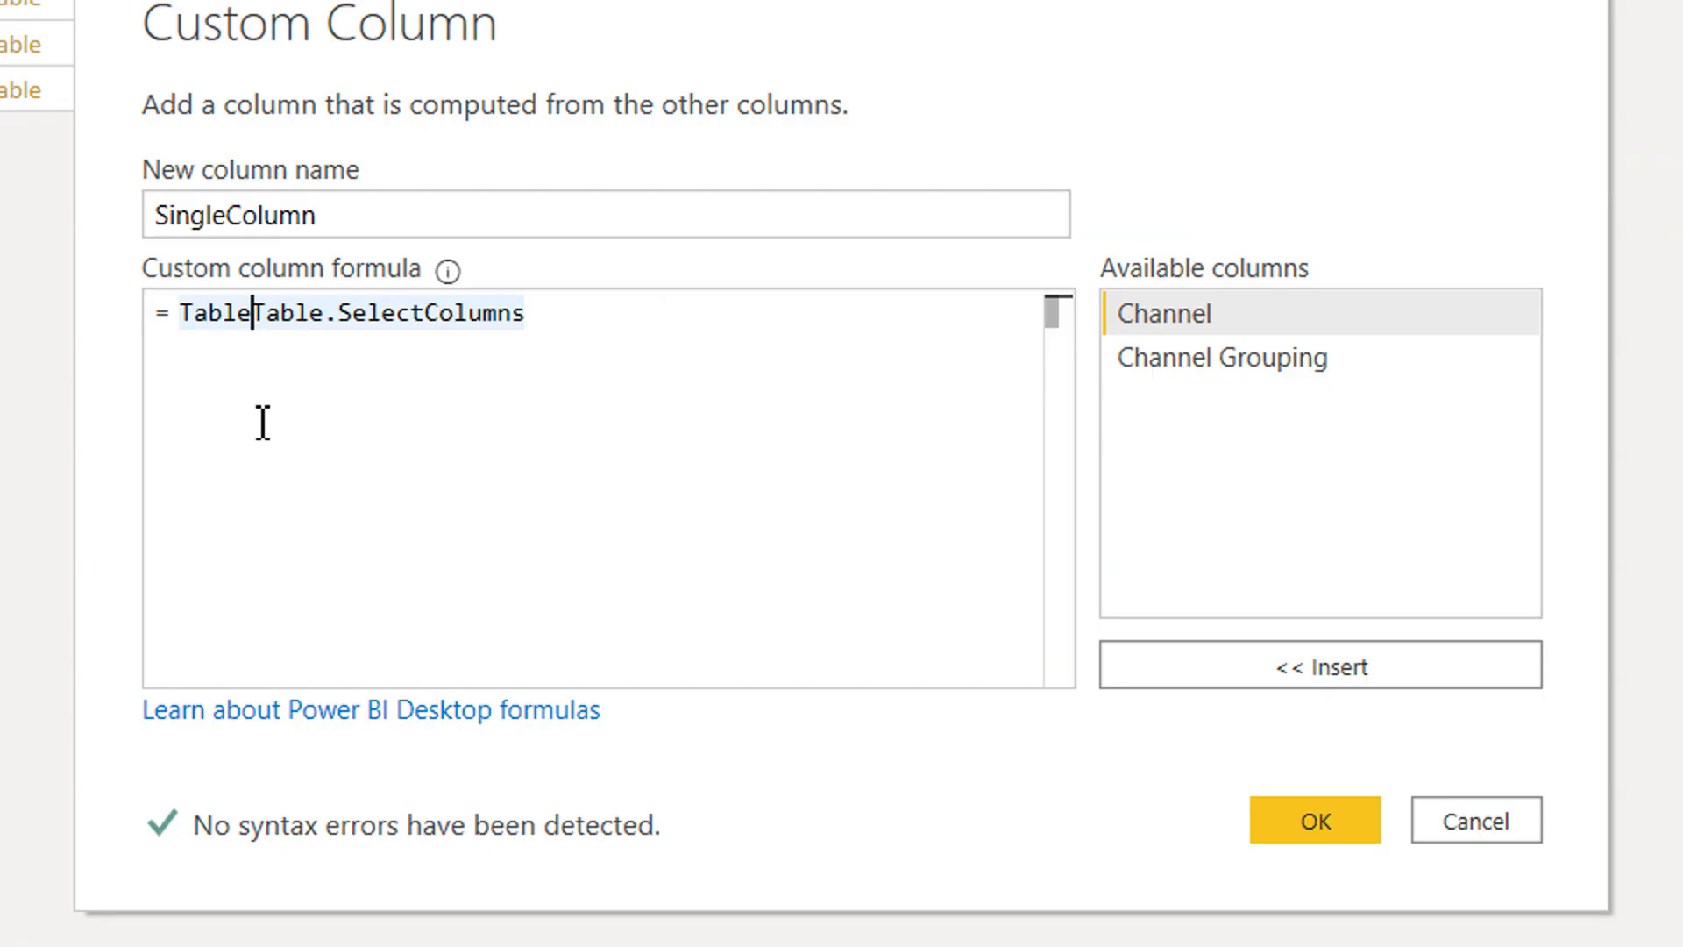
pyautogui.press('BackSpace')
pyautogui.press('BackSpace')
pyautogui.press('BackSpace')
pyautogui.press('BackSpace')
pyautogui.press('BackSpace')
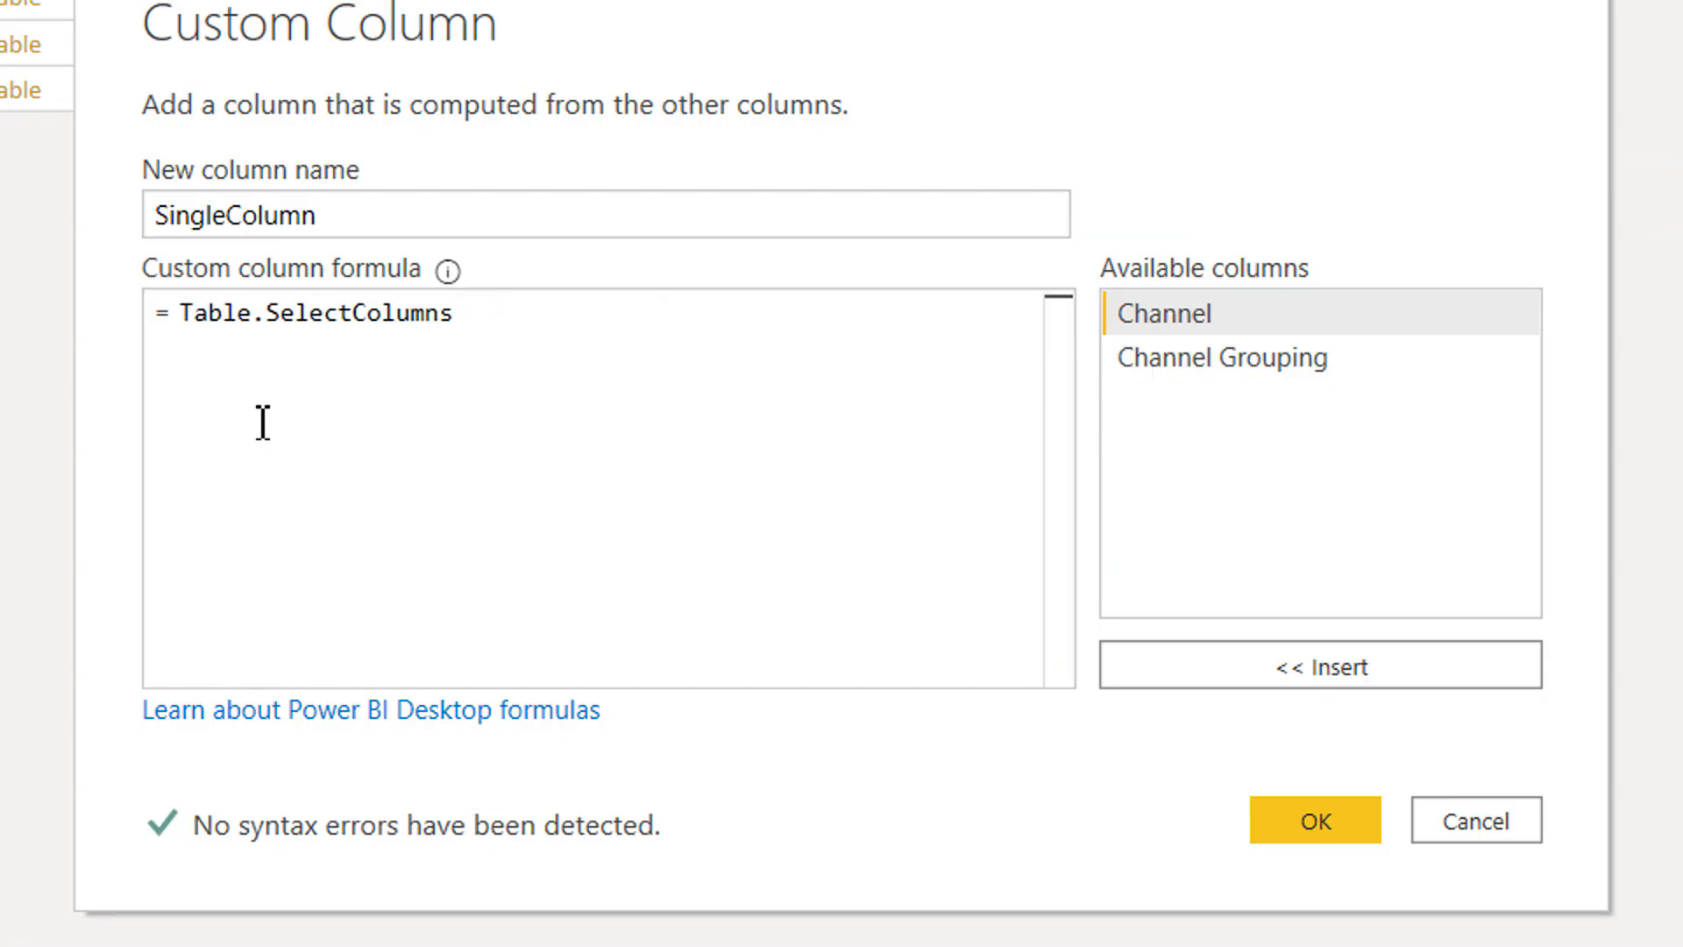
# Complete the SingleColumn formula as Table.SelectColumns([Channel Grouping],"Total Revenue") and add the custom column.
pyautogui.press('Right')
pyautogui.press('Right')
pyautogui.press('Right')
pyautogui.press('Right')
pyautogui.press('Right')
pyautogui.press('Right')
pyautogui.press('Right')
pyautogui.press('Right')
pyautogui.press('Right')
pyautogui.press('Right')
pyautogui.press('Right')
pyautogui.press('Right')
pyautogui.press('Right')
pyautogui.press('Right')
pyautogui.press('Right')
pyautogui.press('Right')
pyautogui.press('Right')
pyautogui.press('Right')
pyautogui.write('(')
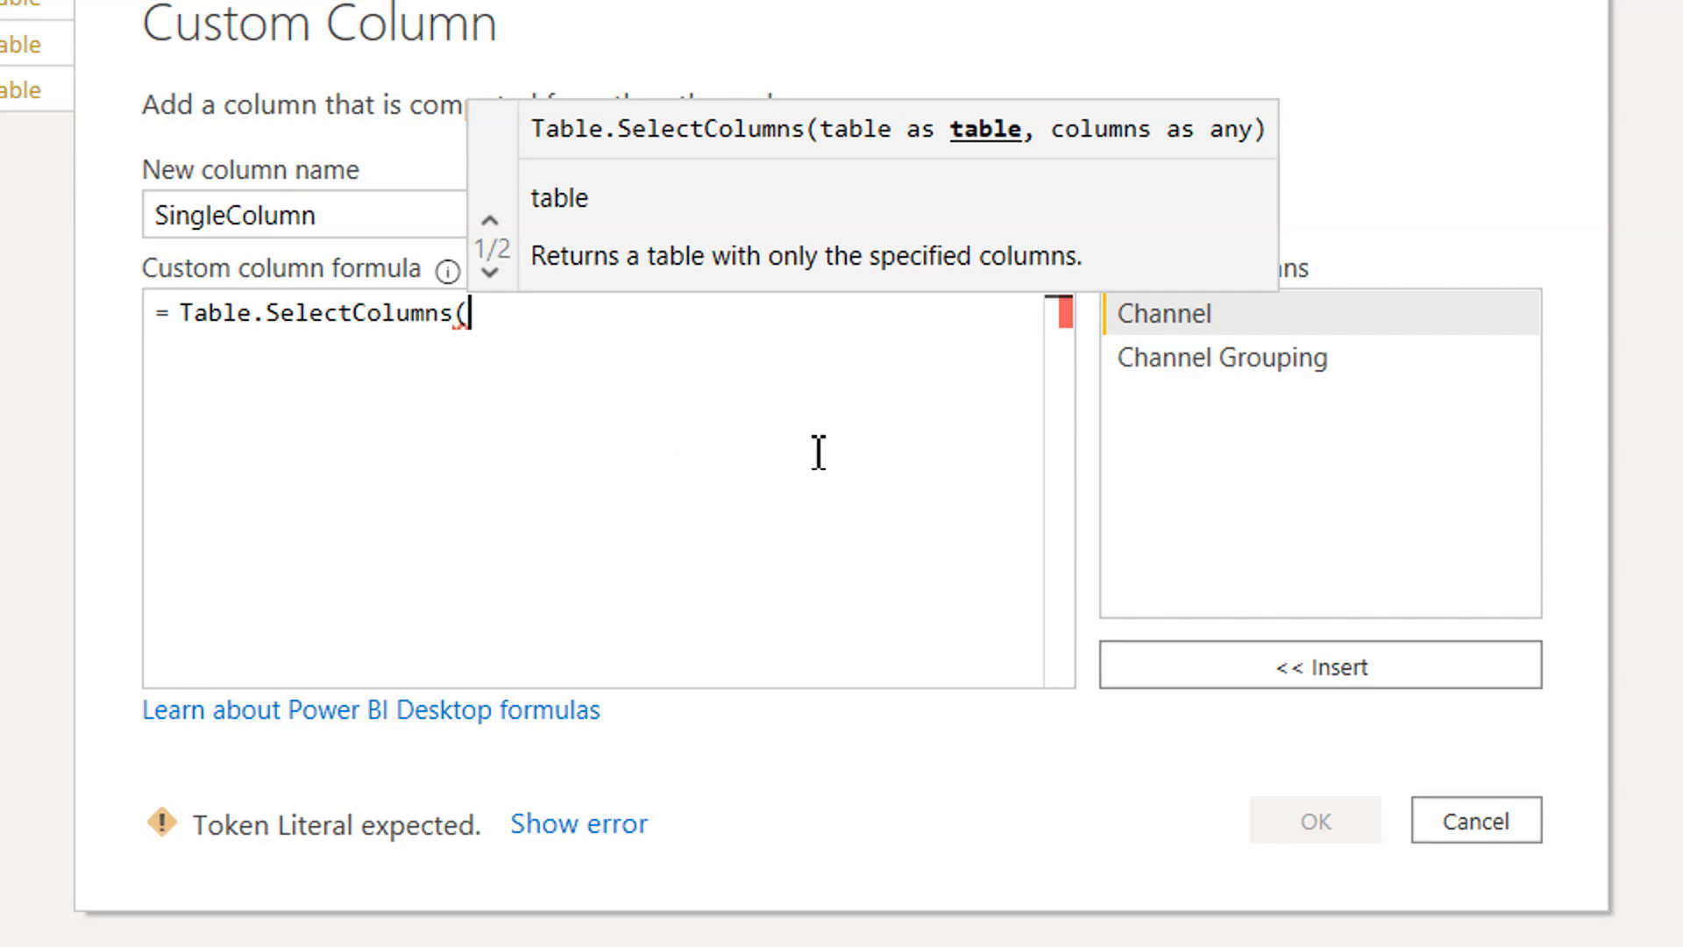
pyautogui.doubleClick(1150, 361)
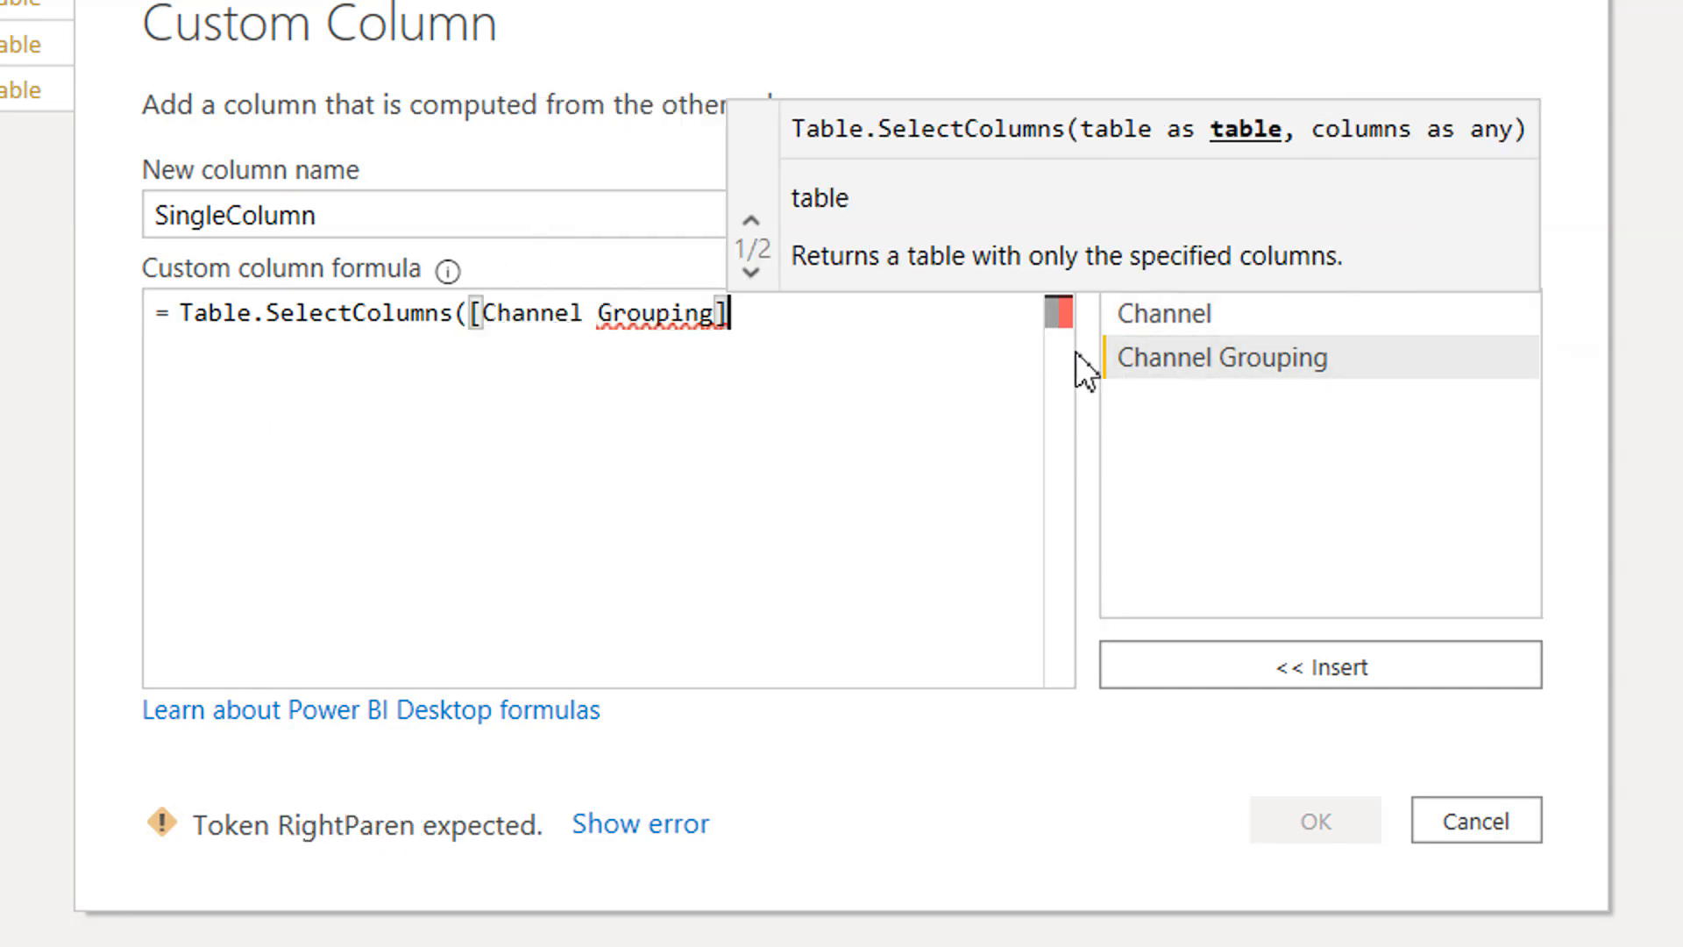
pyautogui.write(',')
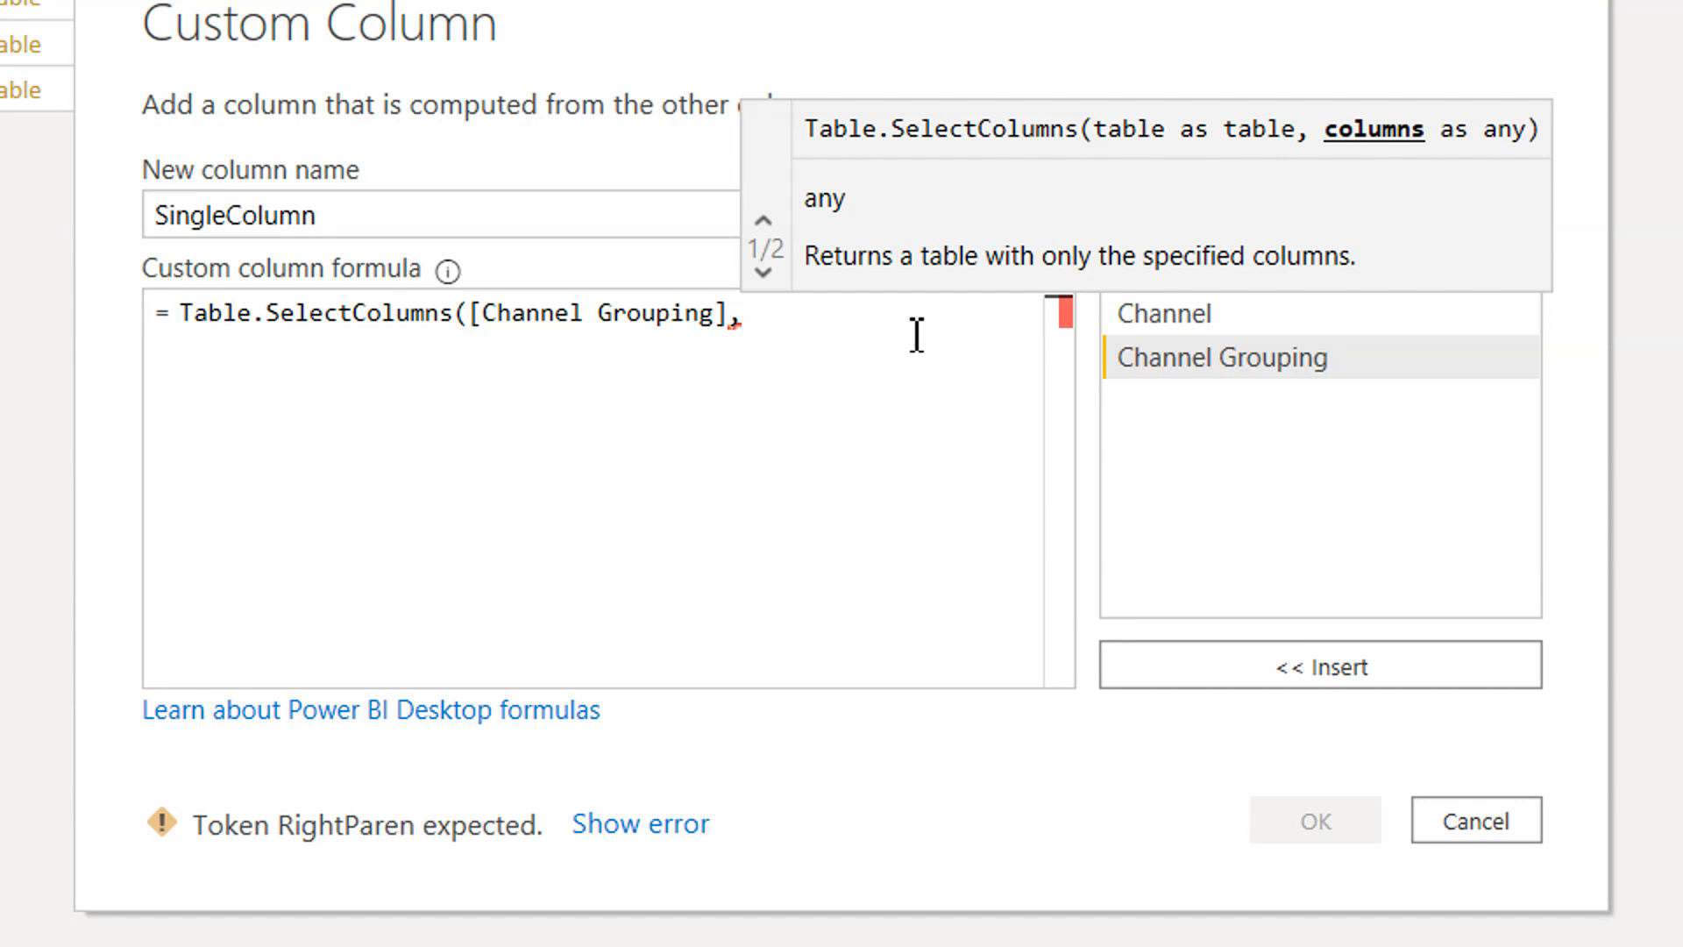
pyautogui.write('"T')
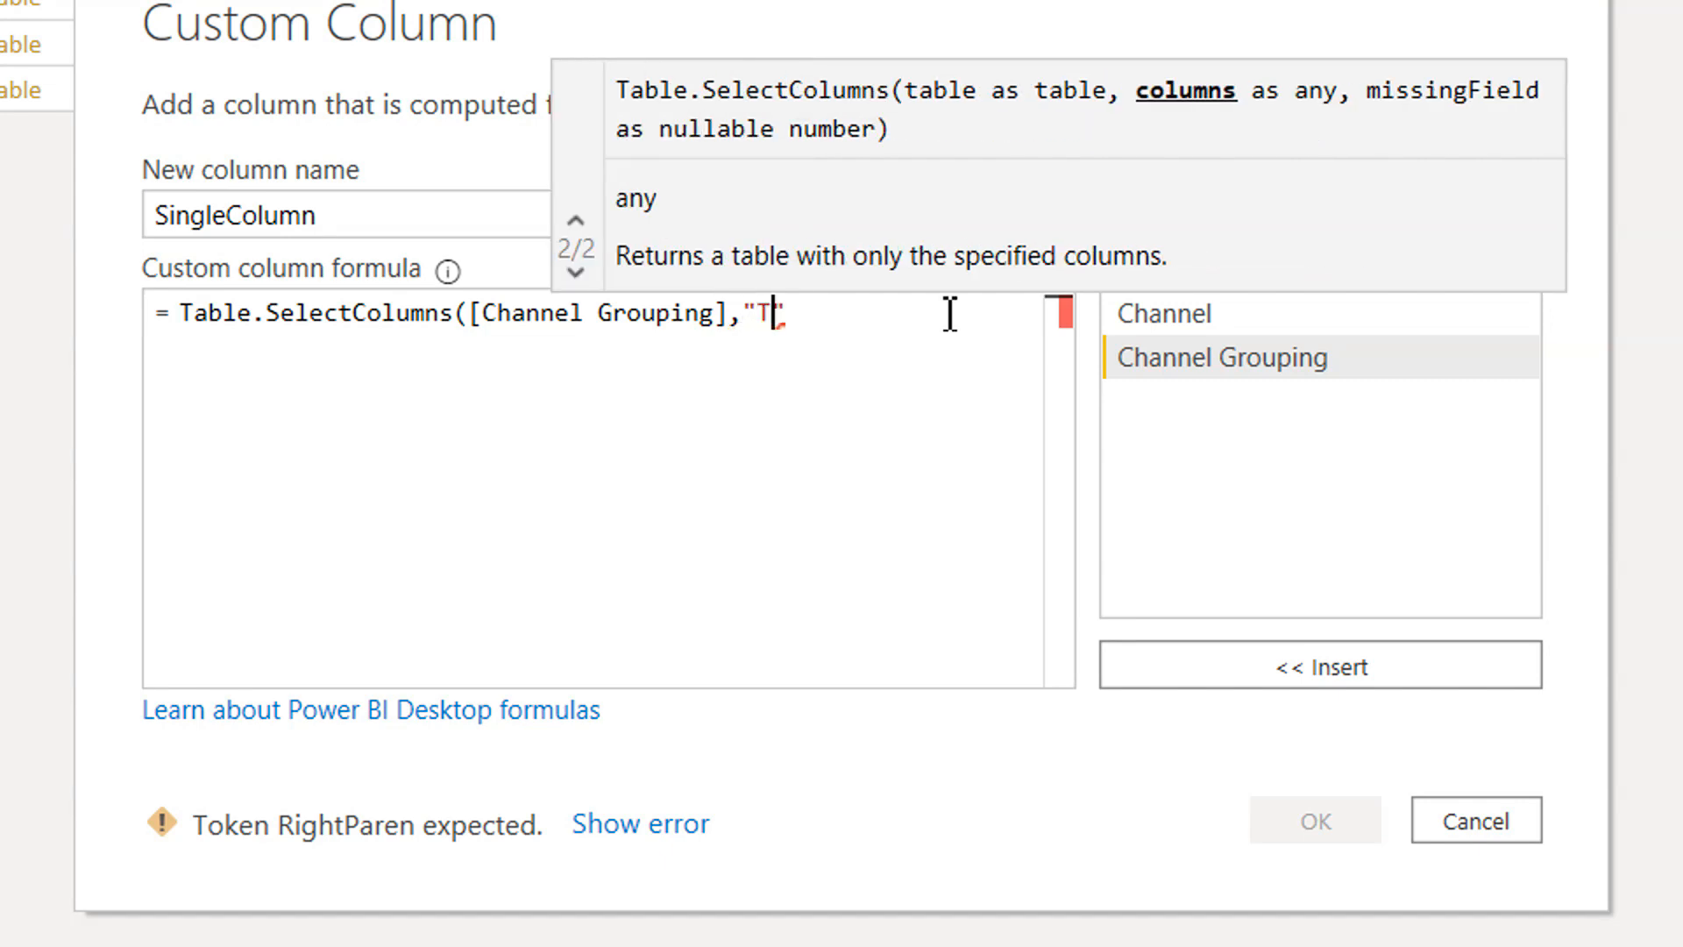
pyautogui.write('otal Reve')
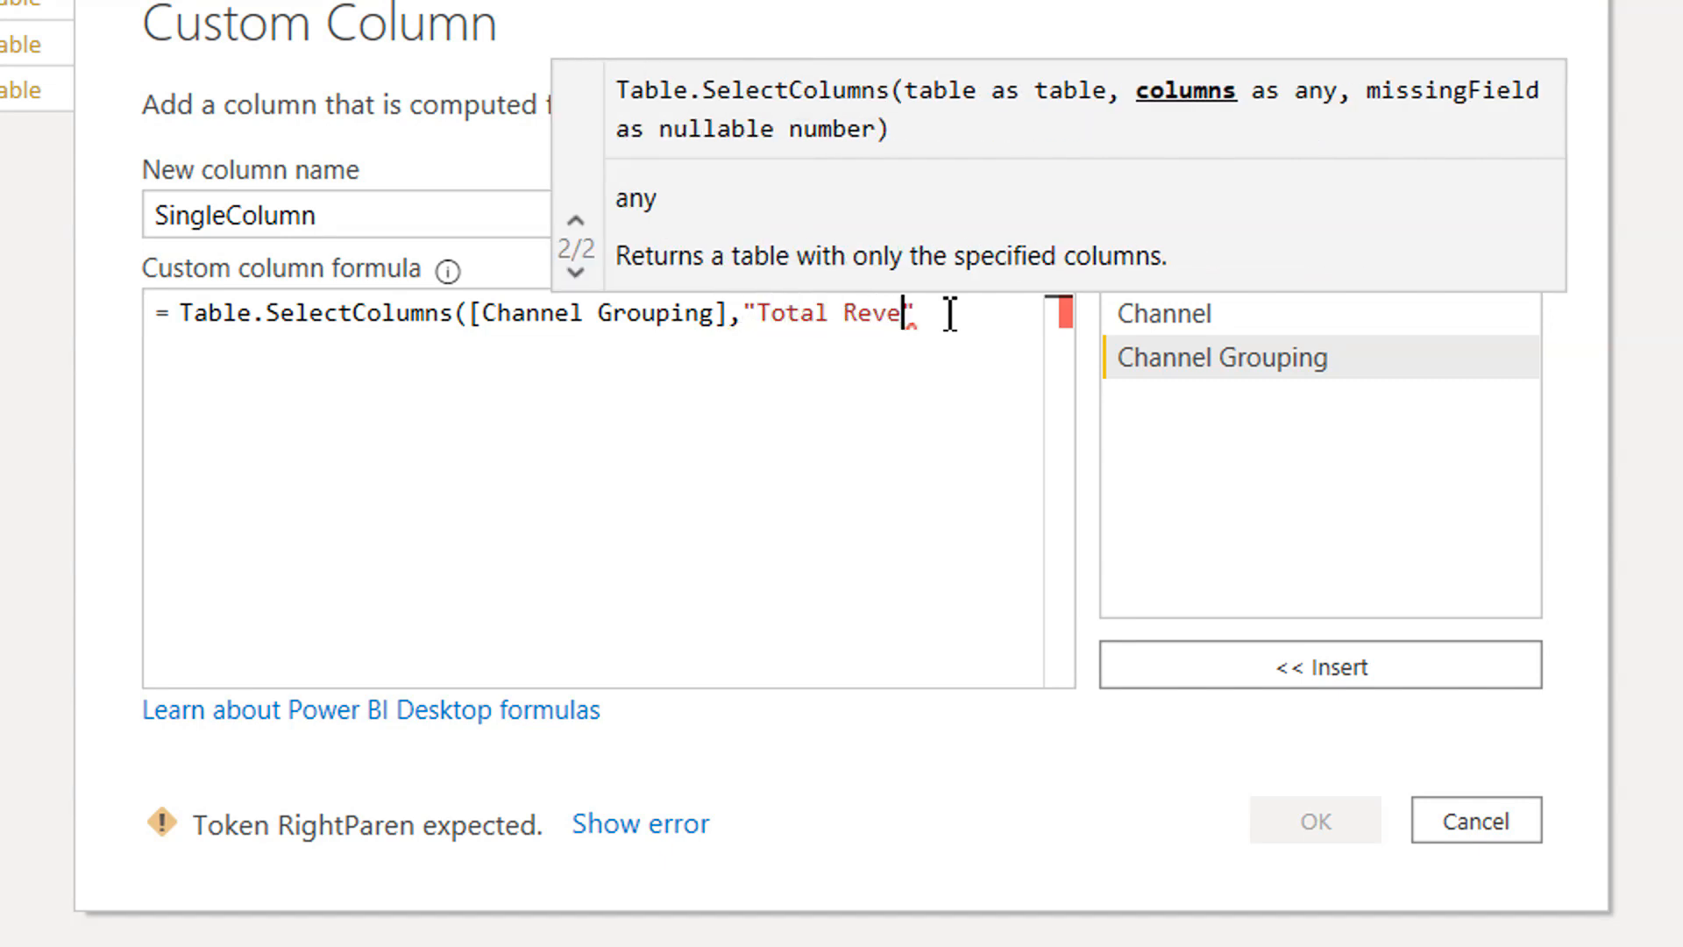
pyautogui.write('nue")')
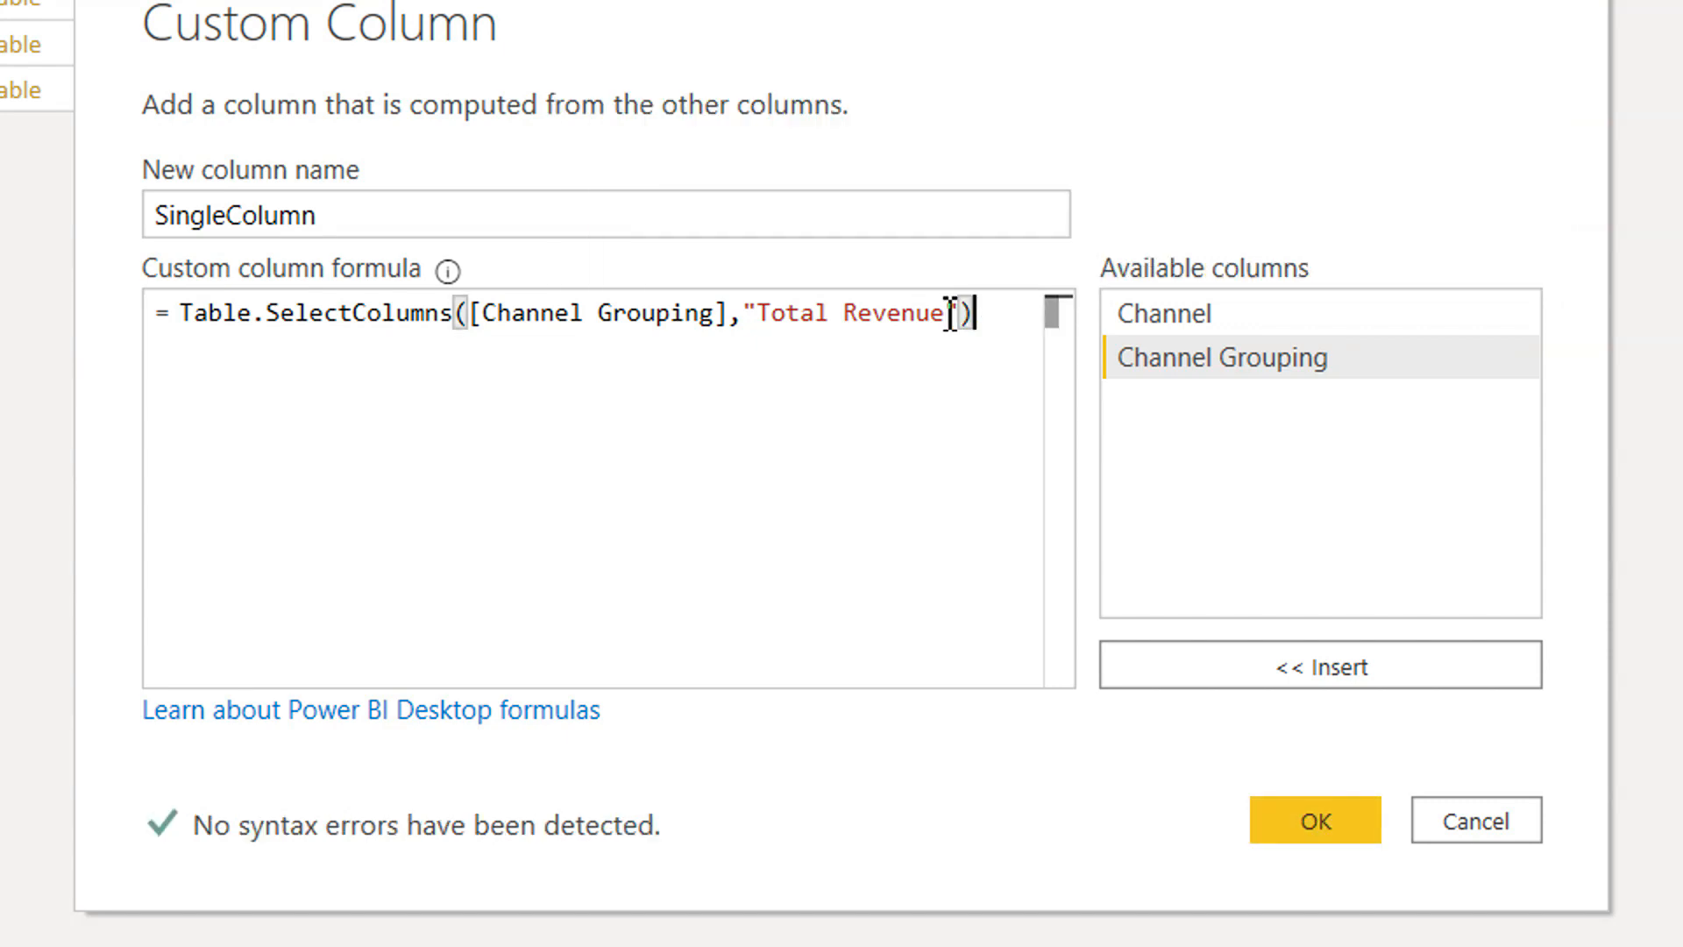
pyautogui.click(1323, 817)
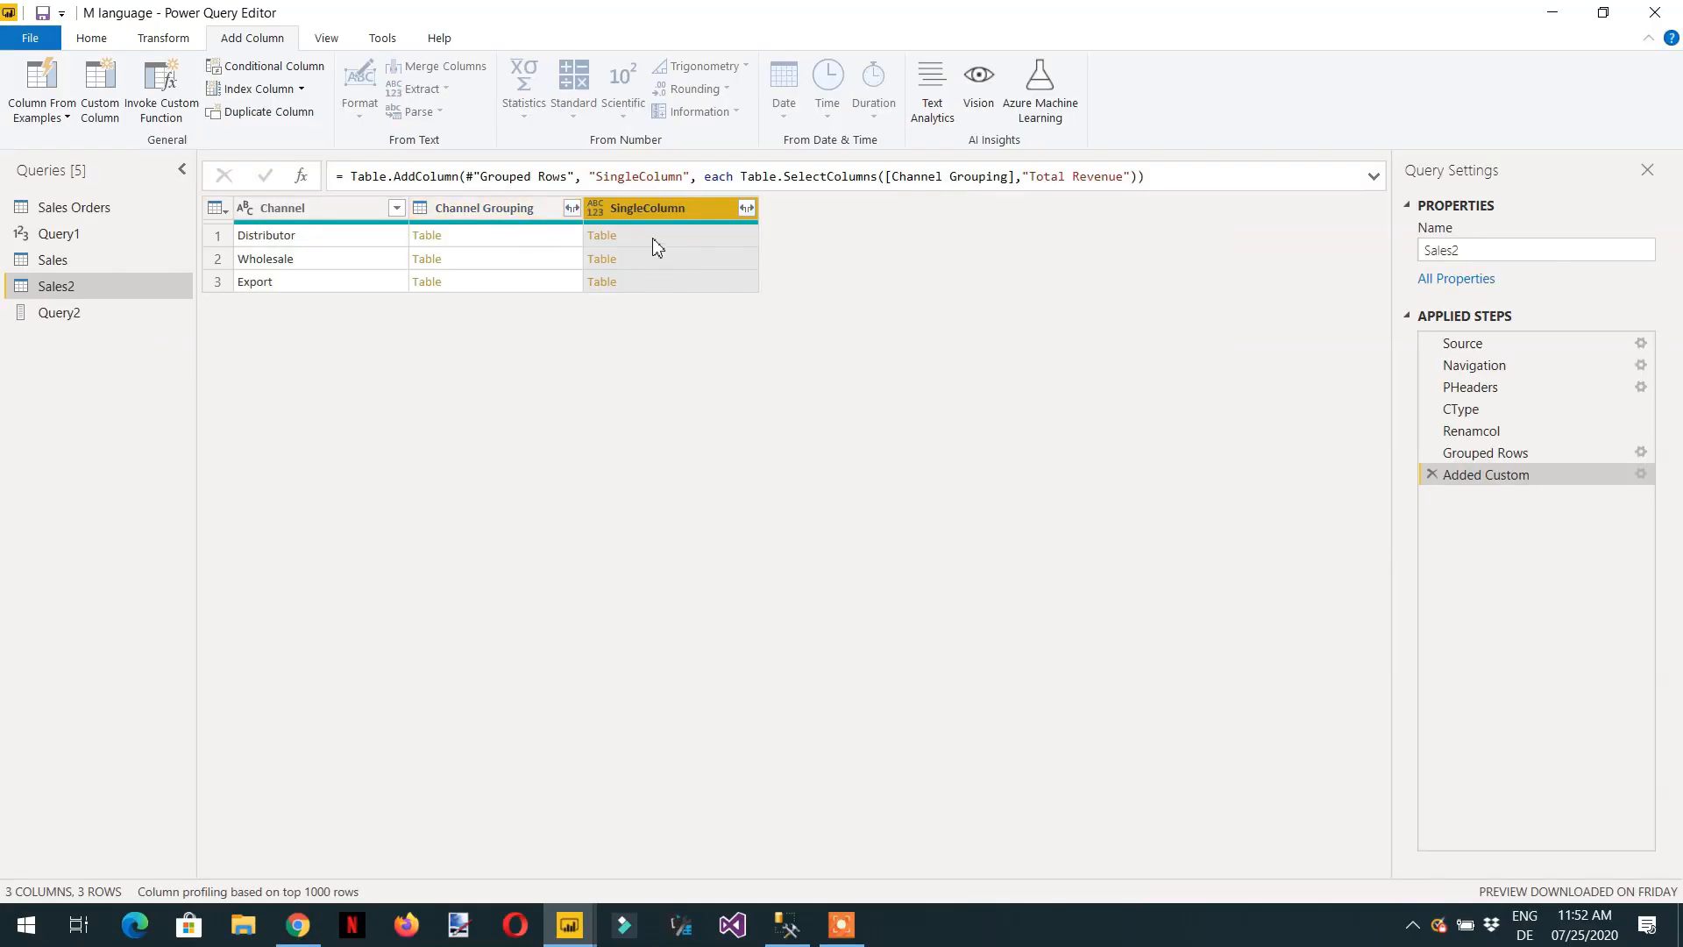
# Preview the Distributor row's nested table in the SingleColumn column and look through its Total Revenue values.
pyautogui.click(675, 248)
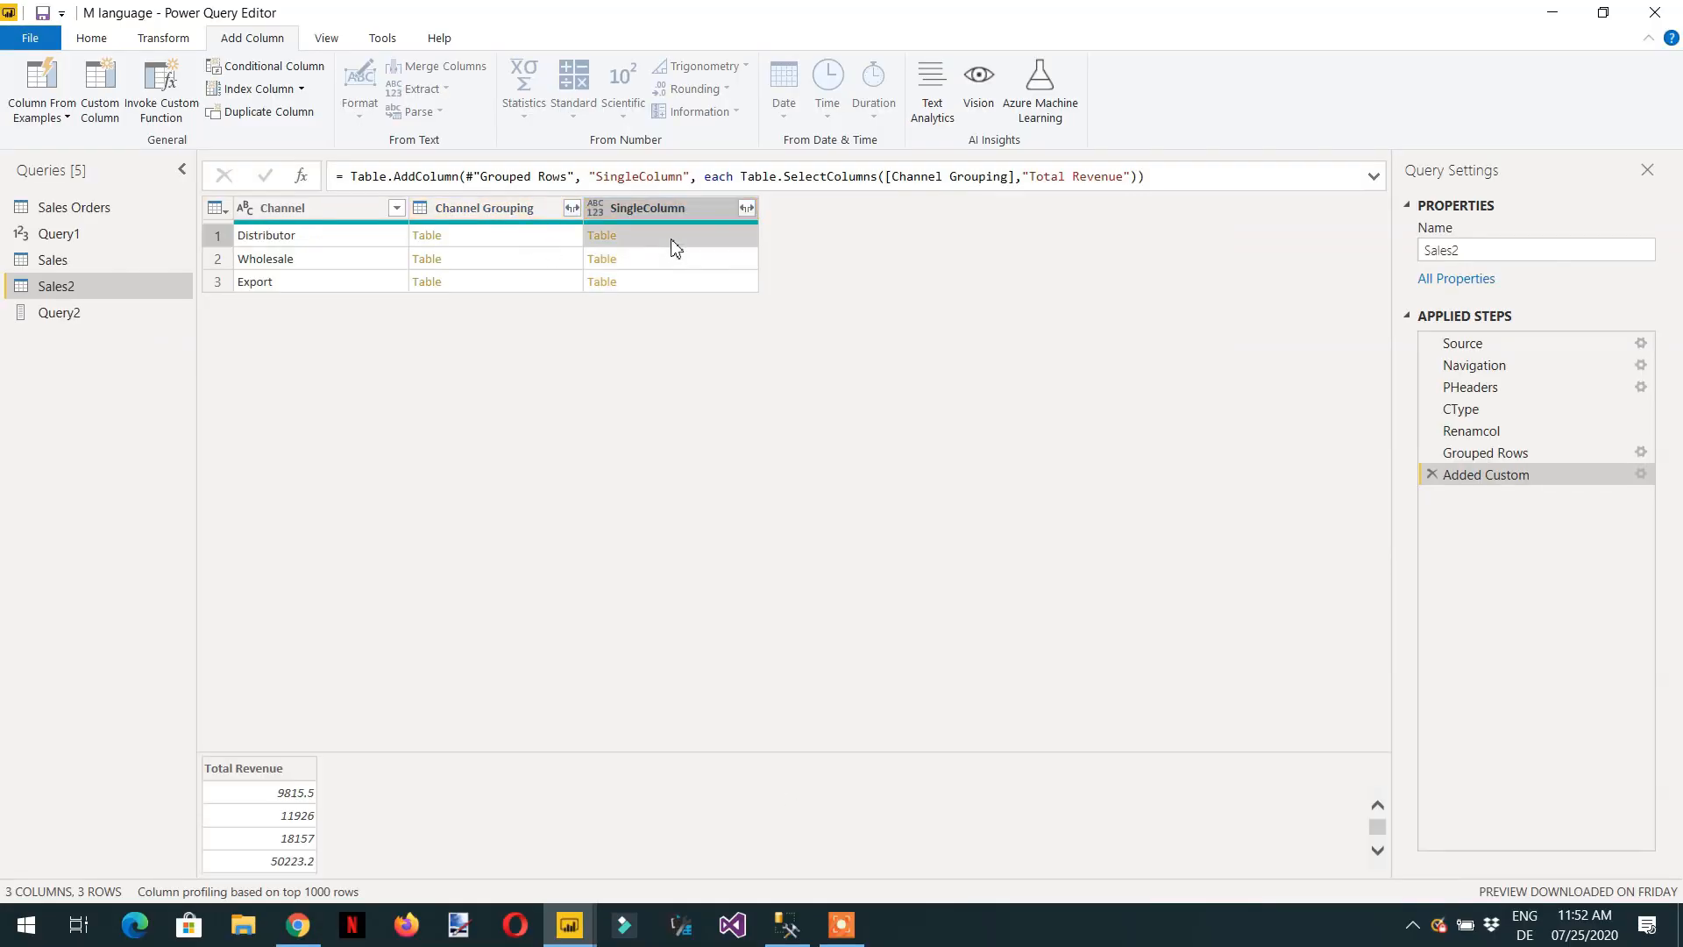
pyautogui.scroll(-5, 270, 803)
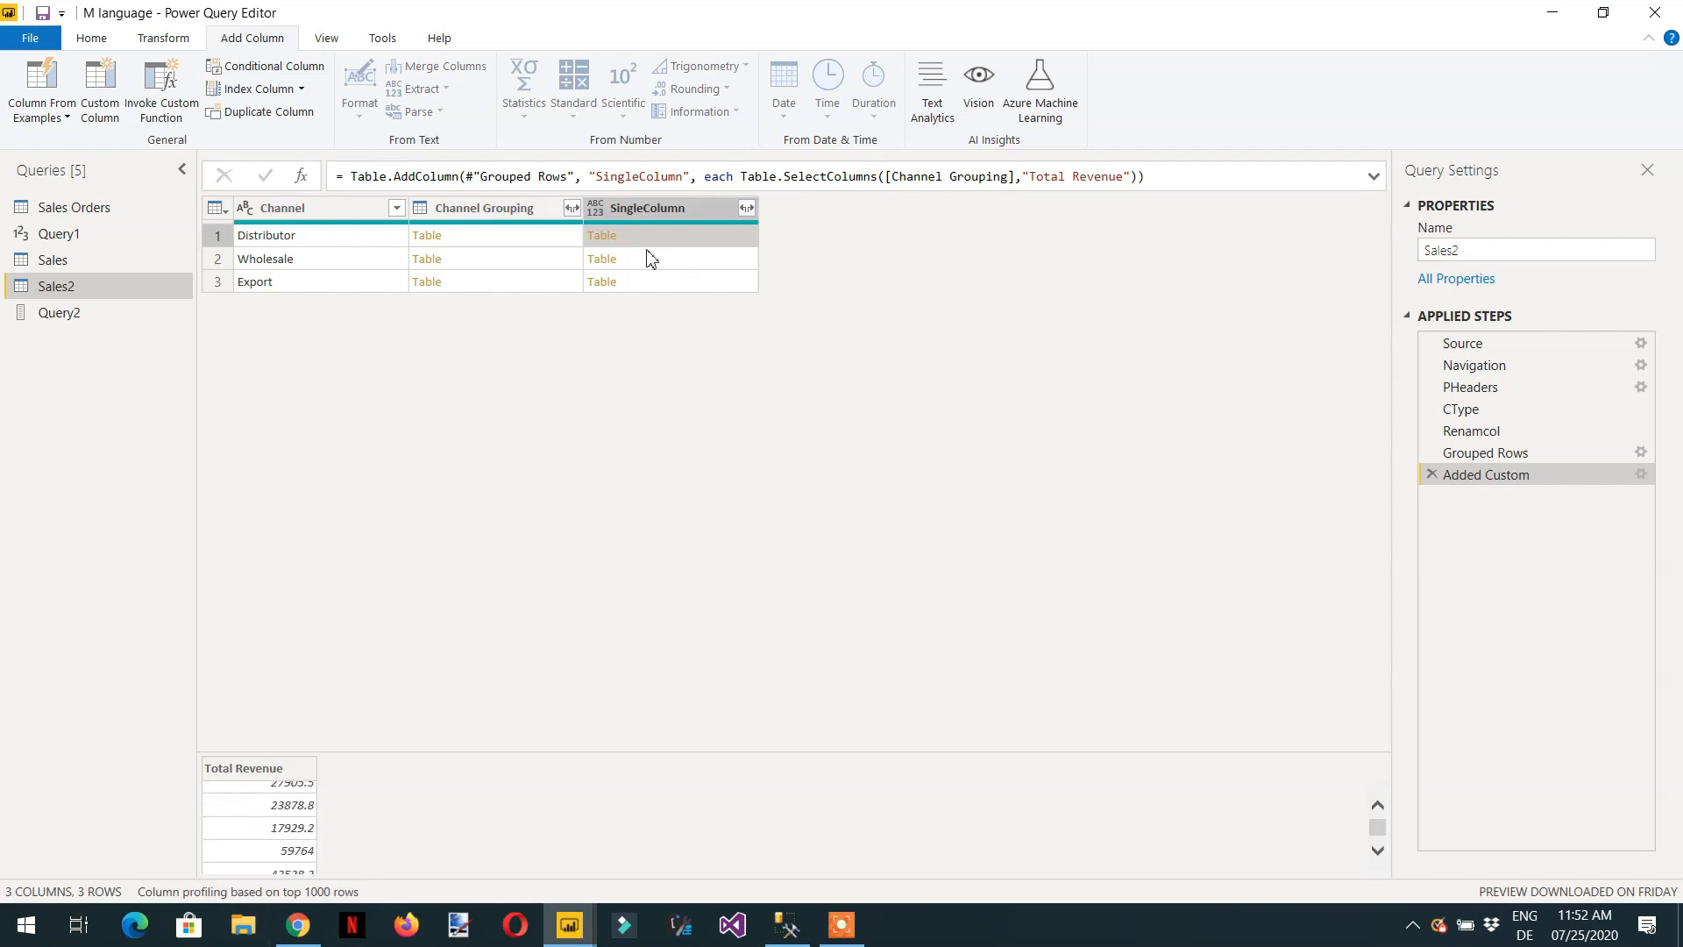
pyautogui.scroll(5, 261, 840)
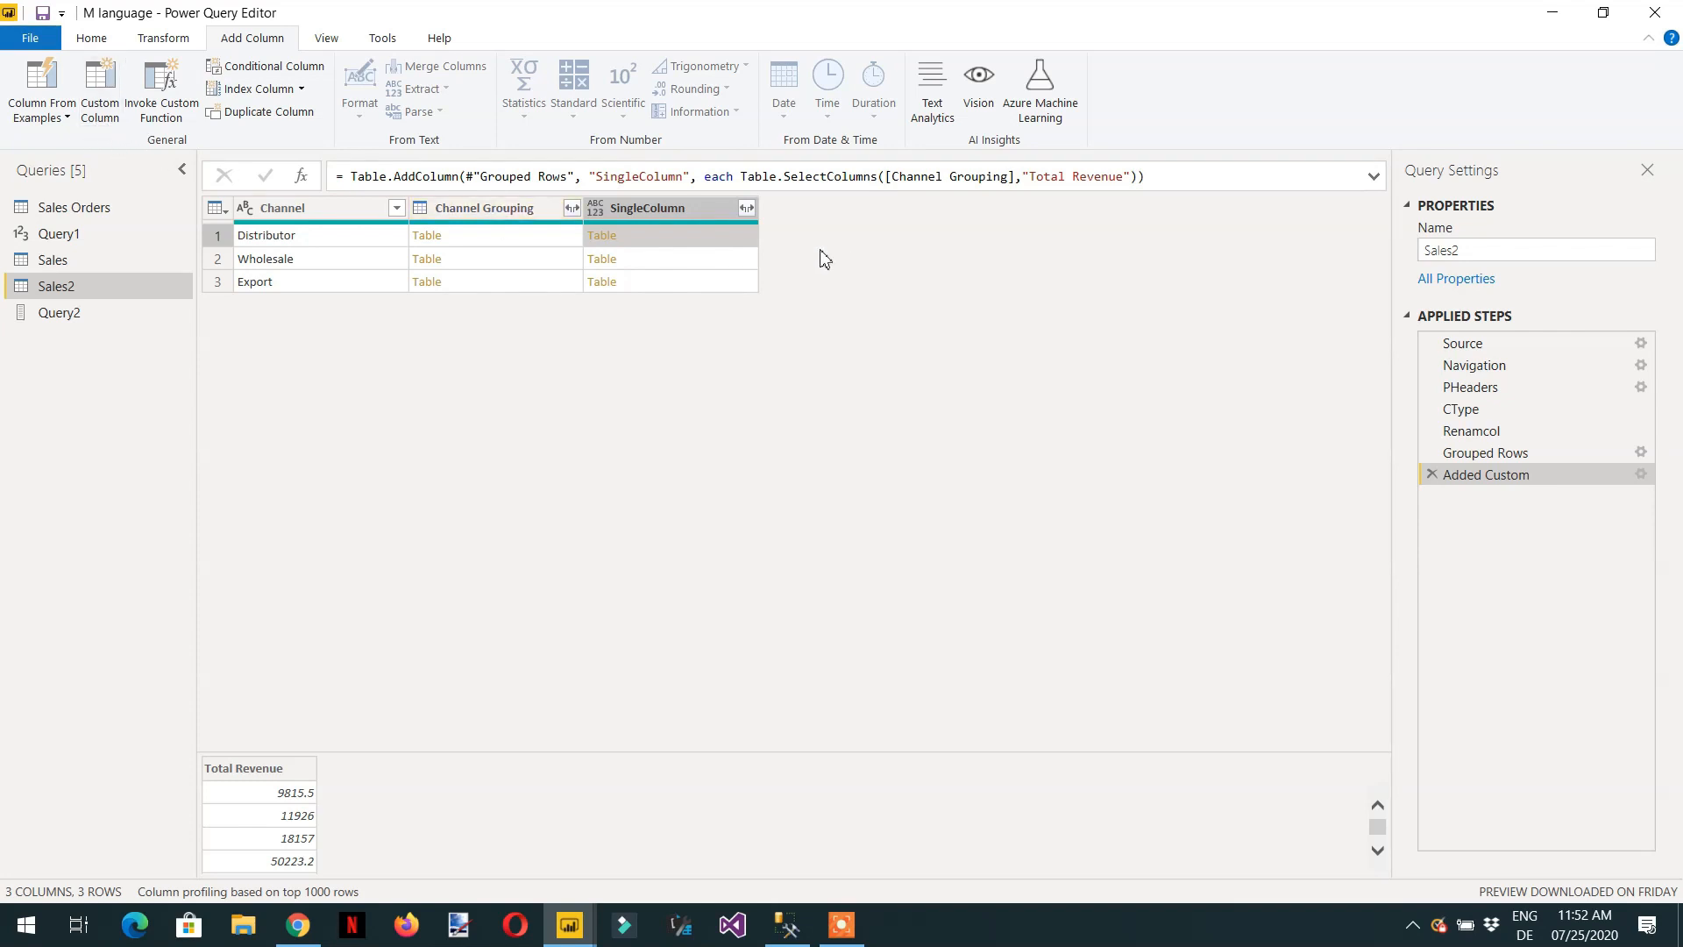
# Start a custom column named Revenue and insert the suggested Table.AggregateTableColumn function into its formula.
pyautogui.click(98, 110)
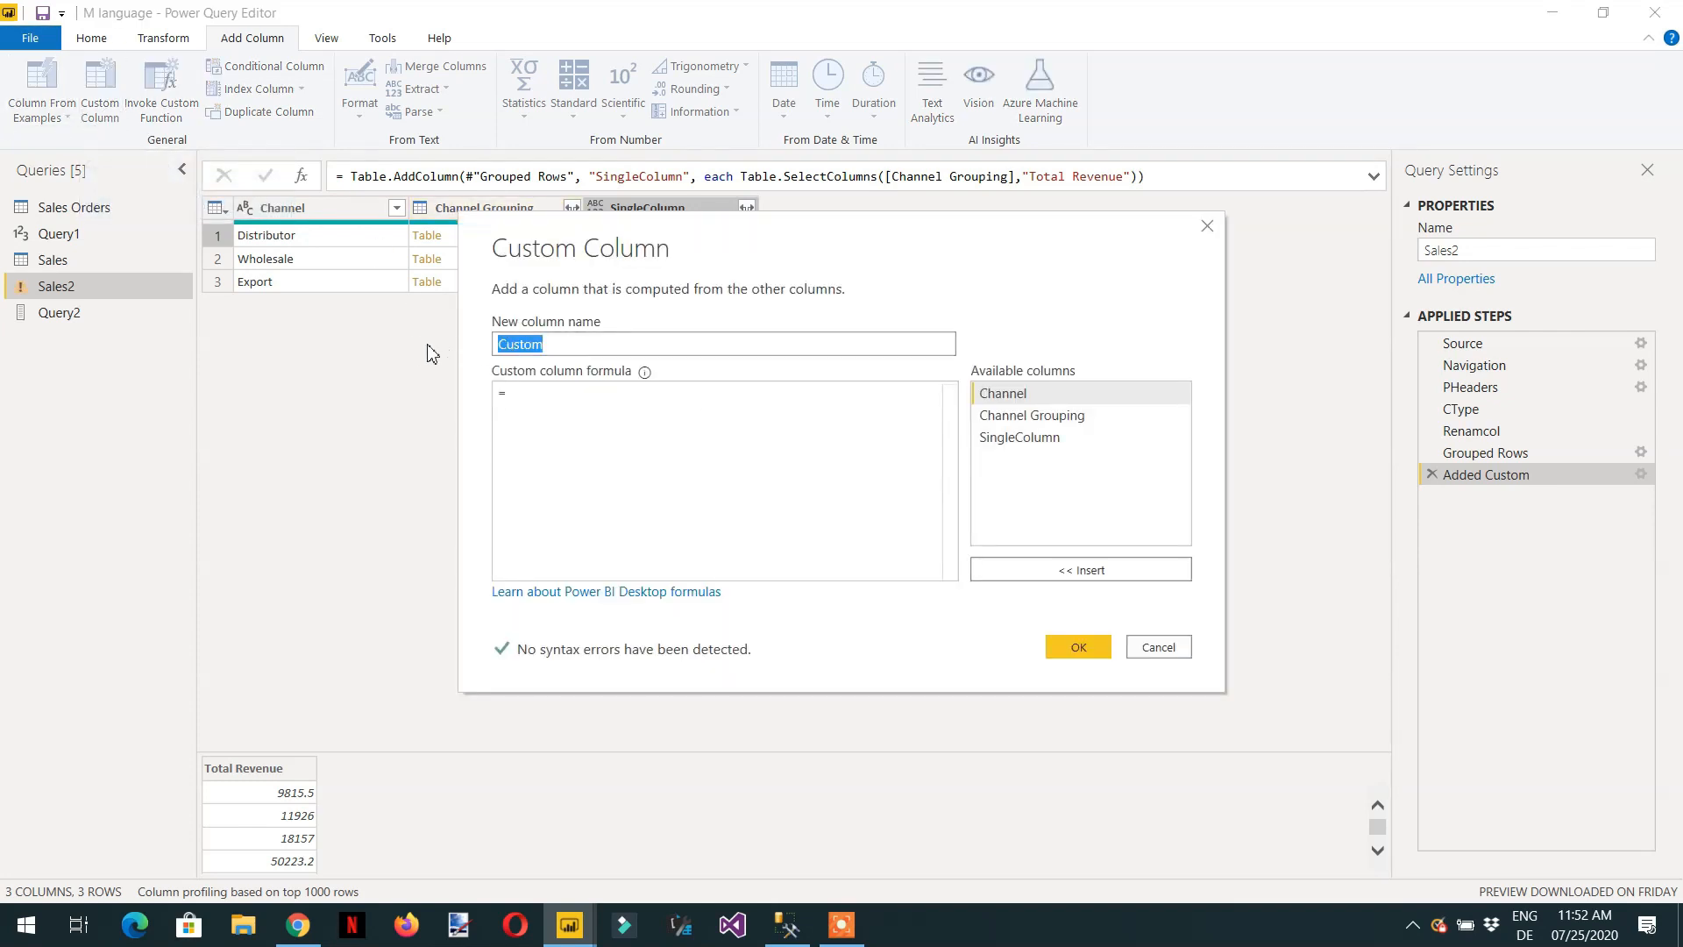
pyautogui.write('Revenue')
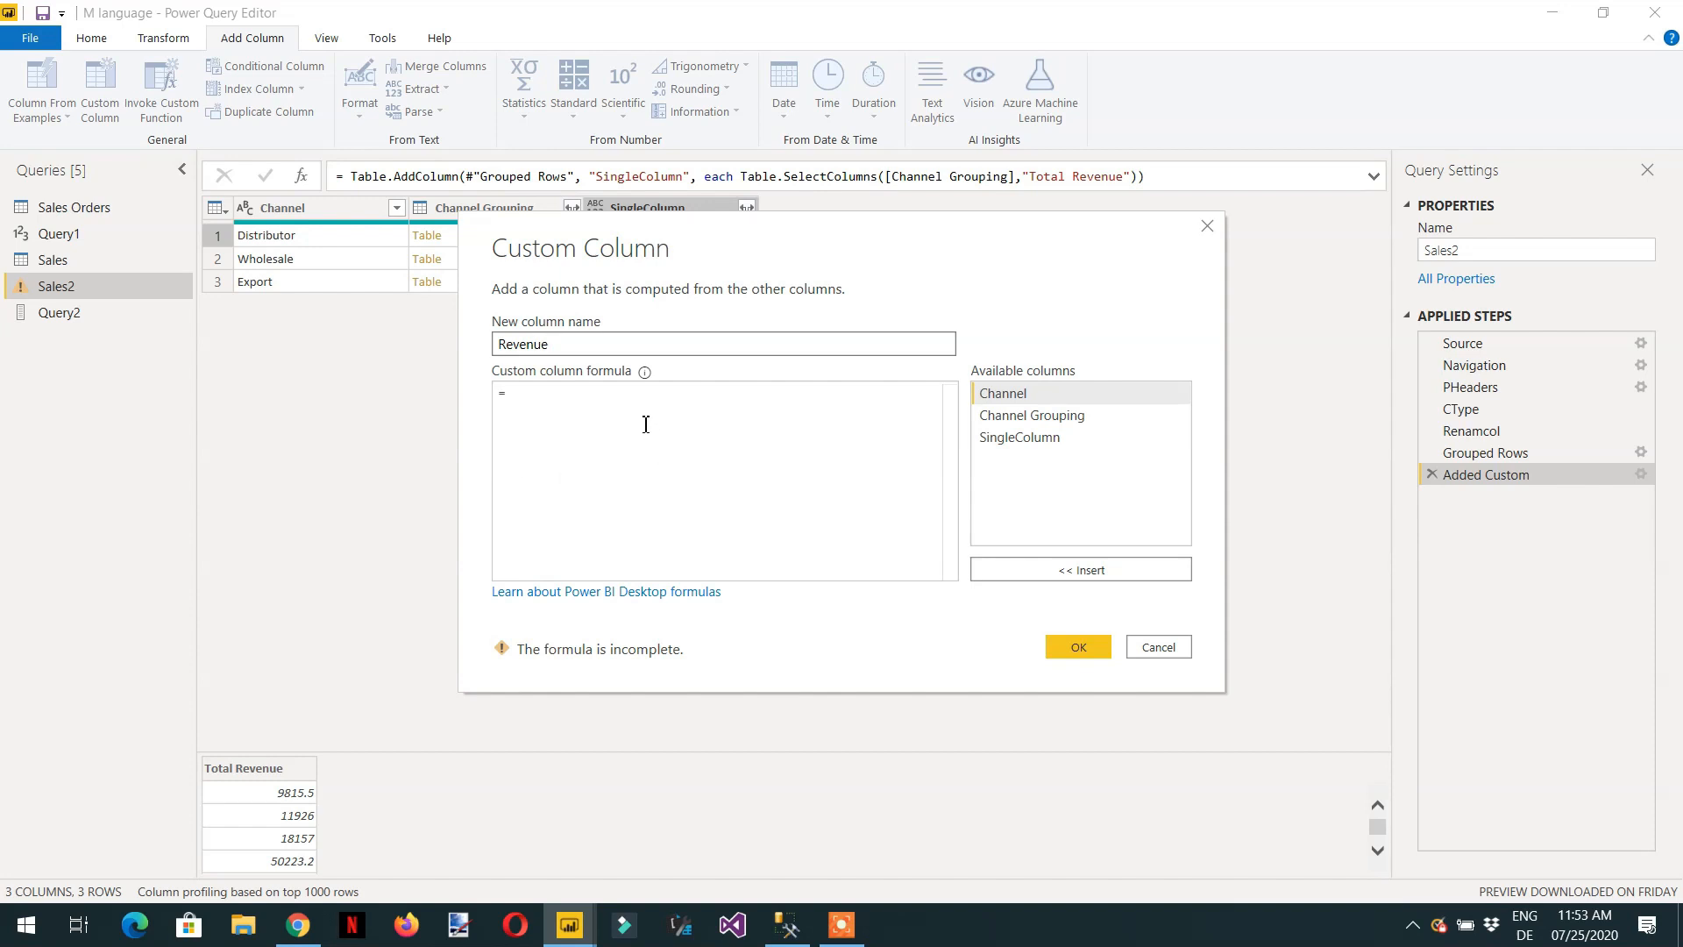
pyautogui.click(645, 425)
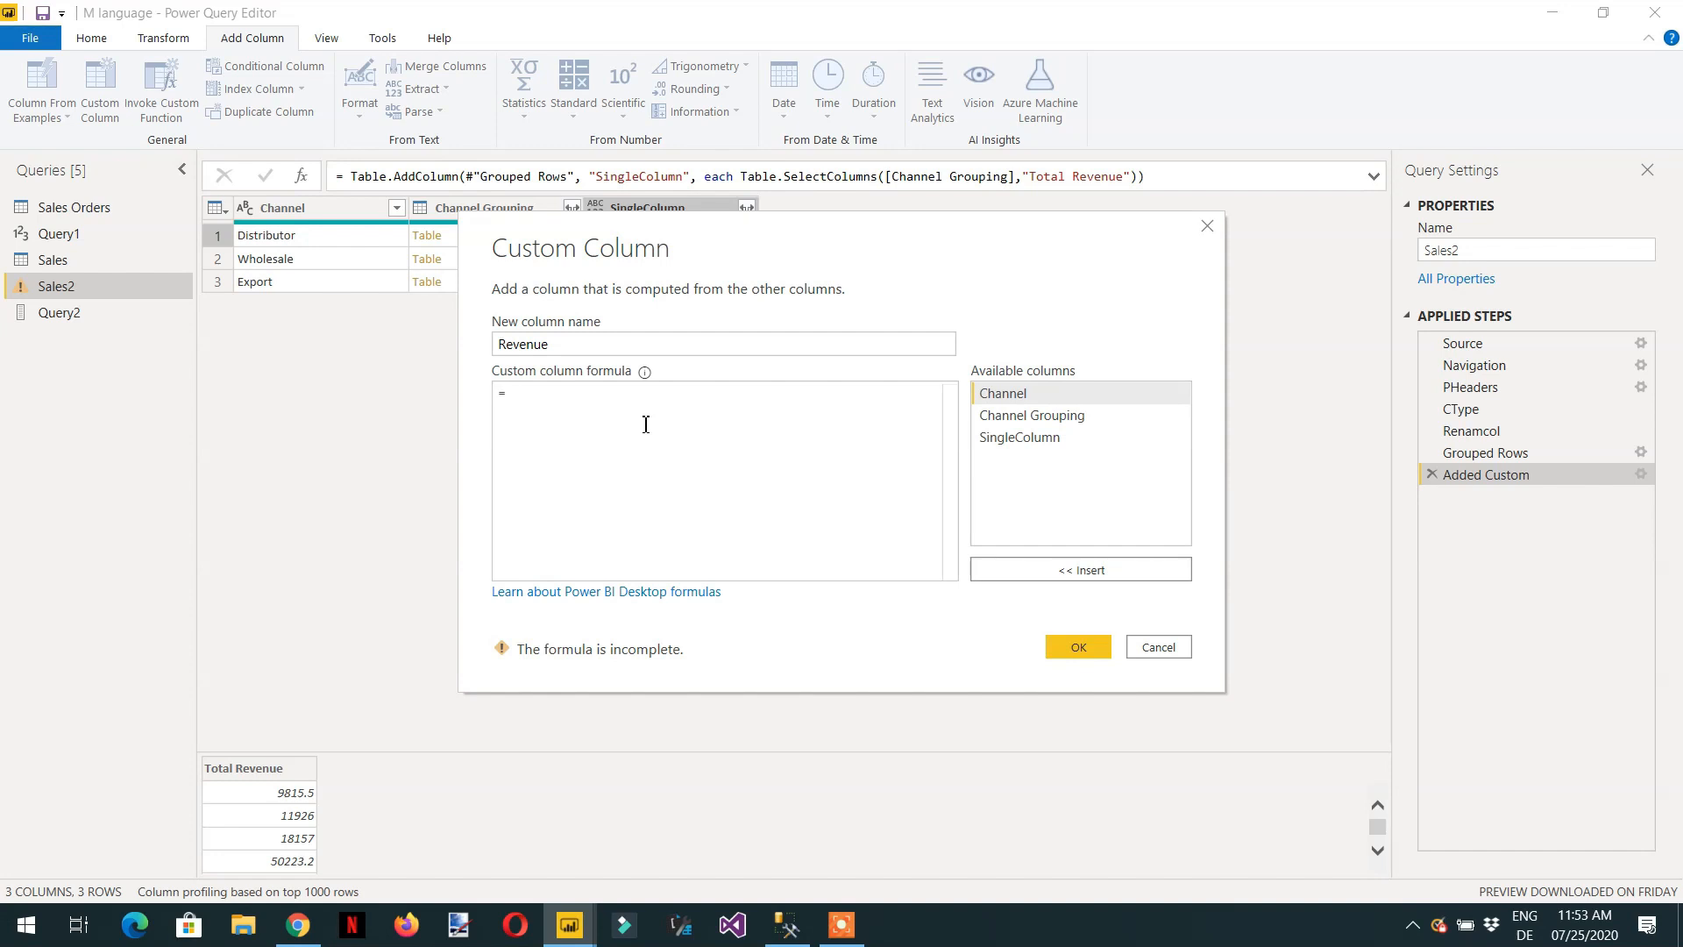
pyautogui.write('Table.')
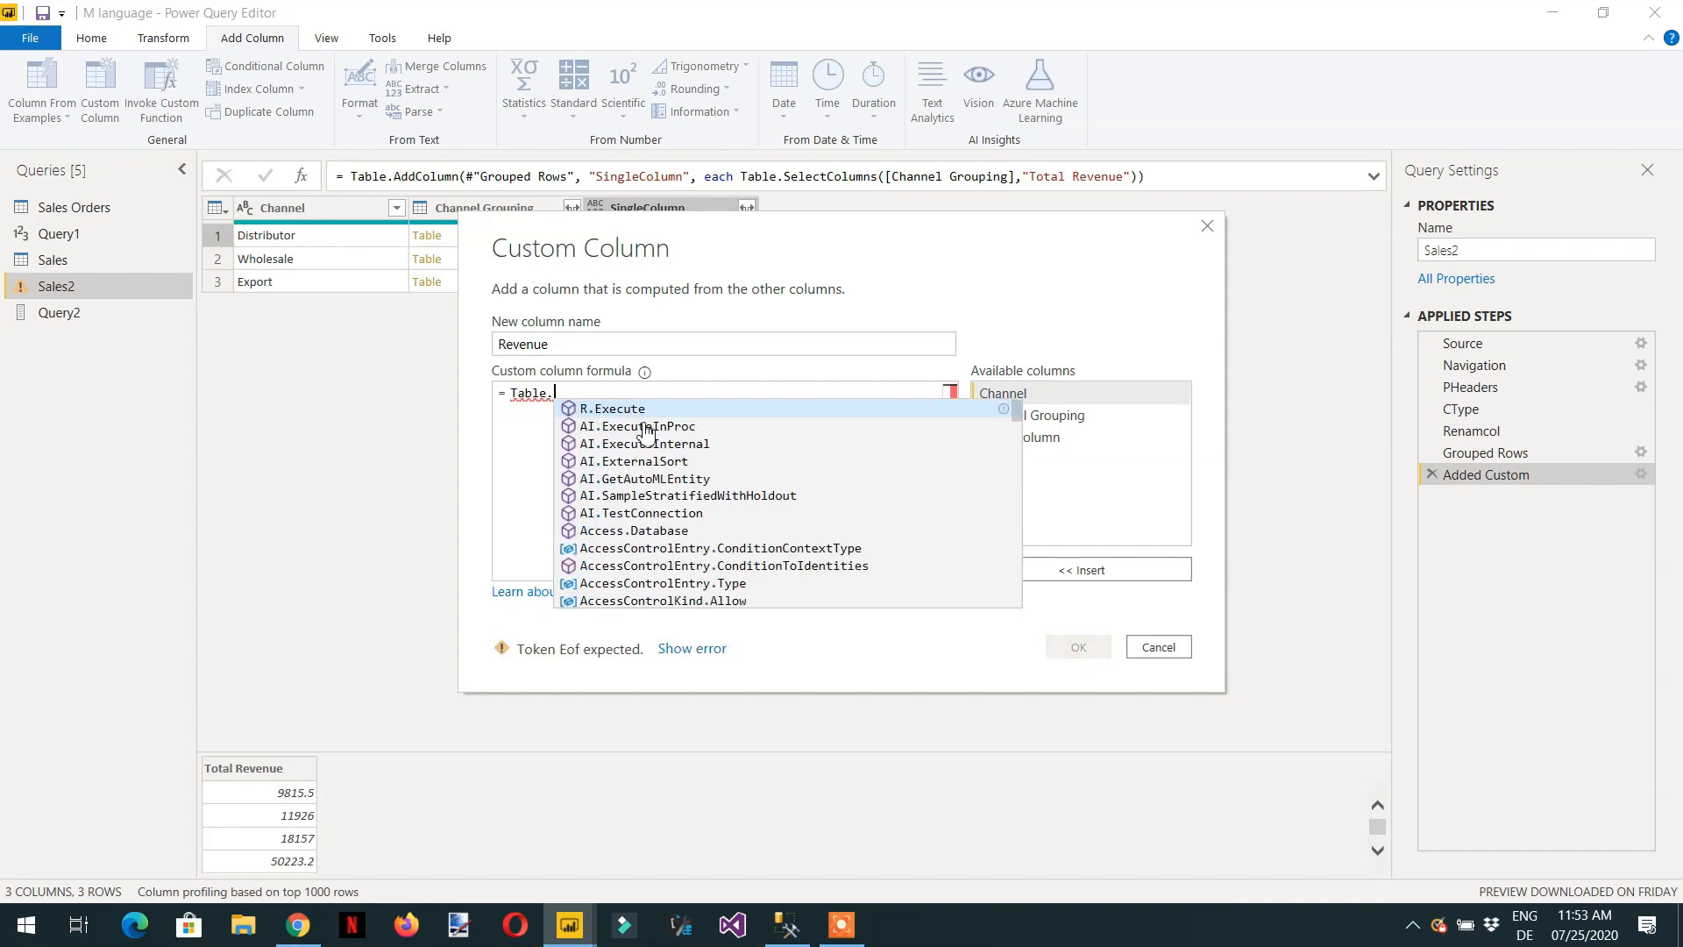
pyautogui.write('sum')
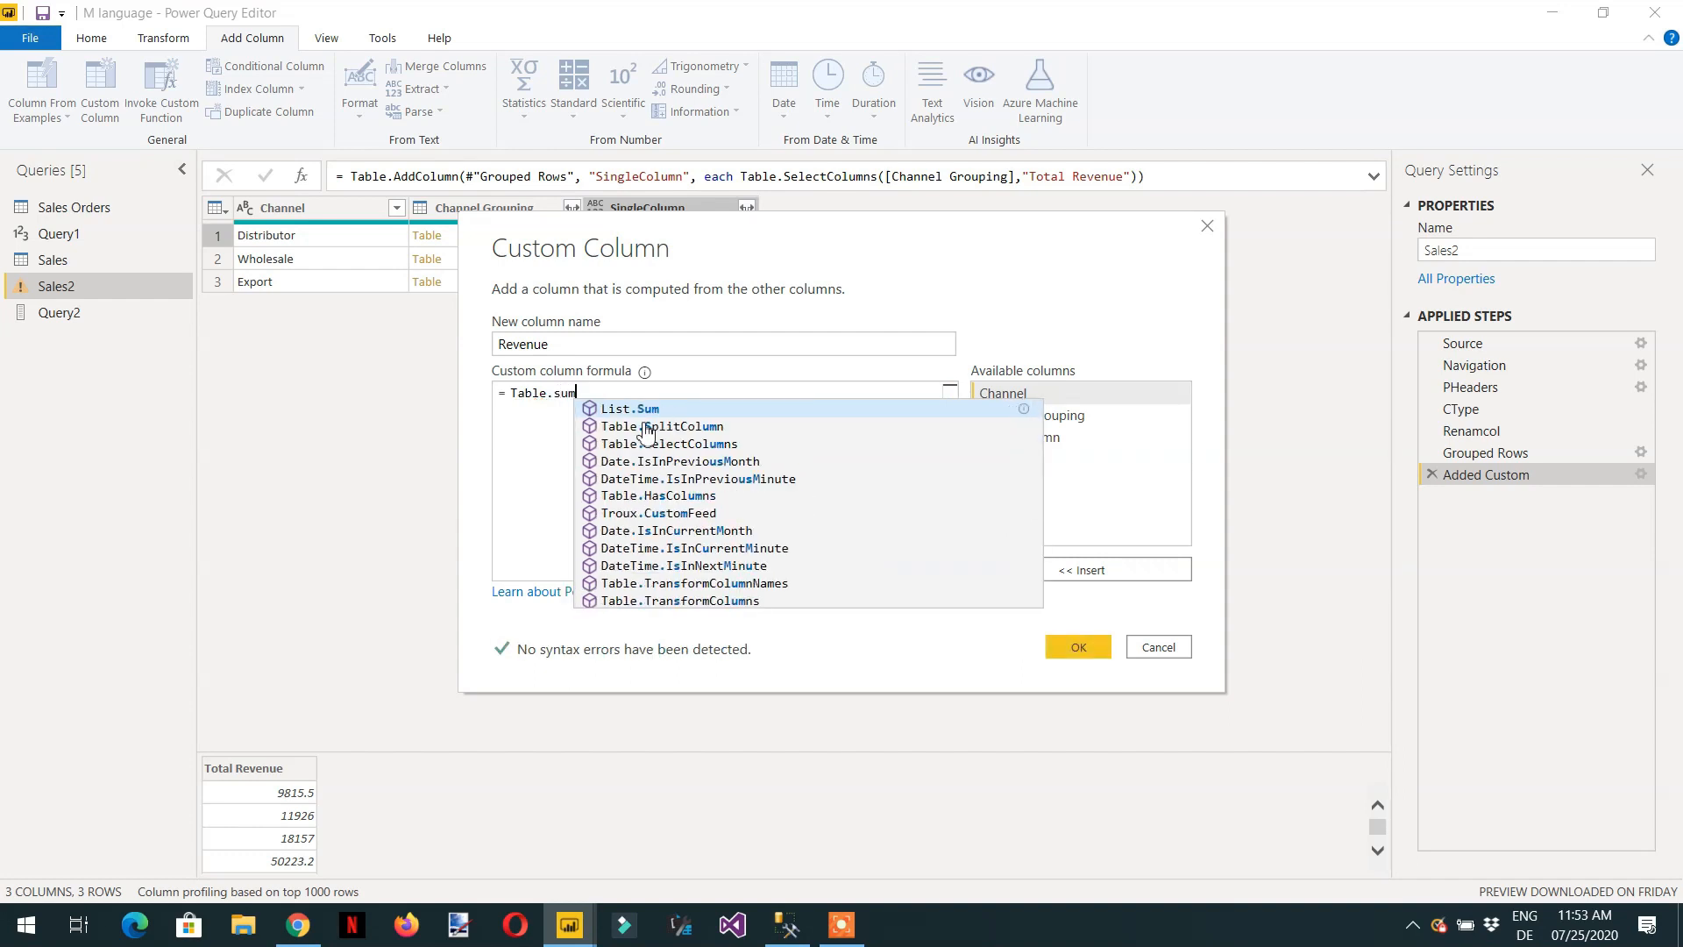
pyautogui.press('BackSpace')
pyautogui.press('BackSpace')
pyautogui.press('BackSpace')
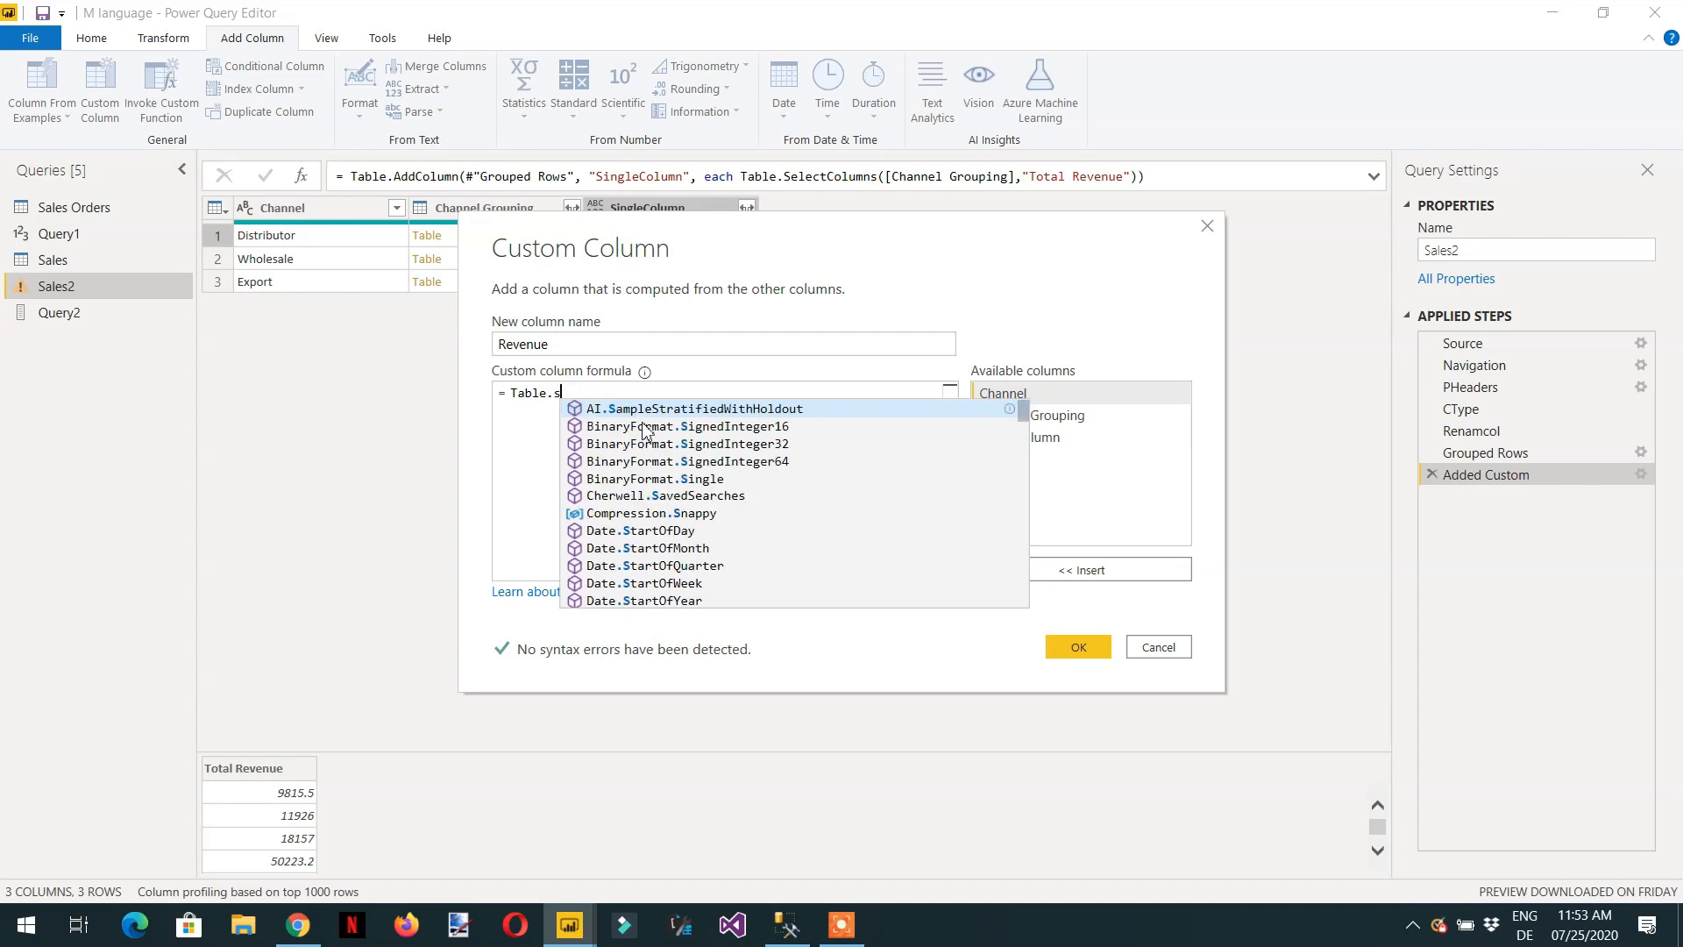
pyautogui.write('agg')
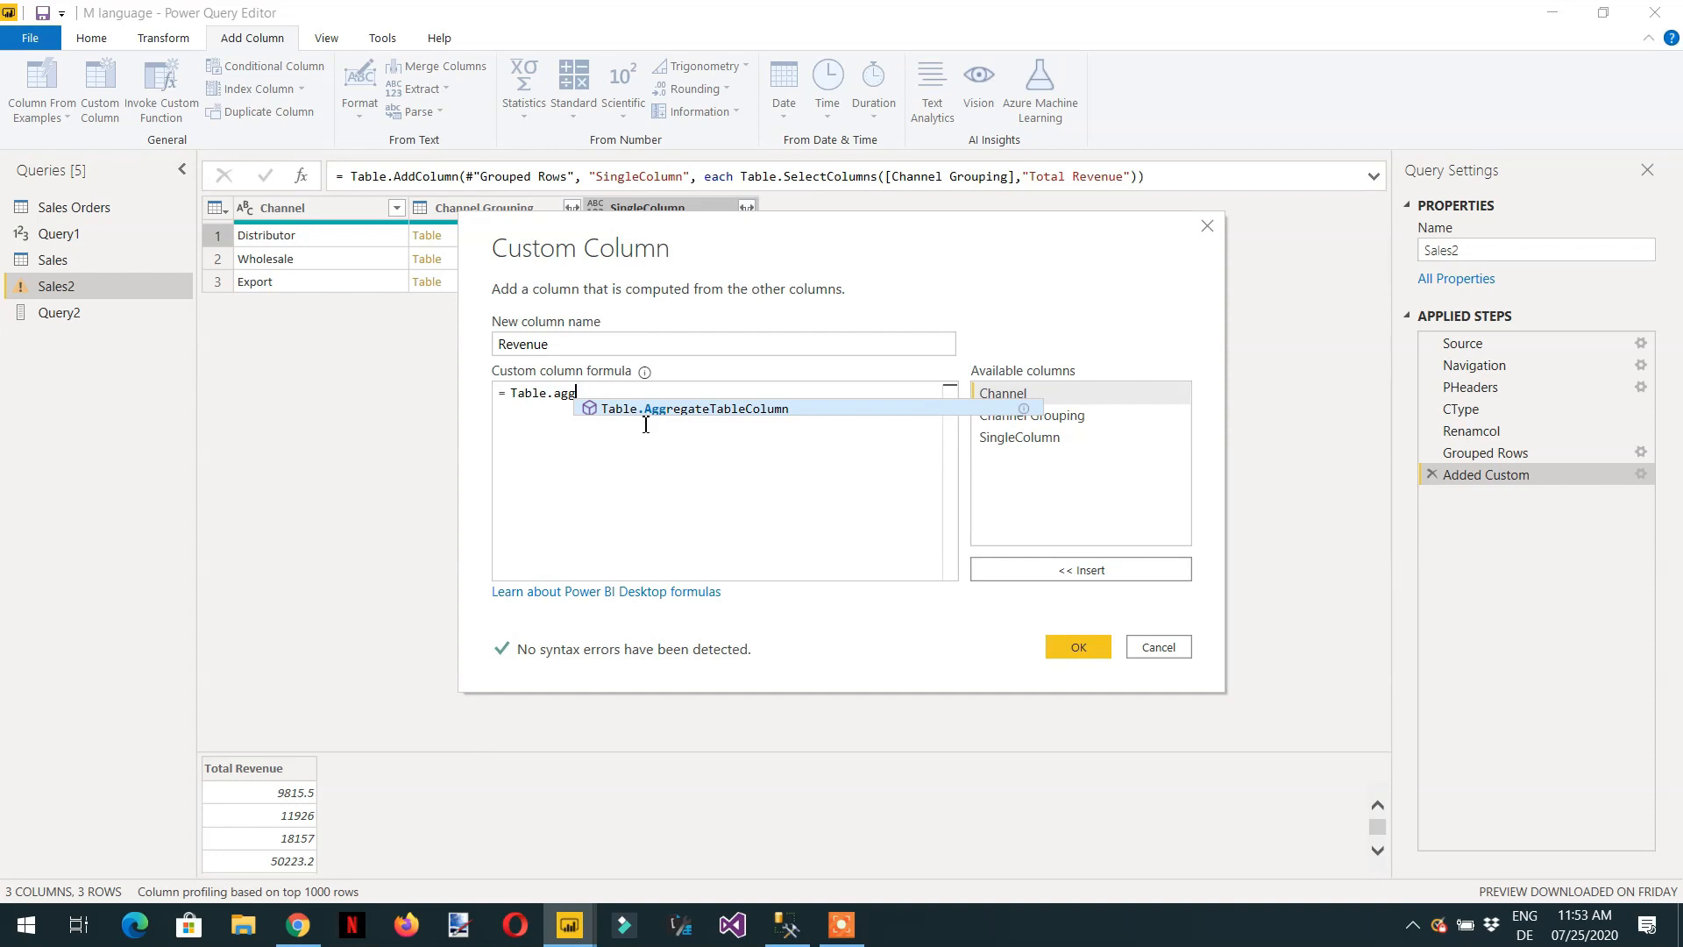
pyautogui.press('Tab')
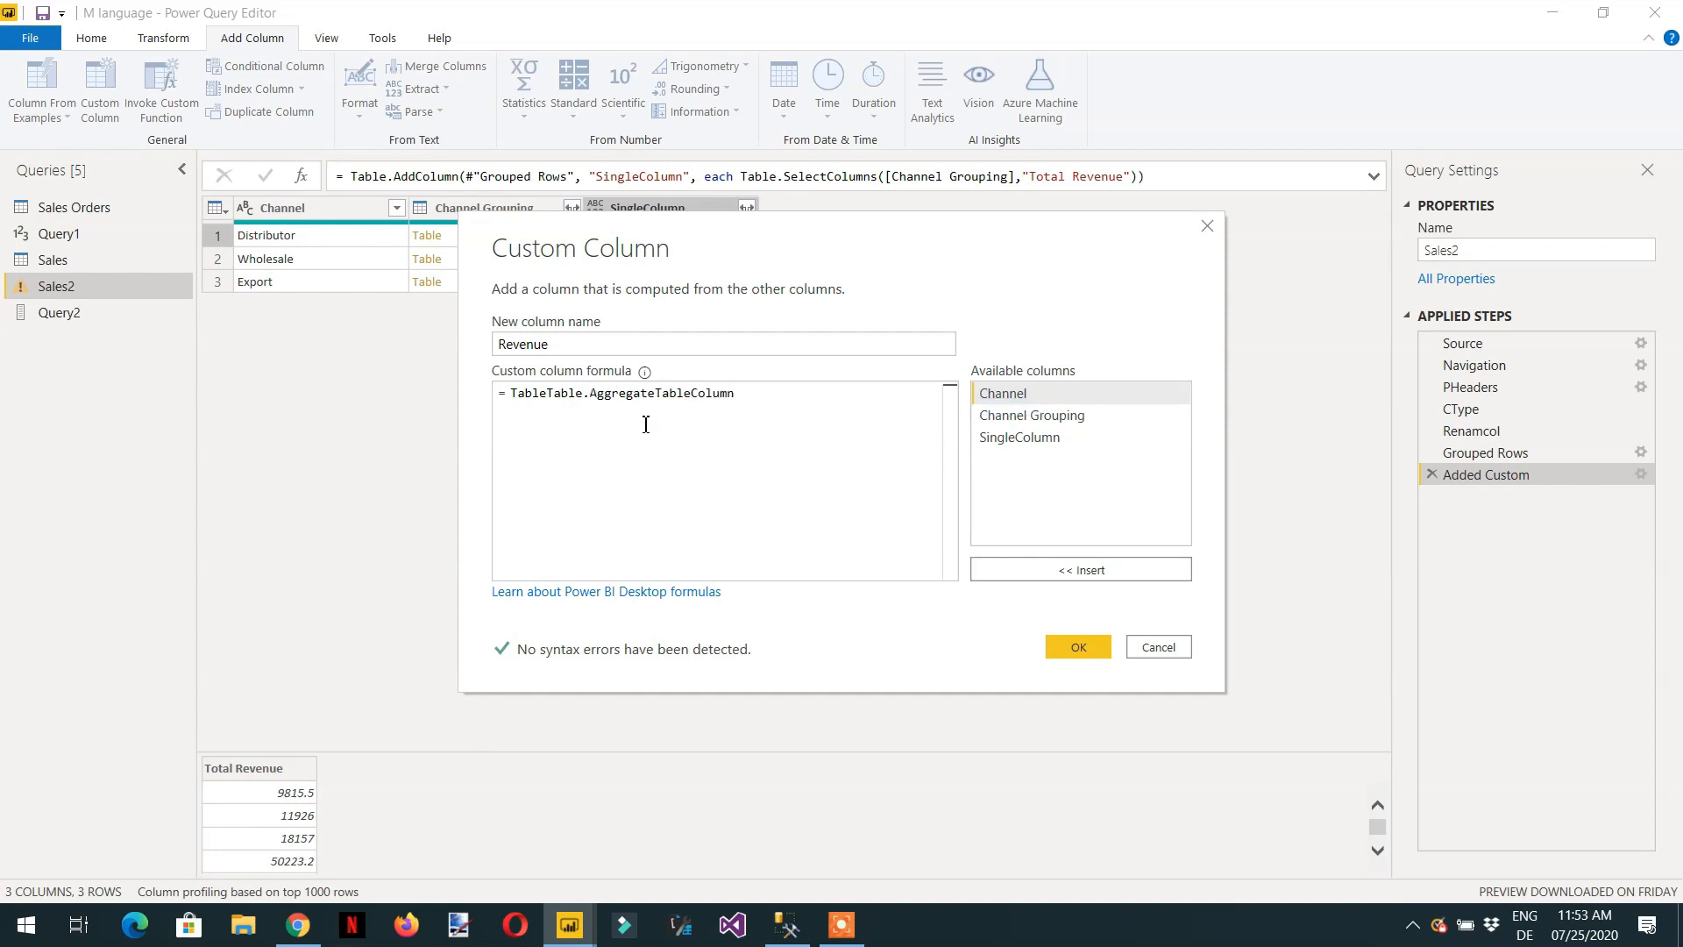
# Try to add the Revenue column with the formula TableTable.AggregateTableColumn([SingleColumn]), and delete the resulting Added Custom1 step.
pyautogui.write('(')
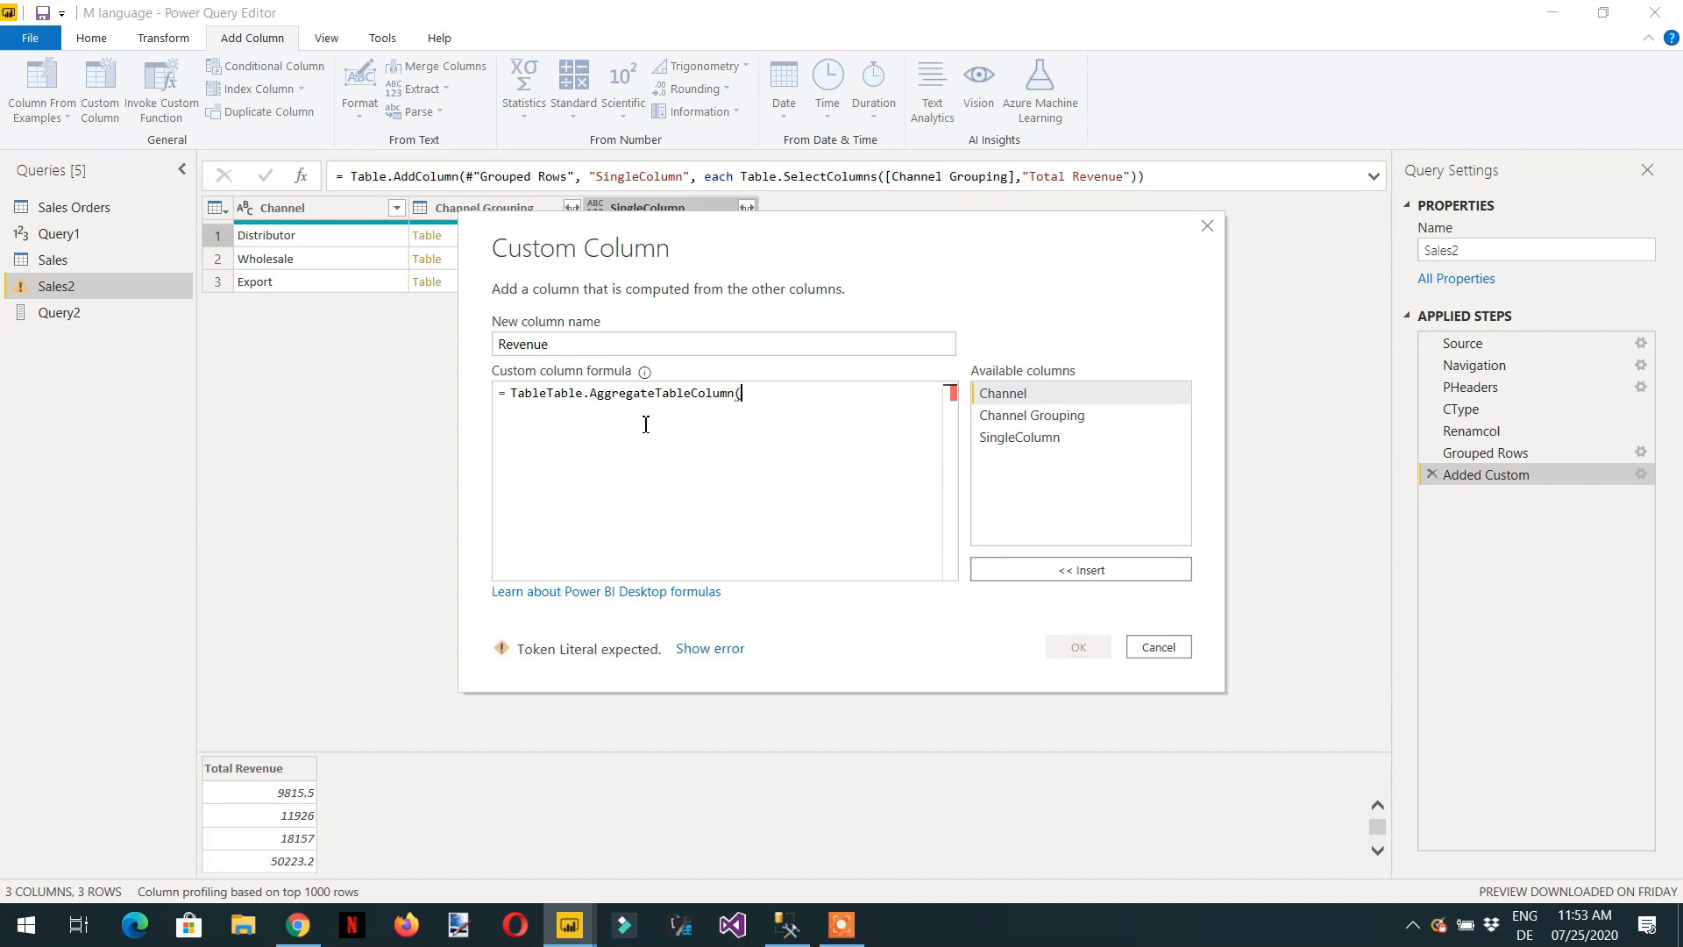
pyautogui.doubleClick(1008, 437)
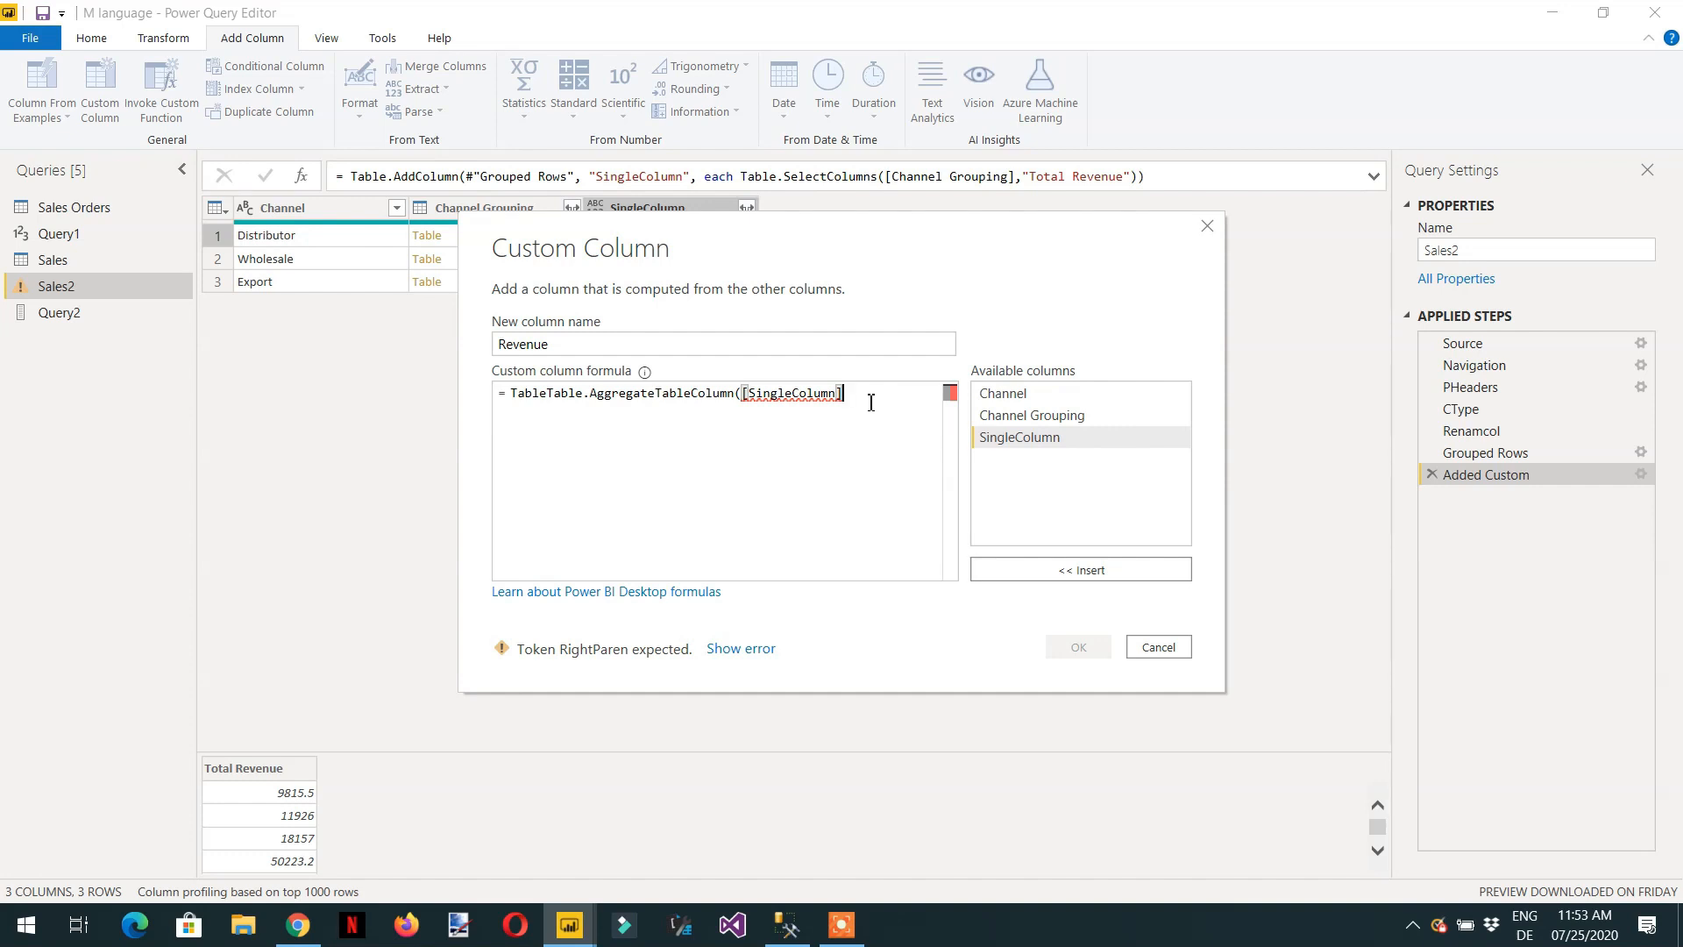
pyautogui.write(',')
pyautogui.press('BackSpace')
pyautogui.write(')')
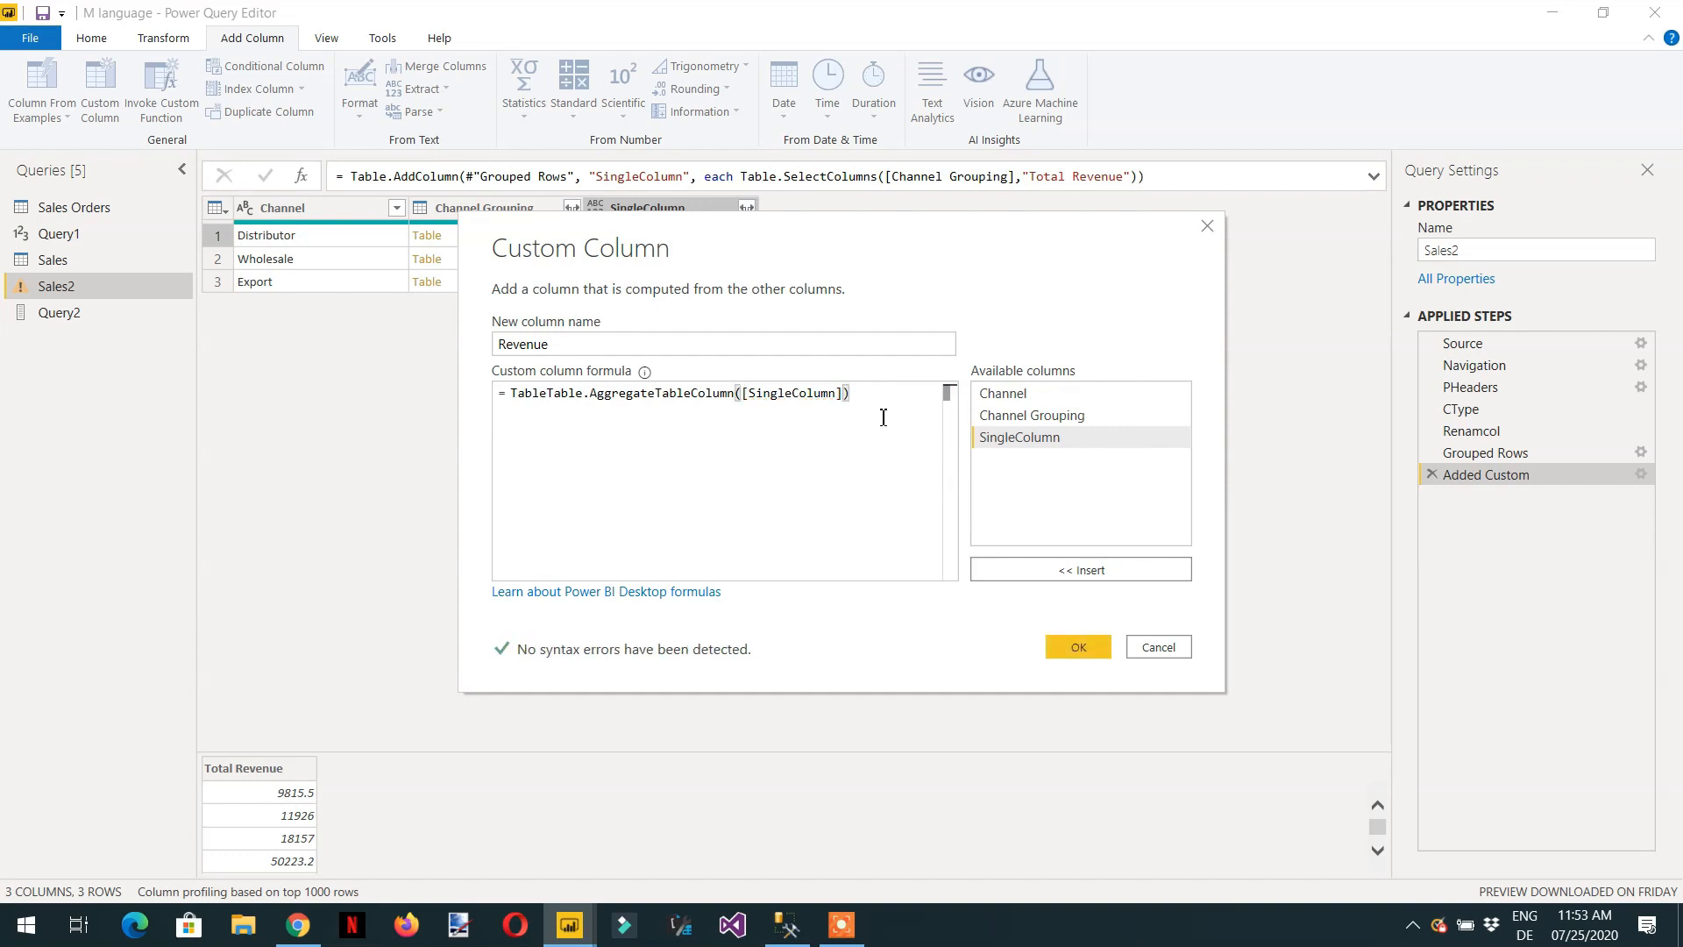
pyautogui.click(1078, 647)
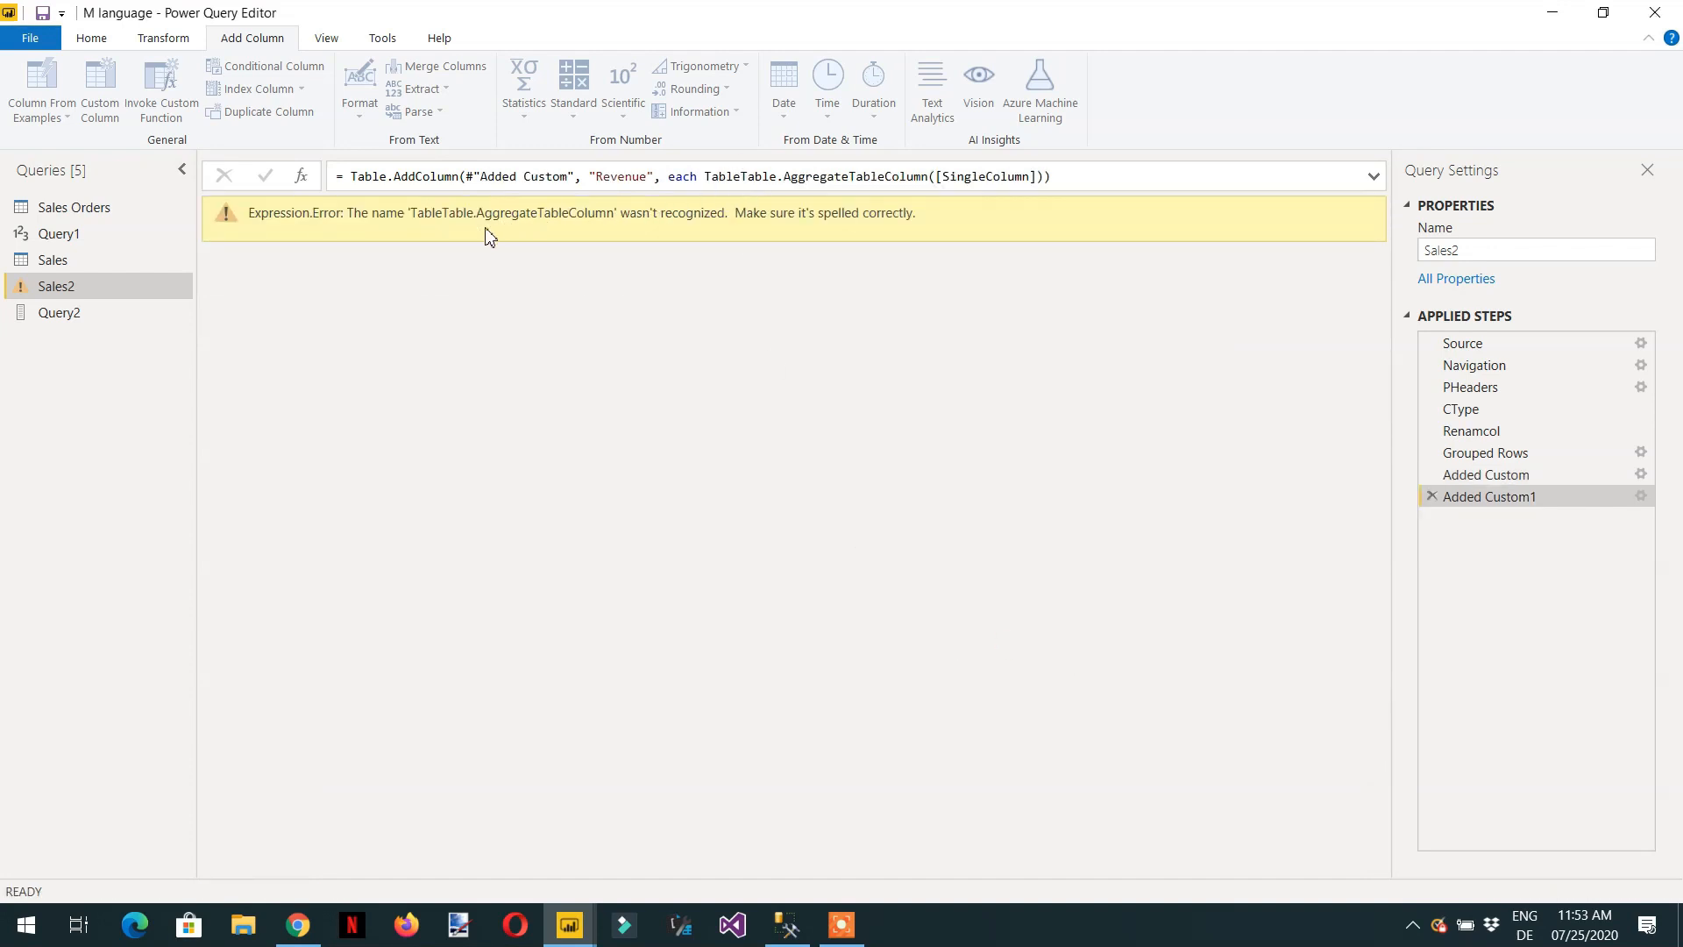
pyautogui.click(1432, 496)
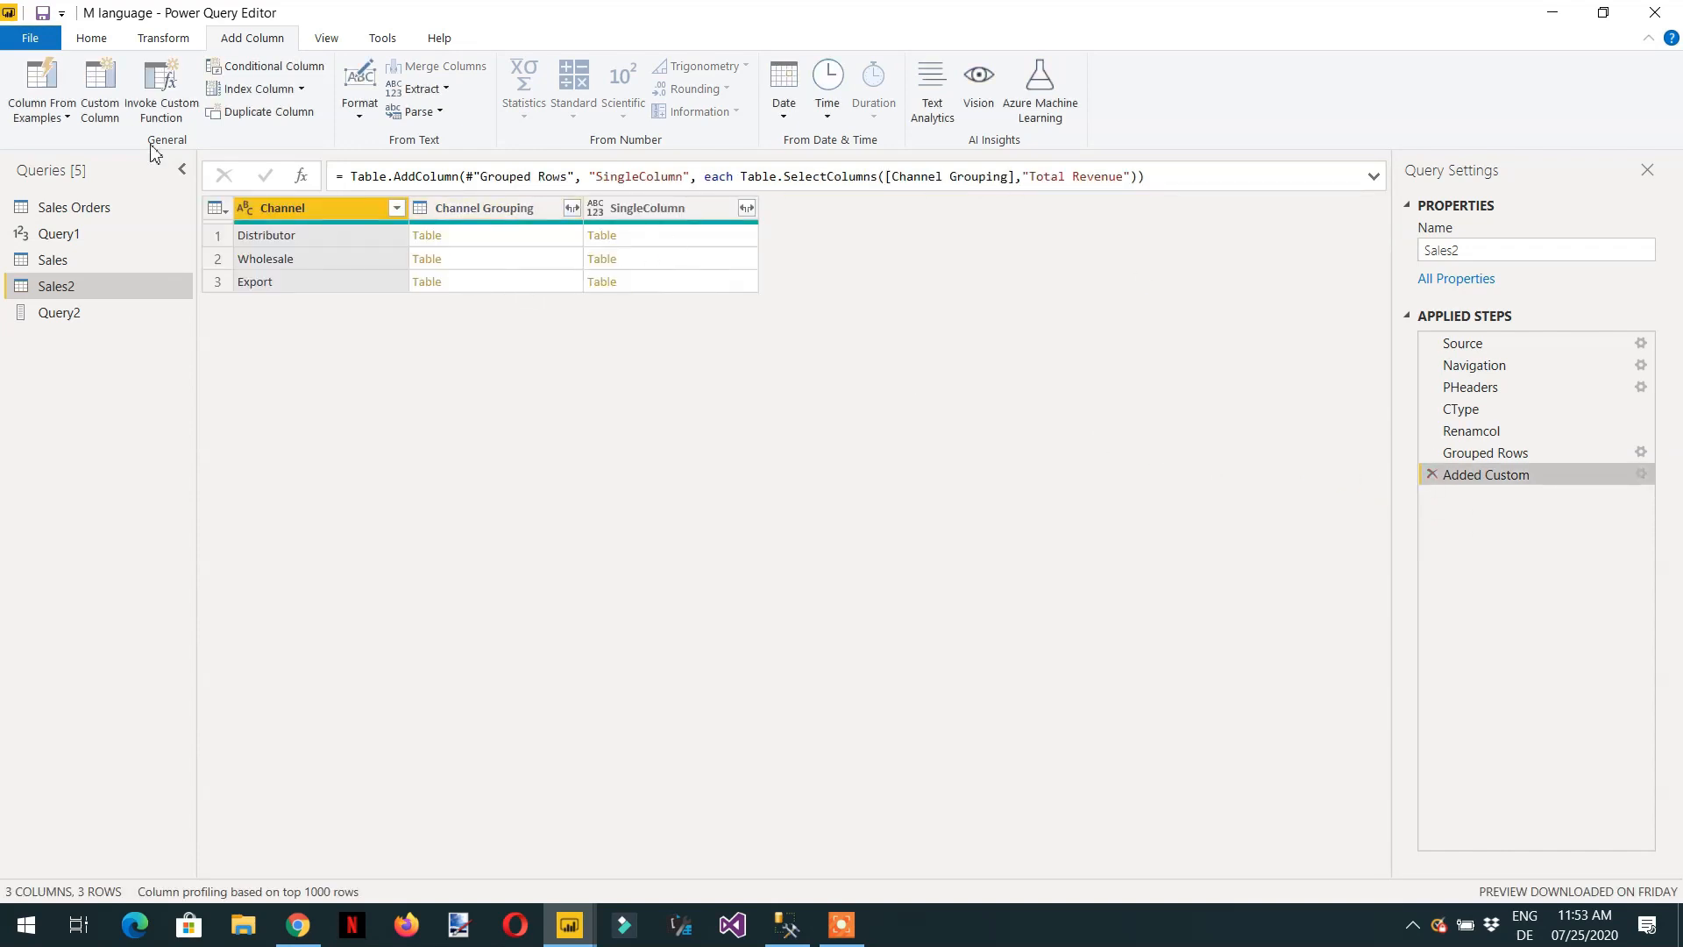
# Start a new custom column named Revenue and choose Table.AggregateTableColumn from the formula suggestions.
pyautogui.click(100, 96)
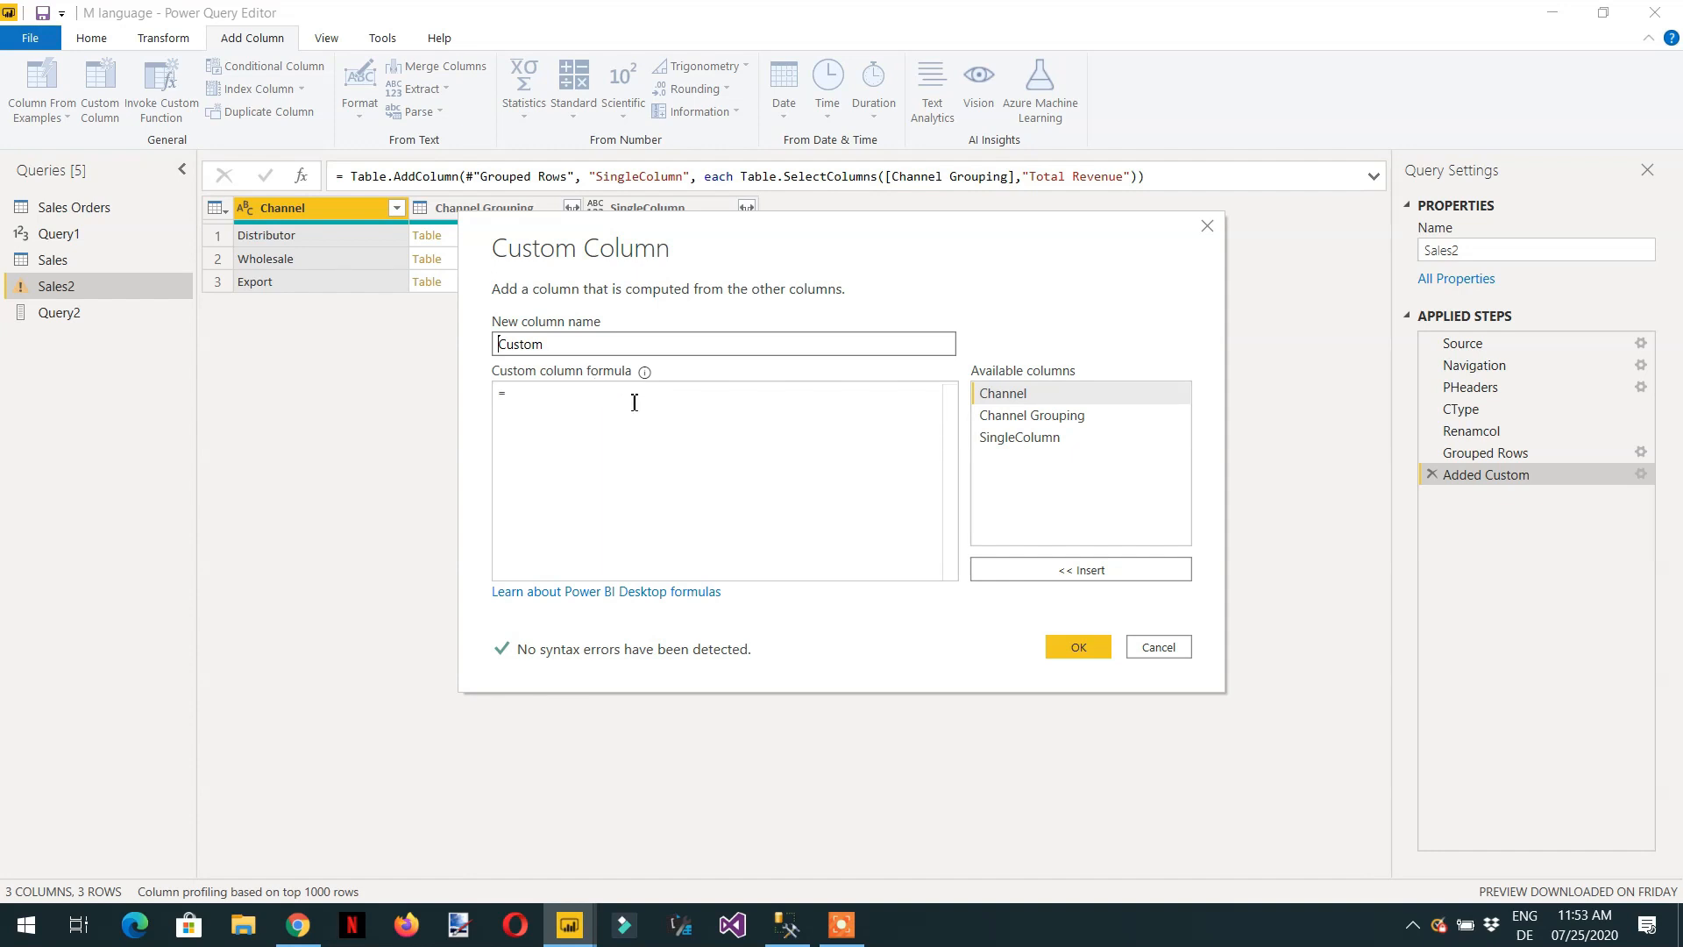
pyautogui.write('Revene')
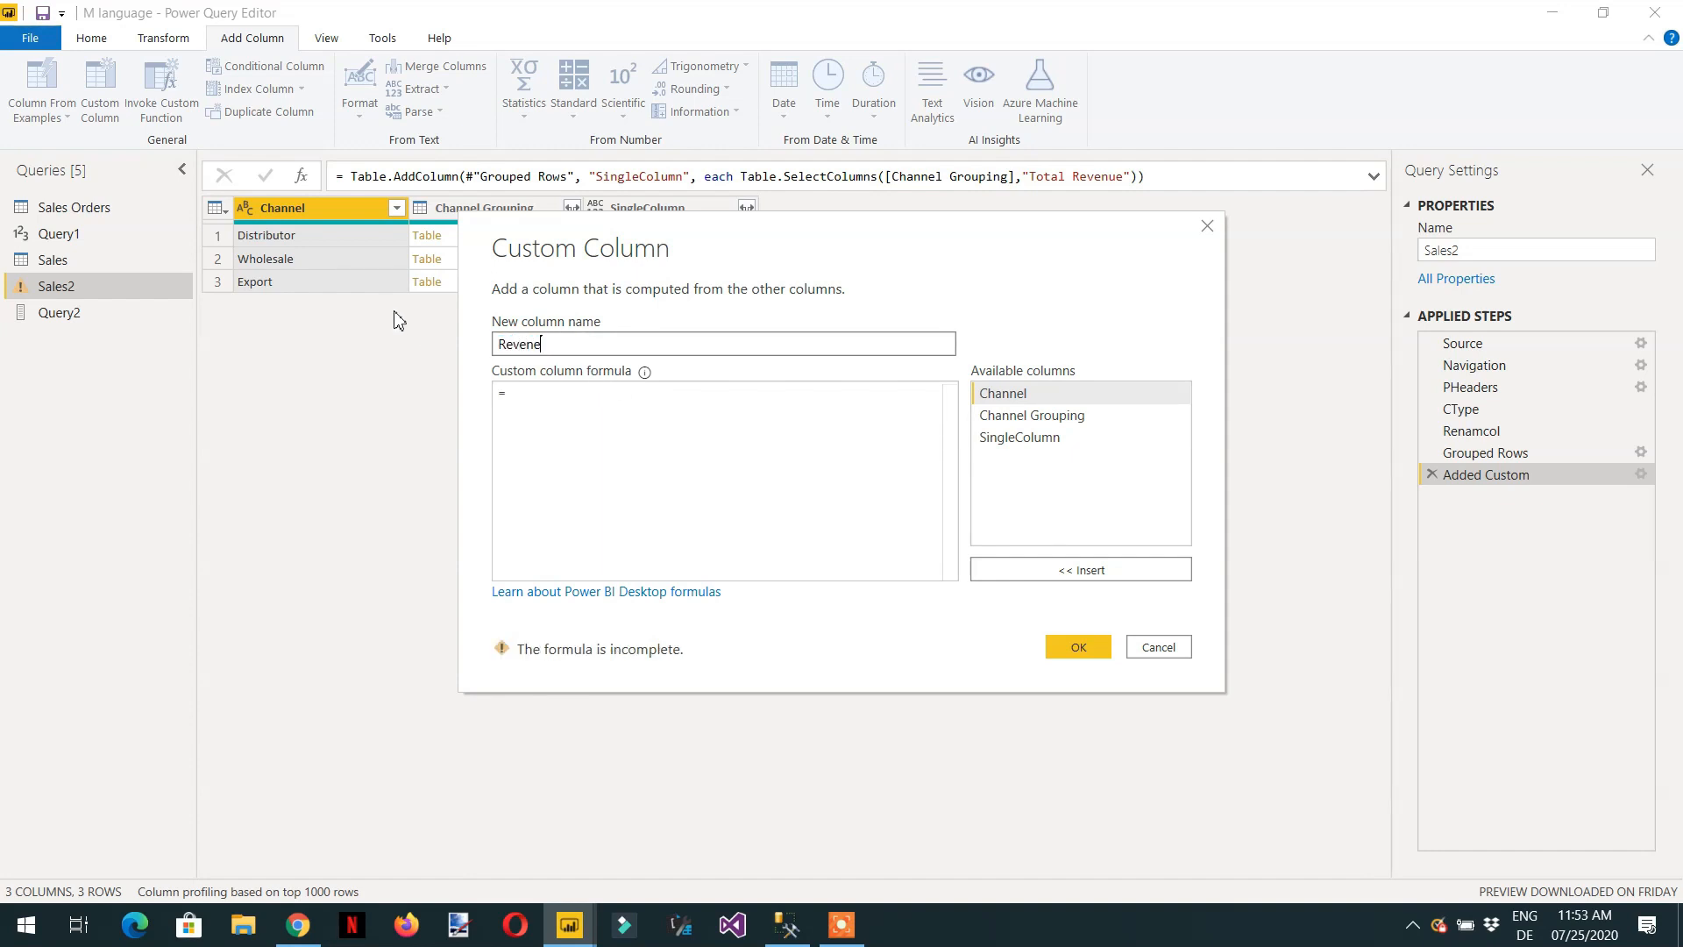
pyautogui.press('BackSpace')
pyautogui.press('Tab')
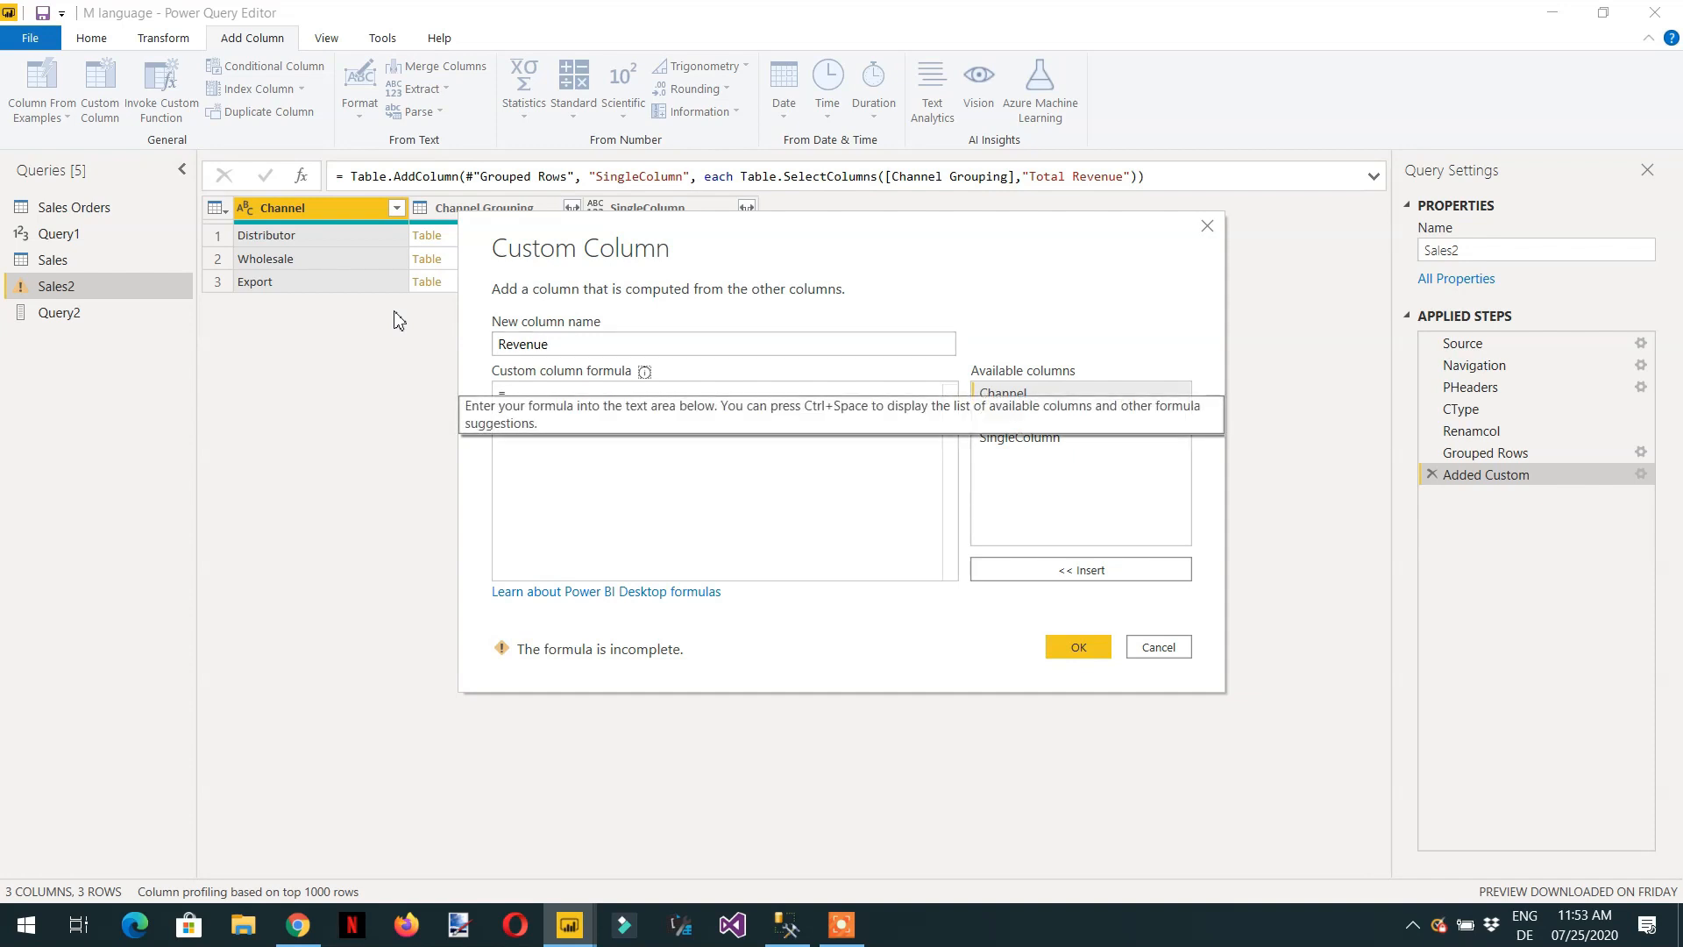
pyautogui.click(612, 504)
pyautogui.write('tabel.a')
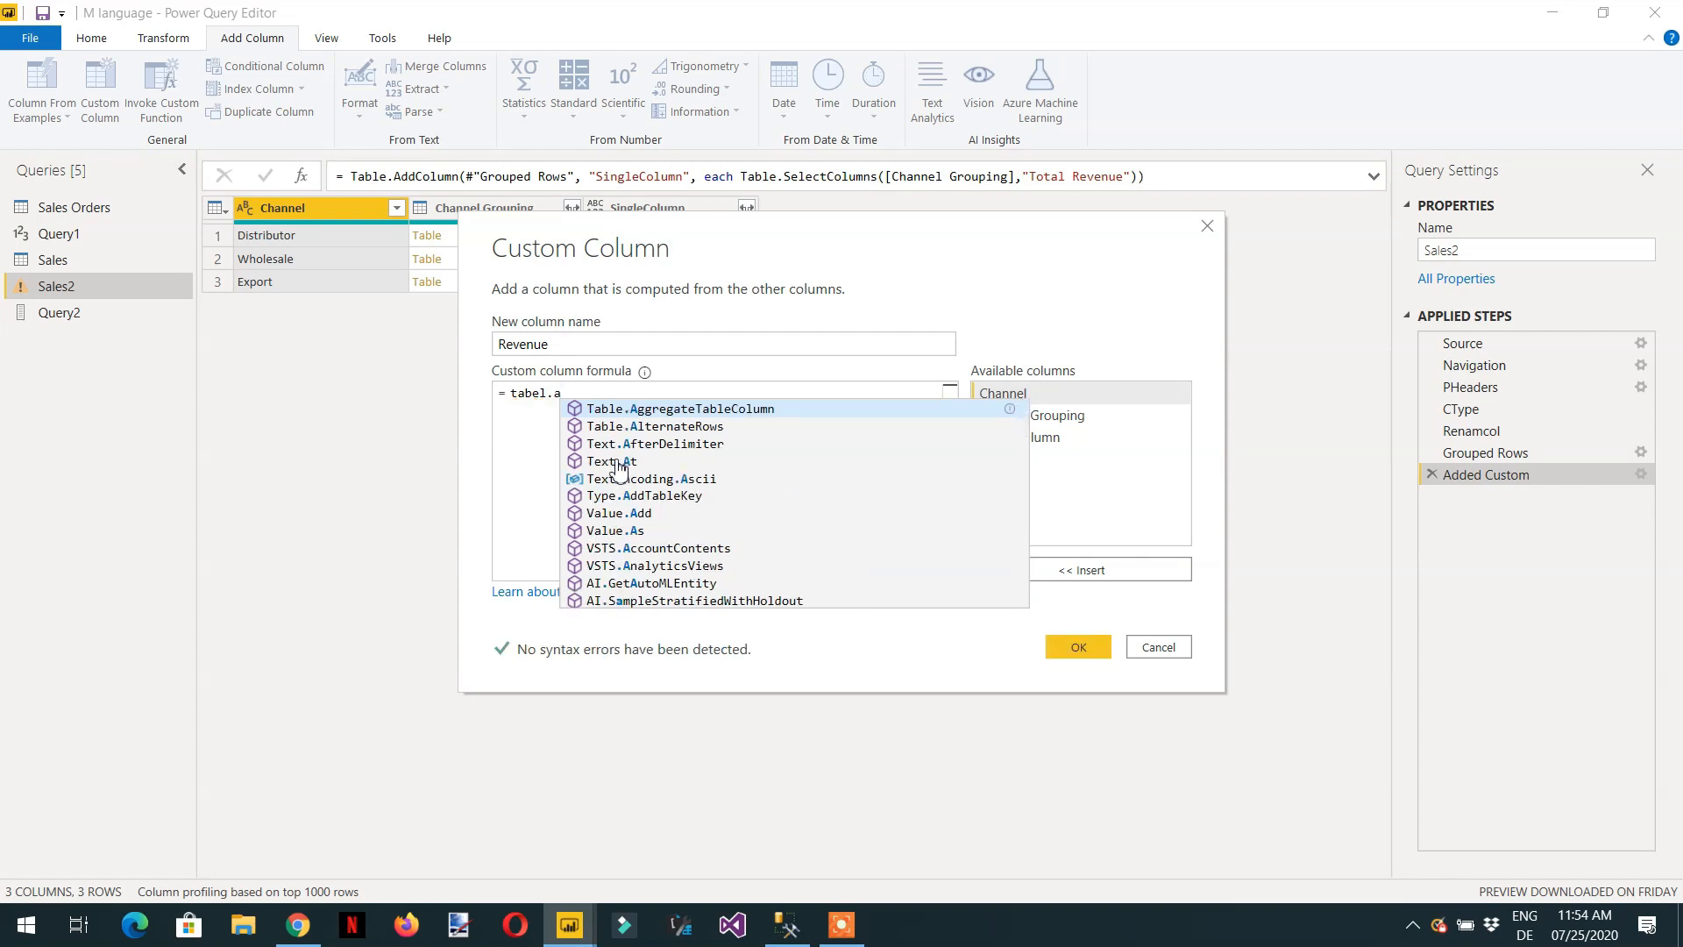
pyautogui.press('Return')
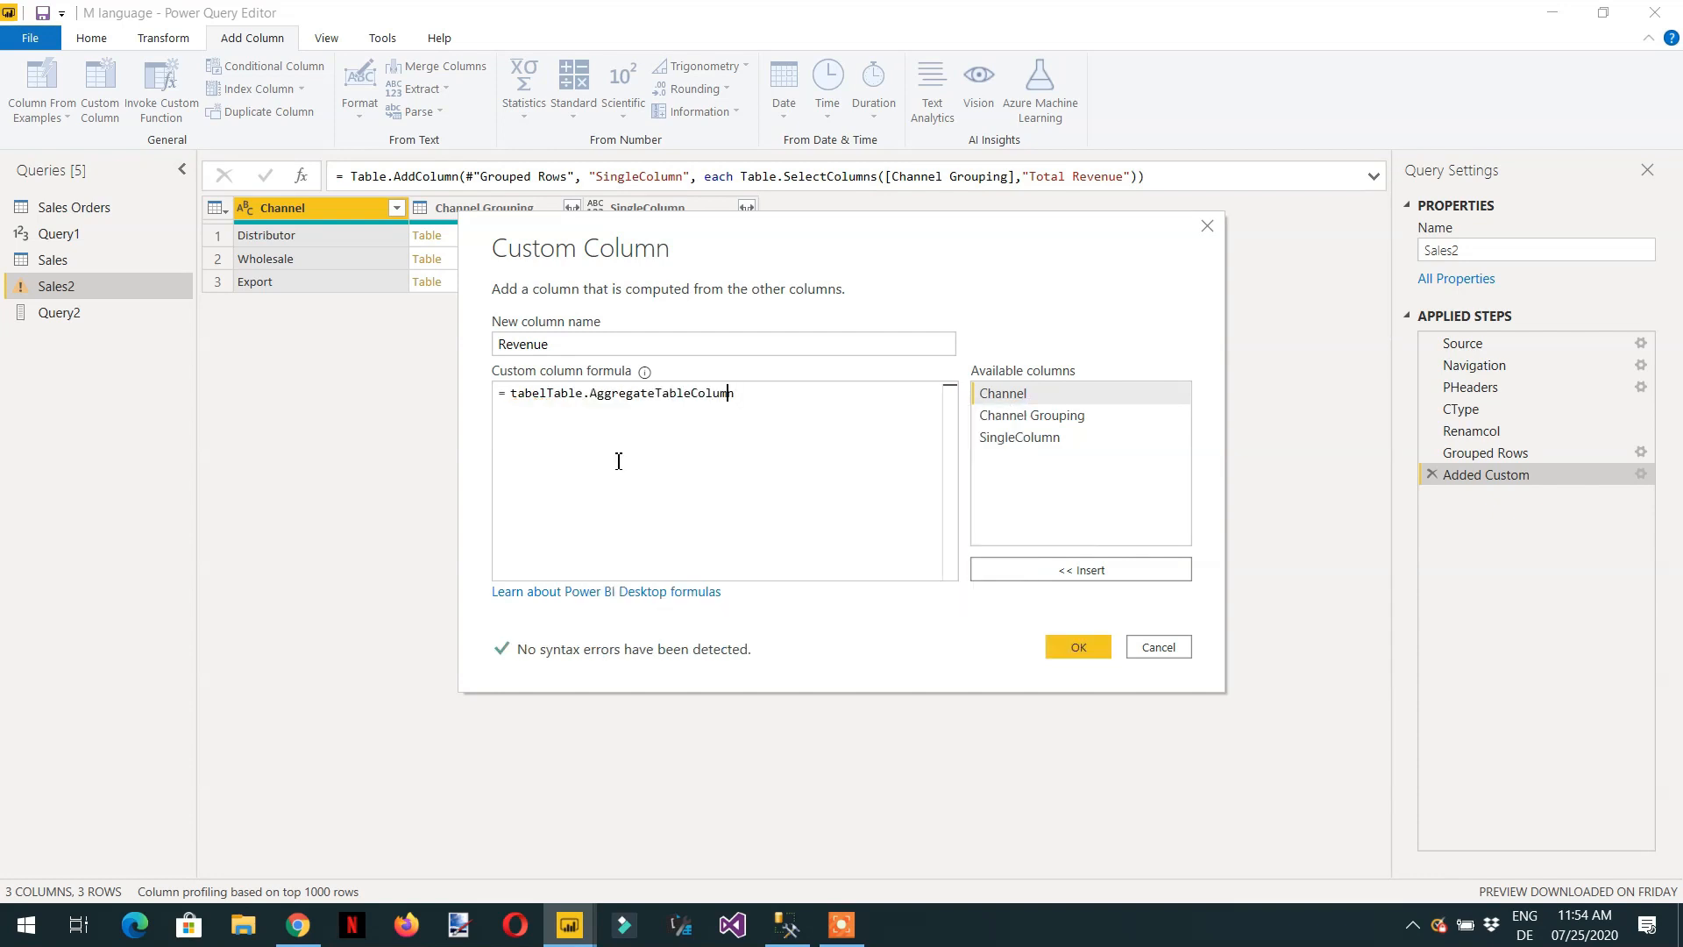
# Remove the stray "tabel" prefix so that the Revenue formula reads Table.AggregateTableColumn.
pyautogui.press('Left')
pyautogui.press('Left')
pyautogui.press('Left')
pyautogui.press('Left')
pyautogui.press('Left')
pyautogui.press('Left')
pyautogui.press('Left')
pyautogui.press('Left')
pyautogui.press('Left')
pyautogui.press('Left')
pyautogui.press('Left')
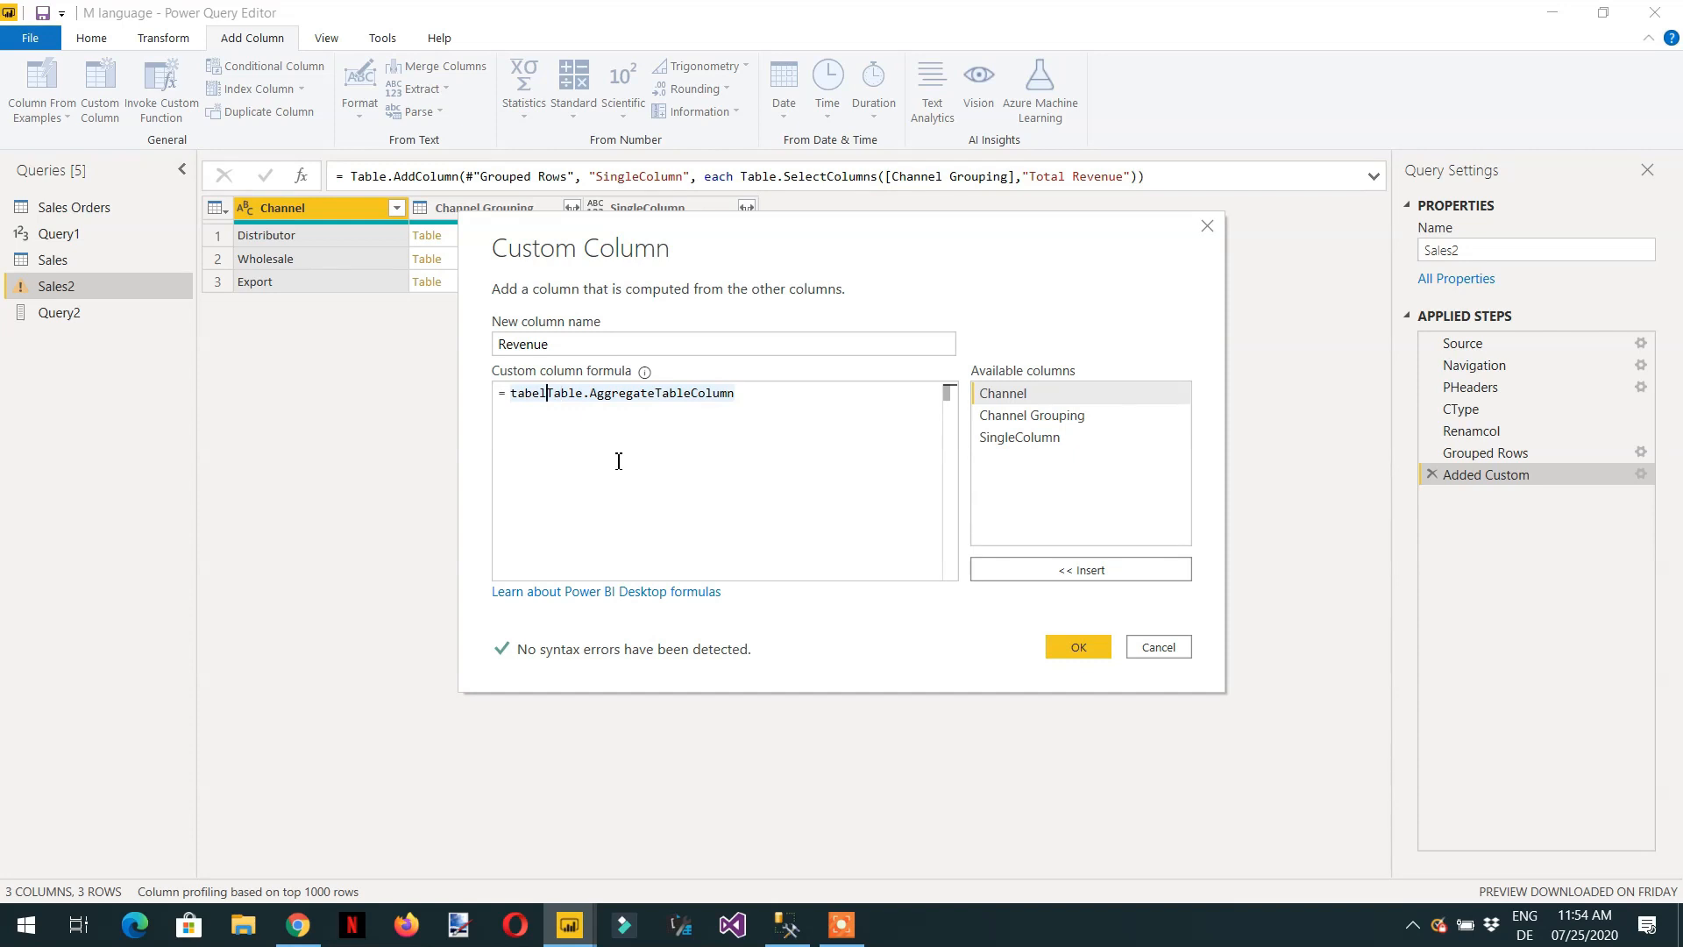
pyautogui.press('BackSpace')
pyautogui.press('BackSpace')
pyautogui.press('BackSpace')
pyautogui.press('BackSpace')
pyautogui.press('BackSpace')
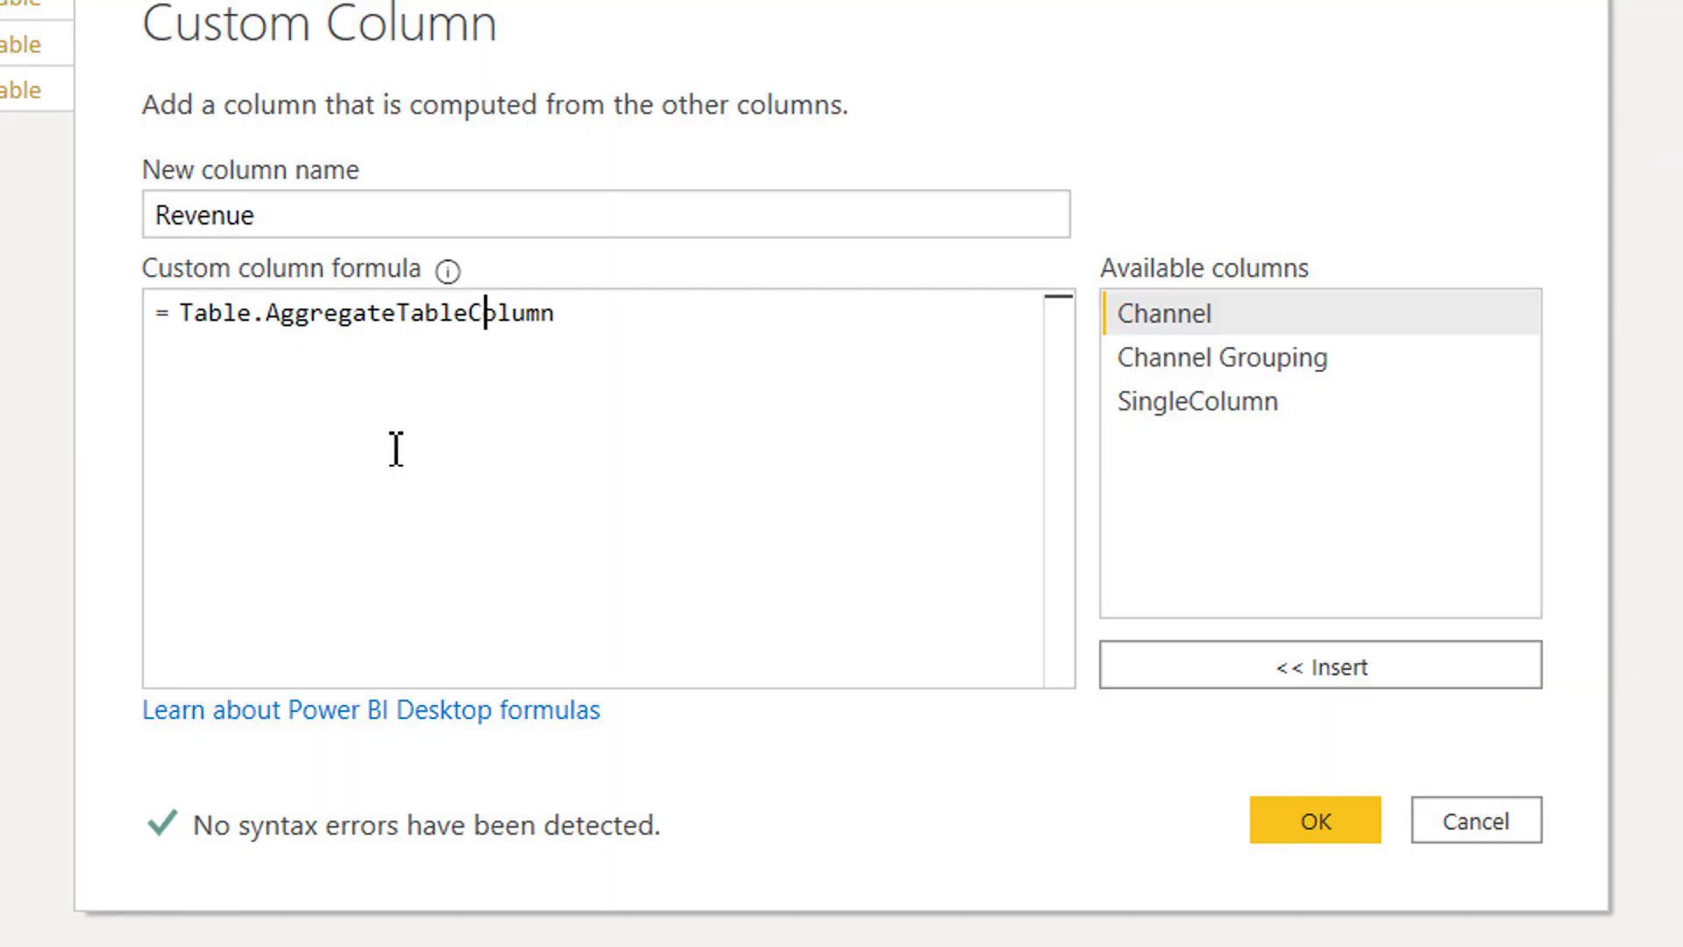
# Open the argument list of Table.AggregateTableColumn in the Revenue formula and insert the SingleColumn column as its table argument.
pyautogui.press('Right')
pyautogui.press('Right')
pyautogui.press('Right')
pyautogui.press('Right')
pyautogui.press('Right')
pyautogui.write('(')
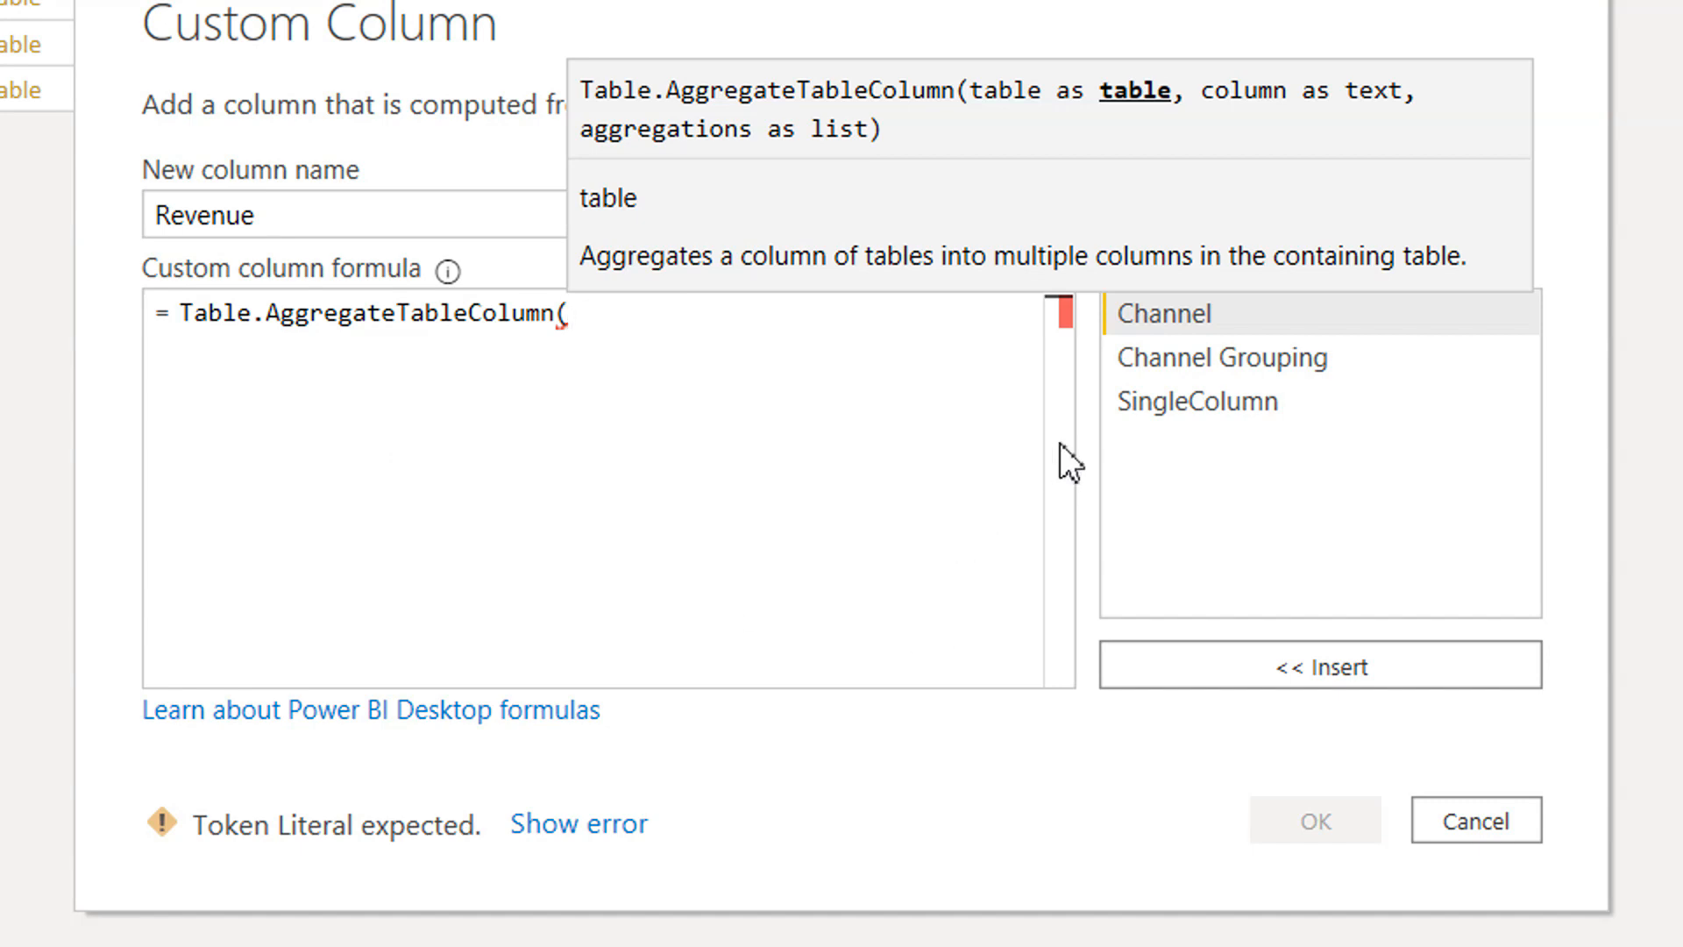
pyautogui.doubleClick(1129, 412)
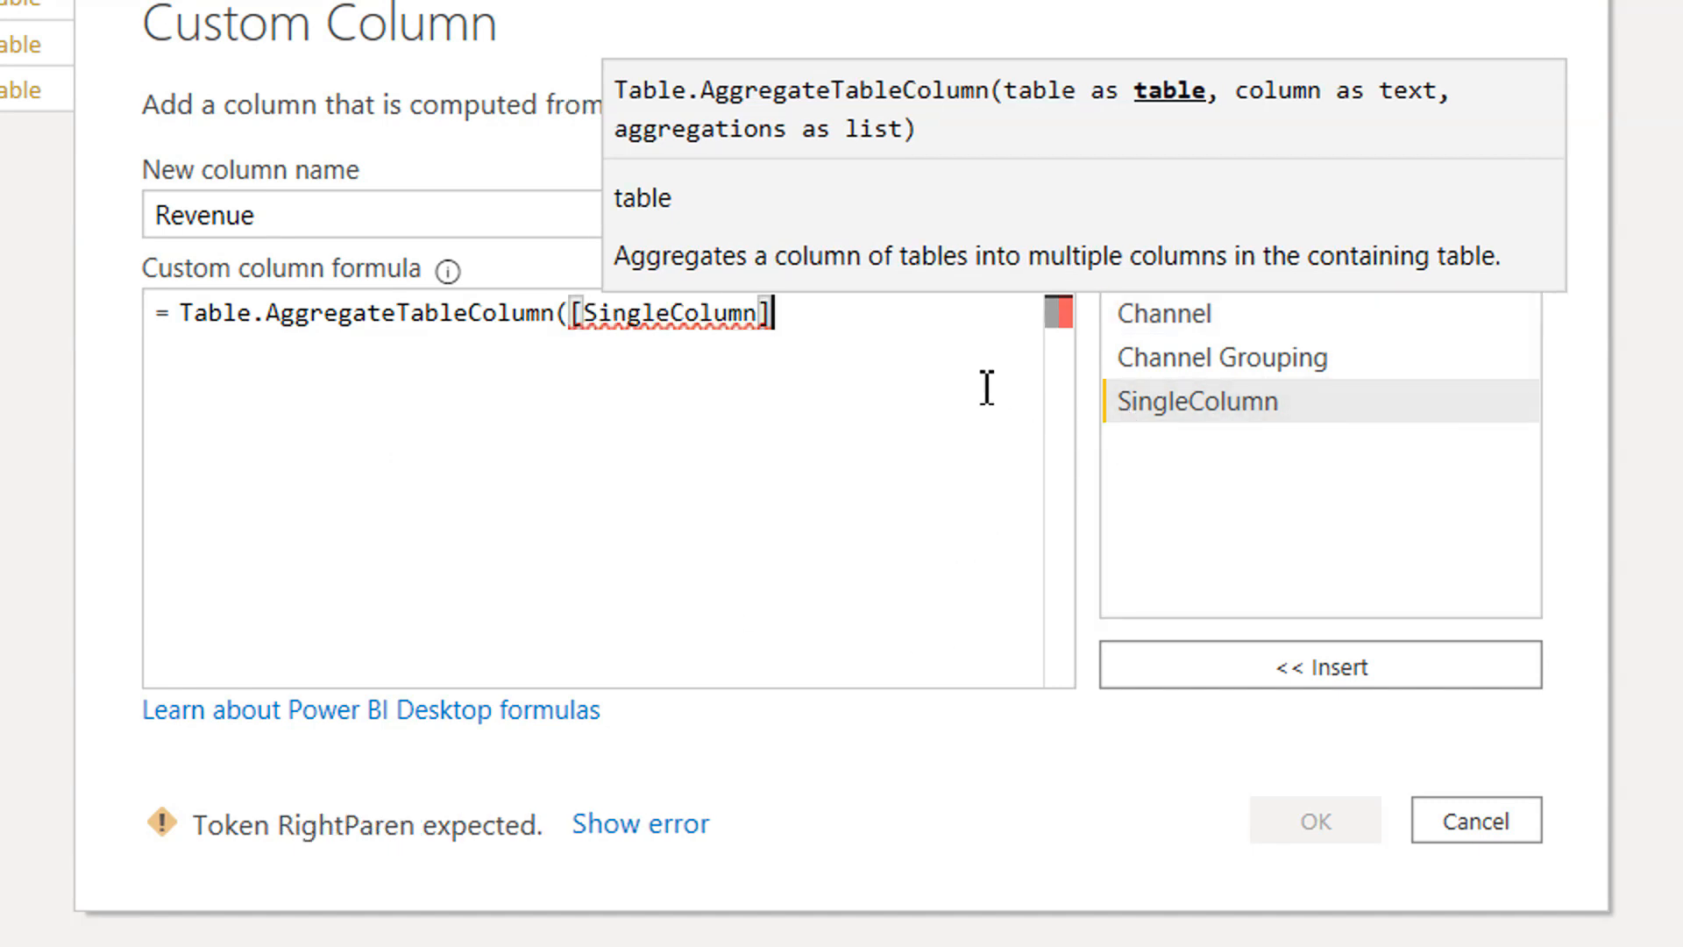
# Give "Total Revenue" as the column argument, close the Table.AggregateTableColumn formula and try to add the Revenue column.
pyautogui.write(',""')
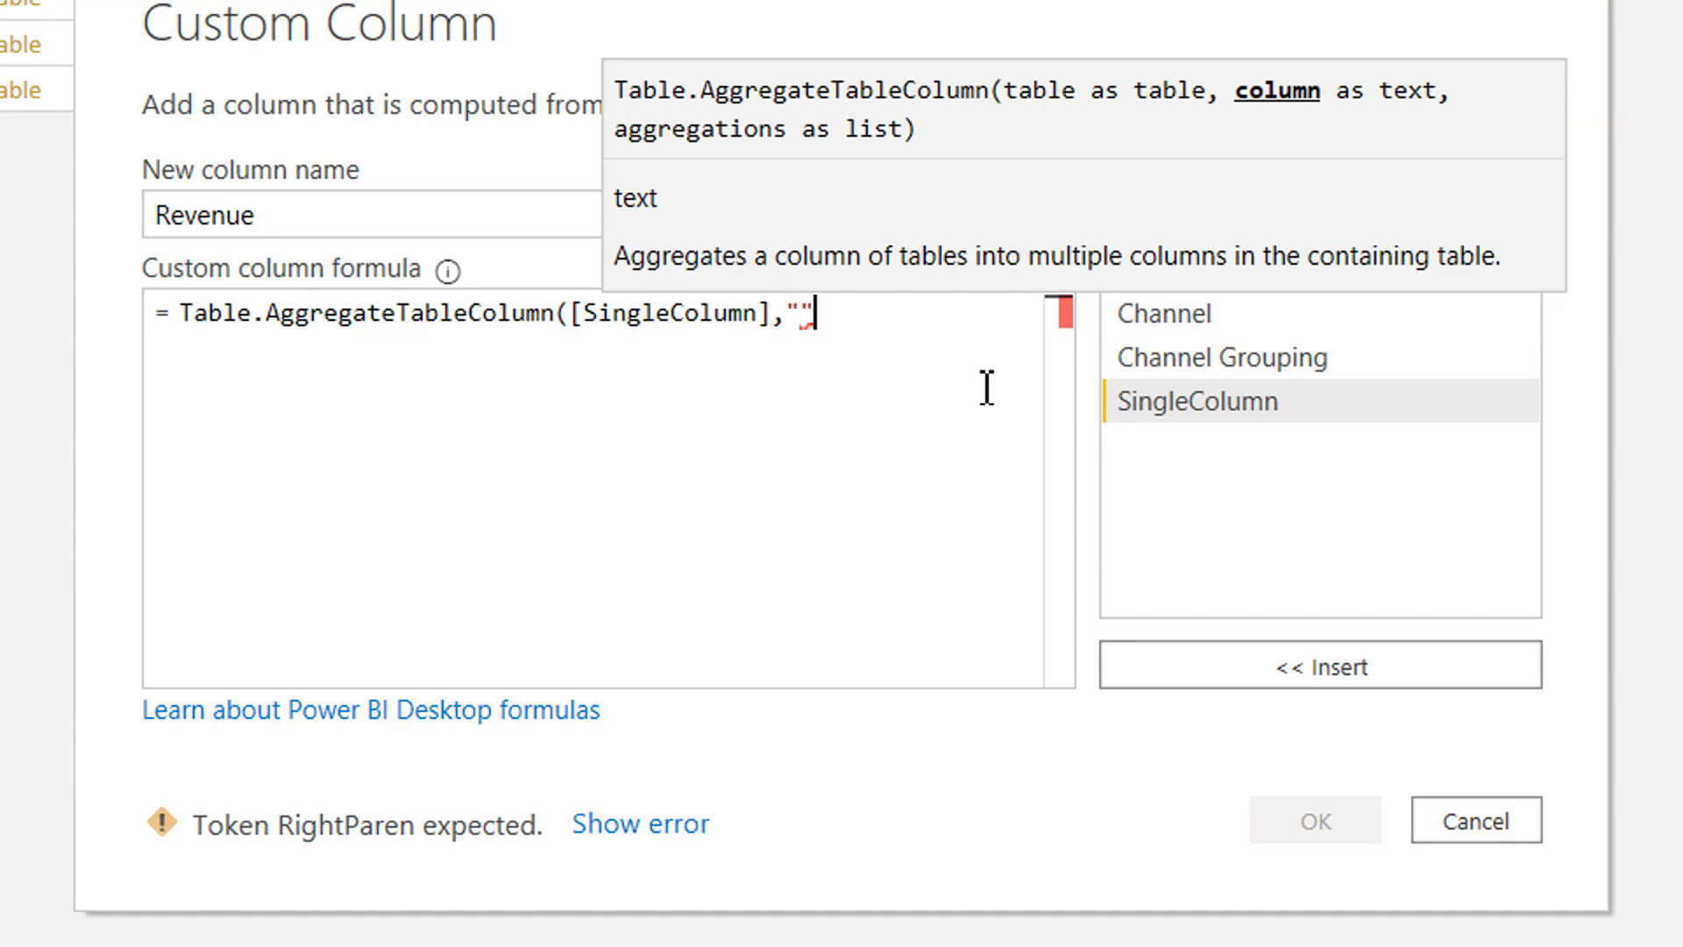
pyautogui.write('Z')
pyautogui.press('BackSpace')
pyautogui.write('Toal')
pyautogui.press('BackSpace')
pyautogui.write('tal Revenue"')
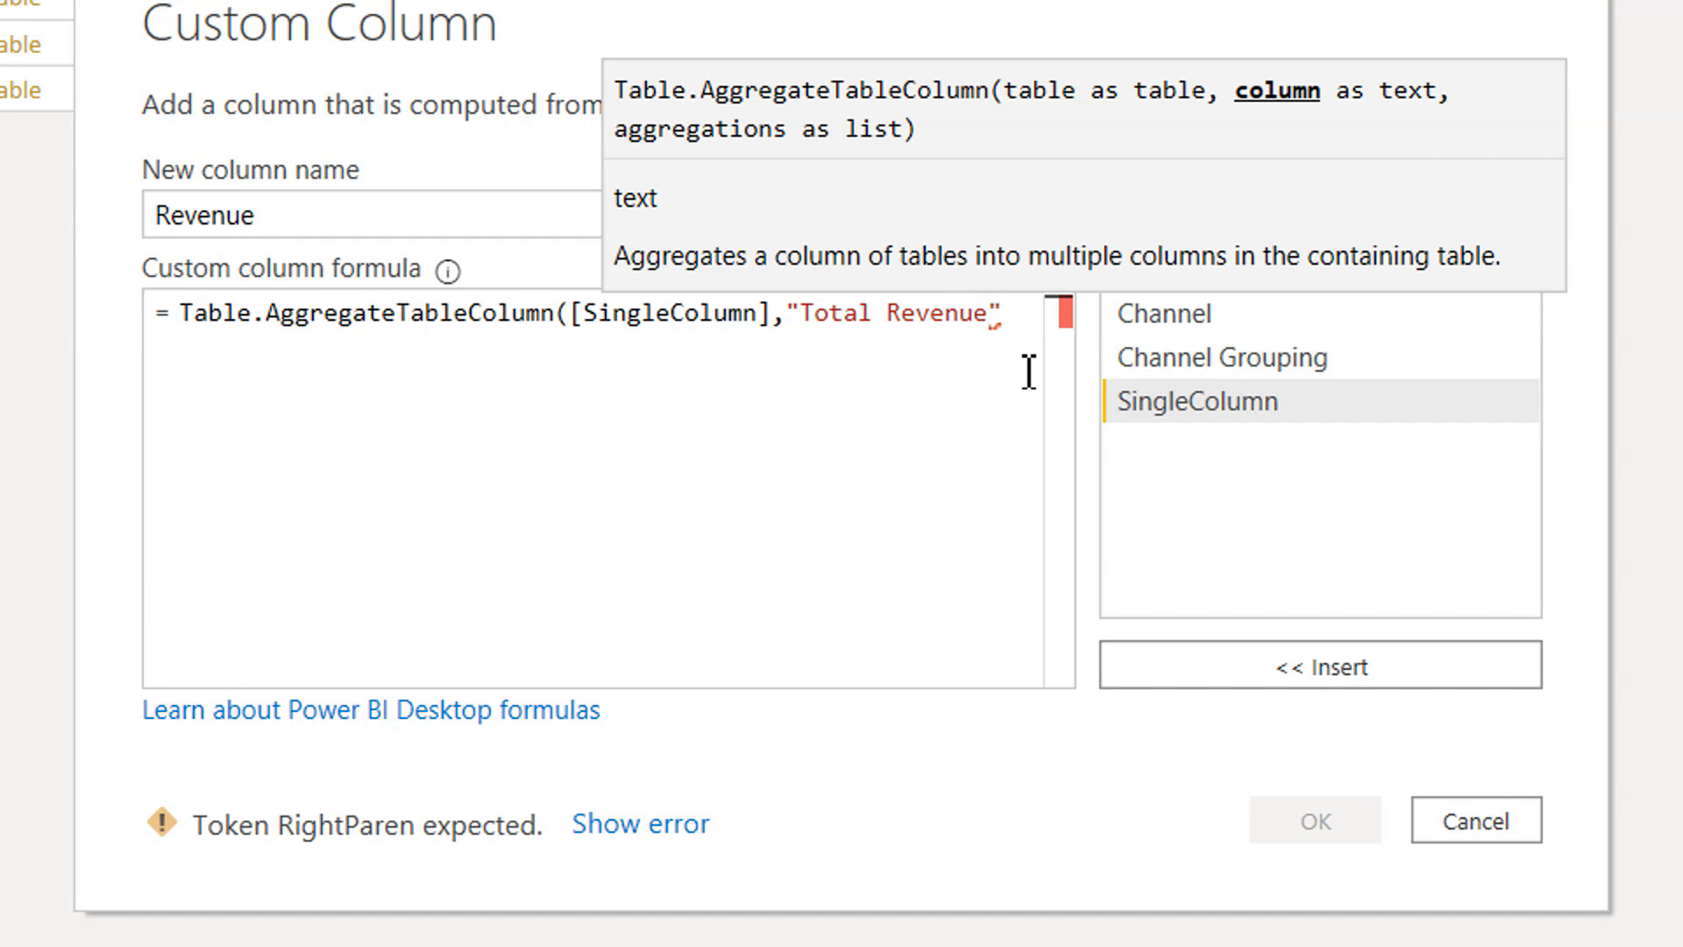
pyautogui.write(')')
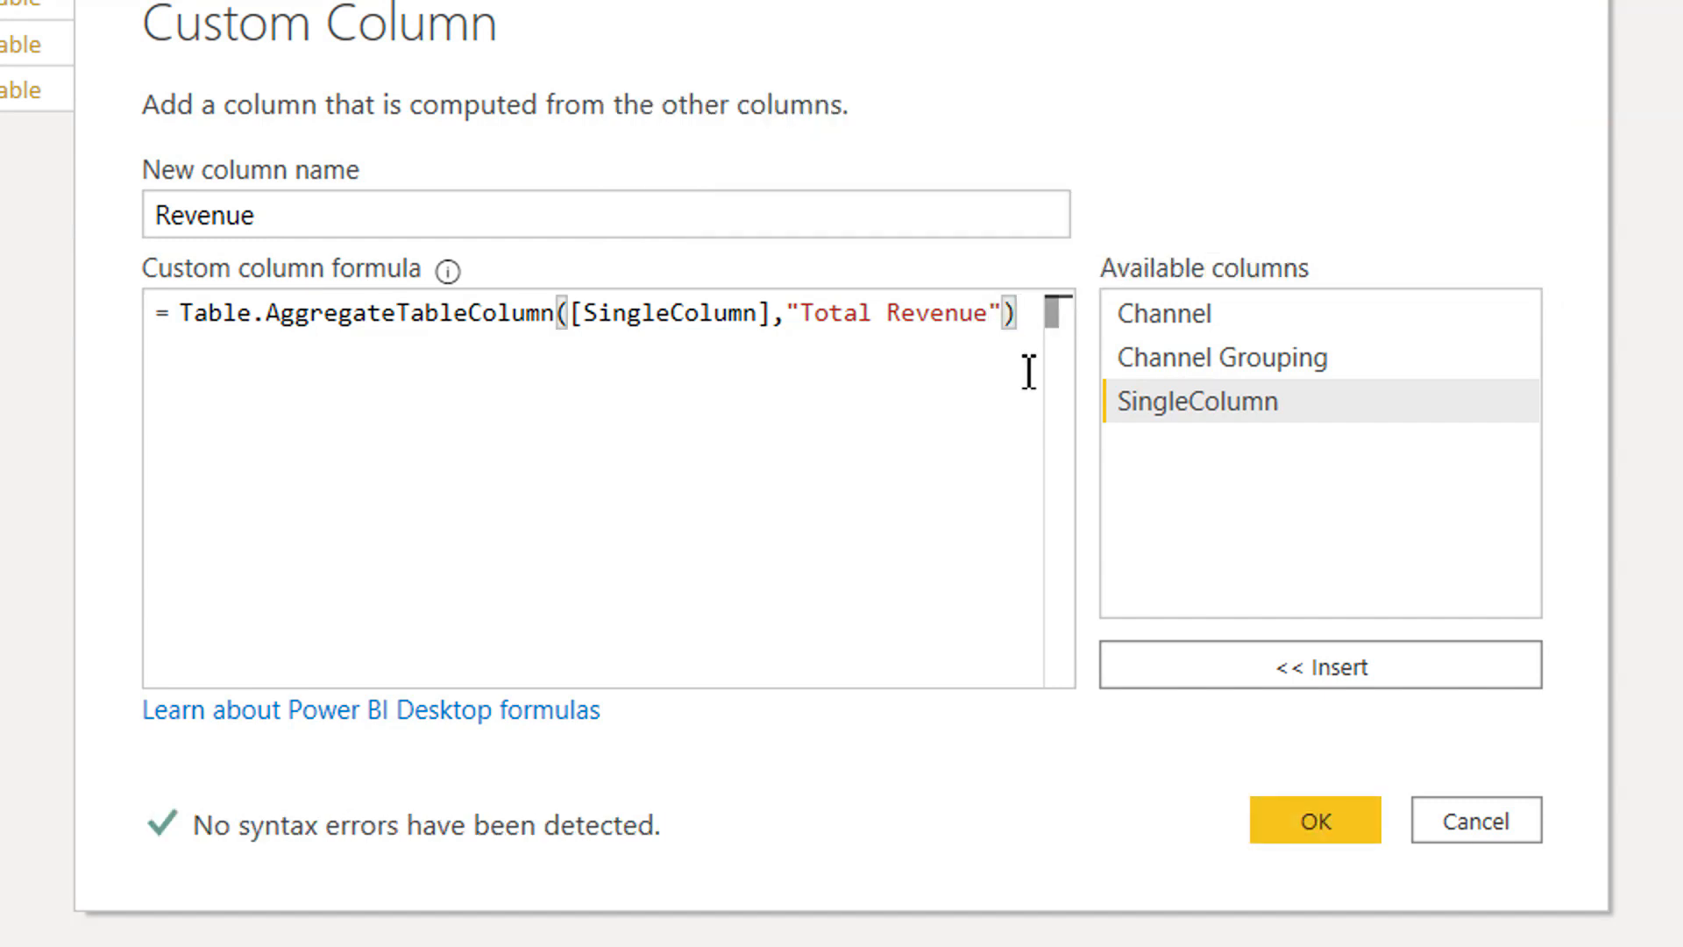
pyautogui.press('Return')
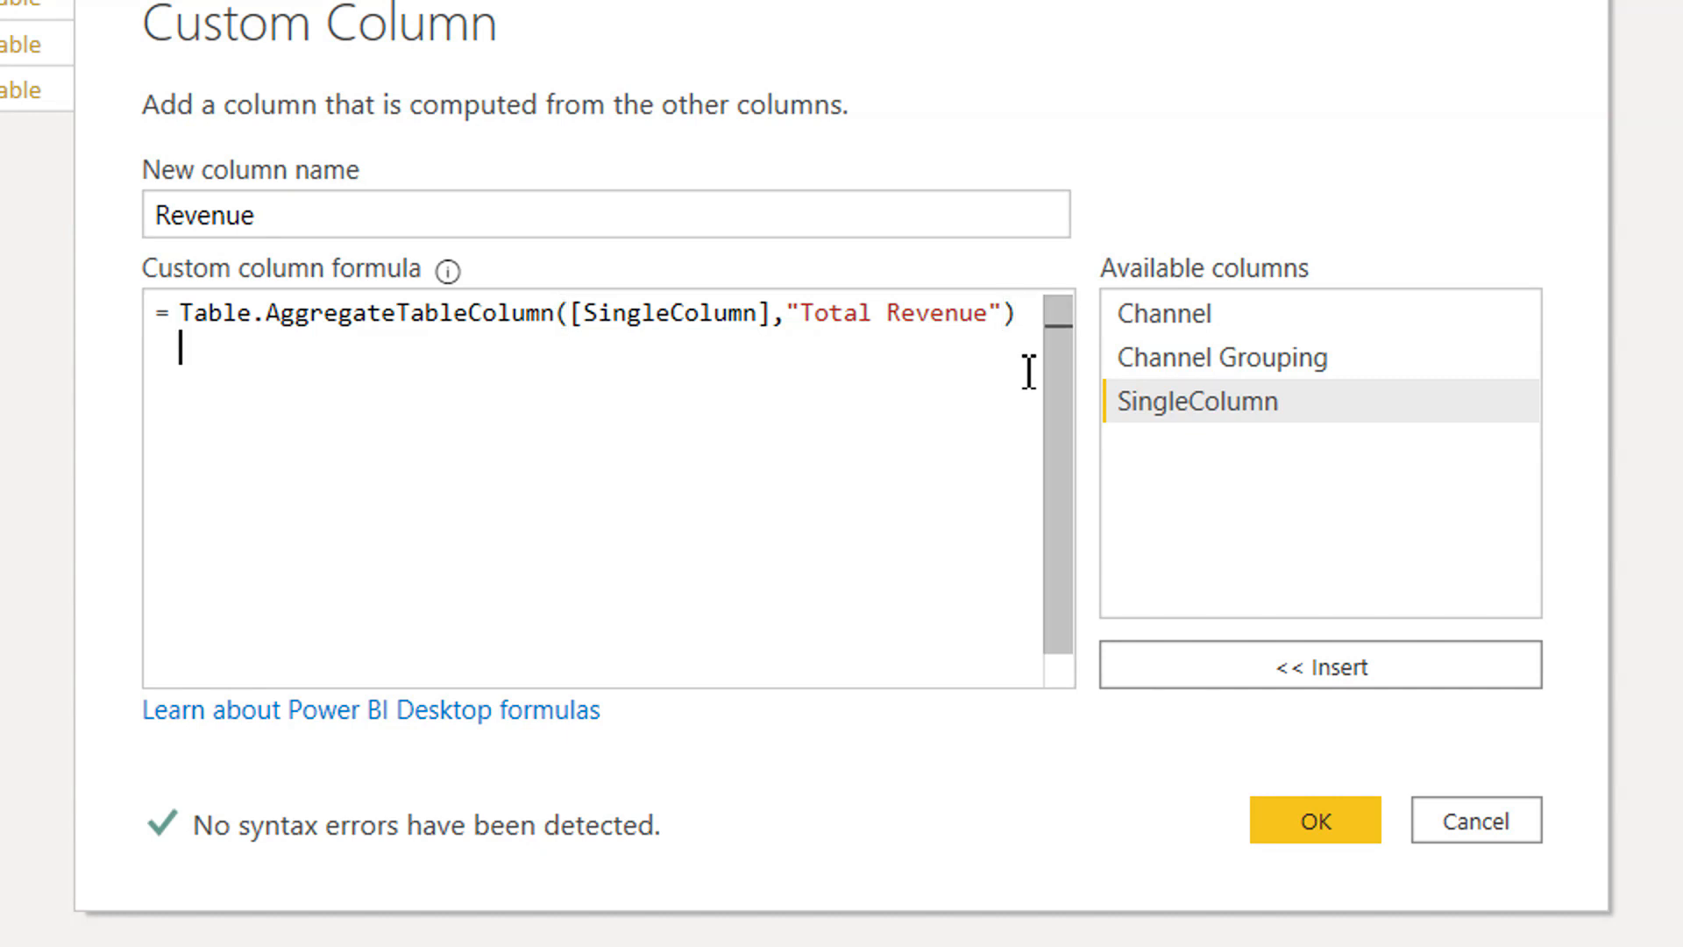
pyautogui.click(1306, 817)
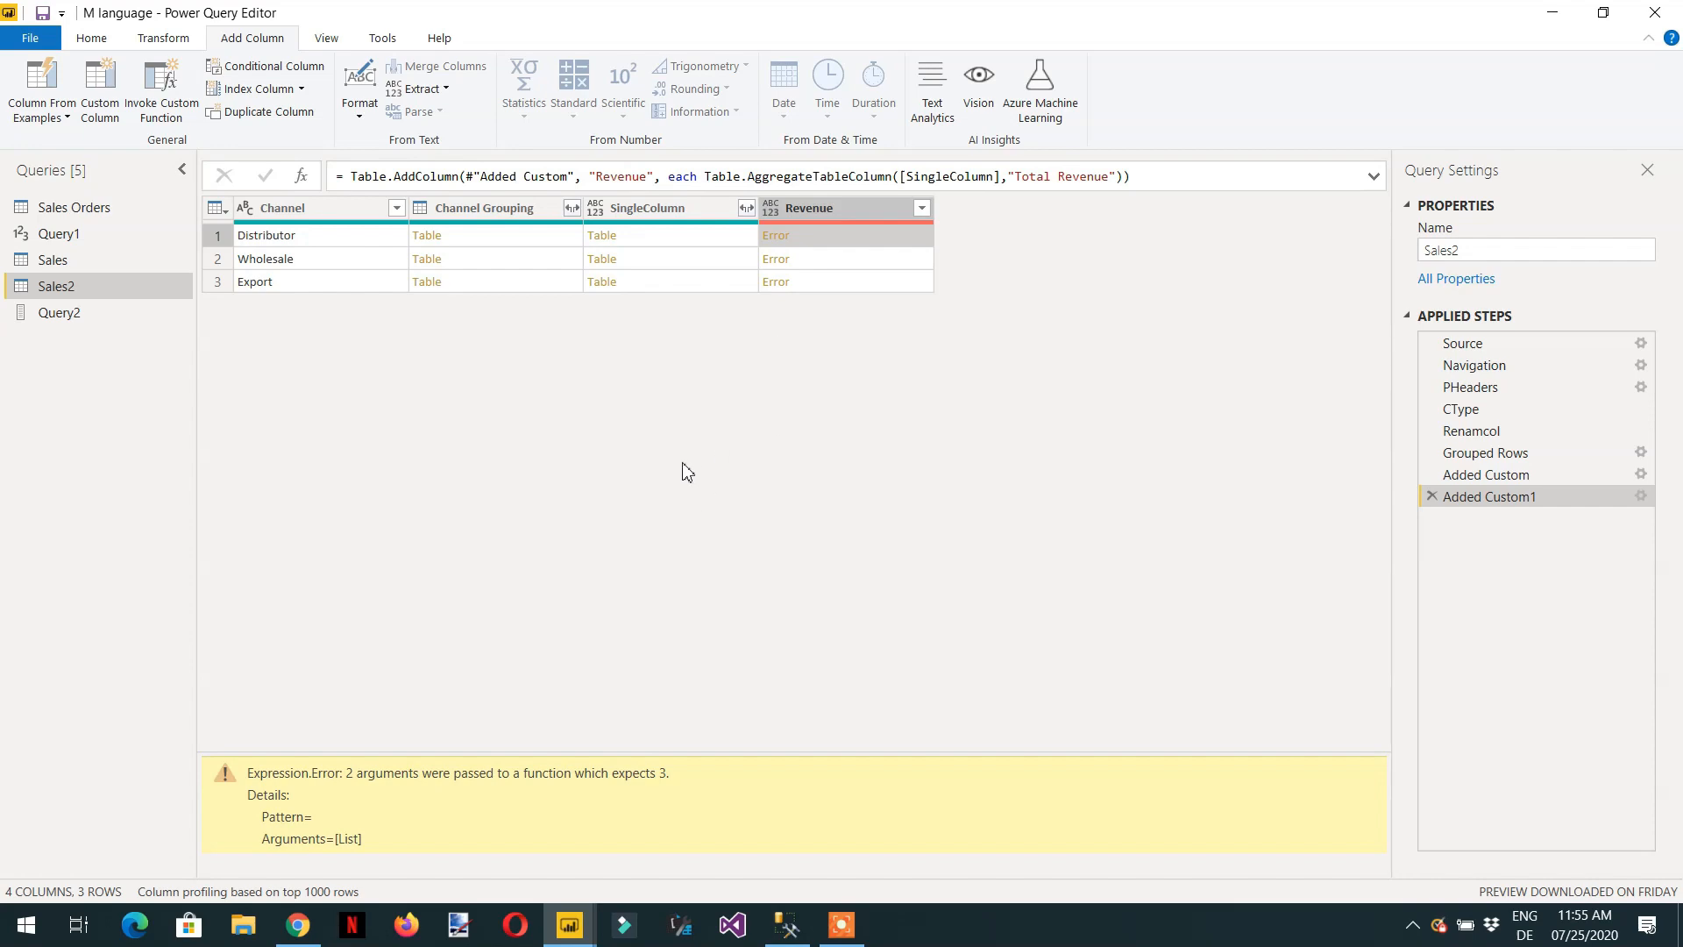
# Check the Table.AggregateTableColumn syntax on the documentation page in the browser, and delete the Added Custom1 step in Power Query Editor.
pyautogui.hotkey('alt', 'Tab')
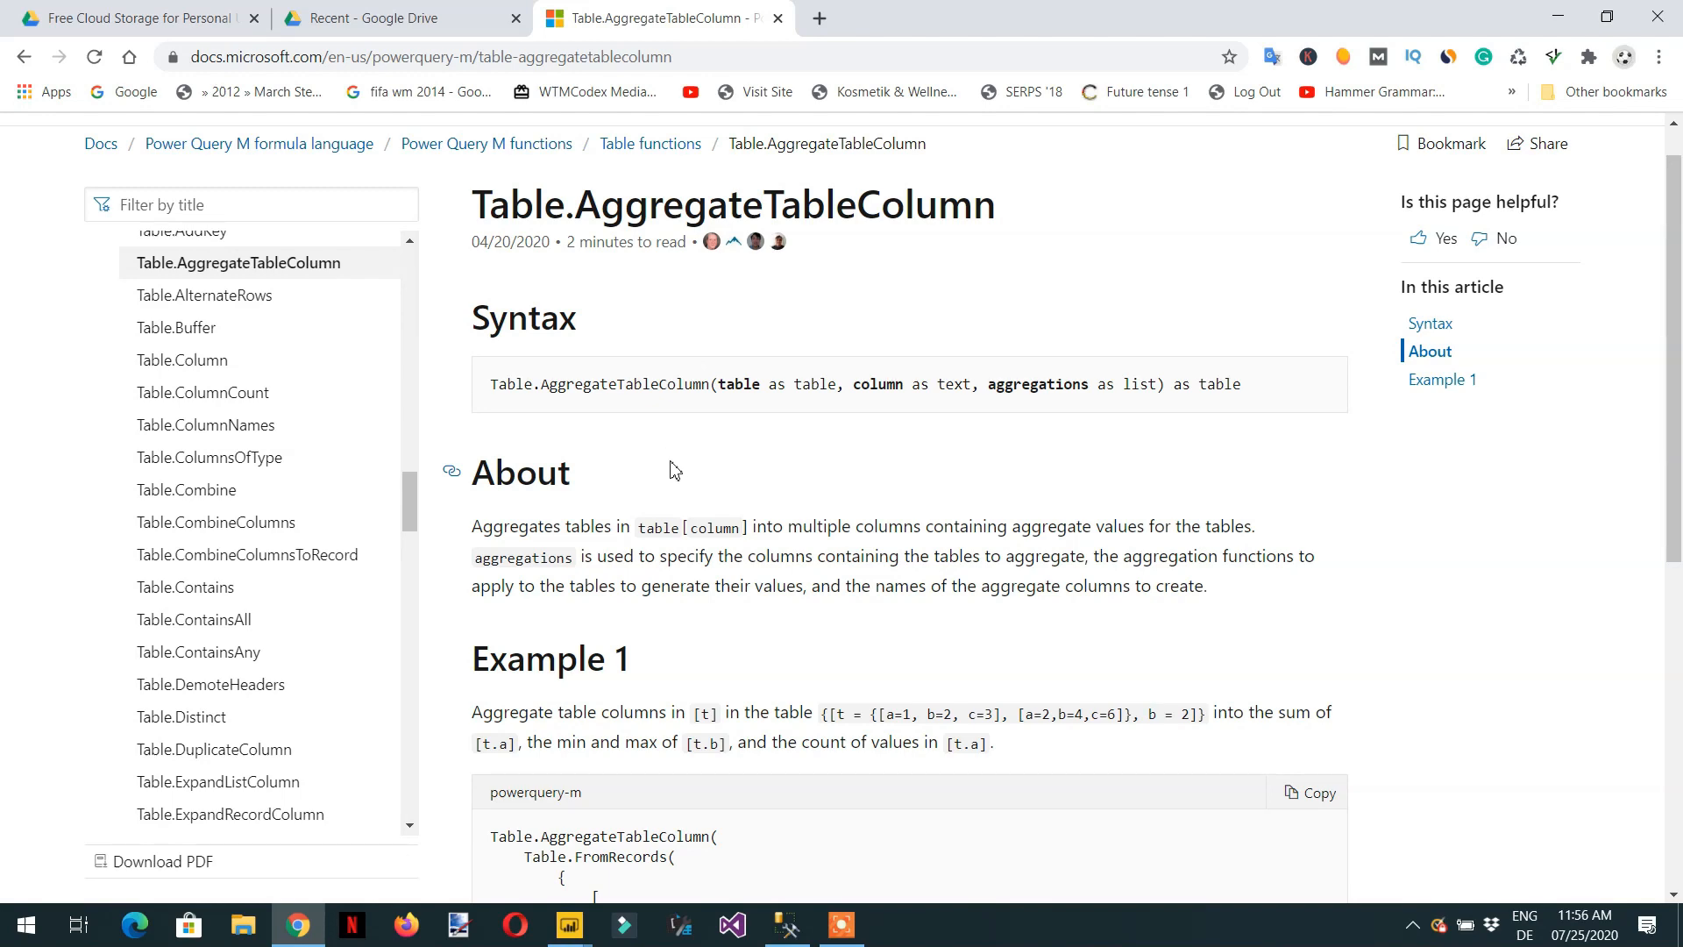
pyautogui.hotkey('alt', 'Tab')
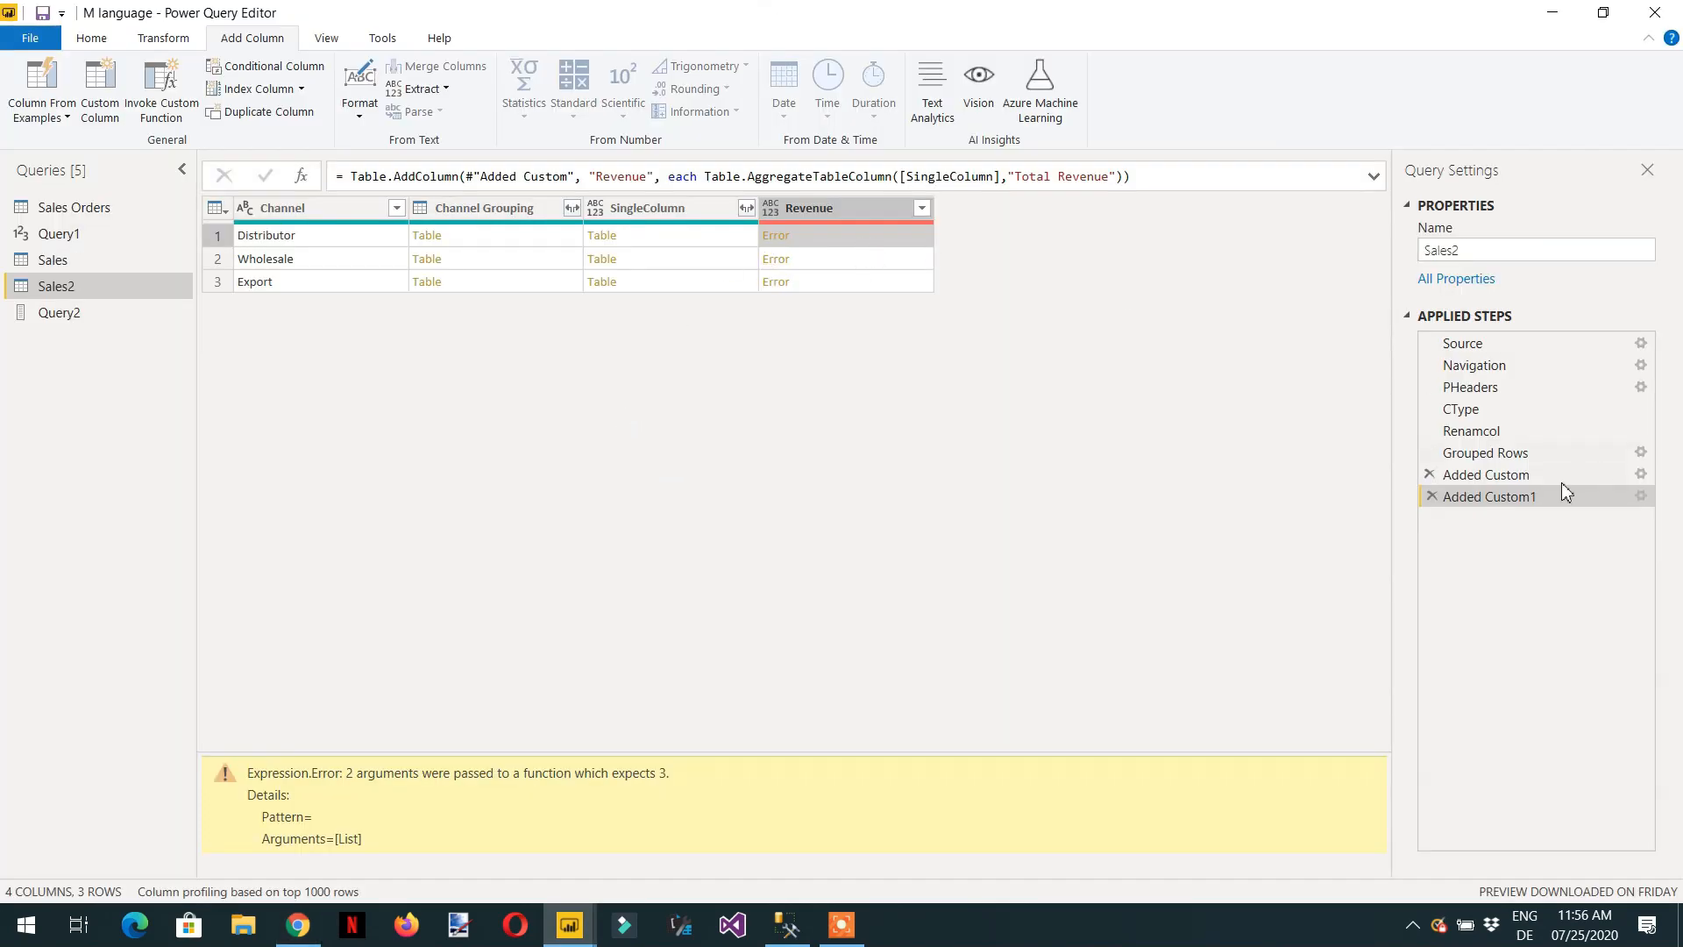
pyautogui.click(1432, 496)
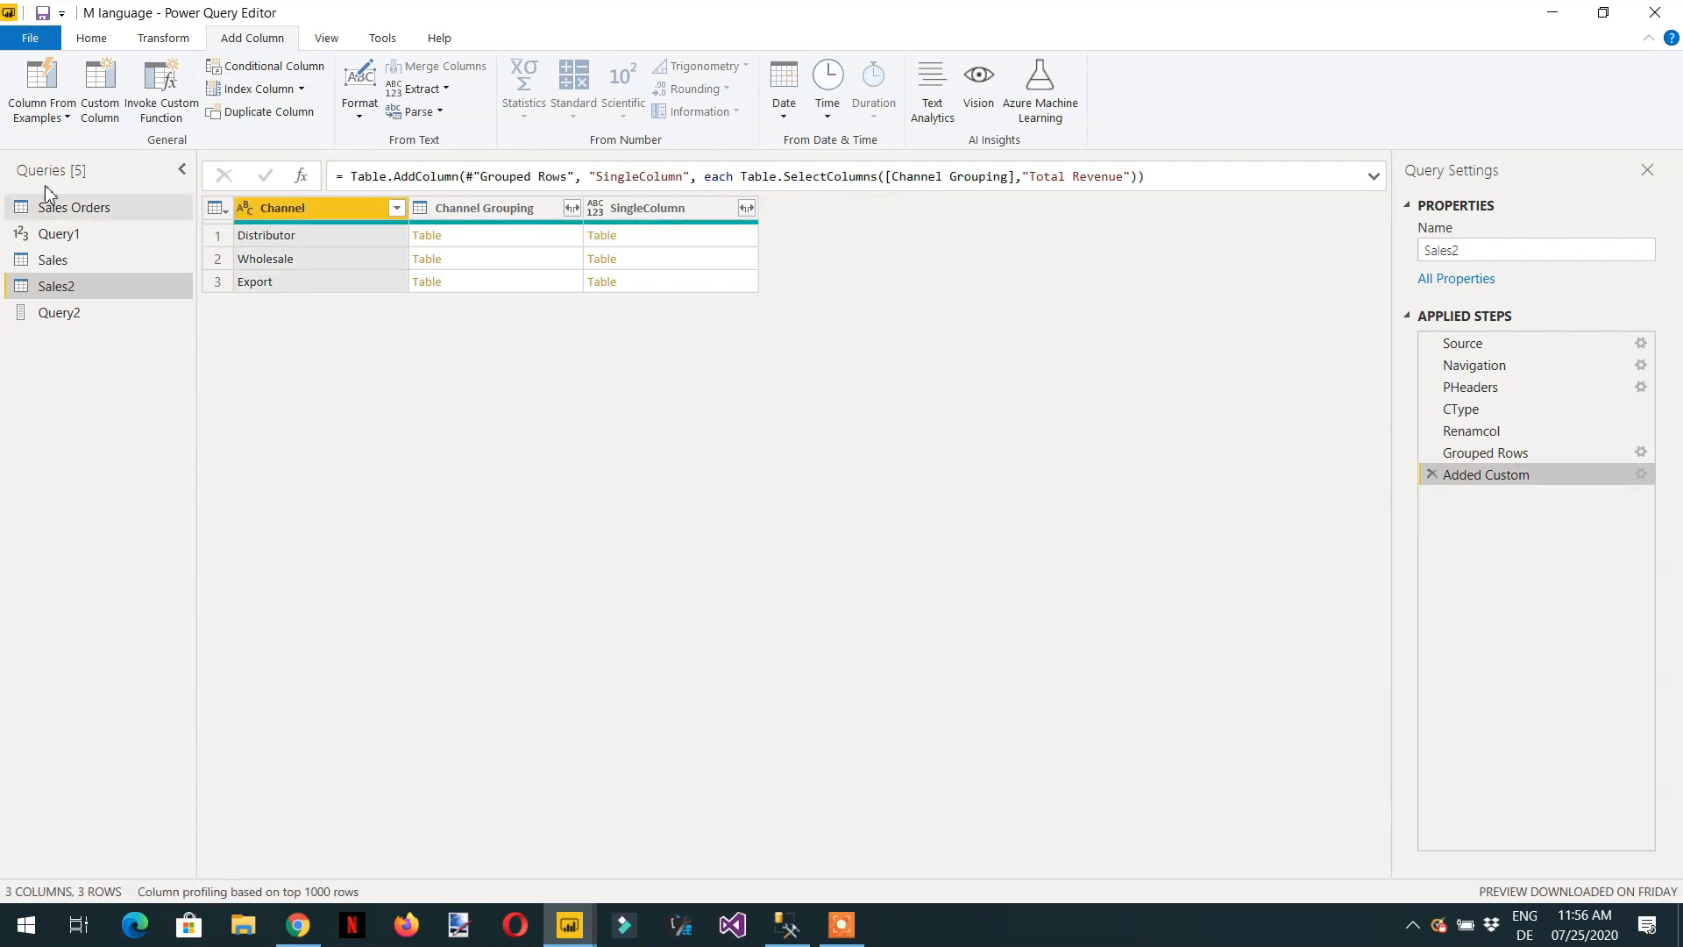
# Start a new custom column and name it Revenue.
pyautogui.click(104, 114)
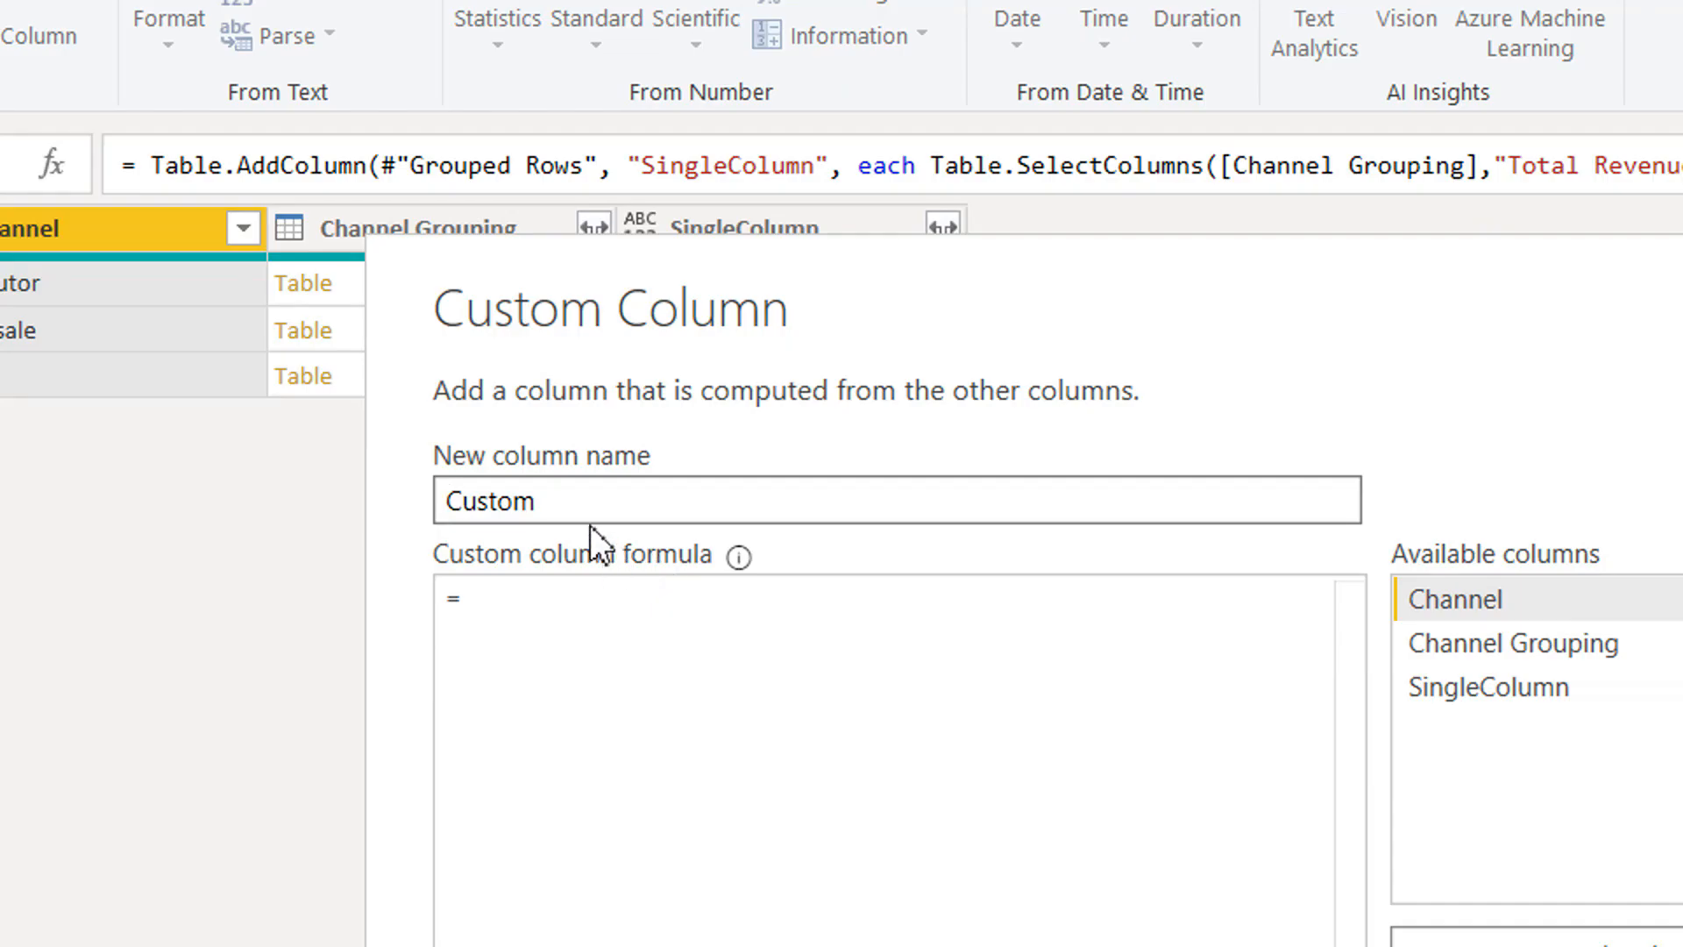
pyautogui.moveTo(582, 511); pyautogui.dragTo(375, 501)
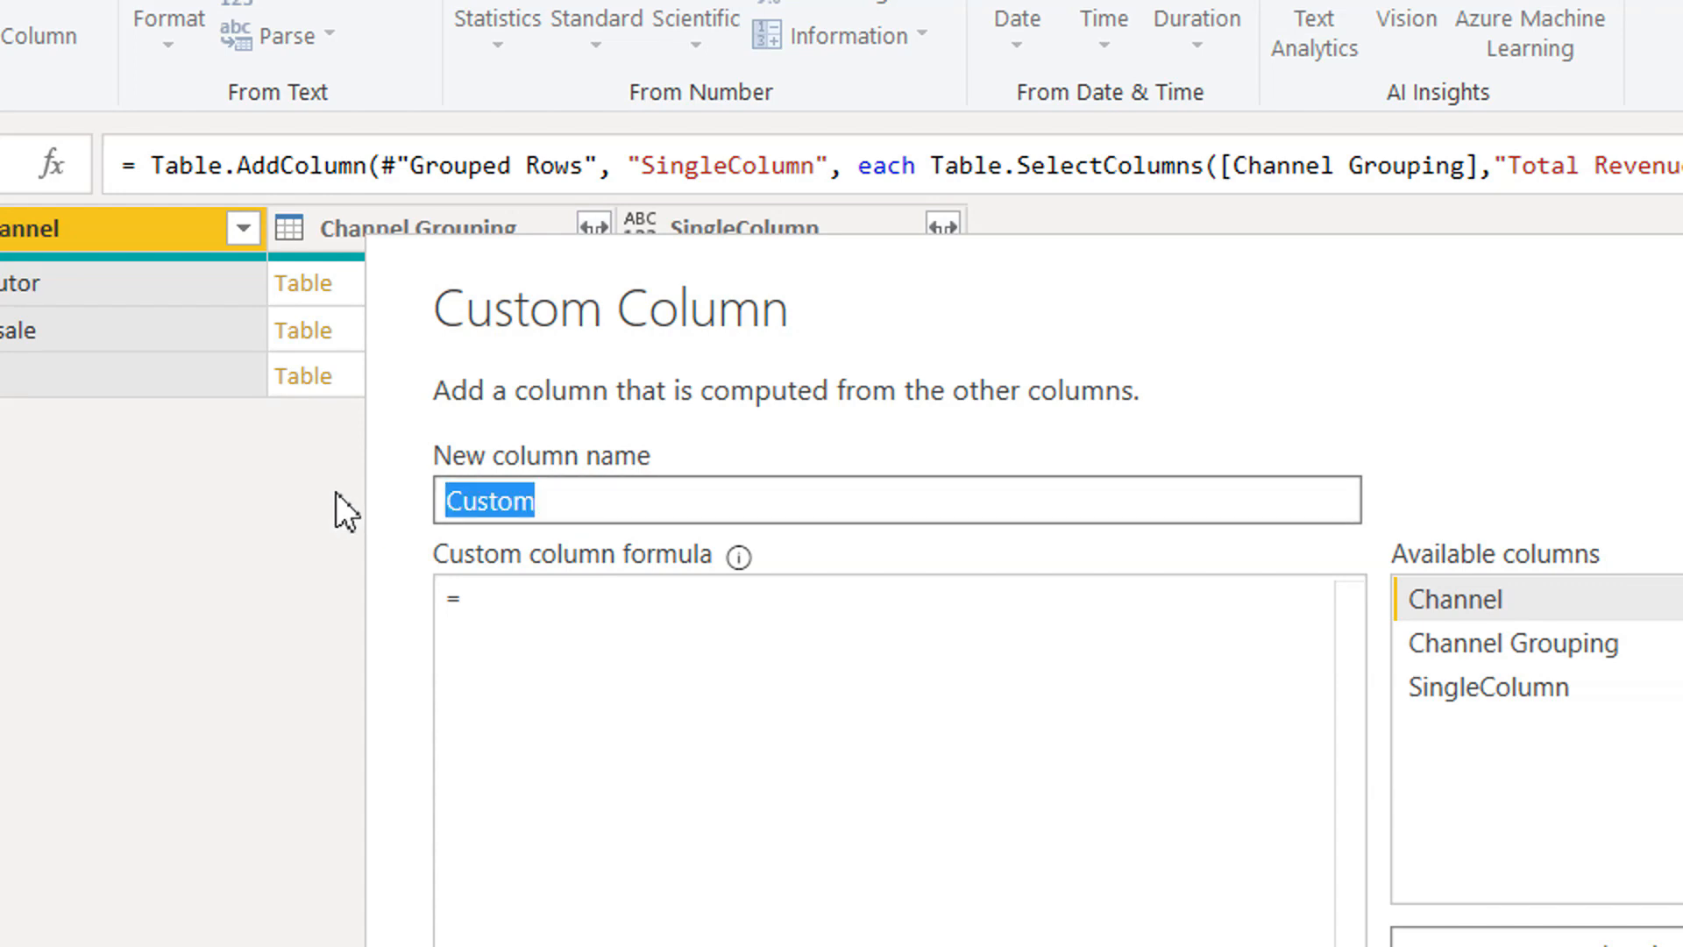
pyautogui.write('Re')
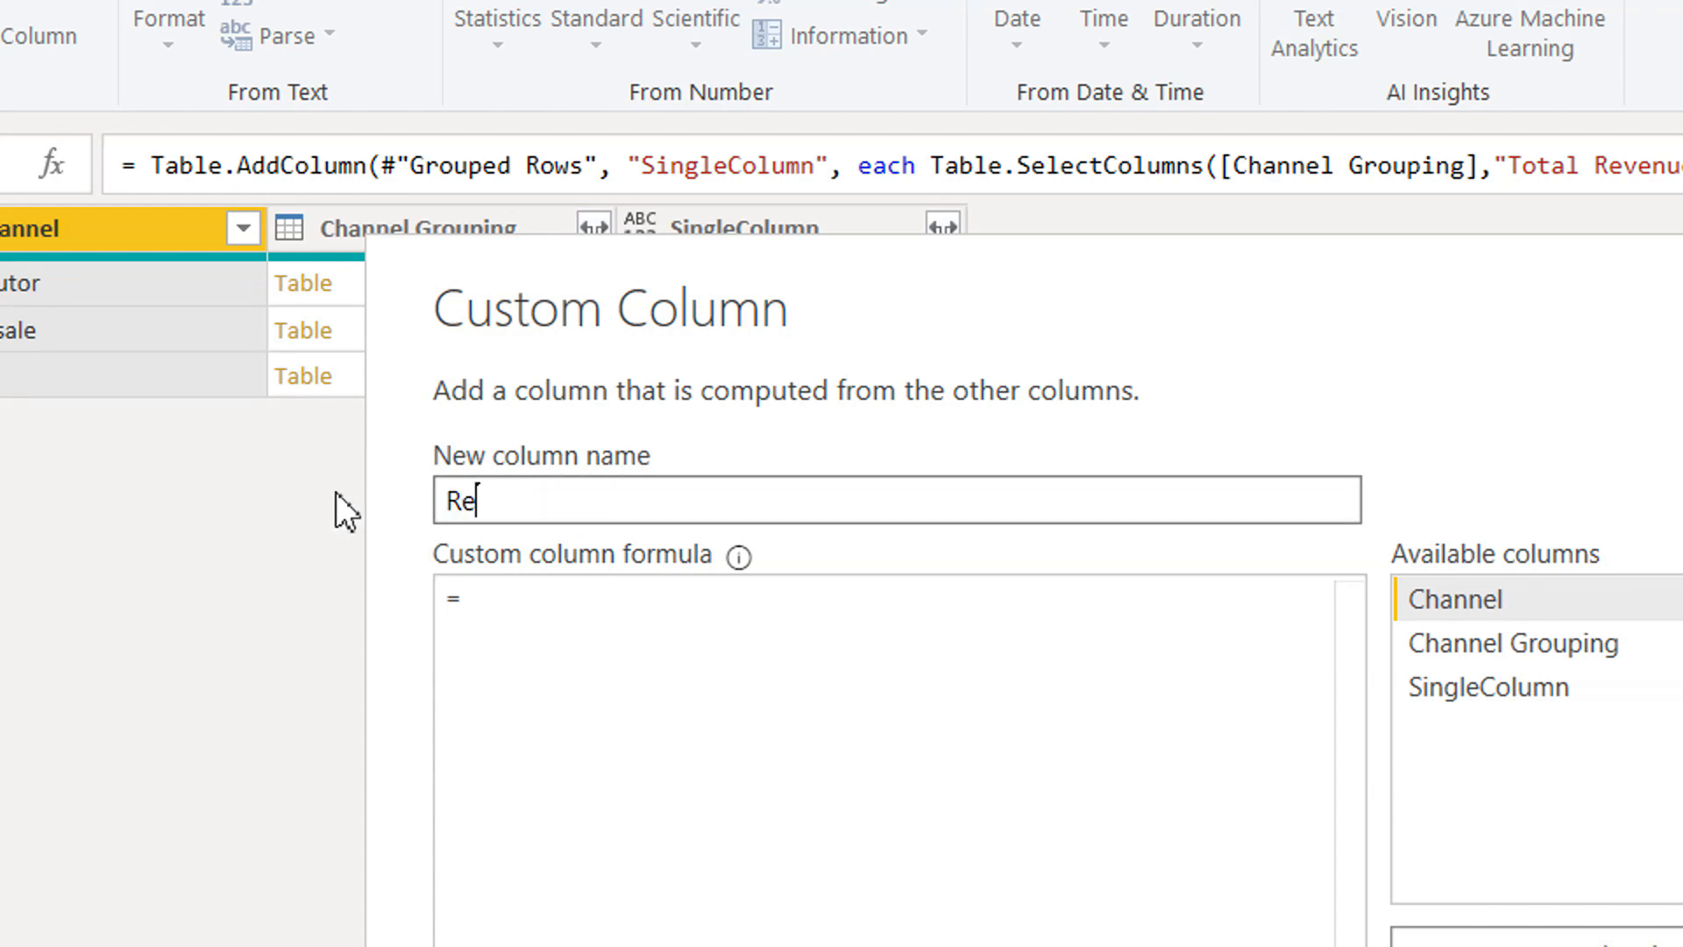
pyautogui.write('venue')
pyautogui.click(518, 646)
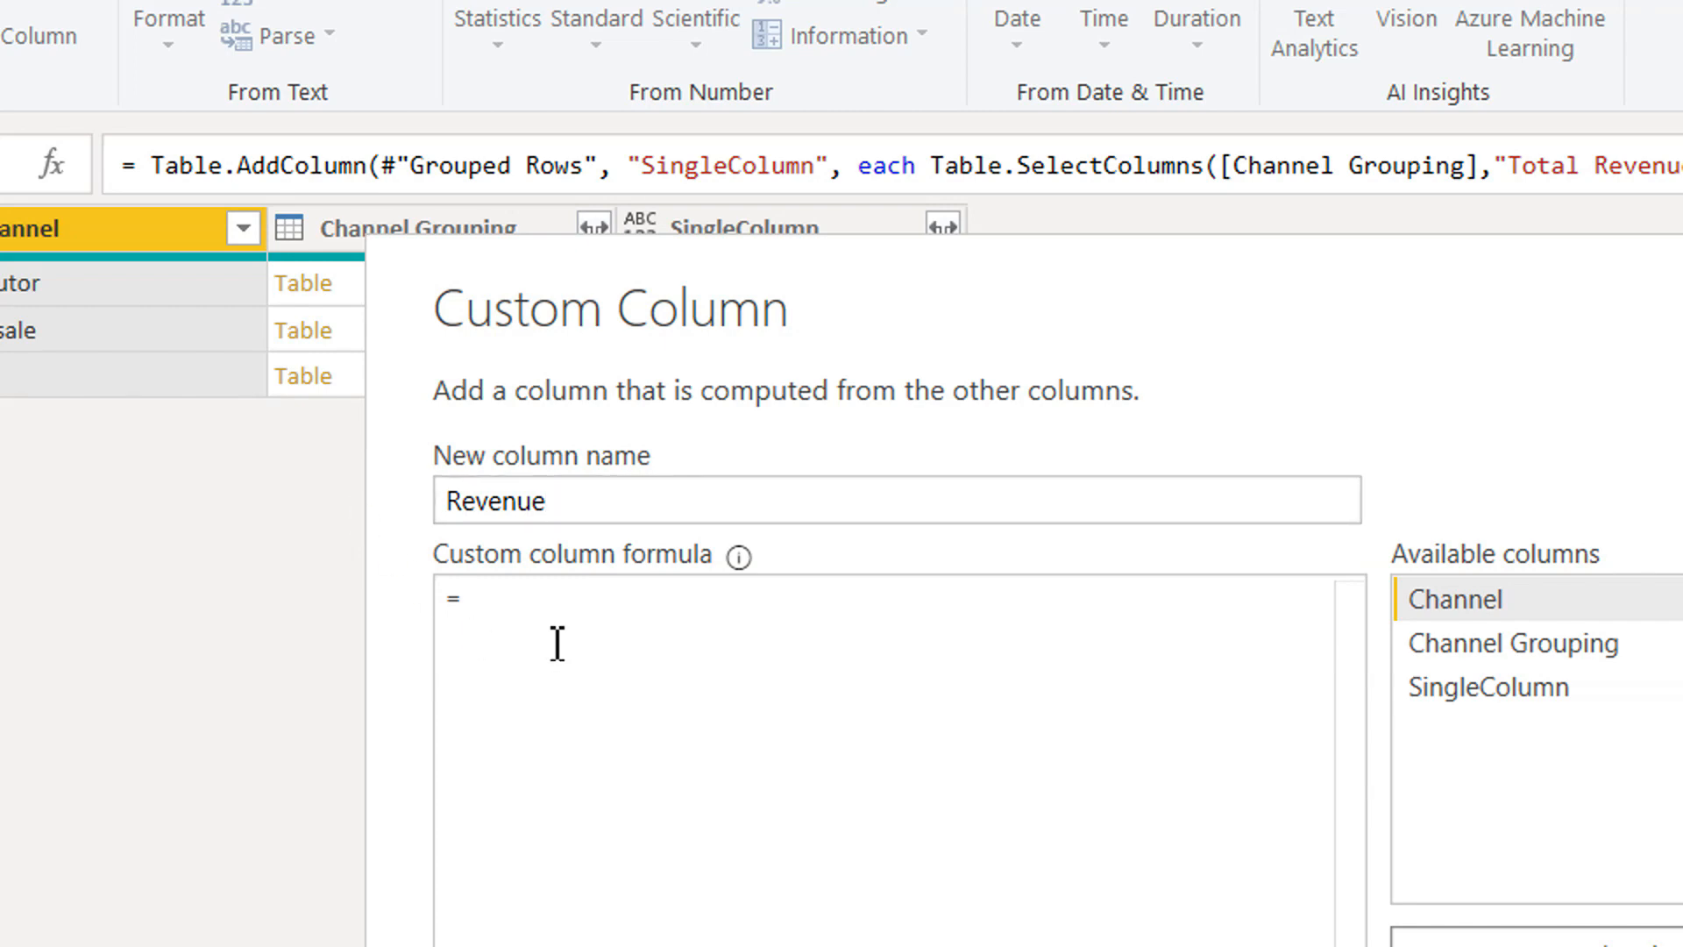
pyautogui.write('table.max')
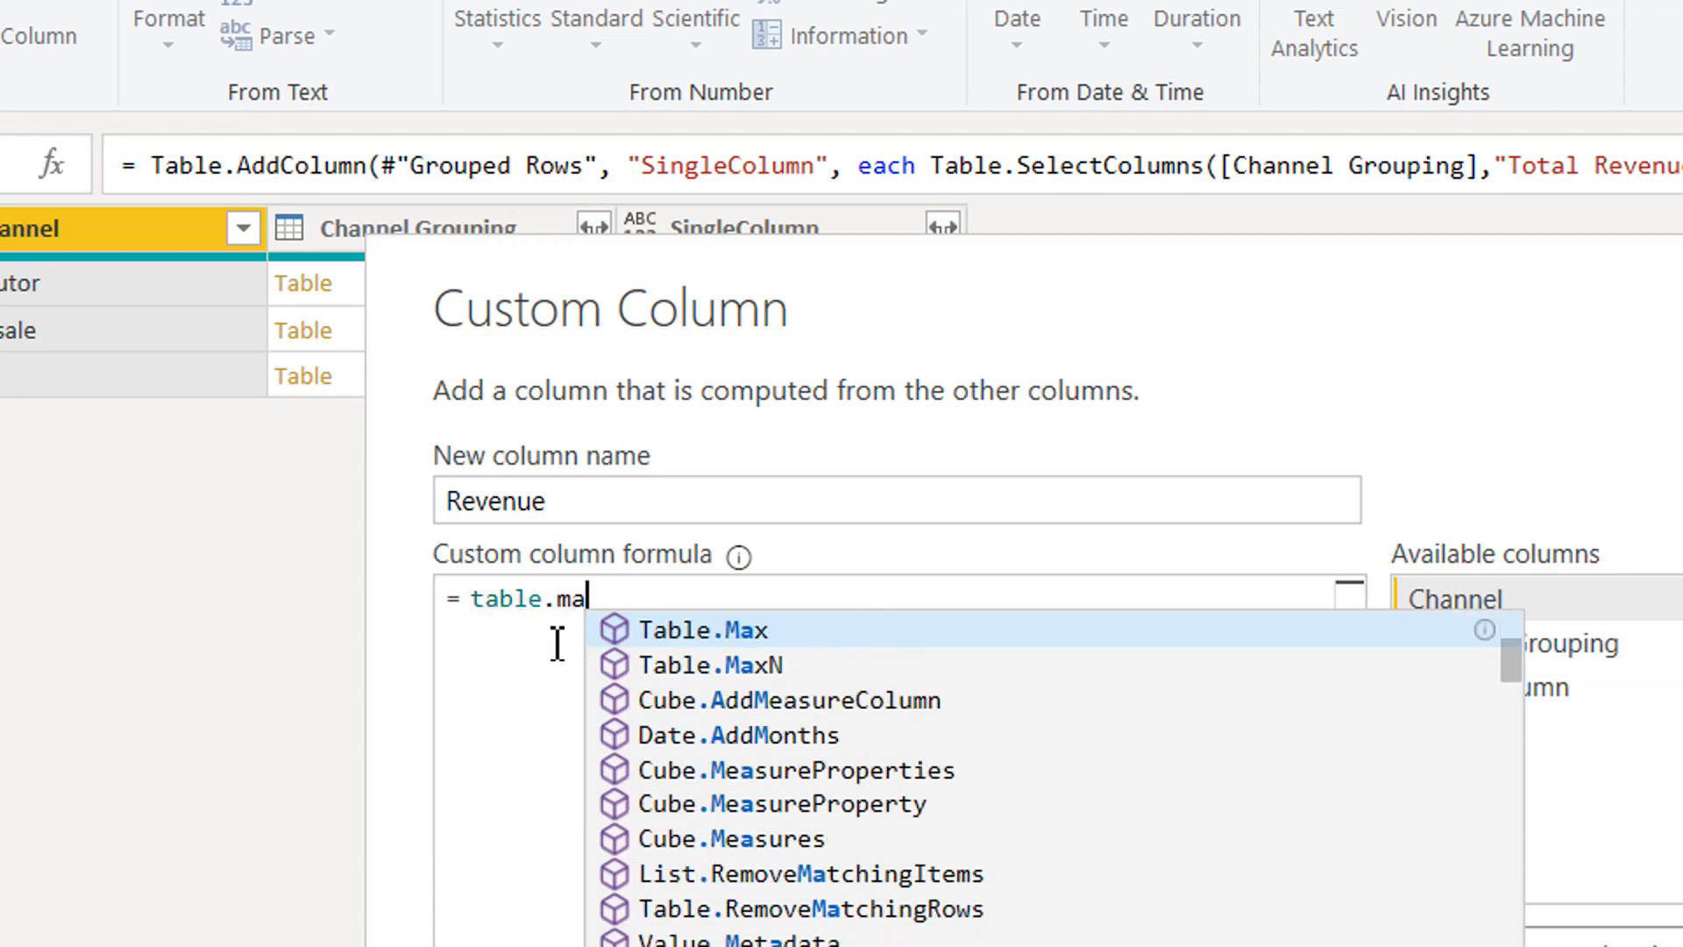
pyautogui.press('Up')
pyautogui.press('Up')
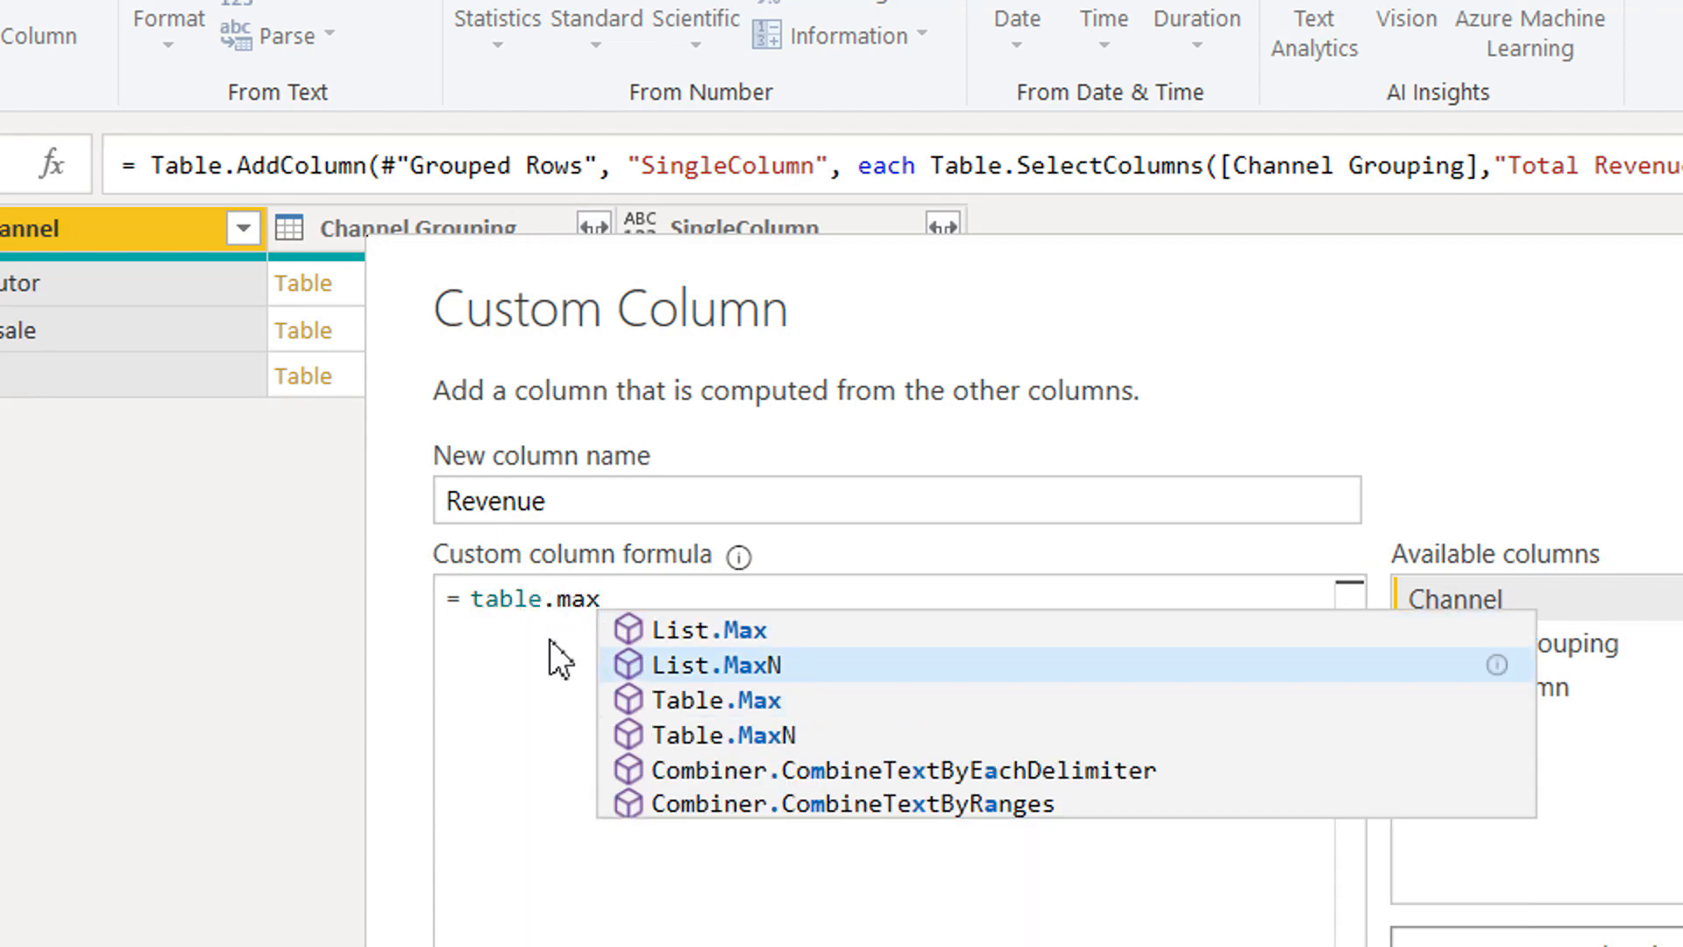
pyautogui.press('Tab')
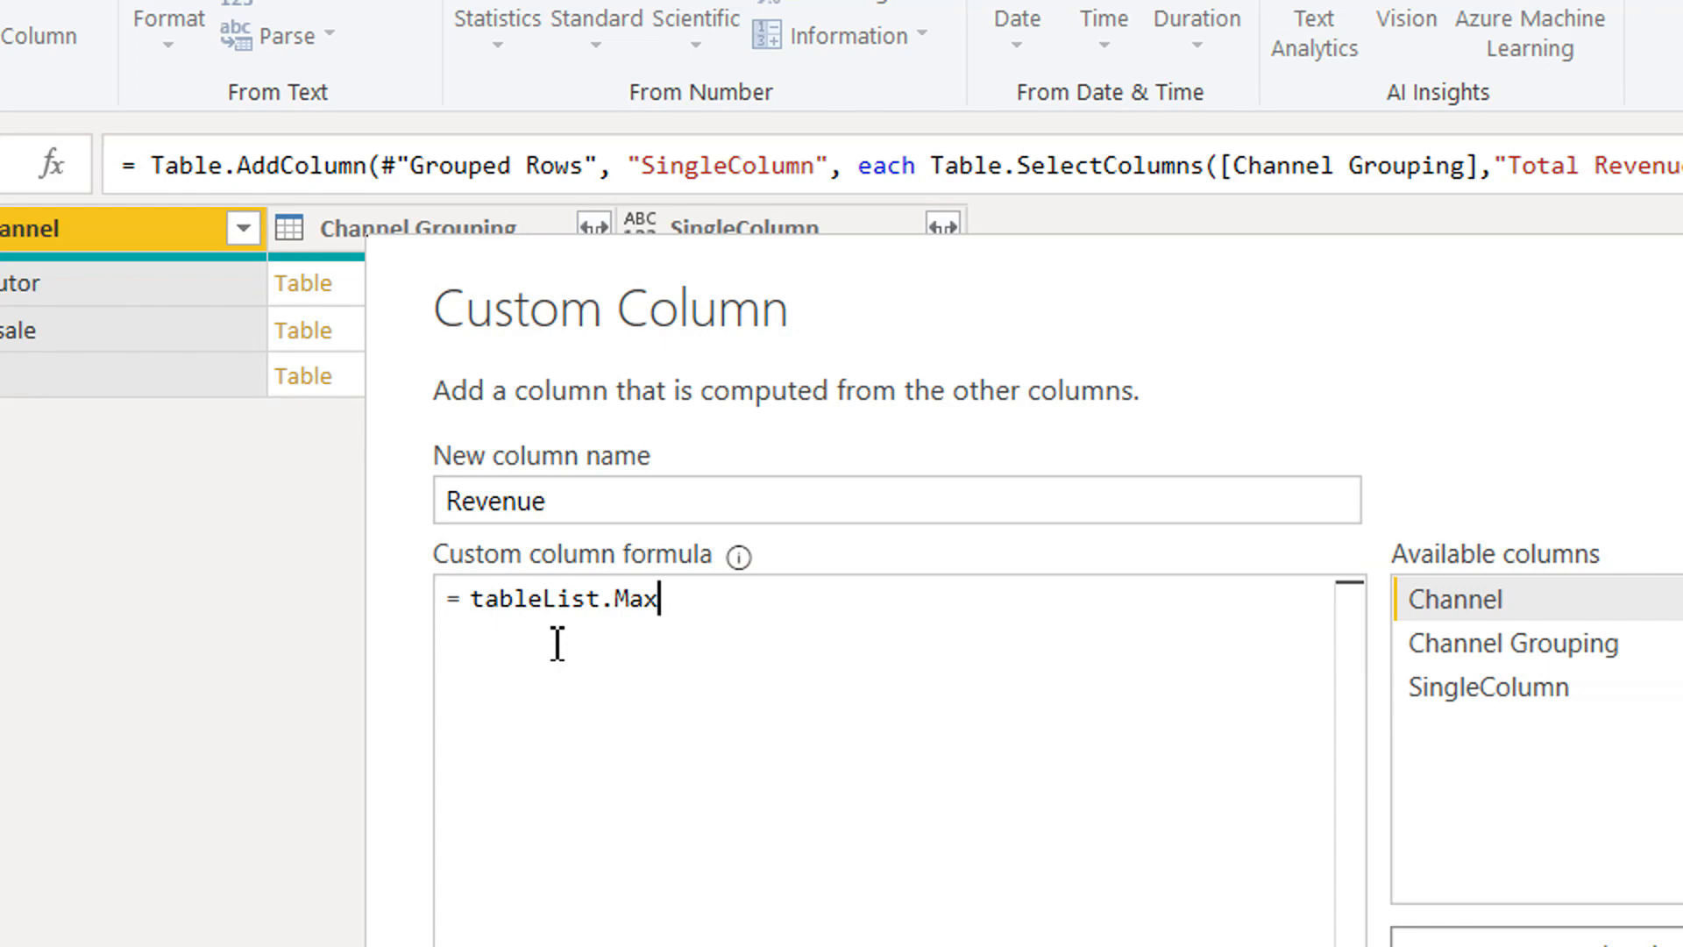
pyautogui.write('(')
pyautogui.press('BackSpace')
pyautogui.press('Left')
pyautogui.press('Left')
pyautogui.press('Left')
pyautogui.press('Left')
pyautogui.press('Left')
pyautogui.press('Left')
pyautogui.press('Left')
pyautogui.press('Left')
pyautogui.press('Left')
pyautogui.press('Left')
pyautogui.press('Left')
pyautogui.press('Left')
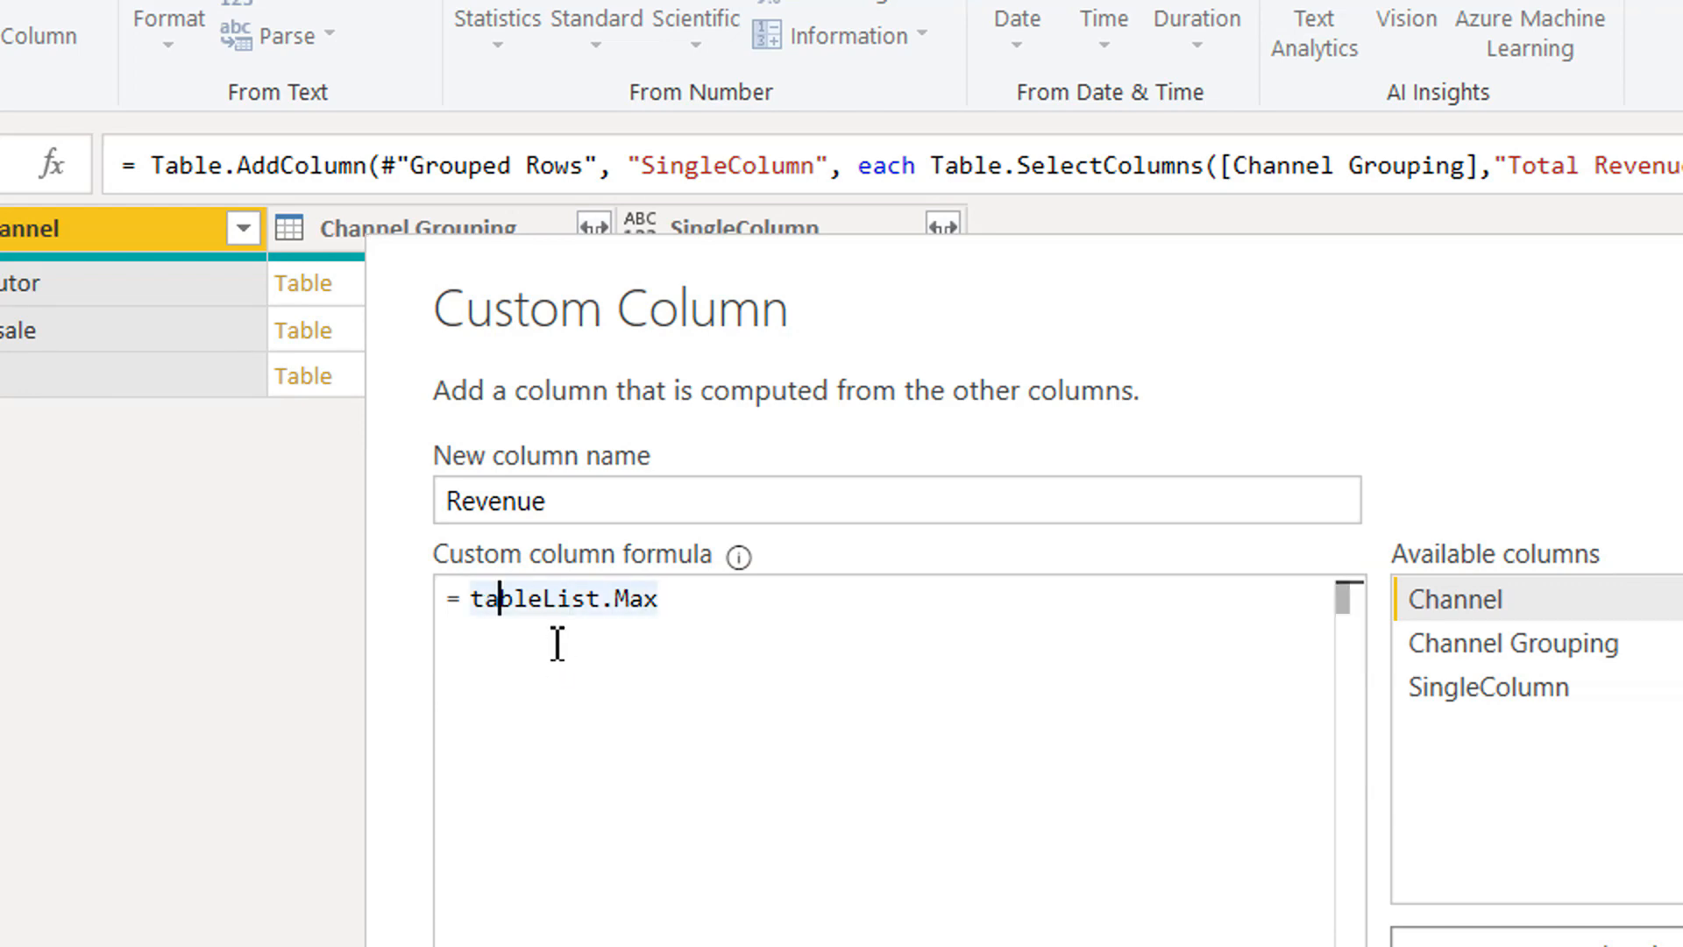
pyautogui.press('Right')
pyautogui.press('Right')
pyautogui.press('Right')
pyautogui.press('Right')
pyautogui.press('Right')
pyautogui.press('Right')
pyautogui.press('Right')
pyautogui.press('Right')
pyautogui.press('Right')
pyautogui.press('Right')
pyautogui.press('Right')
pyautogui.press('BackSpace')
pyautogui.press('BackSpace')
pyautogui.press('BackSpace')
pyautogui.press('BackSpace')
pyautogui.press('BackSpace')
pyautogui.press('BackSpace')
pyautogui.press('BackSpace')
pyautogui.press('BackSpace')
pyautogui.press('BackSpace')
pyautogui.press('BackSpace')
pyautogui.press('BackSpace')
pyautogui.press('BackSpace')
pyautogui.press('BackSpace')
# Insert the suggested Table.Max function into the Revenue formula and remove the stray "table" prefix.
pyautogui.write('ta')
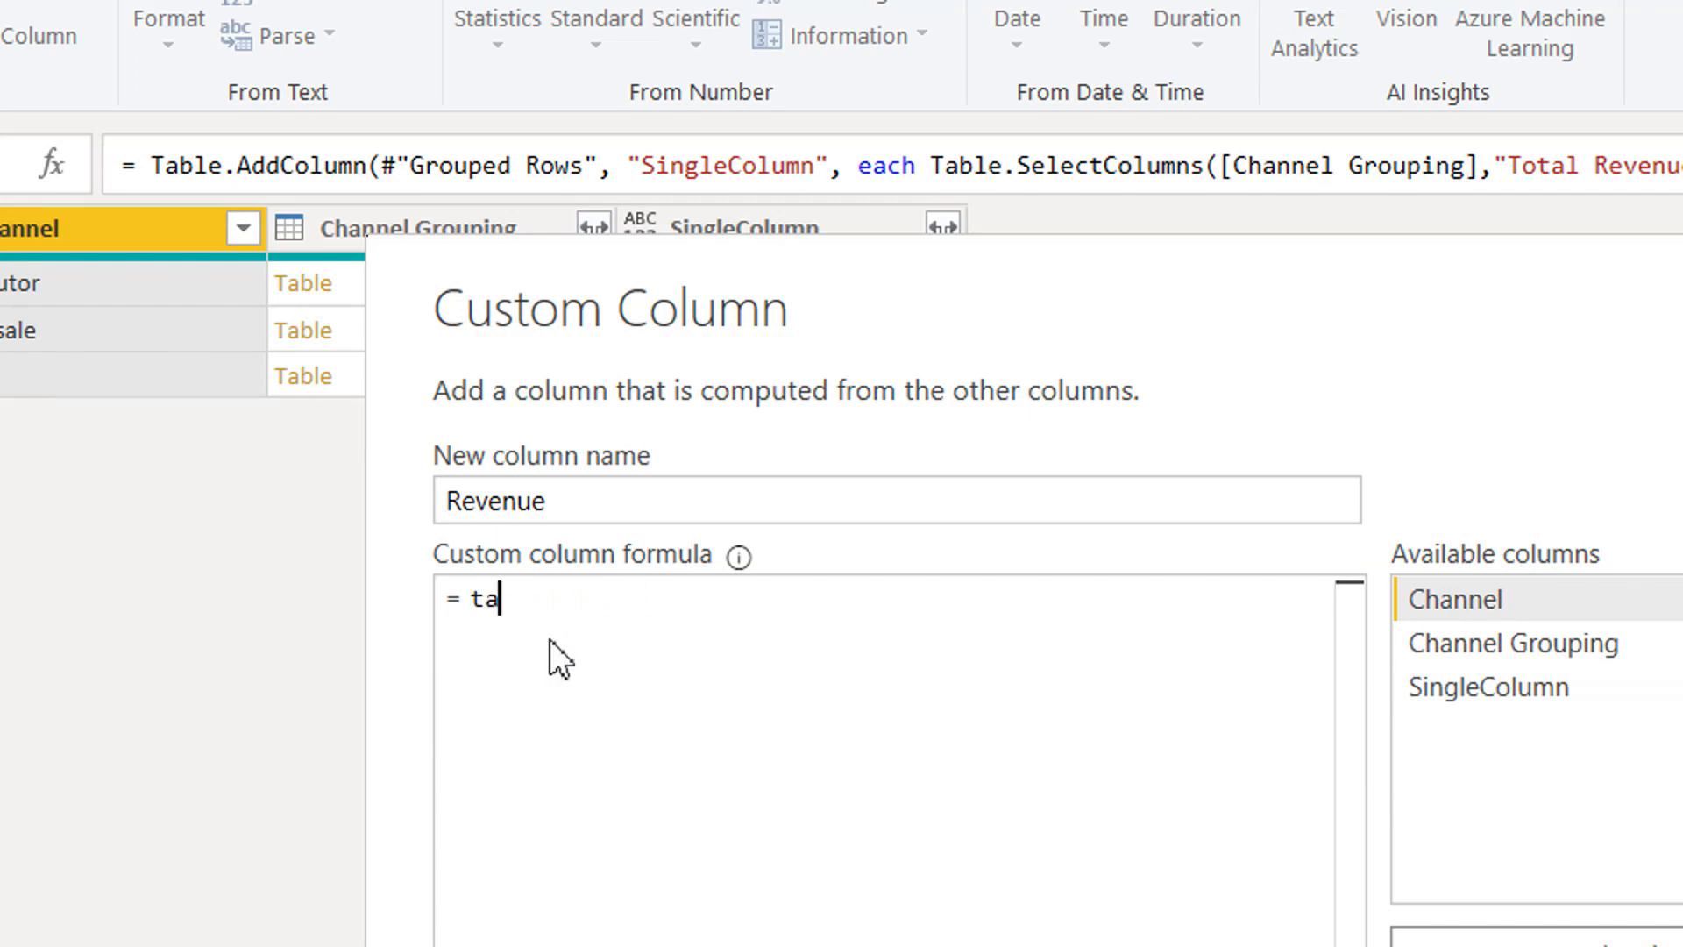
pyautogui.write('ble.')
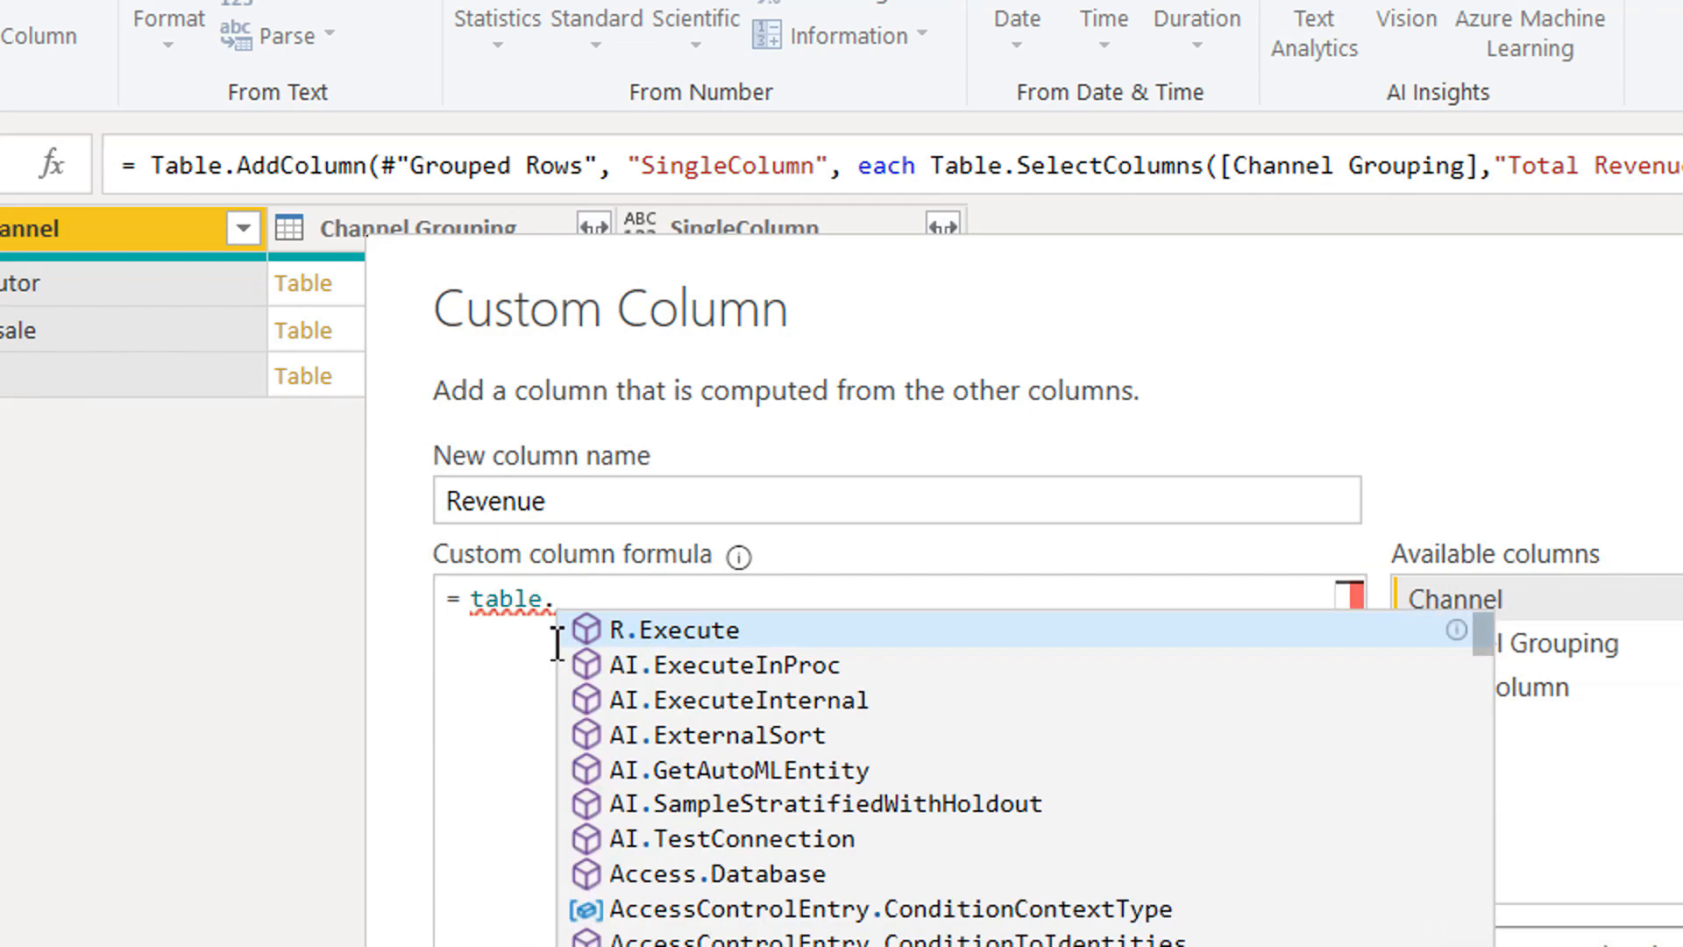
pyautogui.write('ma')
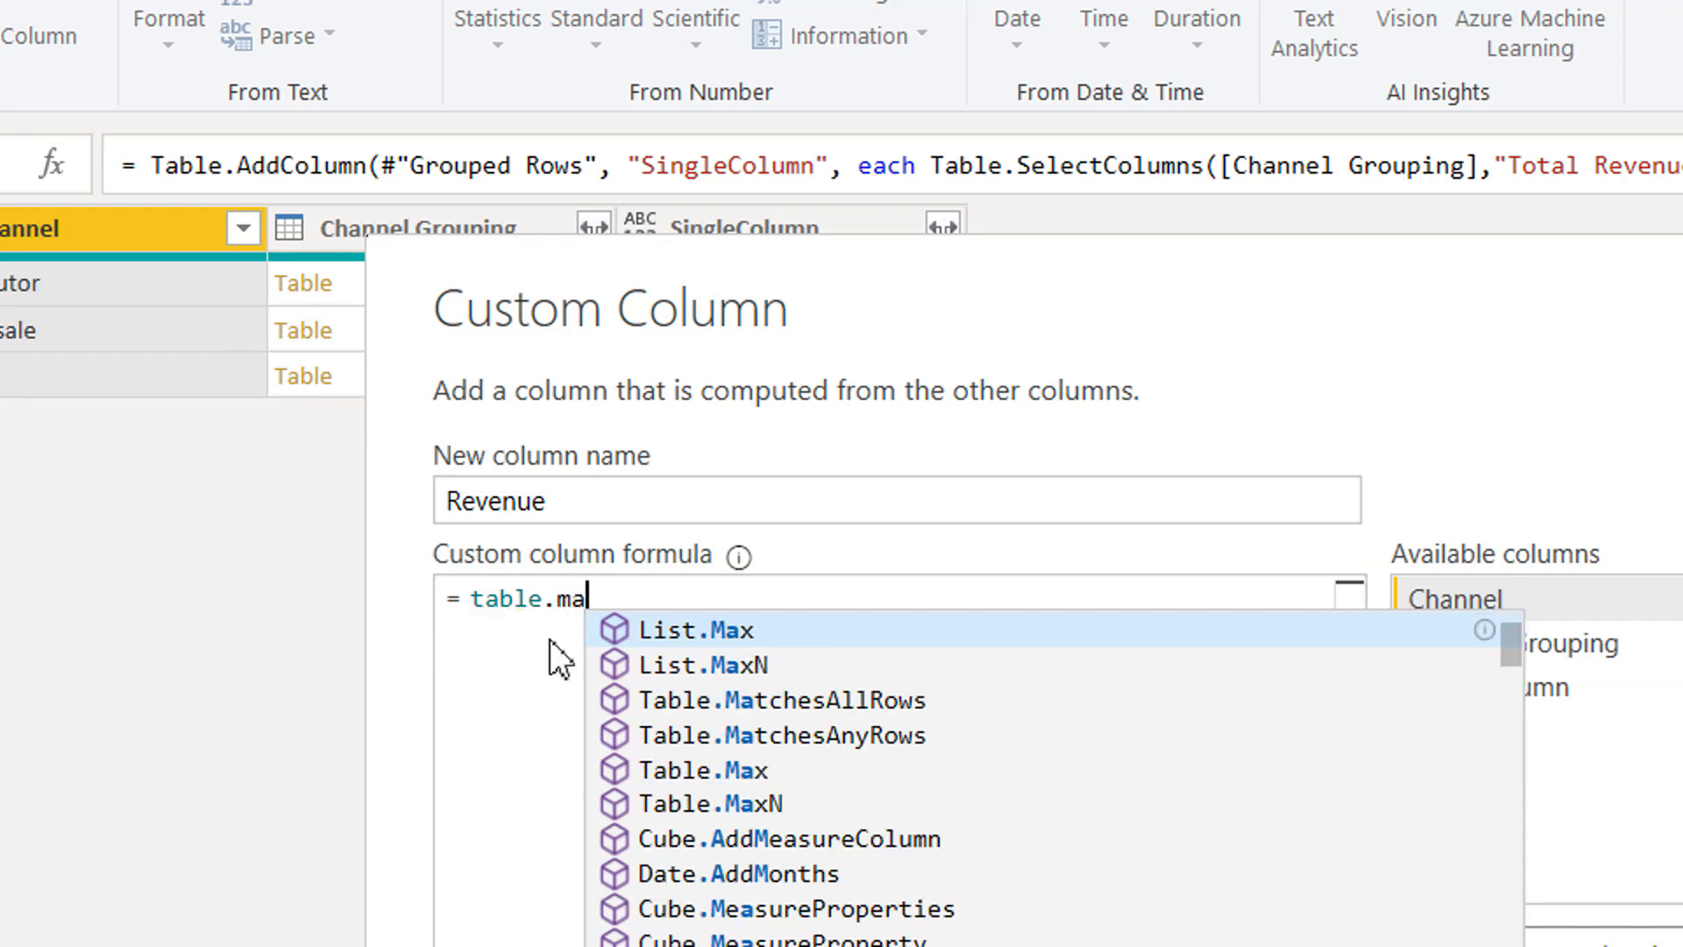
pyautogui.write('x')
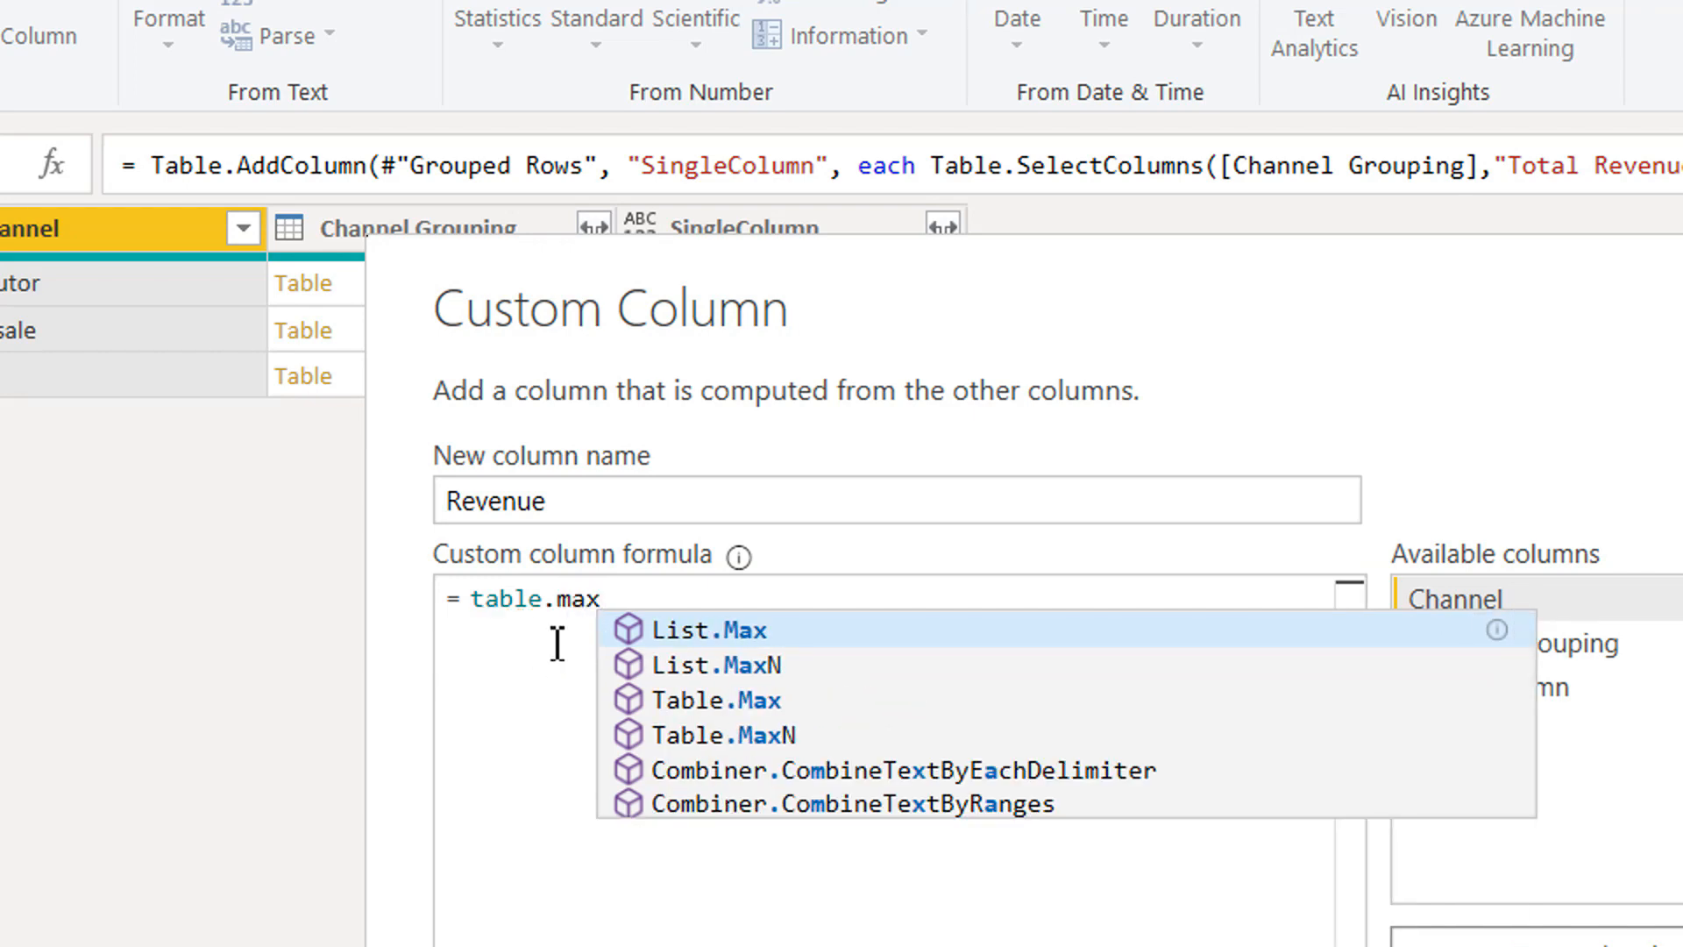
pyautogui.click(715, 699)
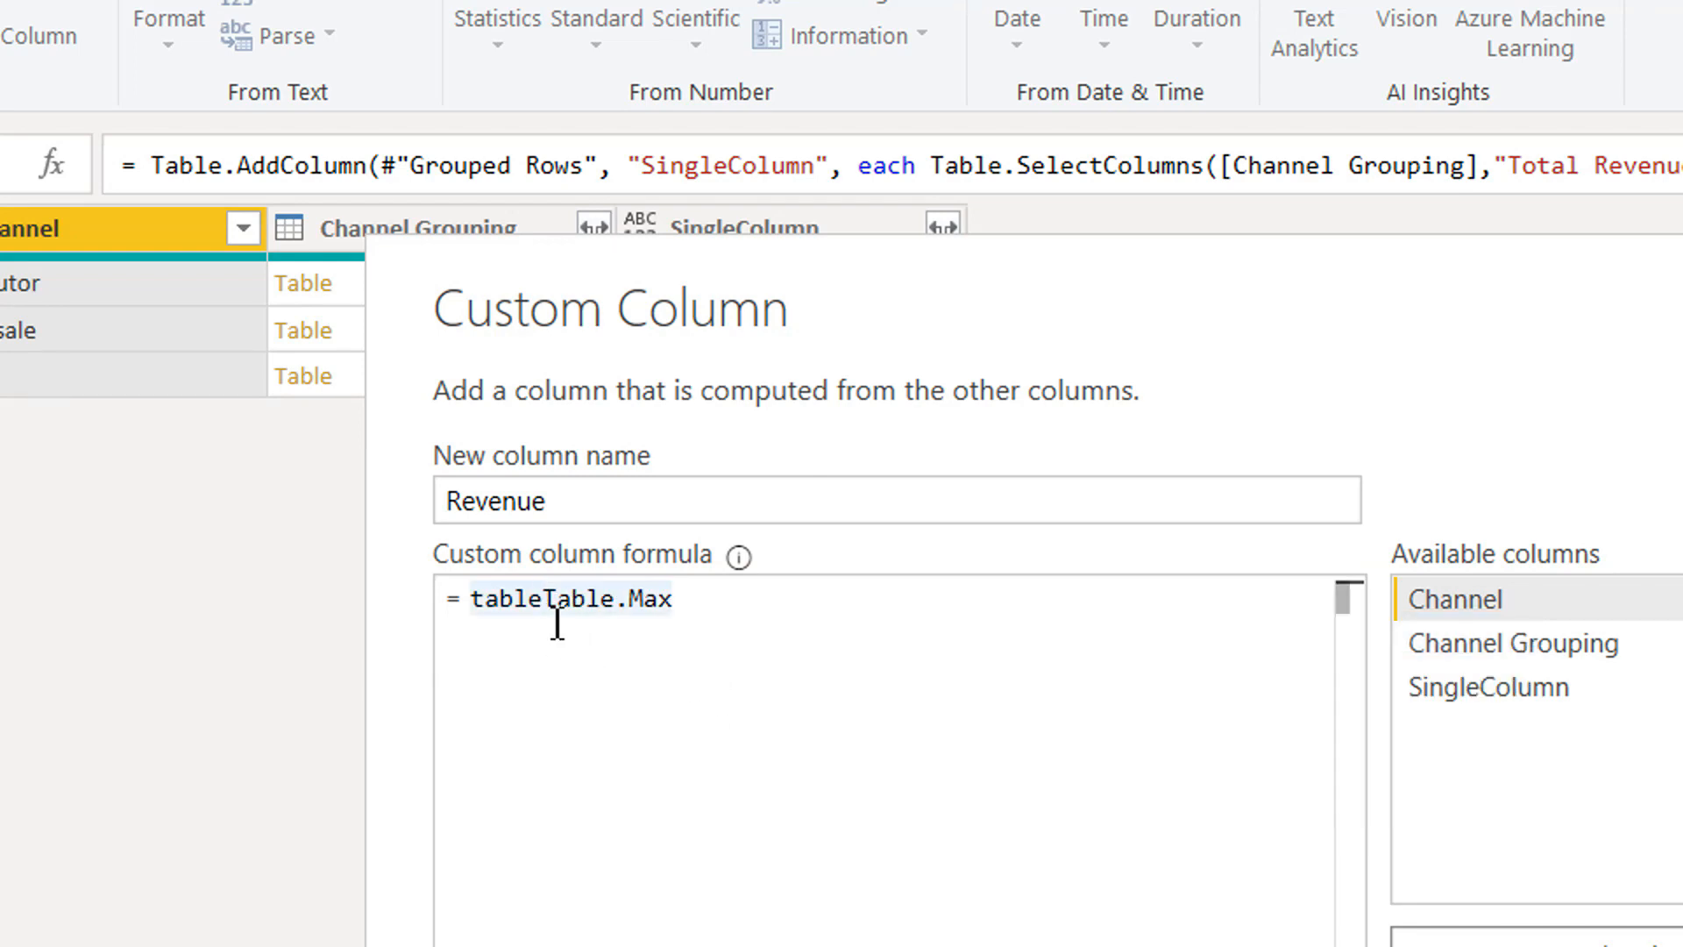
pyautogui.press('BackSpace')
pyautogui.press('BackSpace')
pyautogui.press('BackSpace')
pyautogui.press('BackSpace')
pyautogui.press('BackSpace')
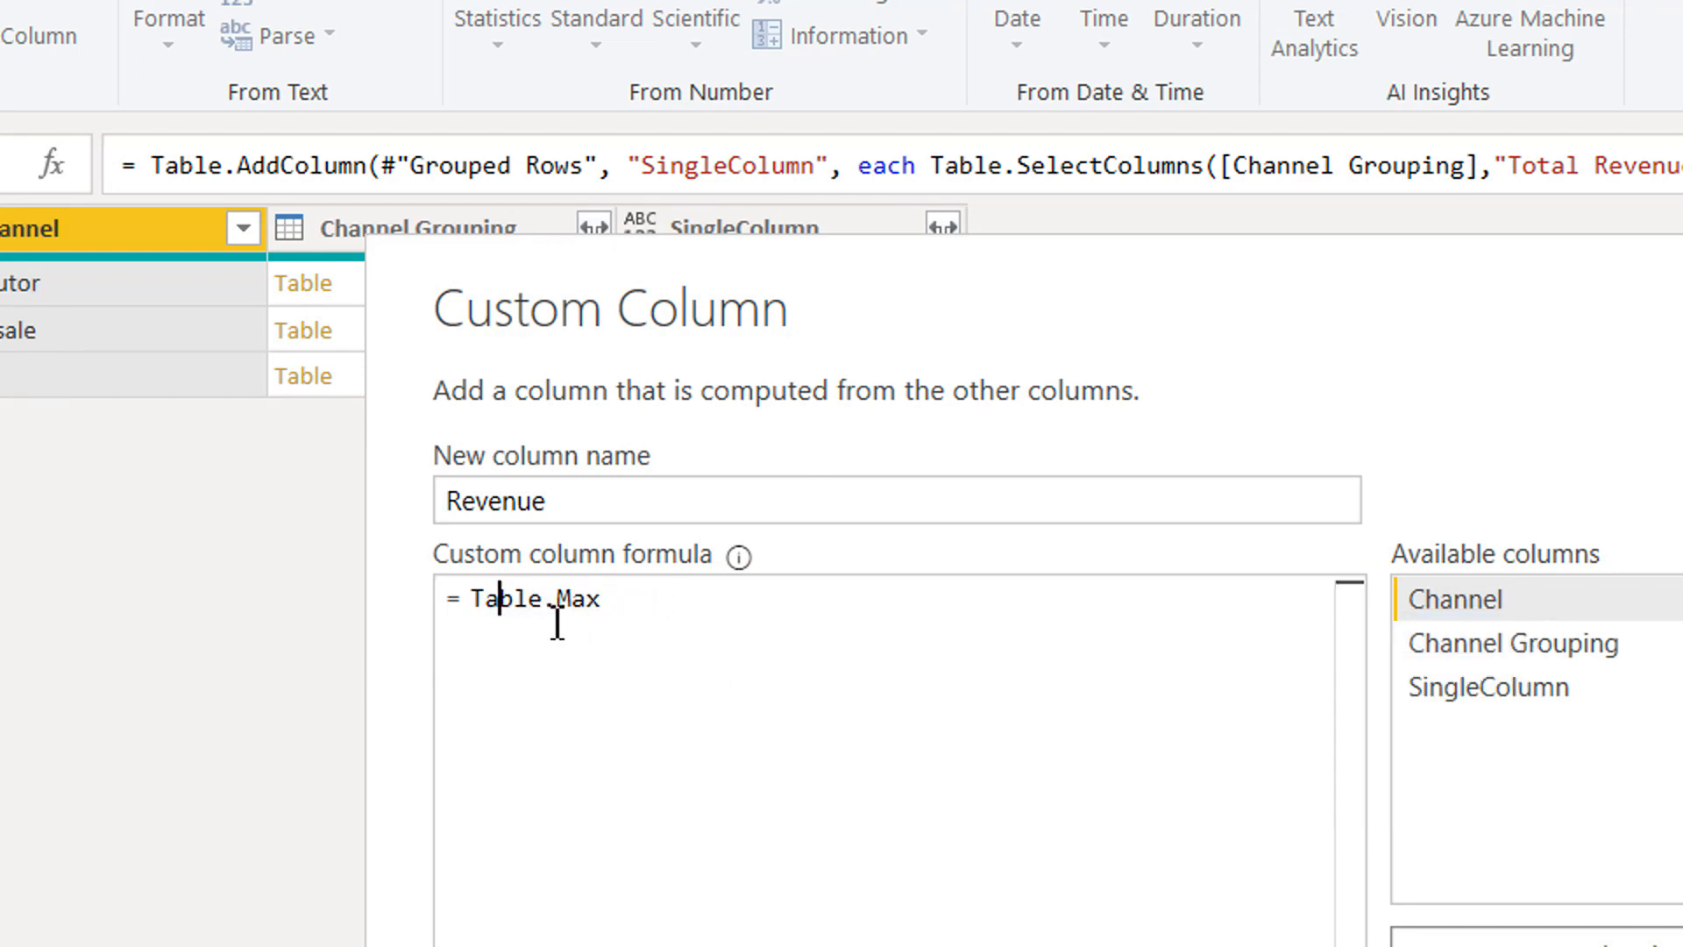
# Open the argument list of Table.Max and insert the SingleColumn column as its table argument.
pyautogui.press('Right')
pyautogui.press('Right')
pyautogui.press('Right')
pyautogui.press('Right')
pyautogui.press('Right')
pyautogui.press('Right')
pyautogui.press('Right')
pyautogui.write('(')
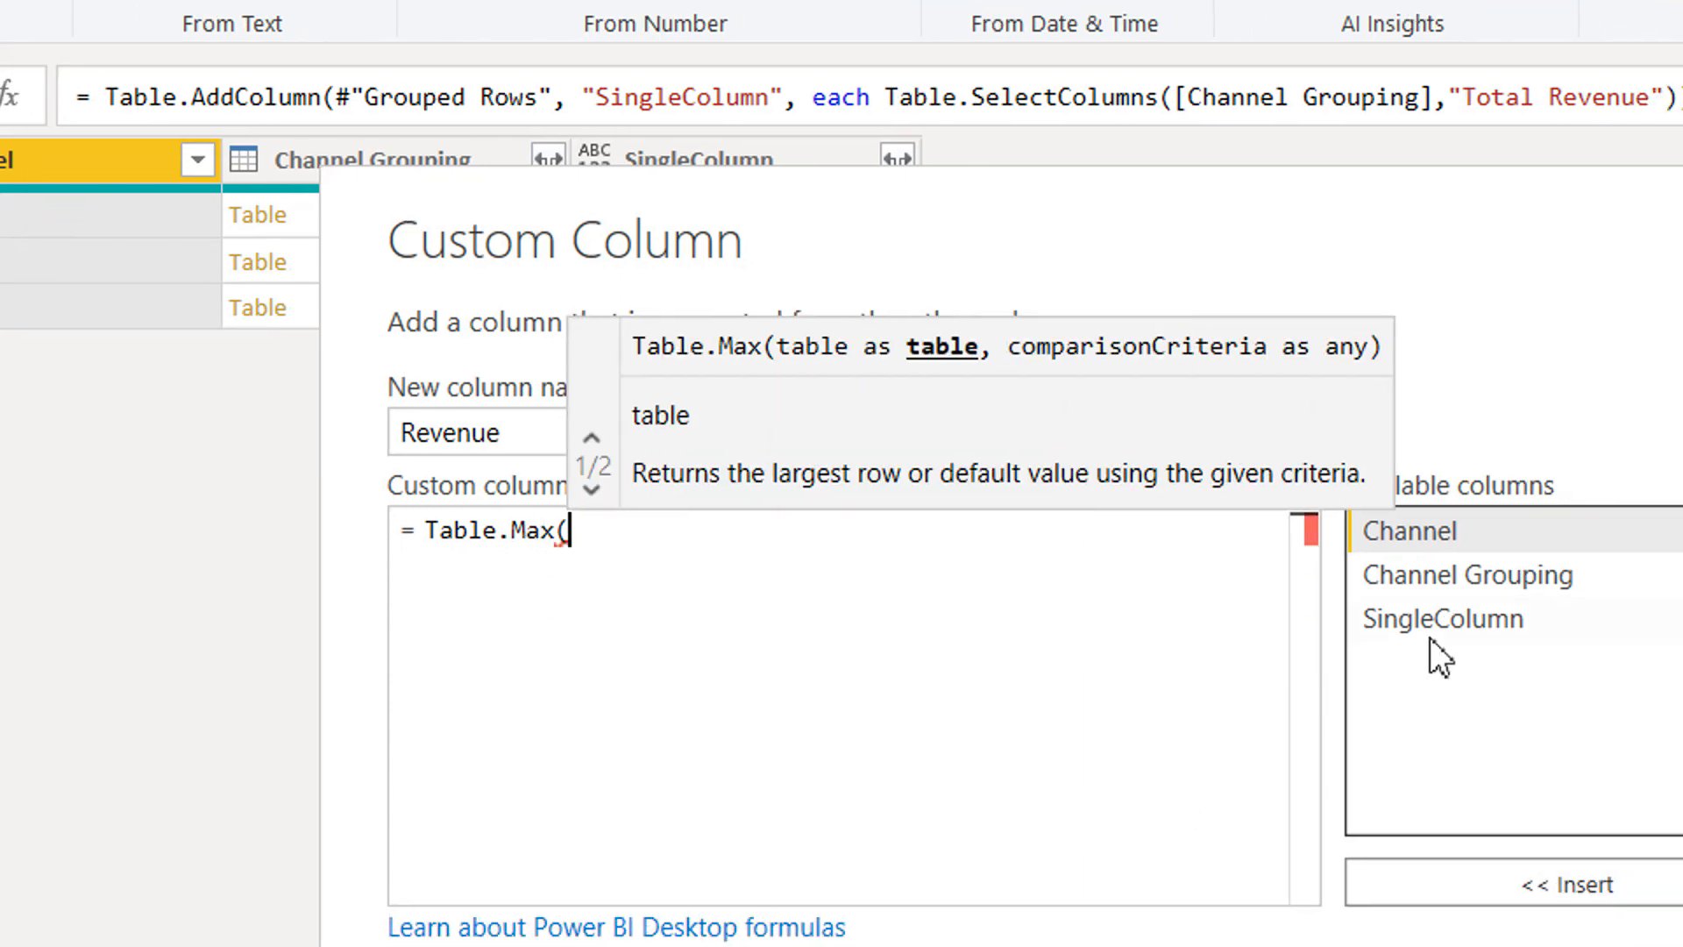
pyautogui.doubleClick(1476, 701)
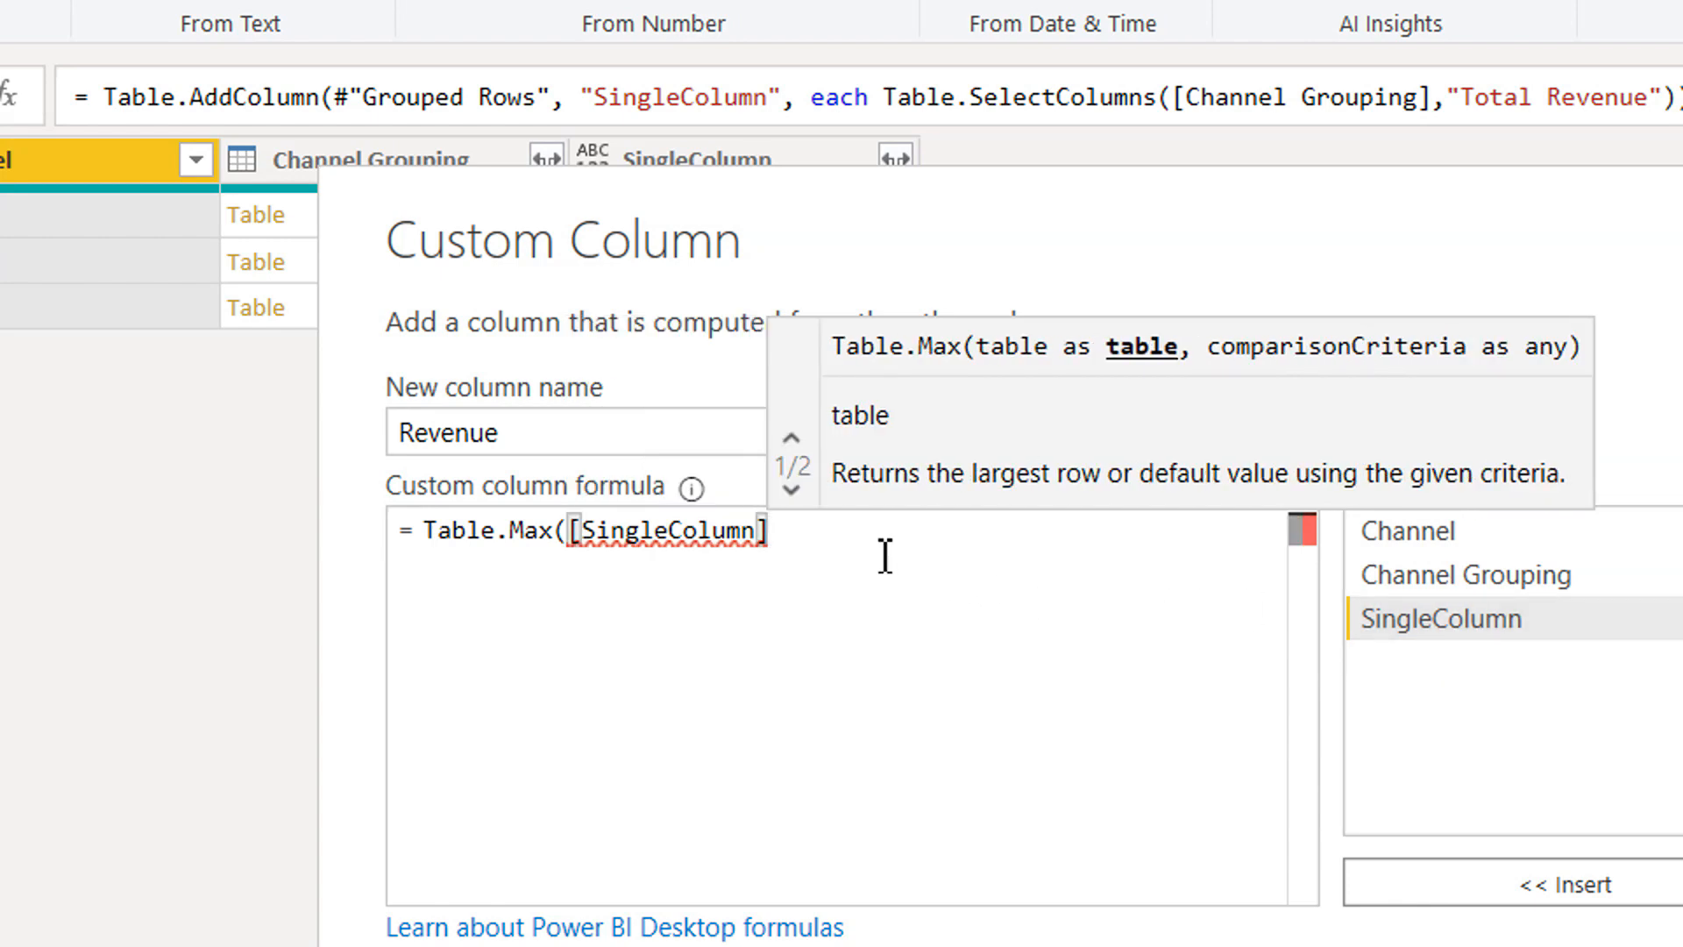
# Set "Total Revenue" as the comparison criteria of Table.Max, close the formula and add the Revenue column.
pyautogui.write(',')
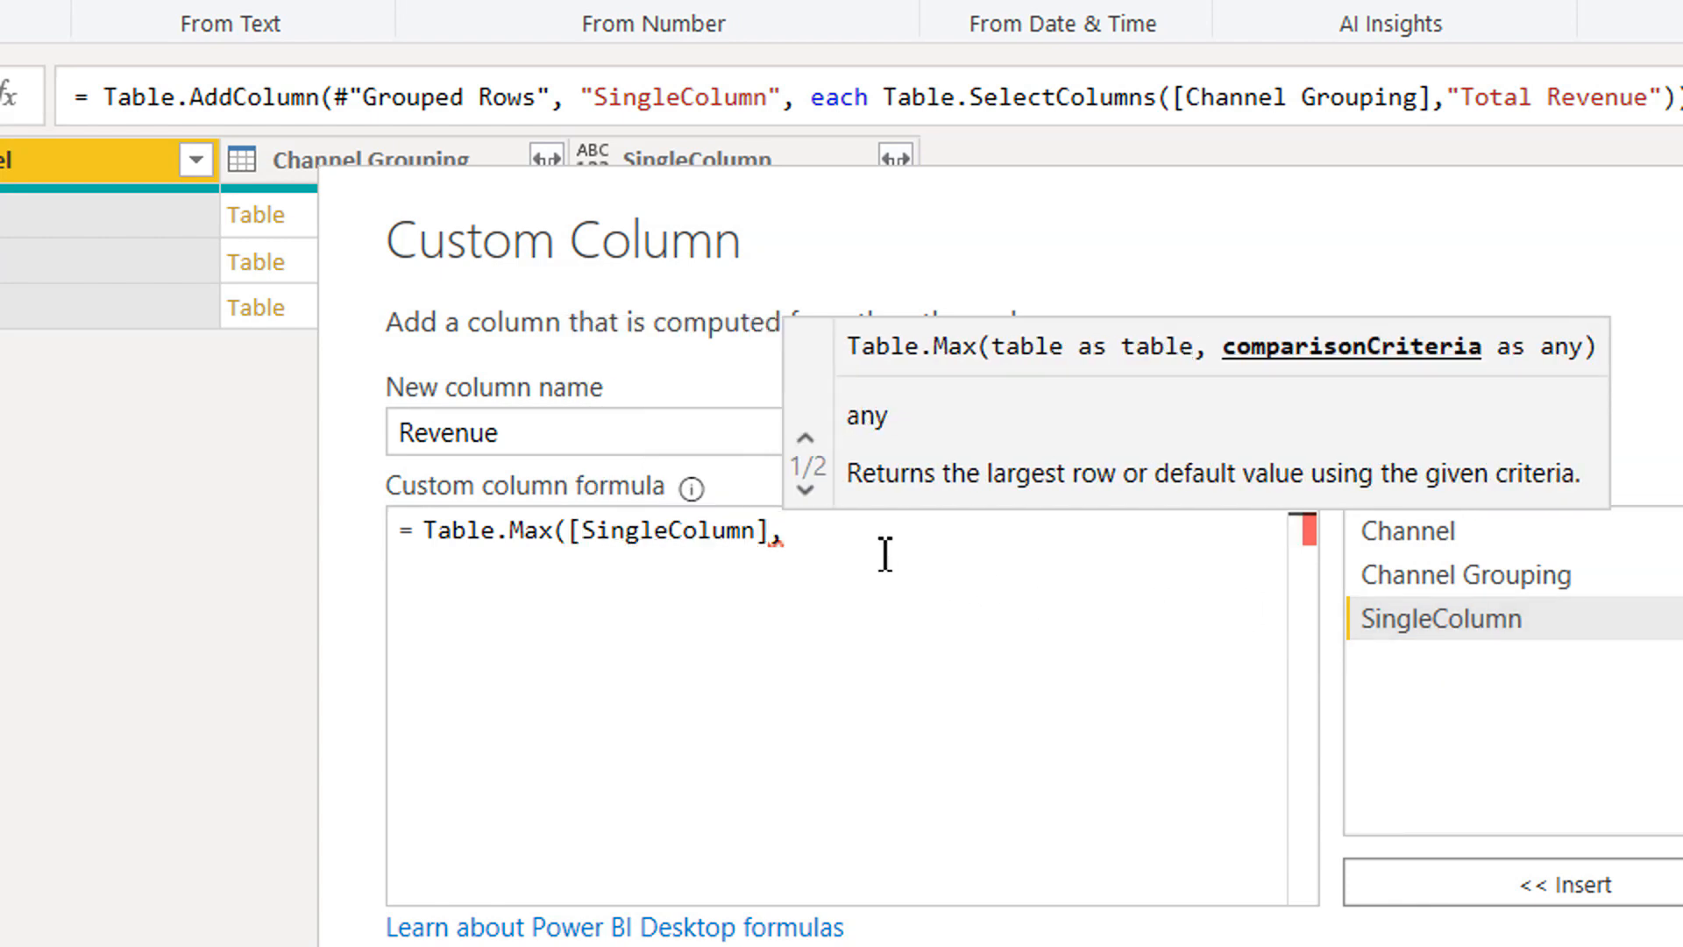
pyautogui.write('""')
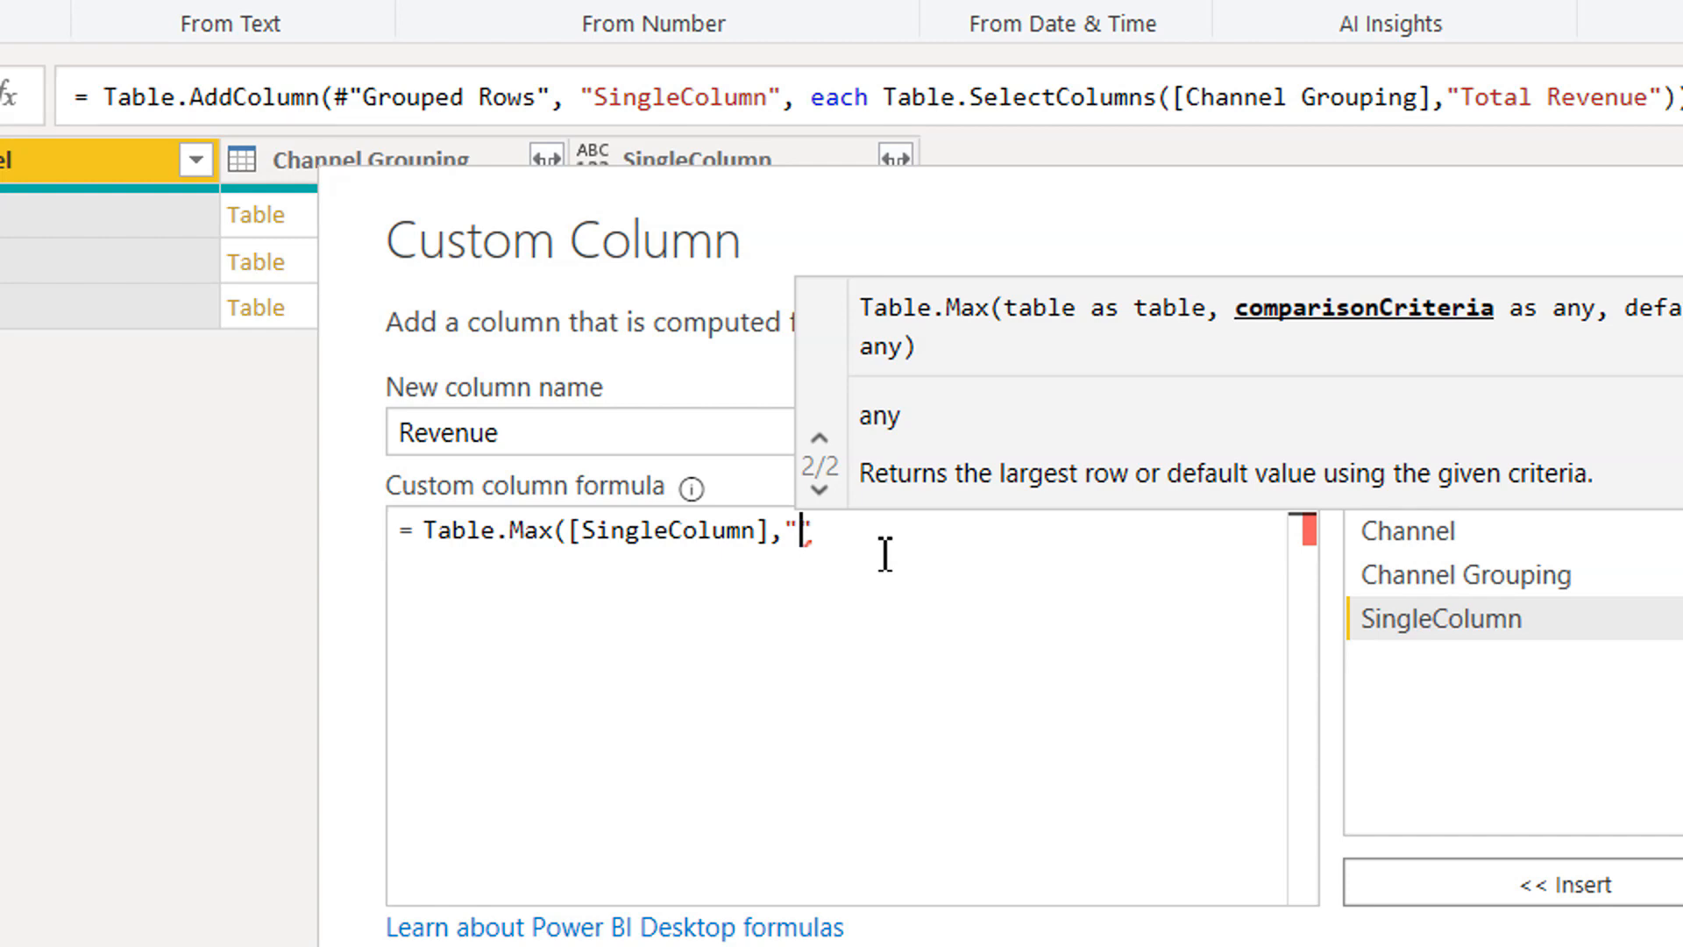
pyautogui.write('Total Revenue')
pyautogui.press('Right')
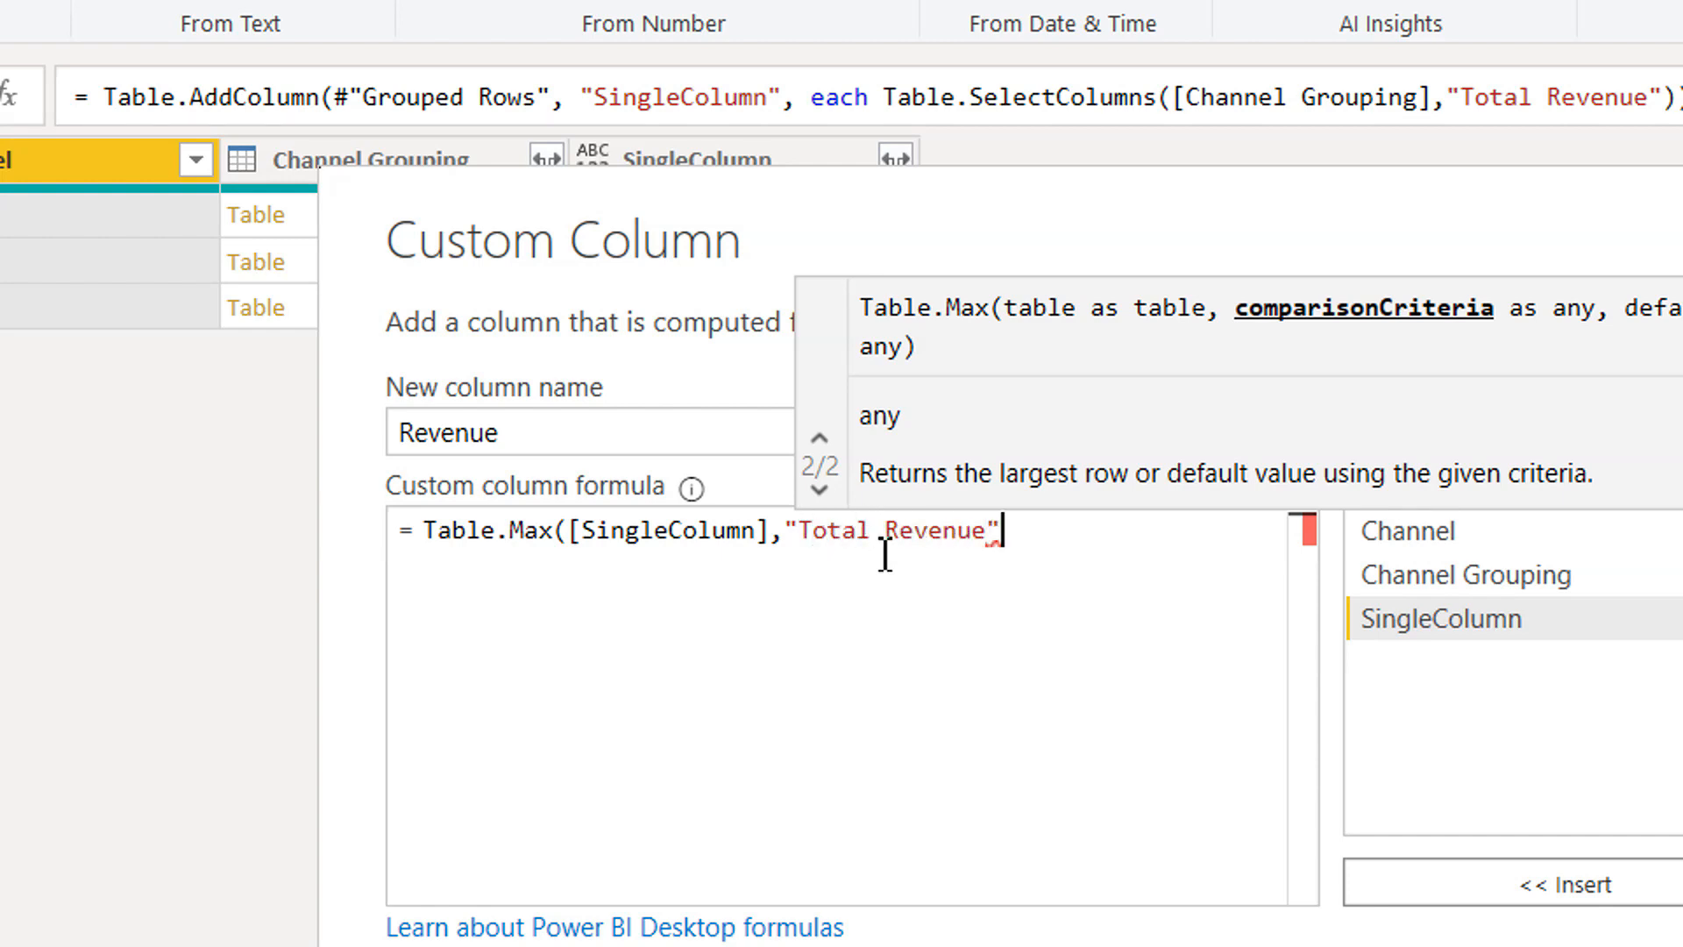
pyautogui.write(')')
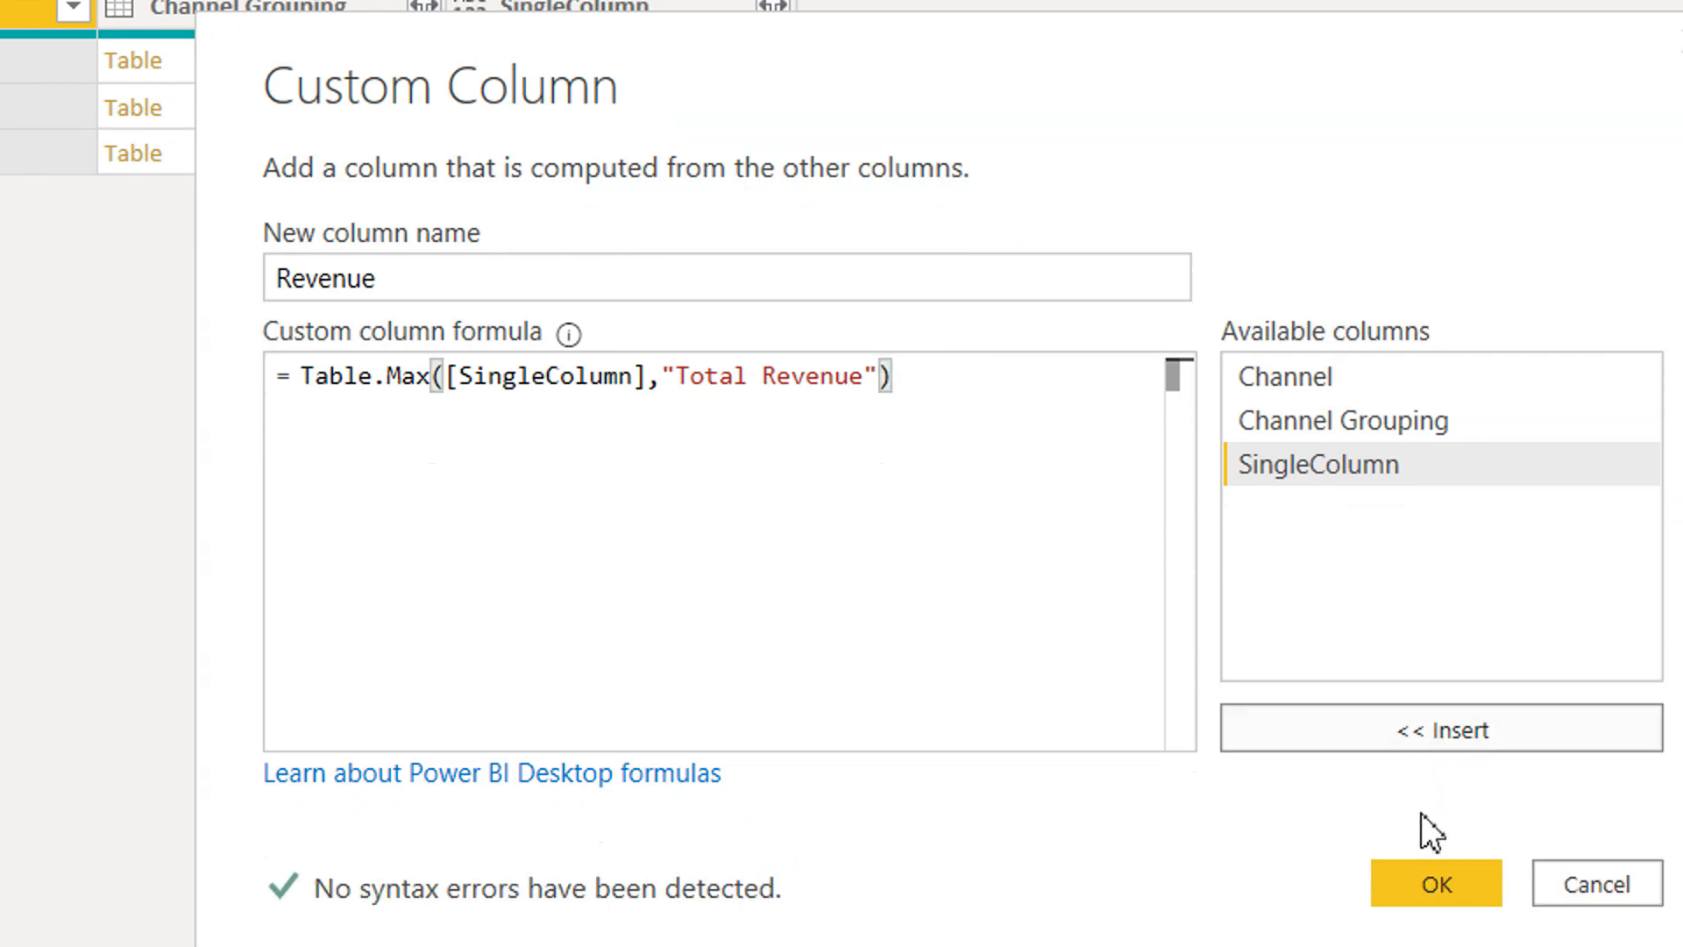
pyautogui.click(1434, 881)
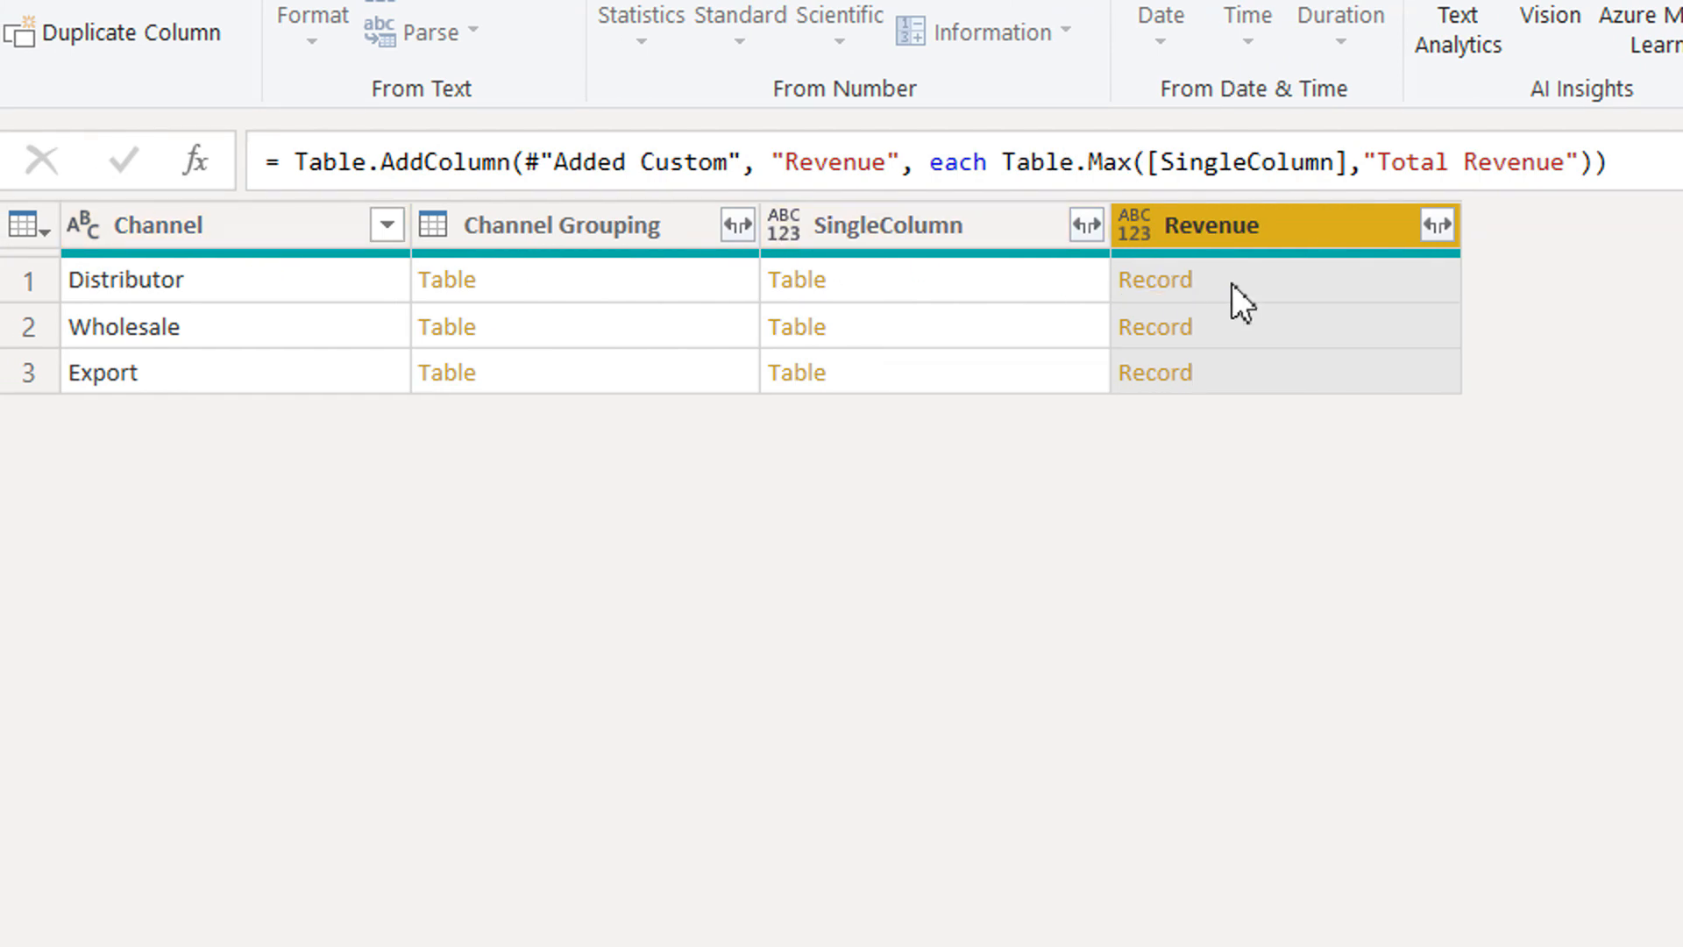
# Preview the Distributor row's Revenue record, and delete the Added Custom1 and Added Custom steps.
pyautogui.click(1233, 281)
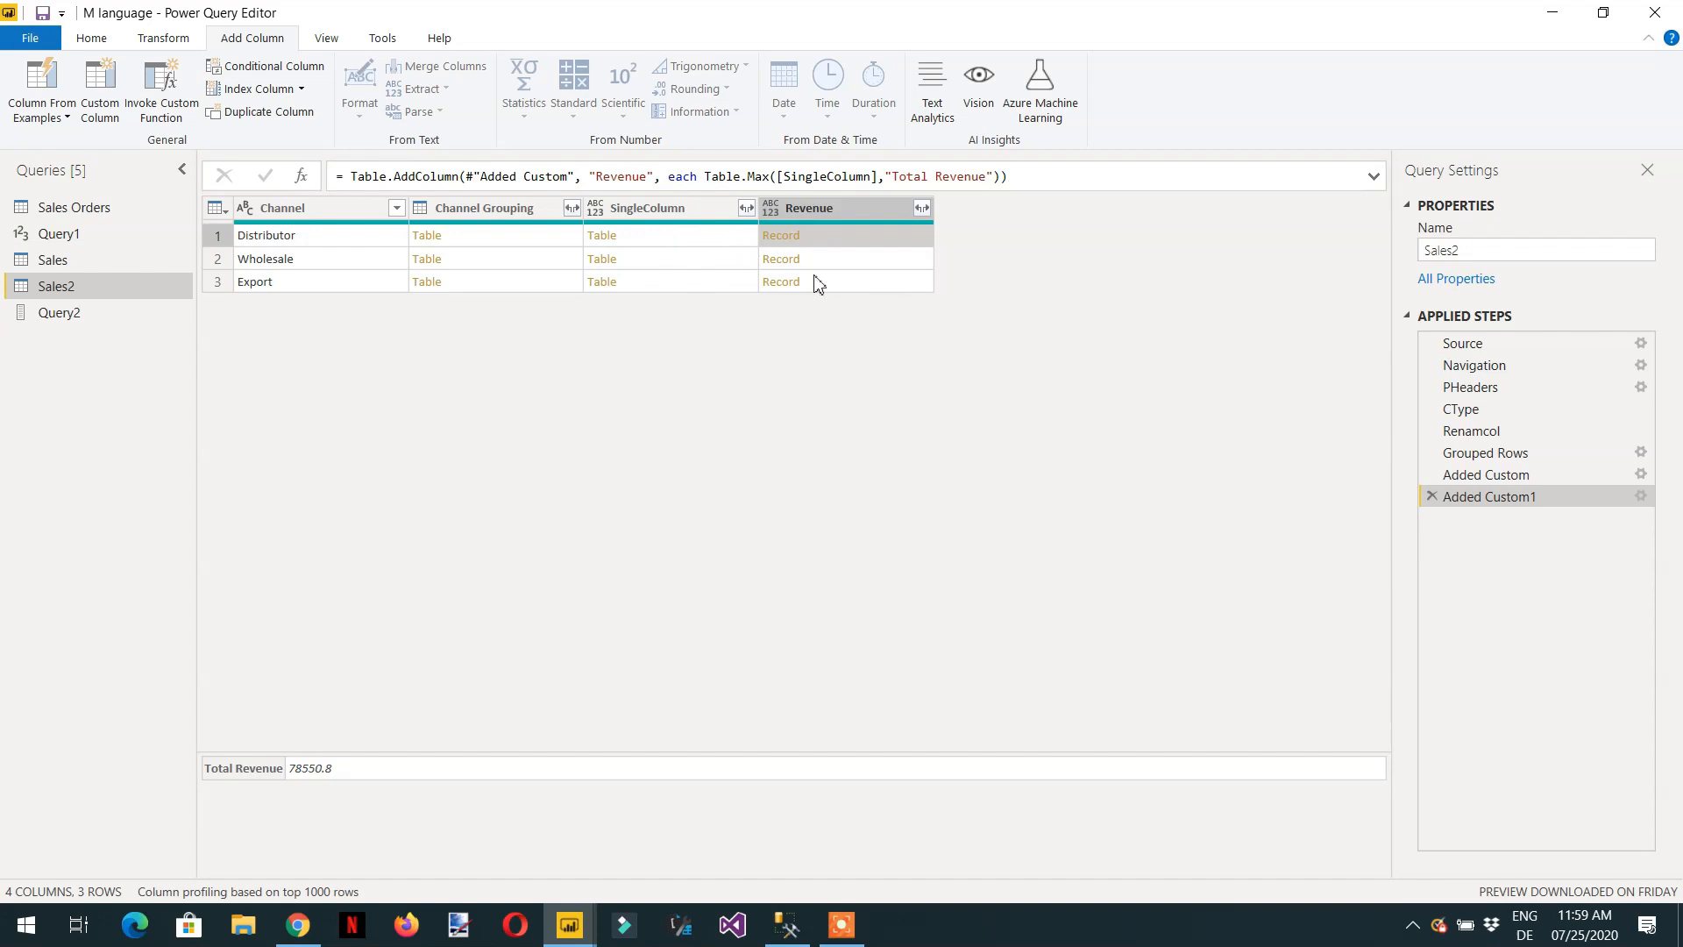
pyautogui.click(1430, 496)
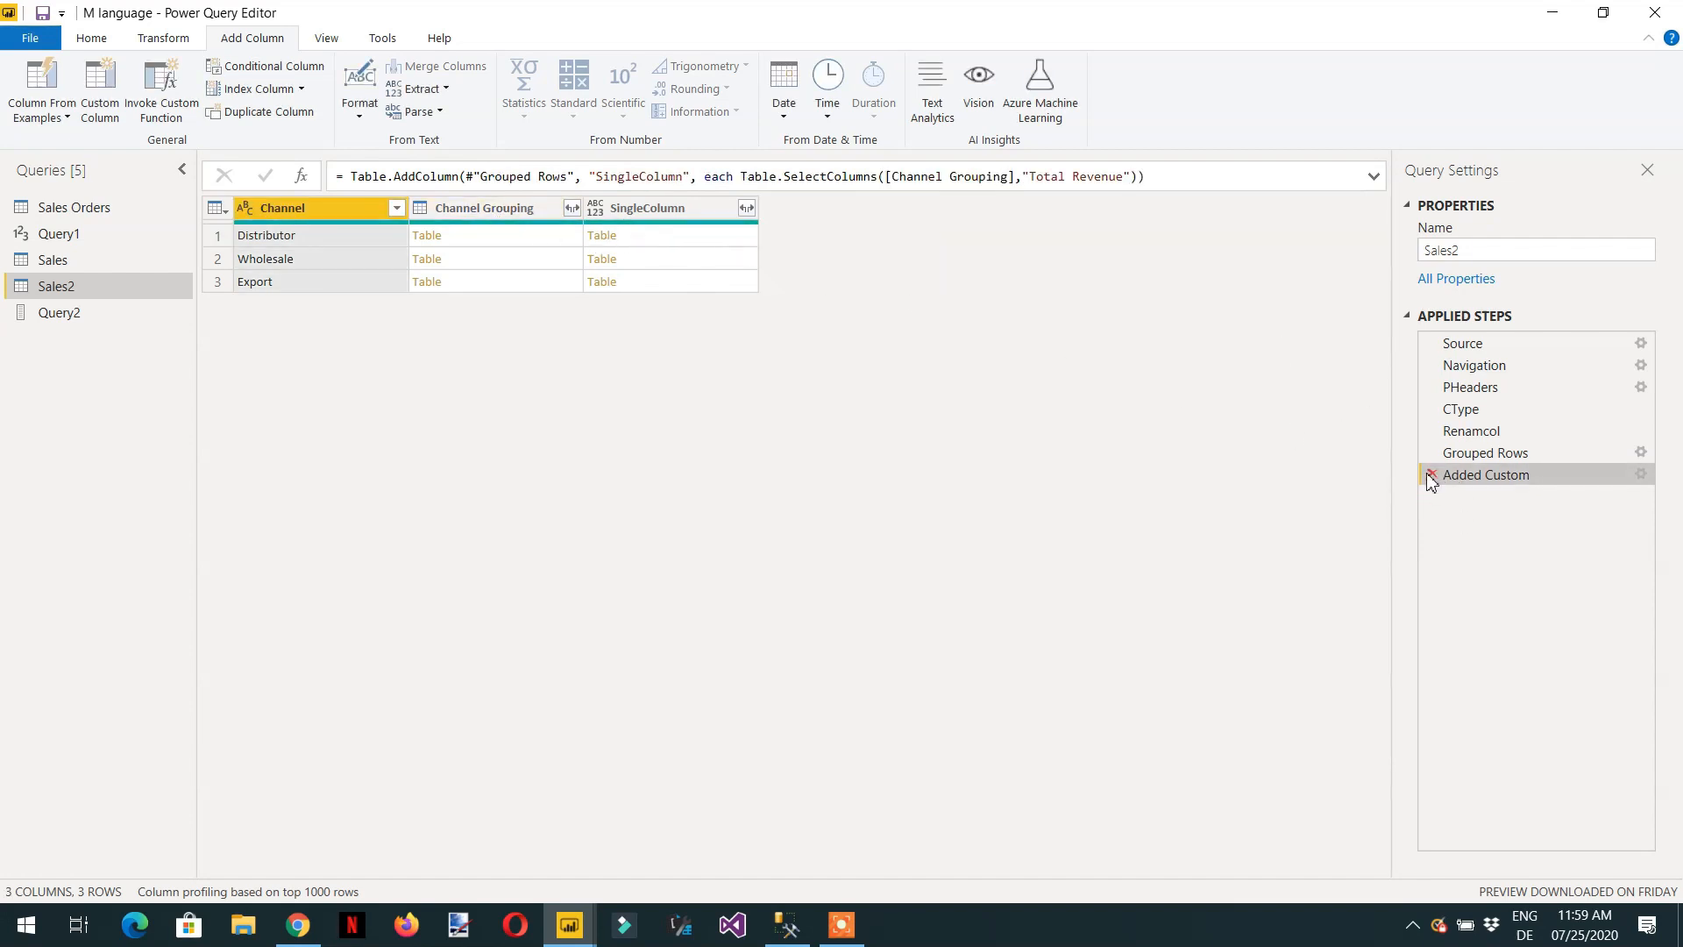
pyautogui.click(1429, 475)
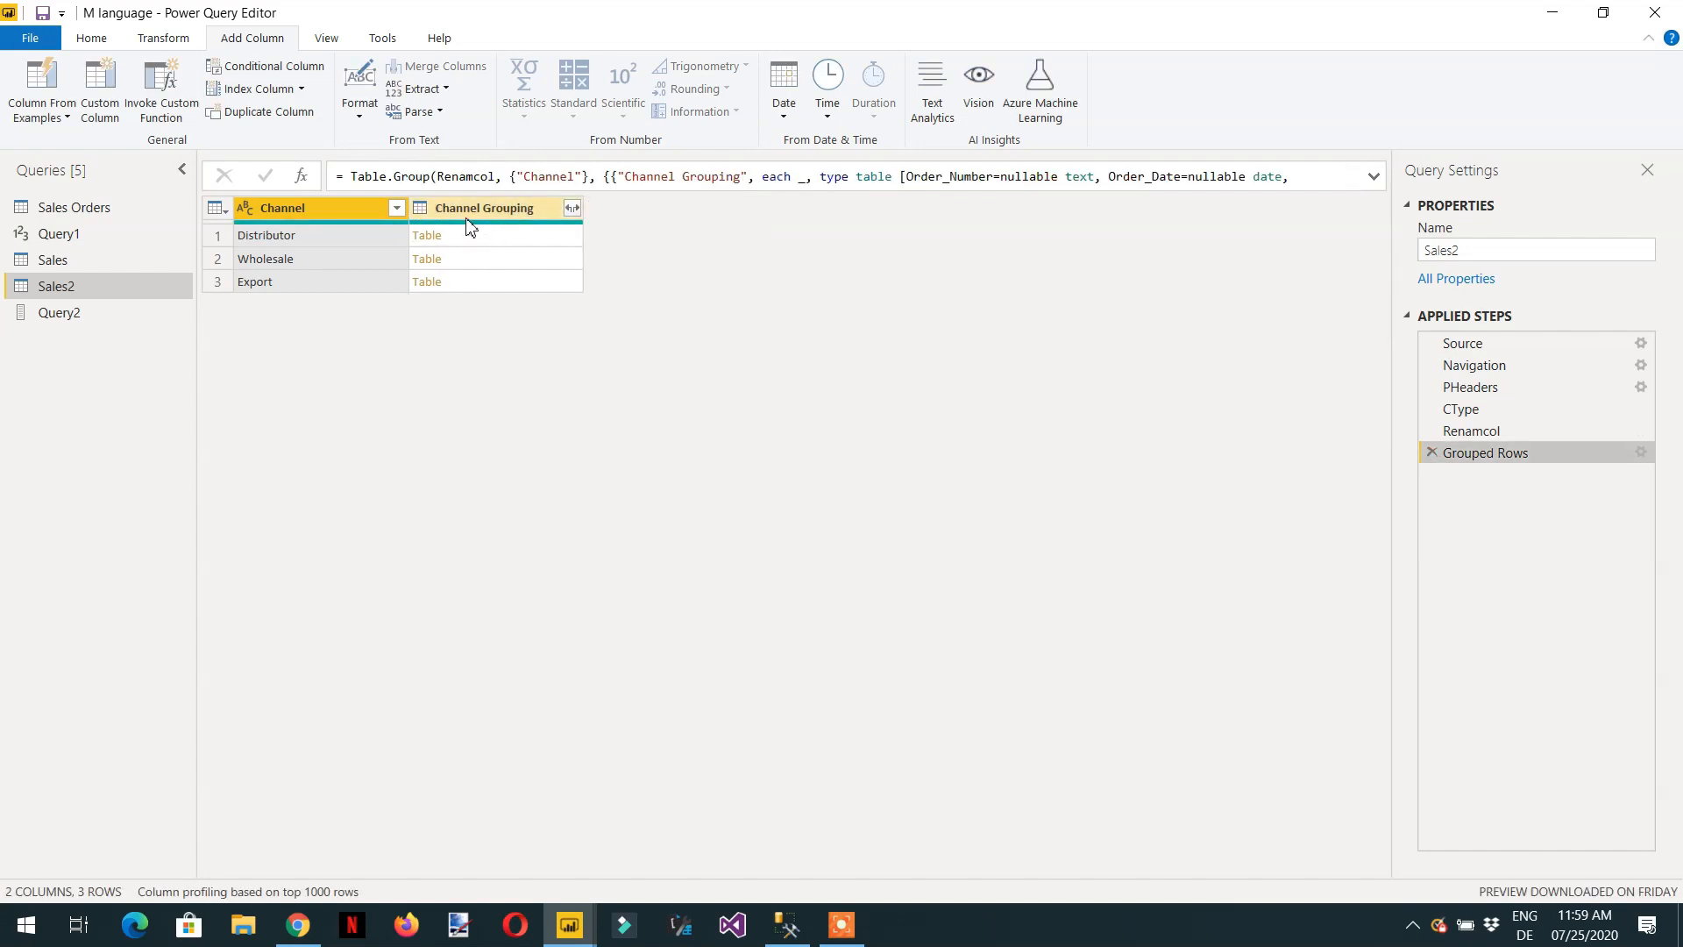
# Preview the Distributor row's nested table and start a custom column named "SingleColum".
pyautogui.click(507, 242)
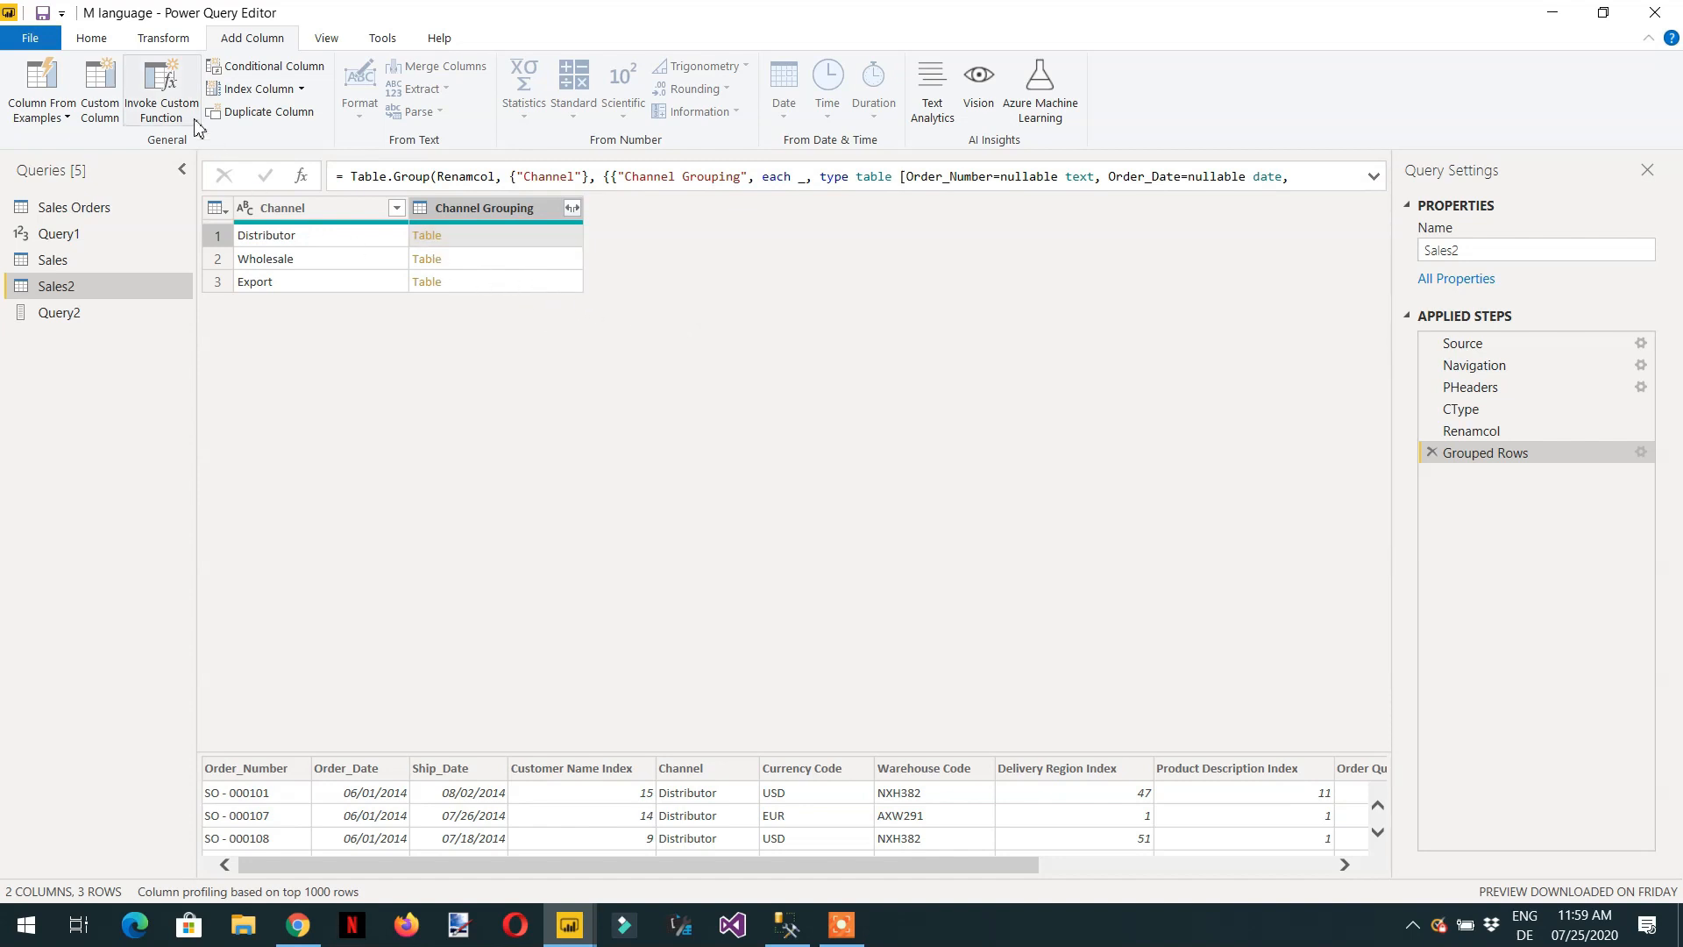
pyautogui.click(102, 112)
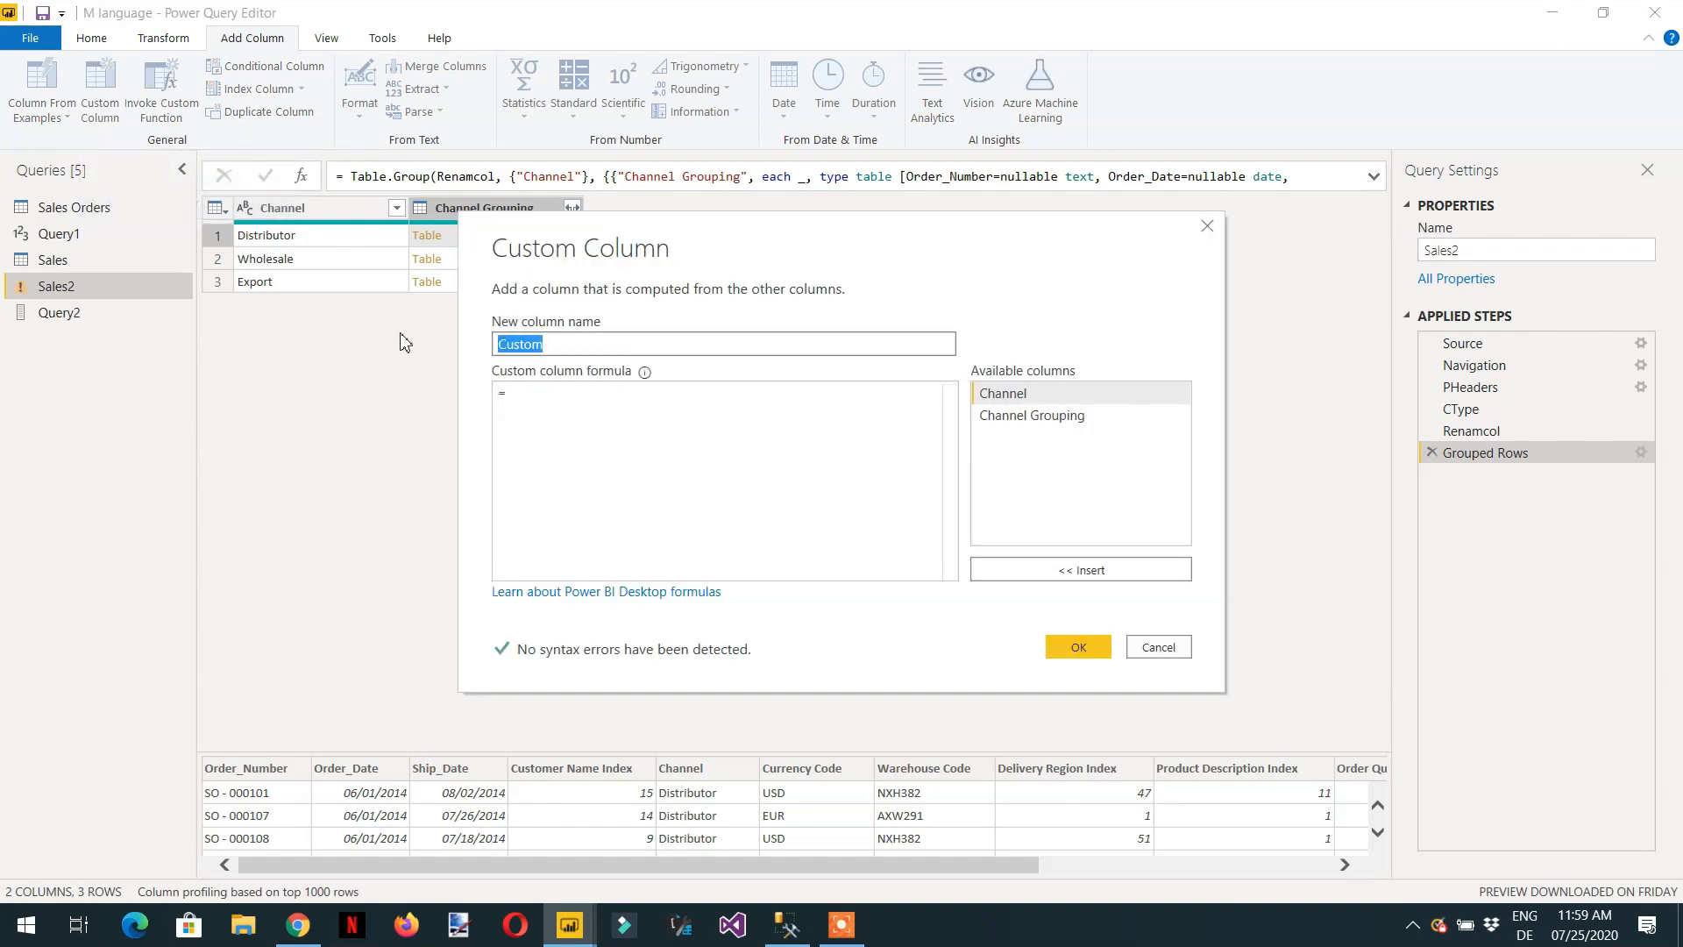
pyautogui.write('SingleCol')
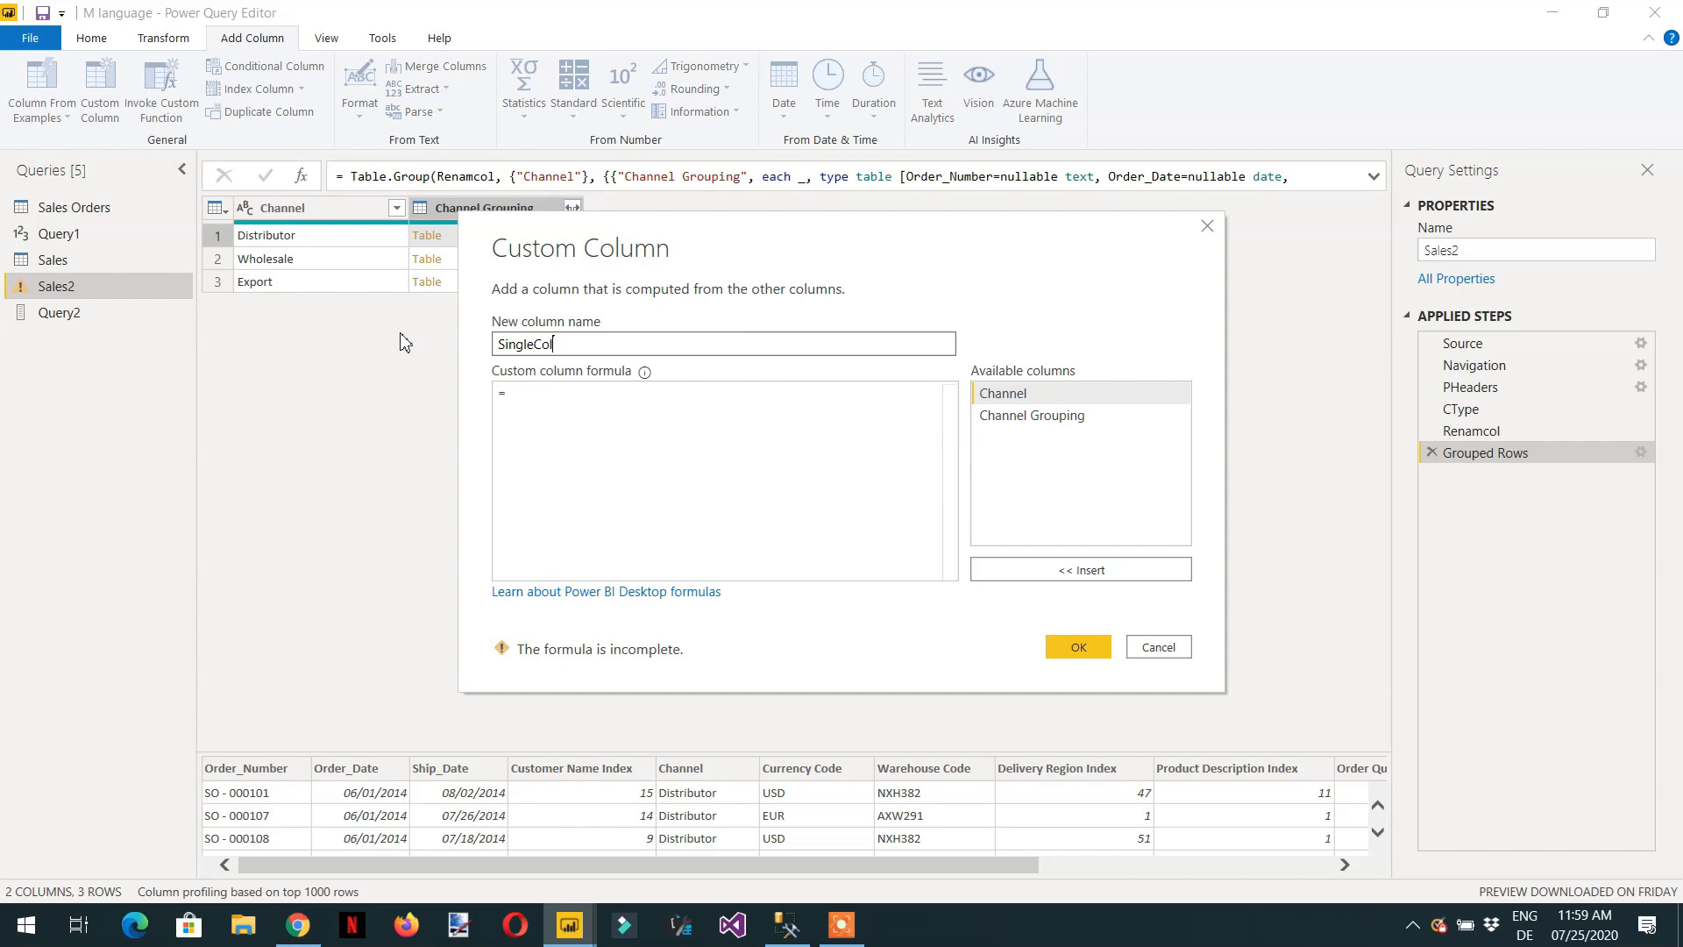
pyautogui.press('Tab')
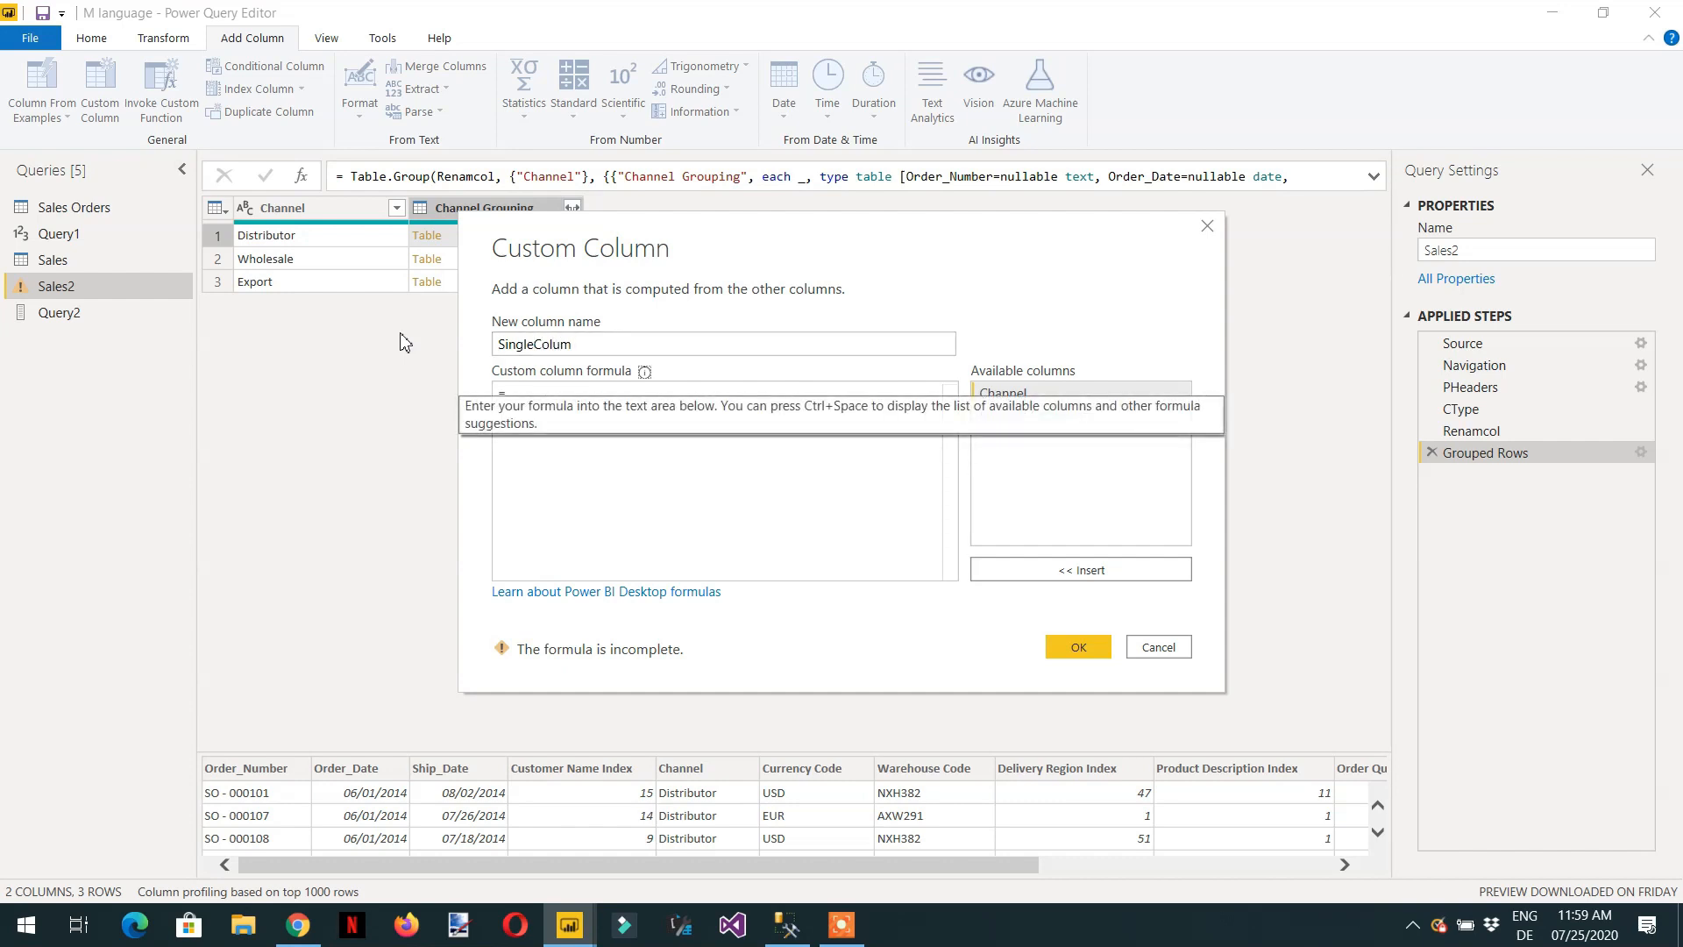
pyautogui.click(602, 449)
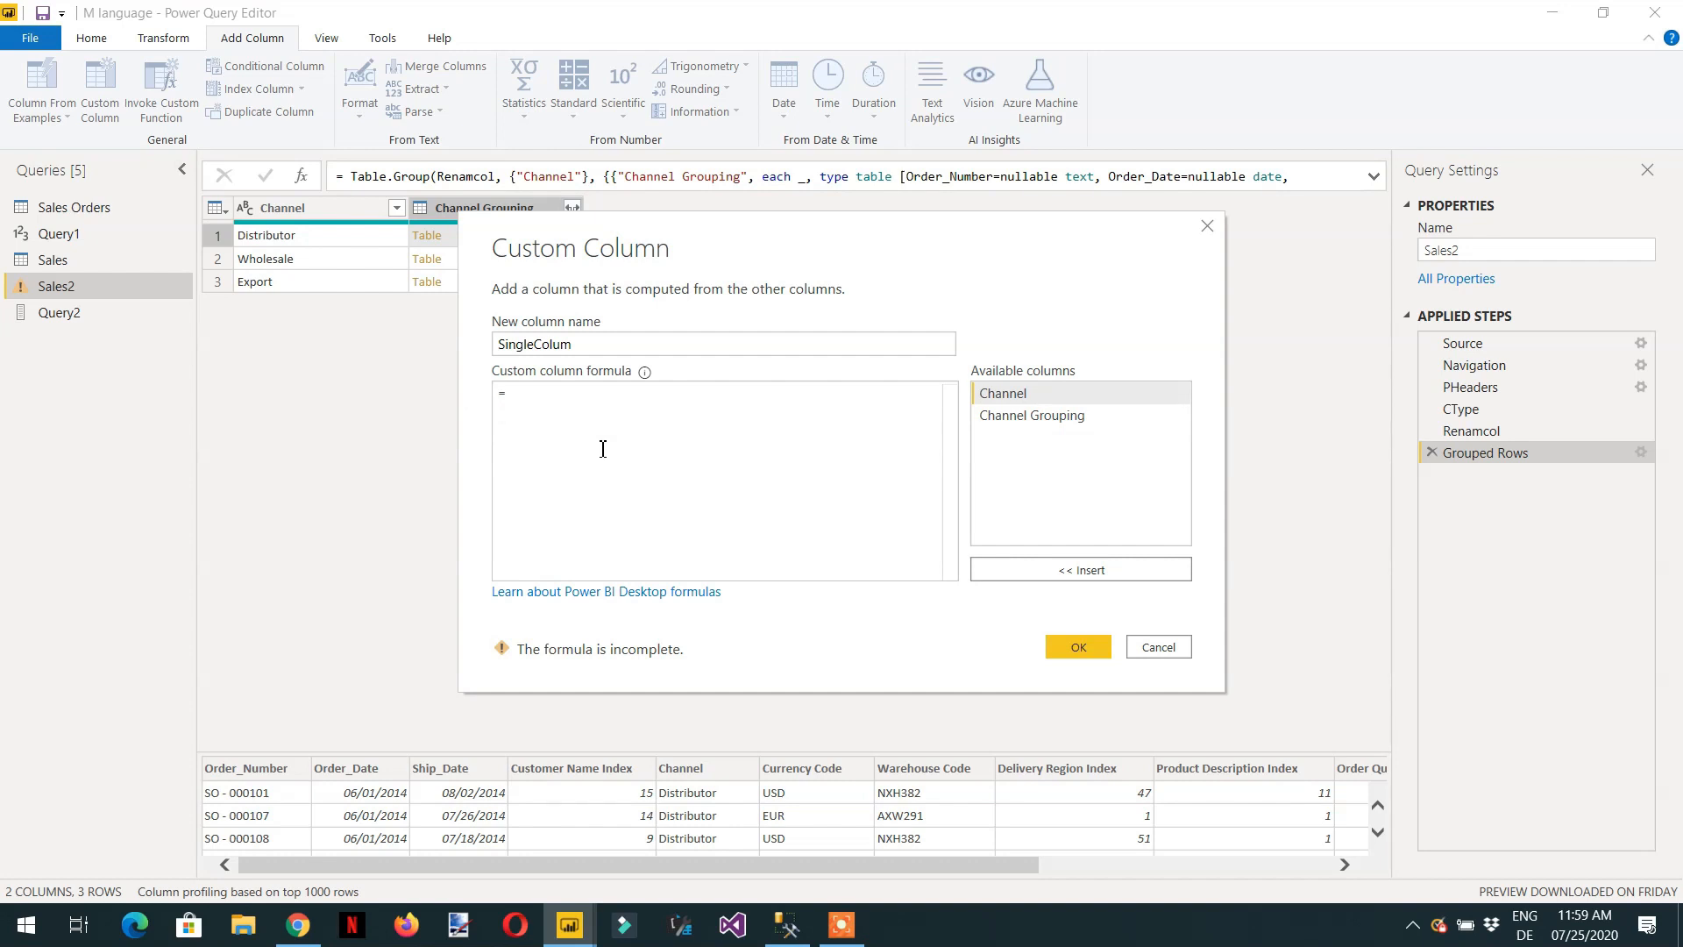
pyautogui.write('List')
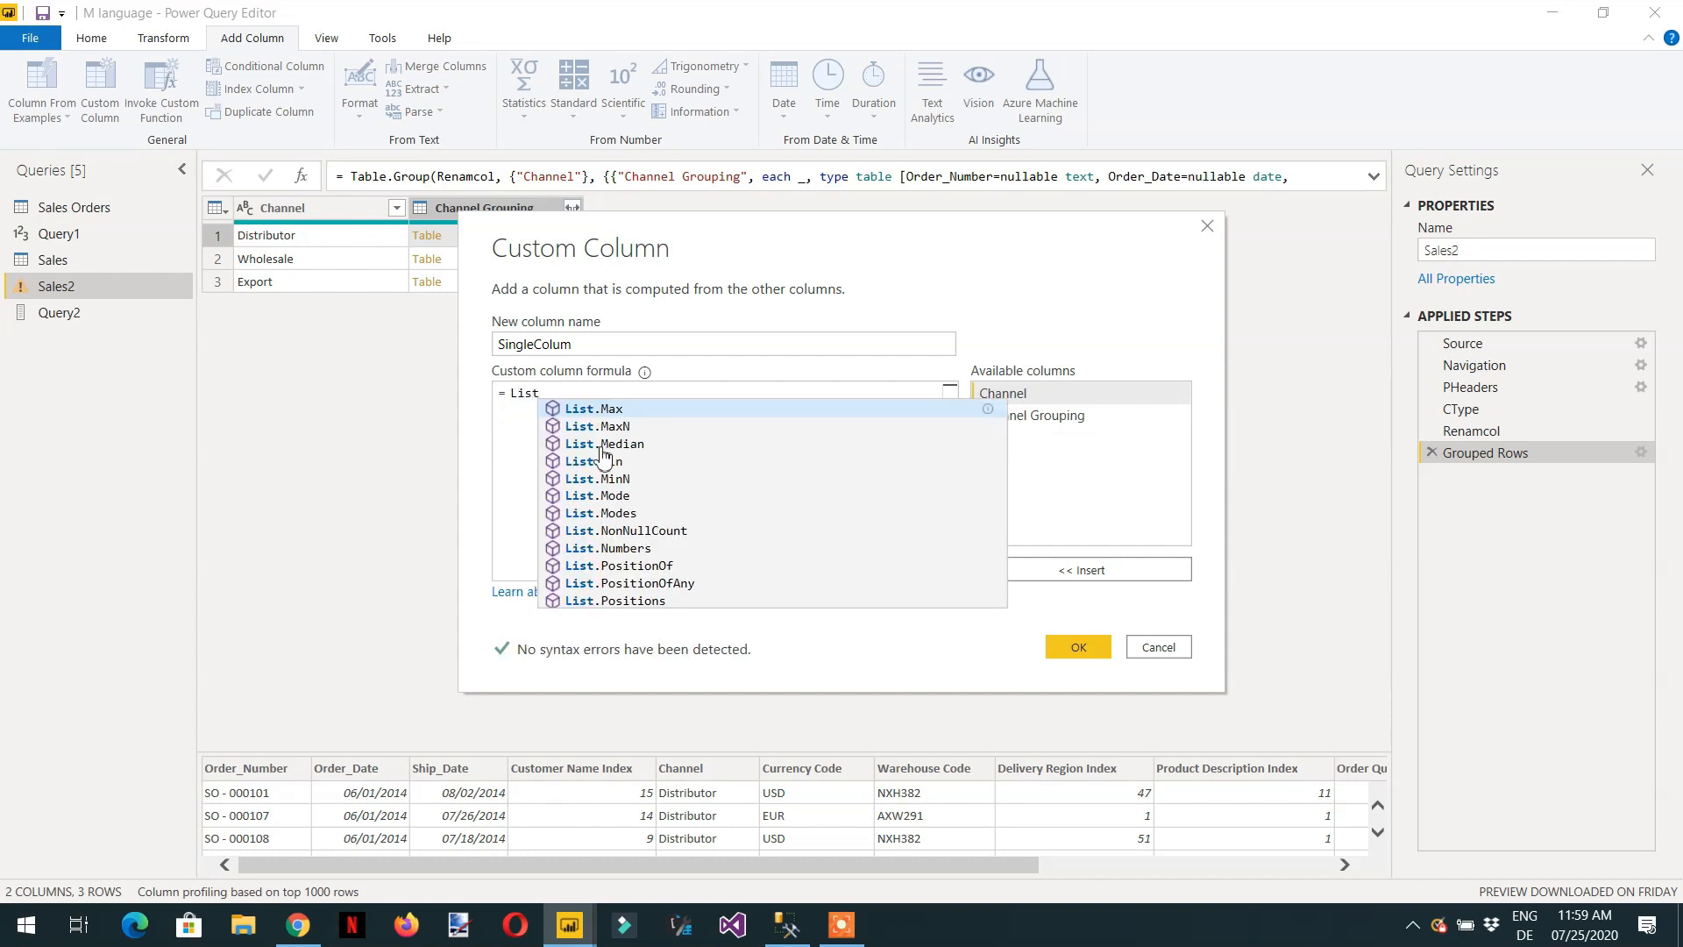
pyautogui.press('BackSpace')
pyautogui.press('BackSpace')
pyautogui.press('BackSpace')
pyautogui.press('BackSpace')
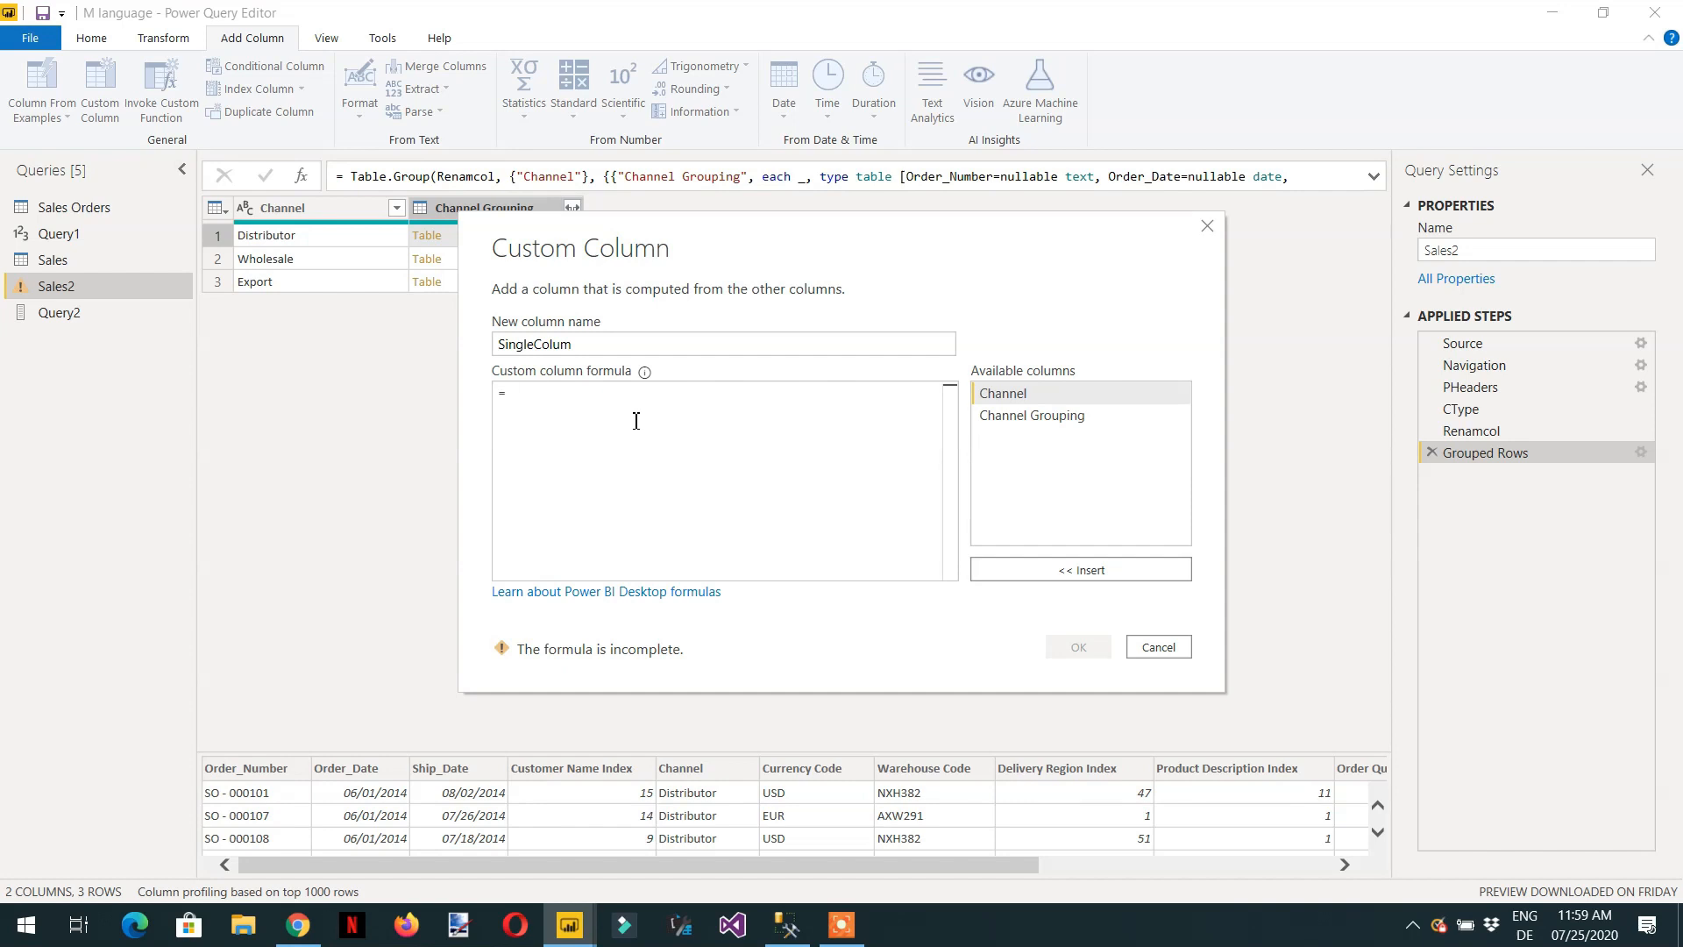
# Set the SingleColum formula to [Channel Grouping][Total Revenue] and add the column.
pyautogui.doubleClick(1024, 420)
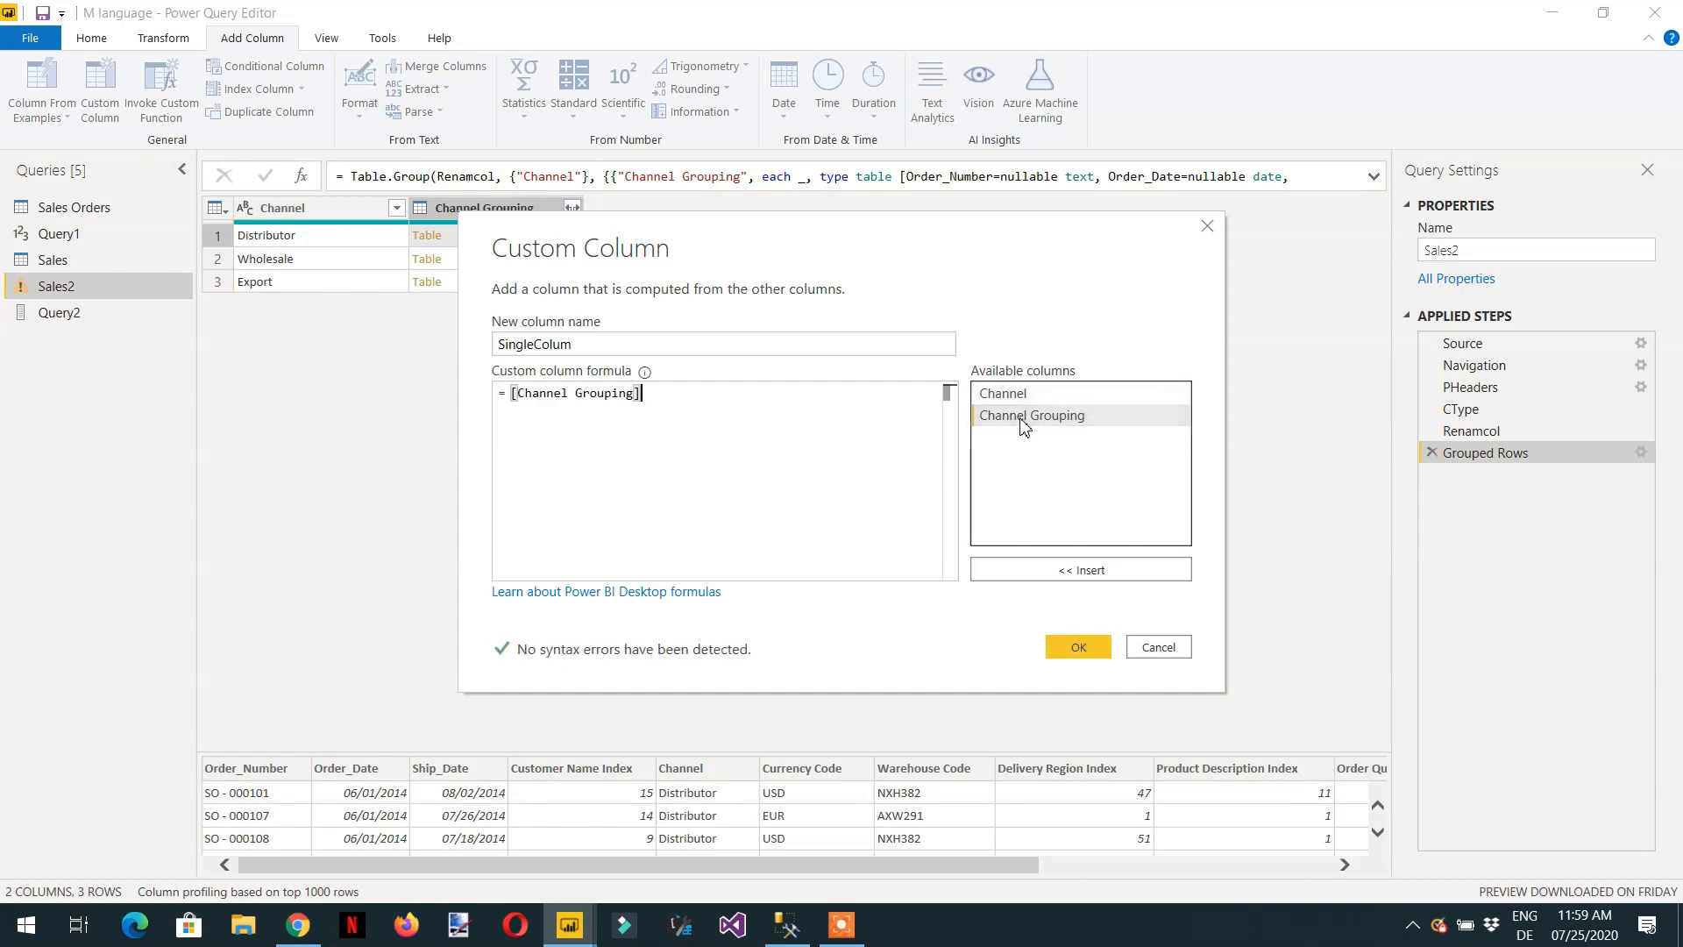
pyautogui.moveTo(662, 396); pyautogui.dragTo(509, 394)
pyautogui.click(658, 406)
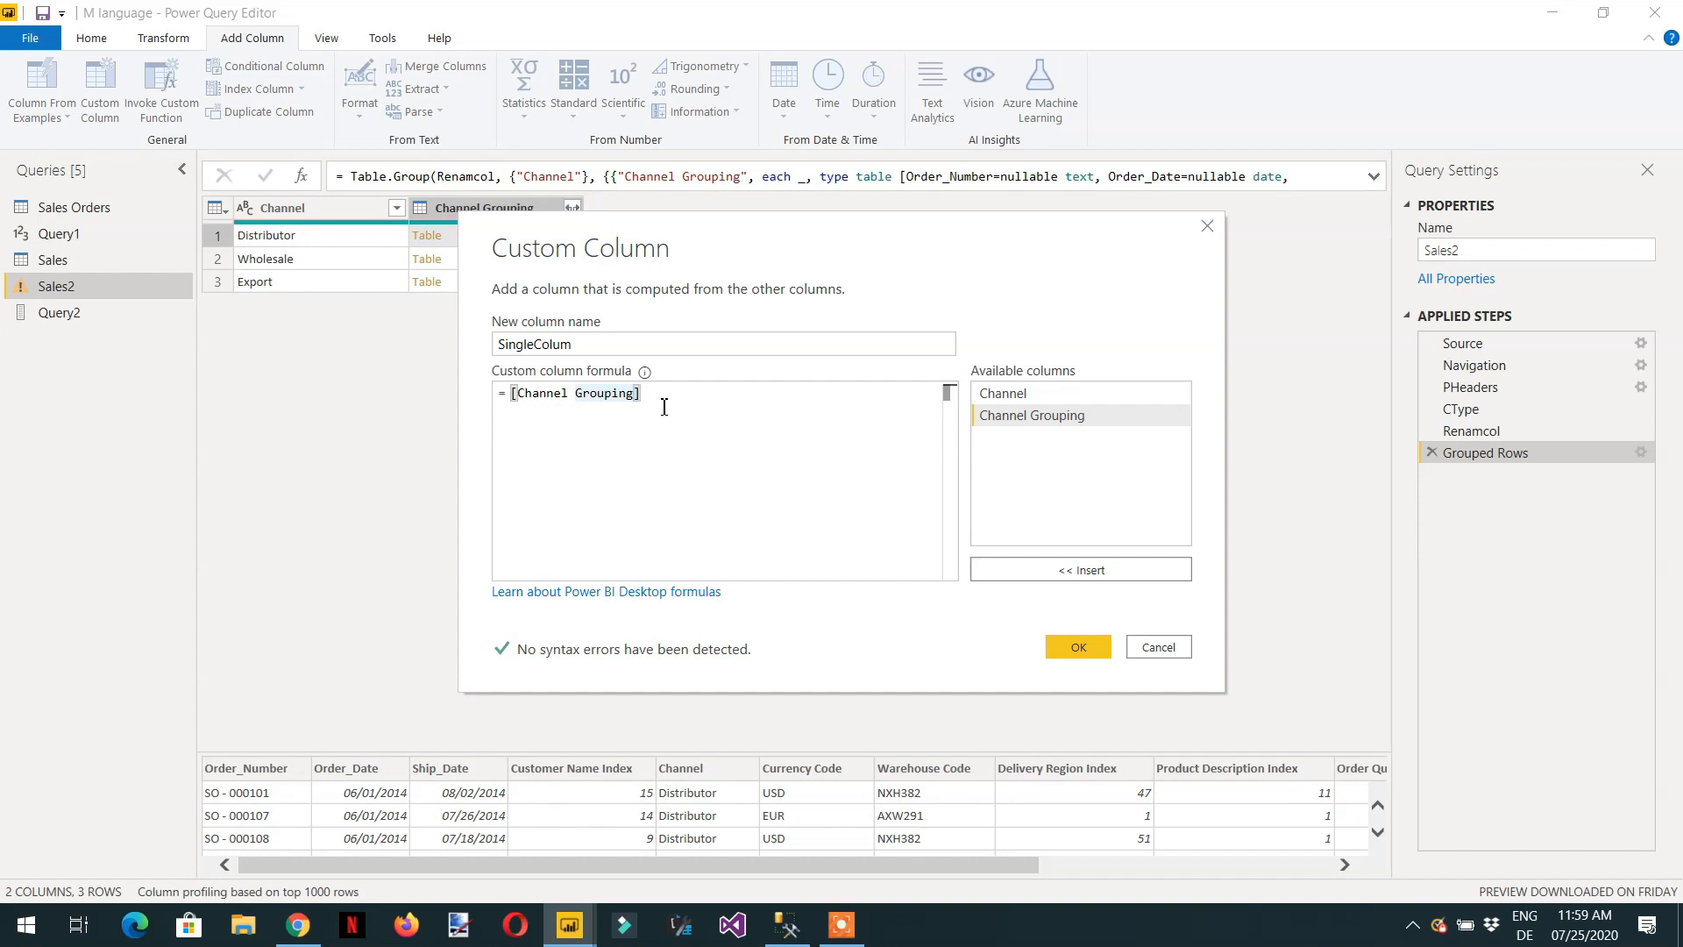
pyautogui.write('[')
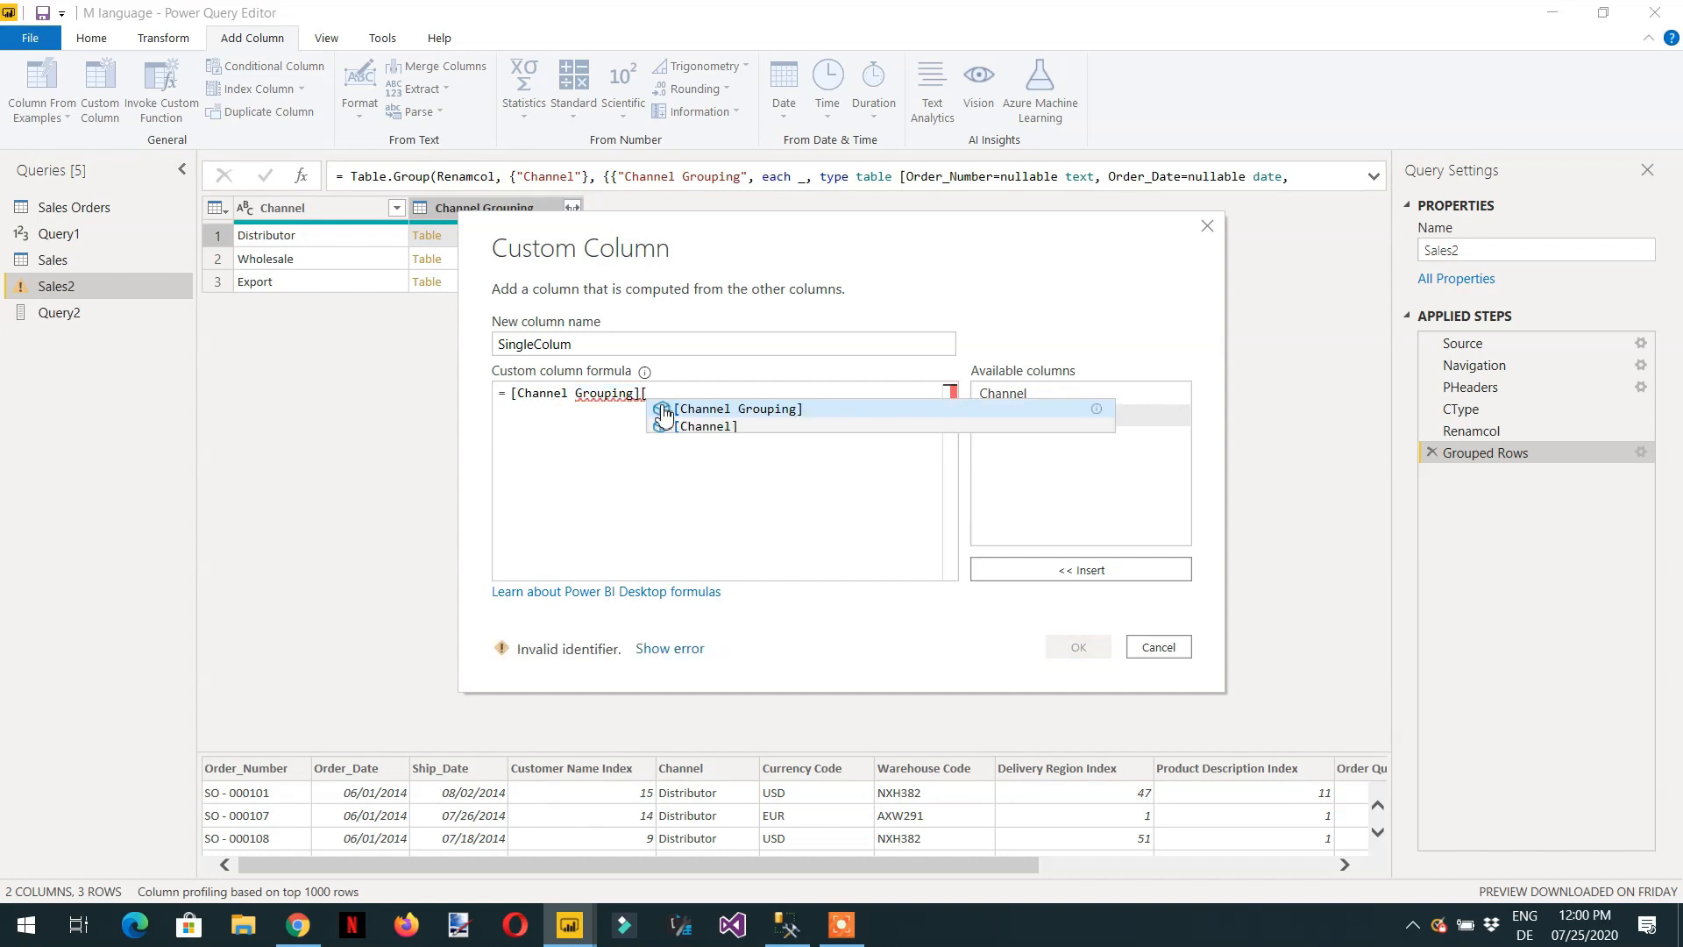
pyautogui.write('"')
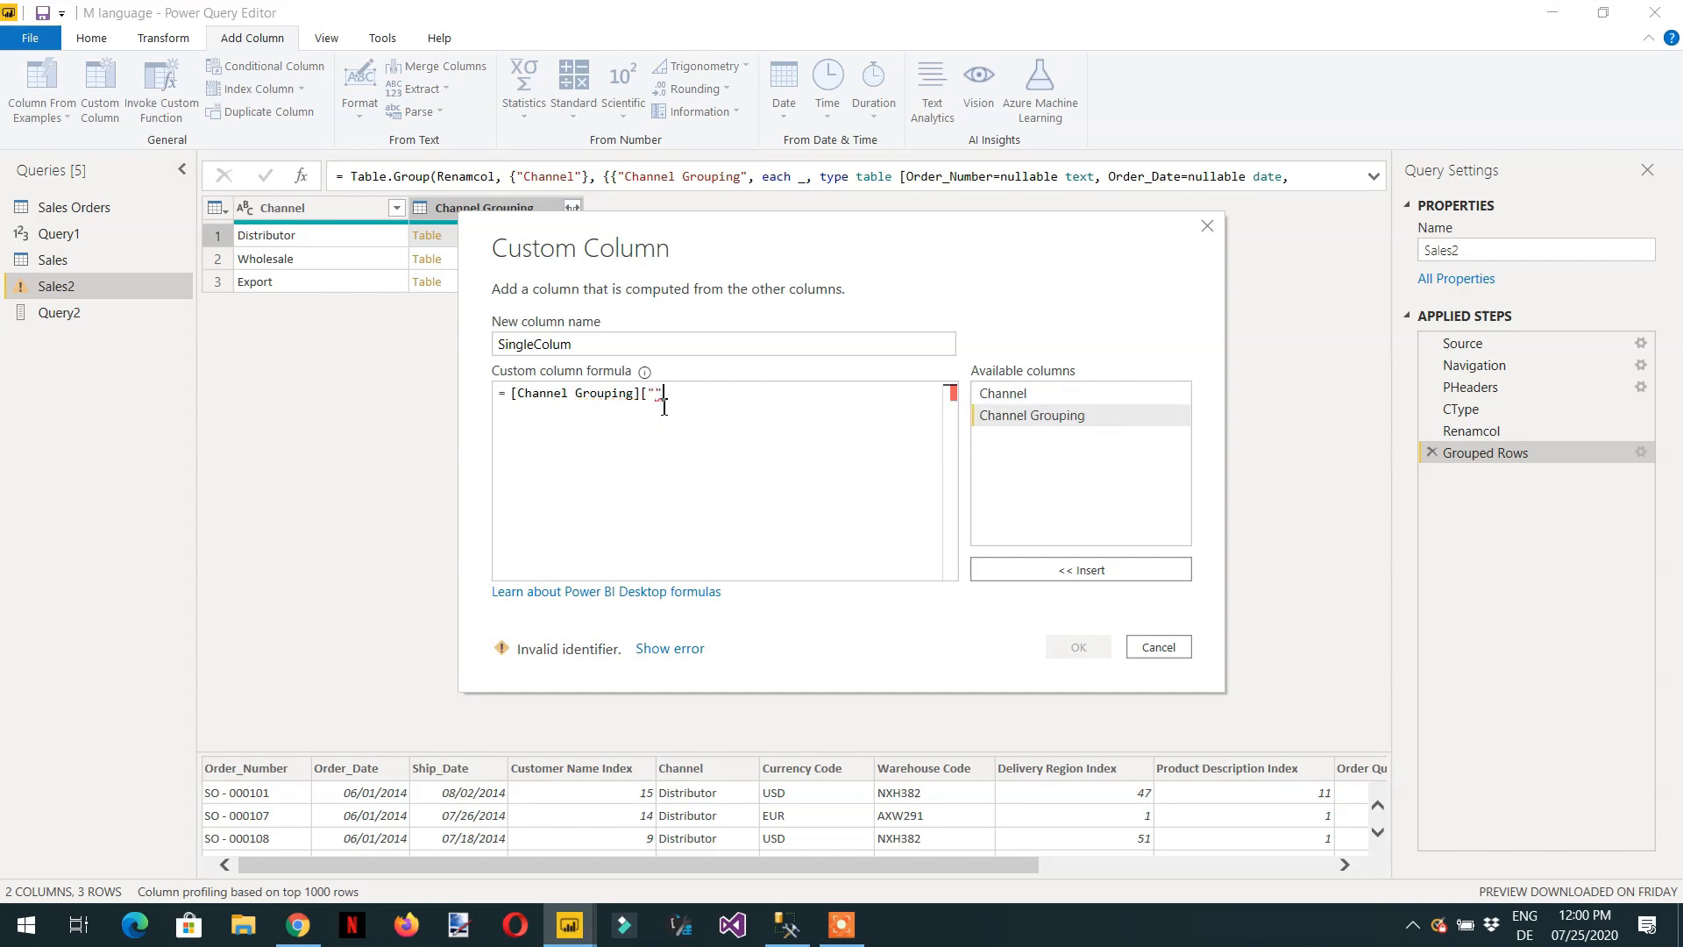
pyautogui.press('BackSpace')
pyautogui.press('BackSpace')
pyautogui.write('Tota')
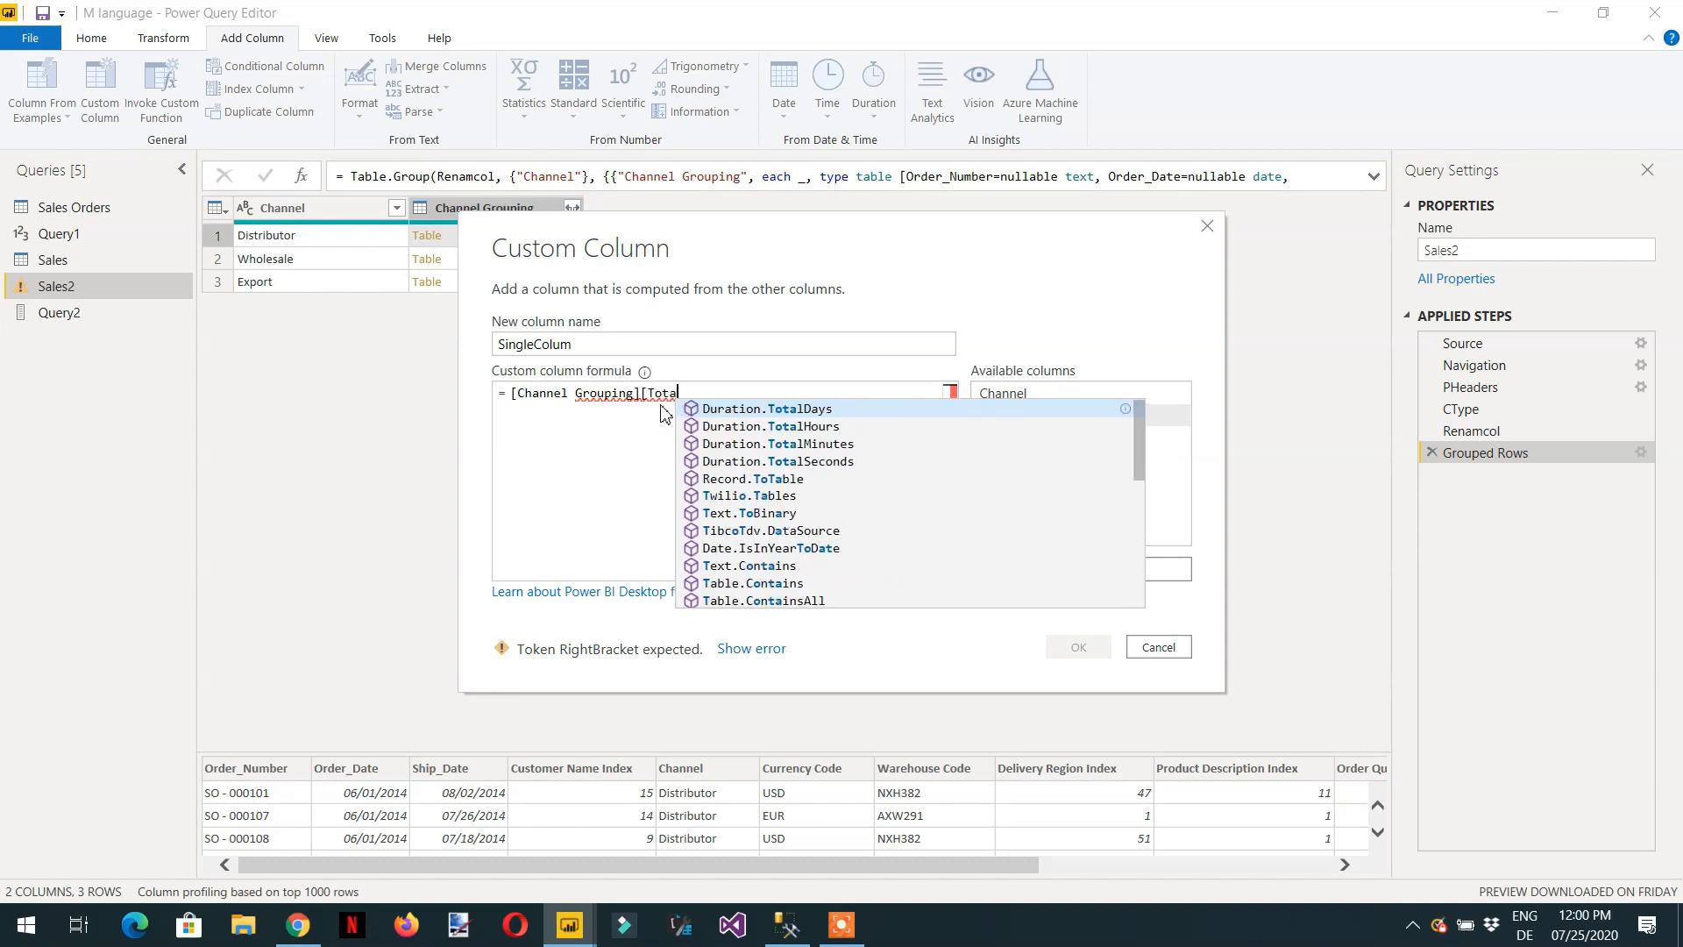
pyautogui.write('l Reve')
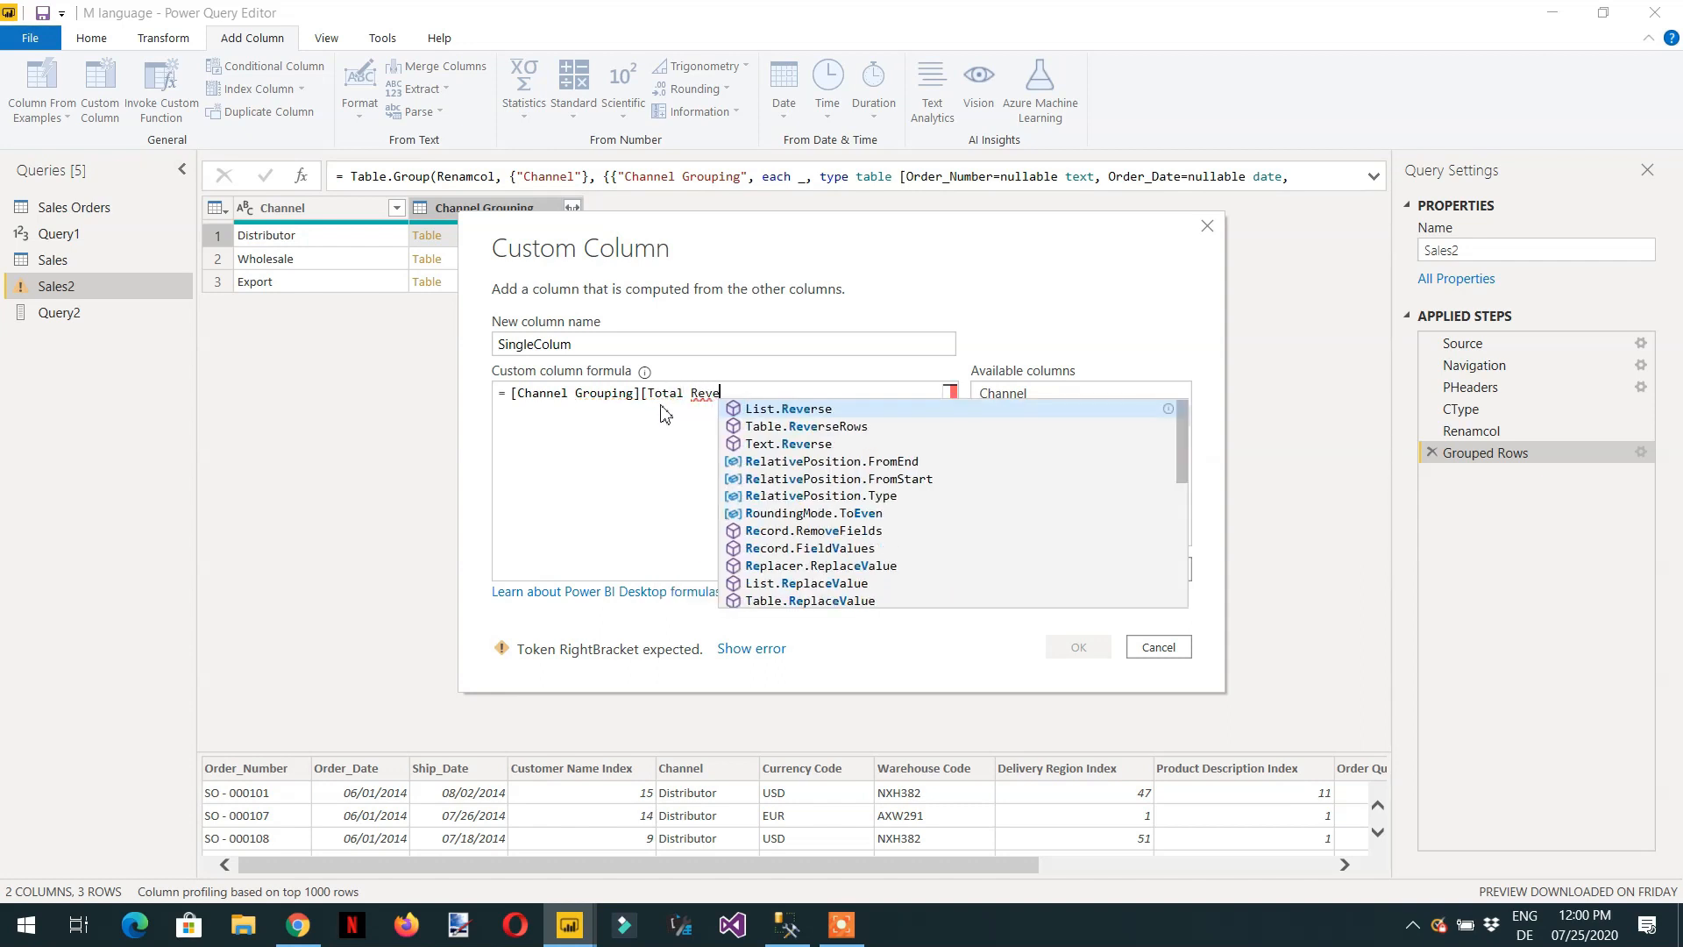
pyautogui.write('nue')
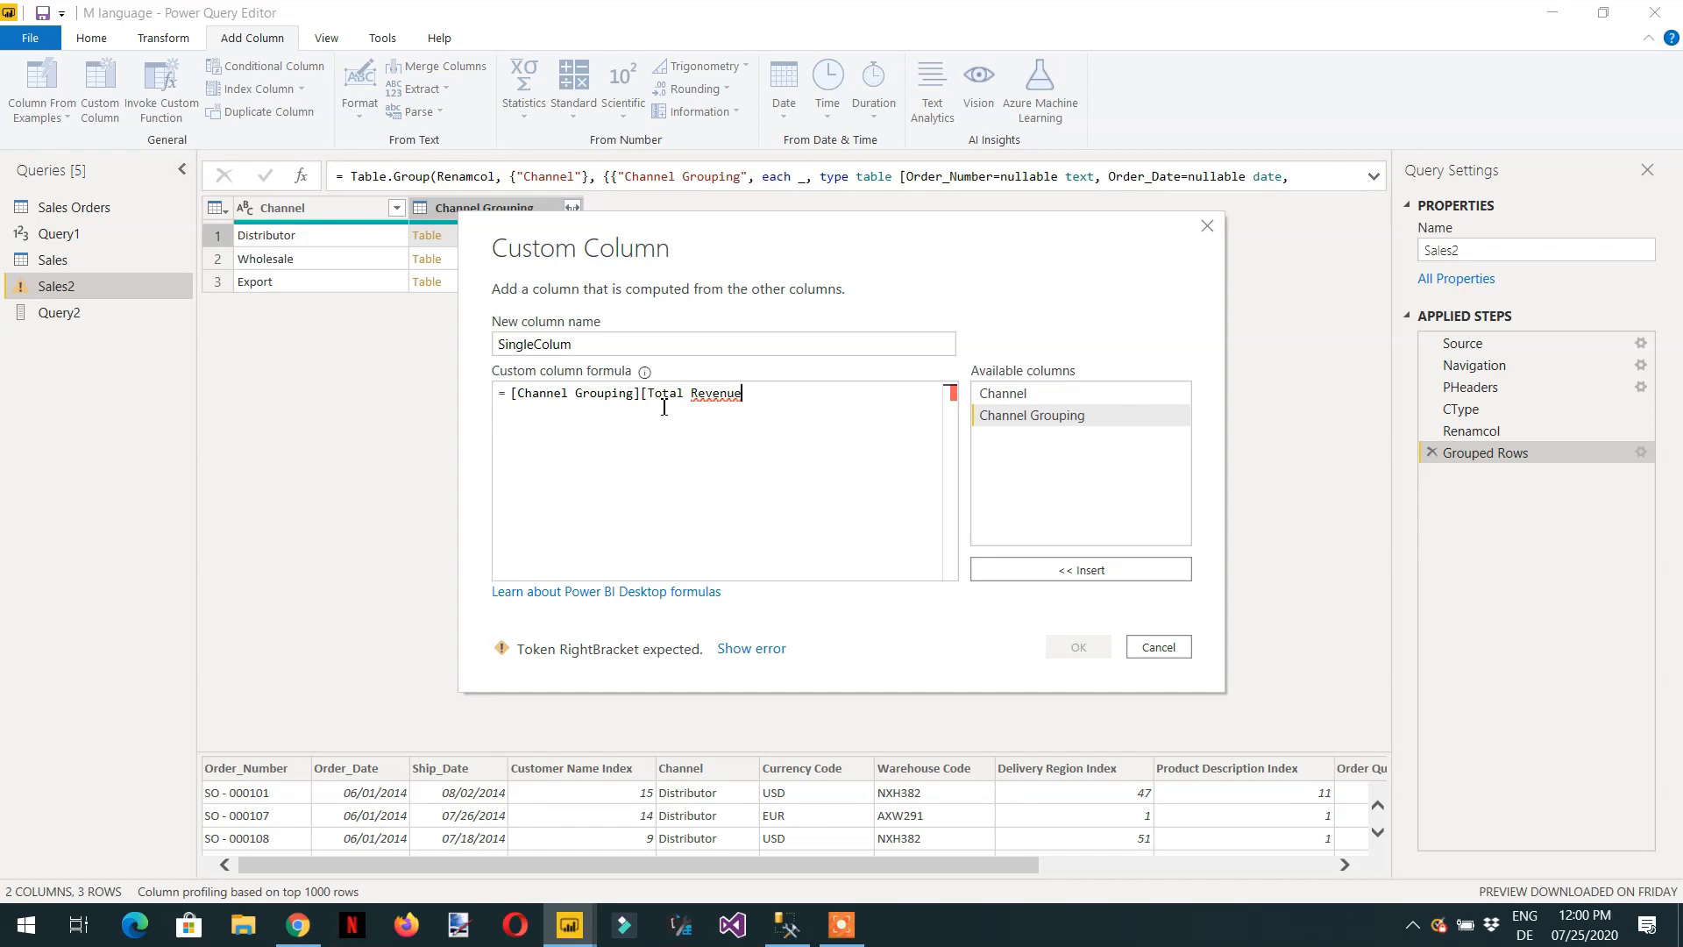
pyautogui.write(']')
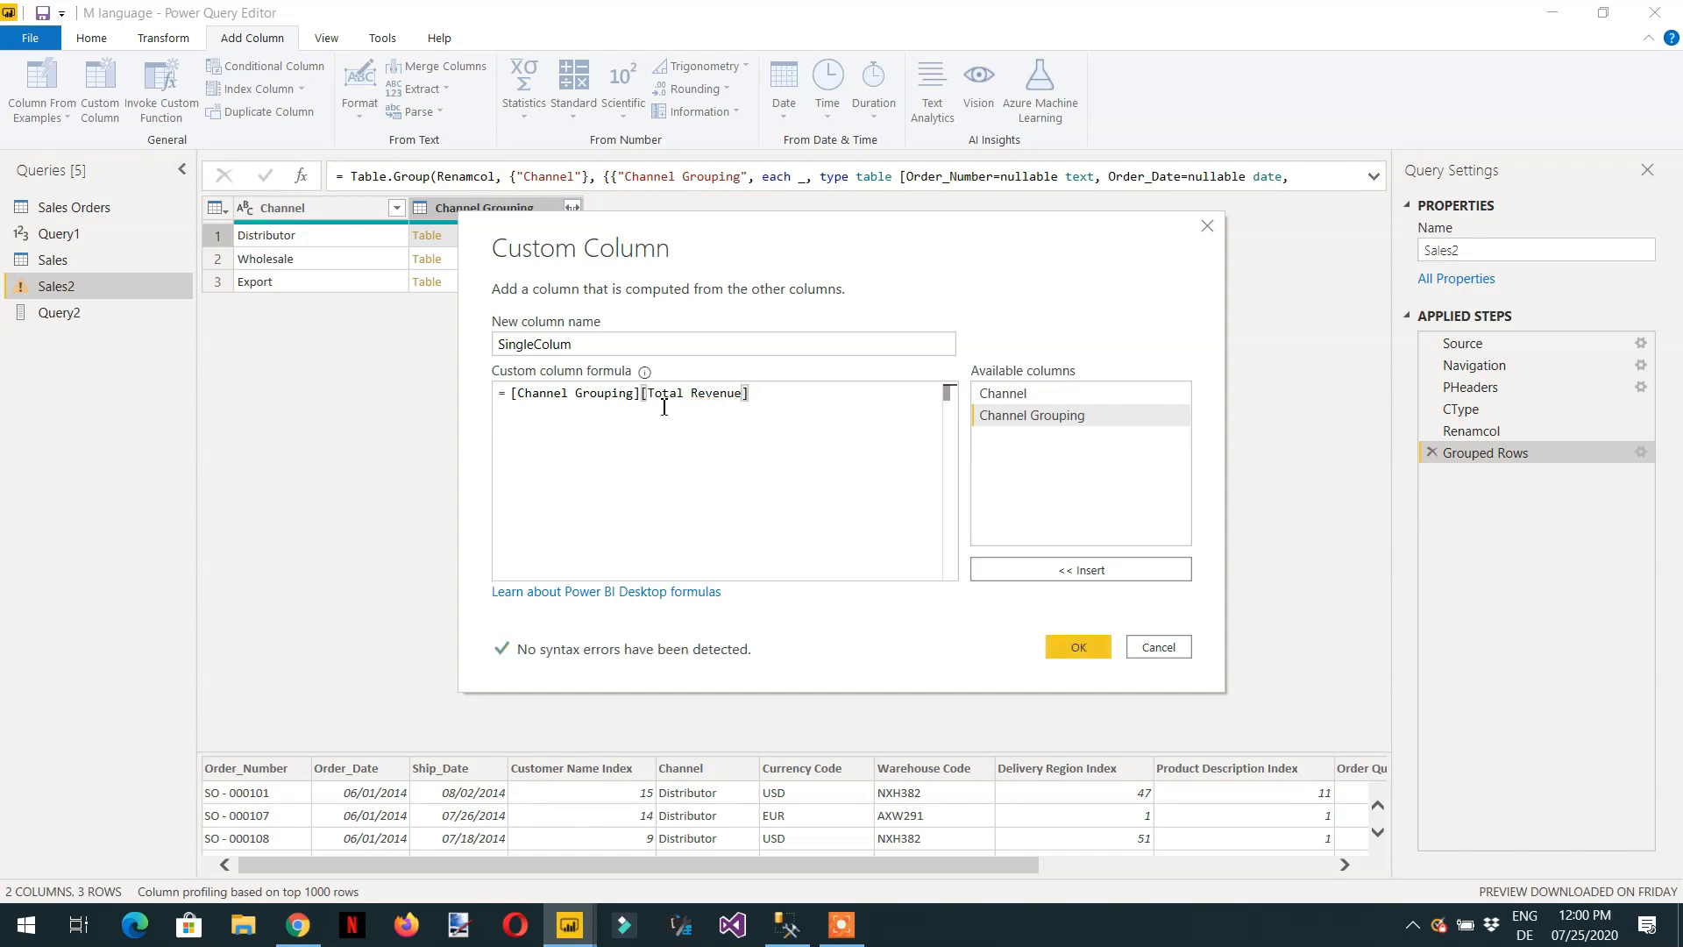
pyautogui.click(1080, 648)
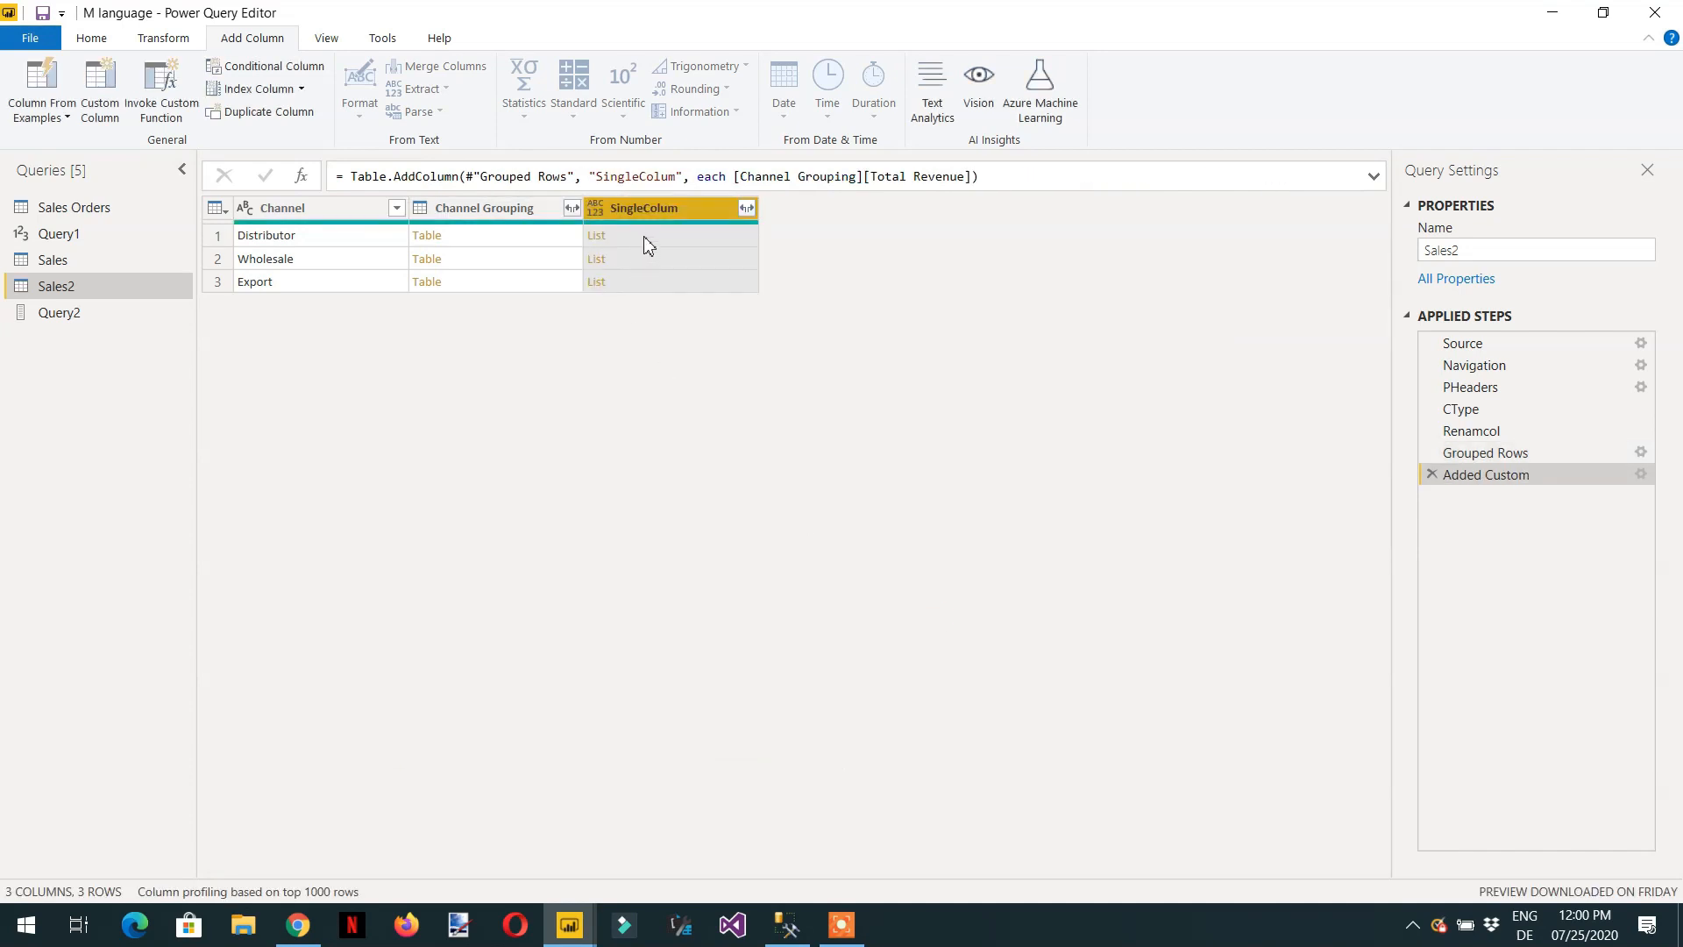
# Preview the SingleColum lists of the Distributor, Wholesale and Export rows.
pyautogui.click(649, 237)
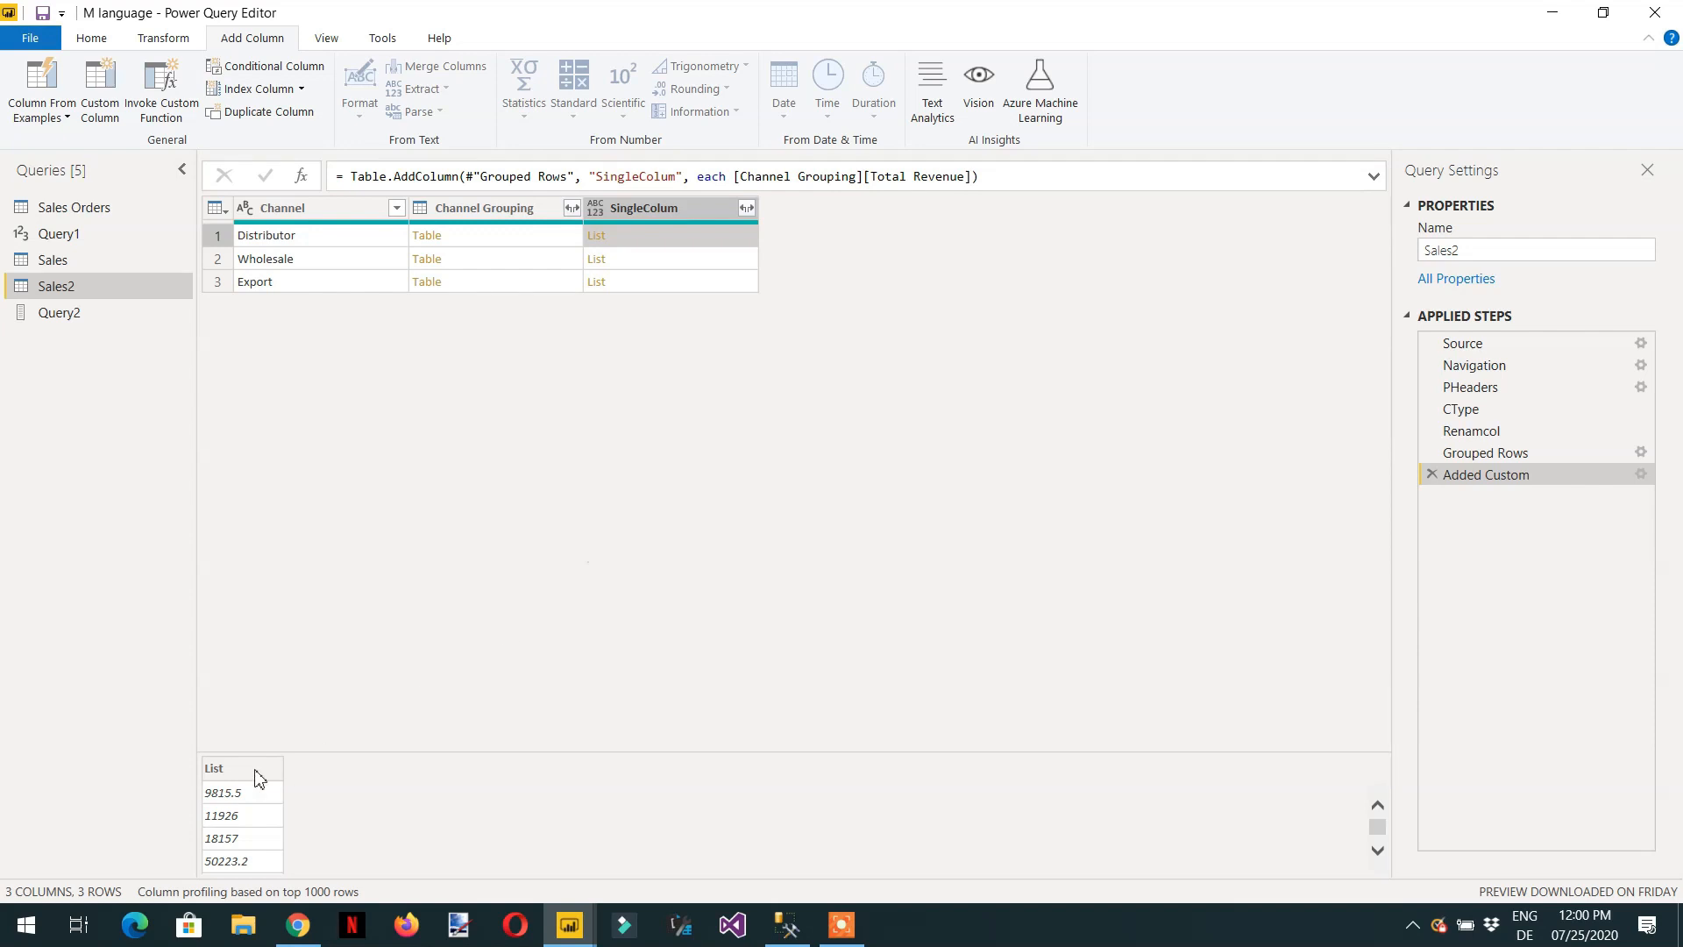
pyautogui.scroll(-5, 259, 794)
pyautogui.scroll(-3, 260, 807)
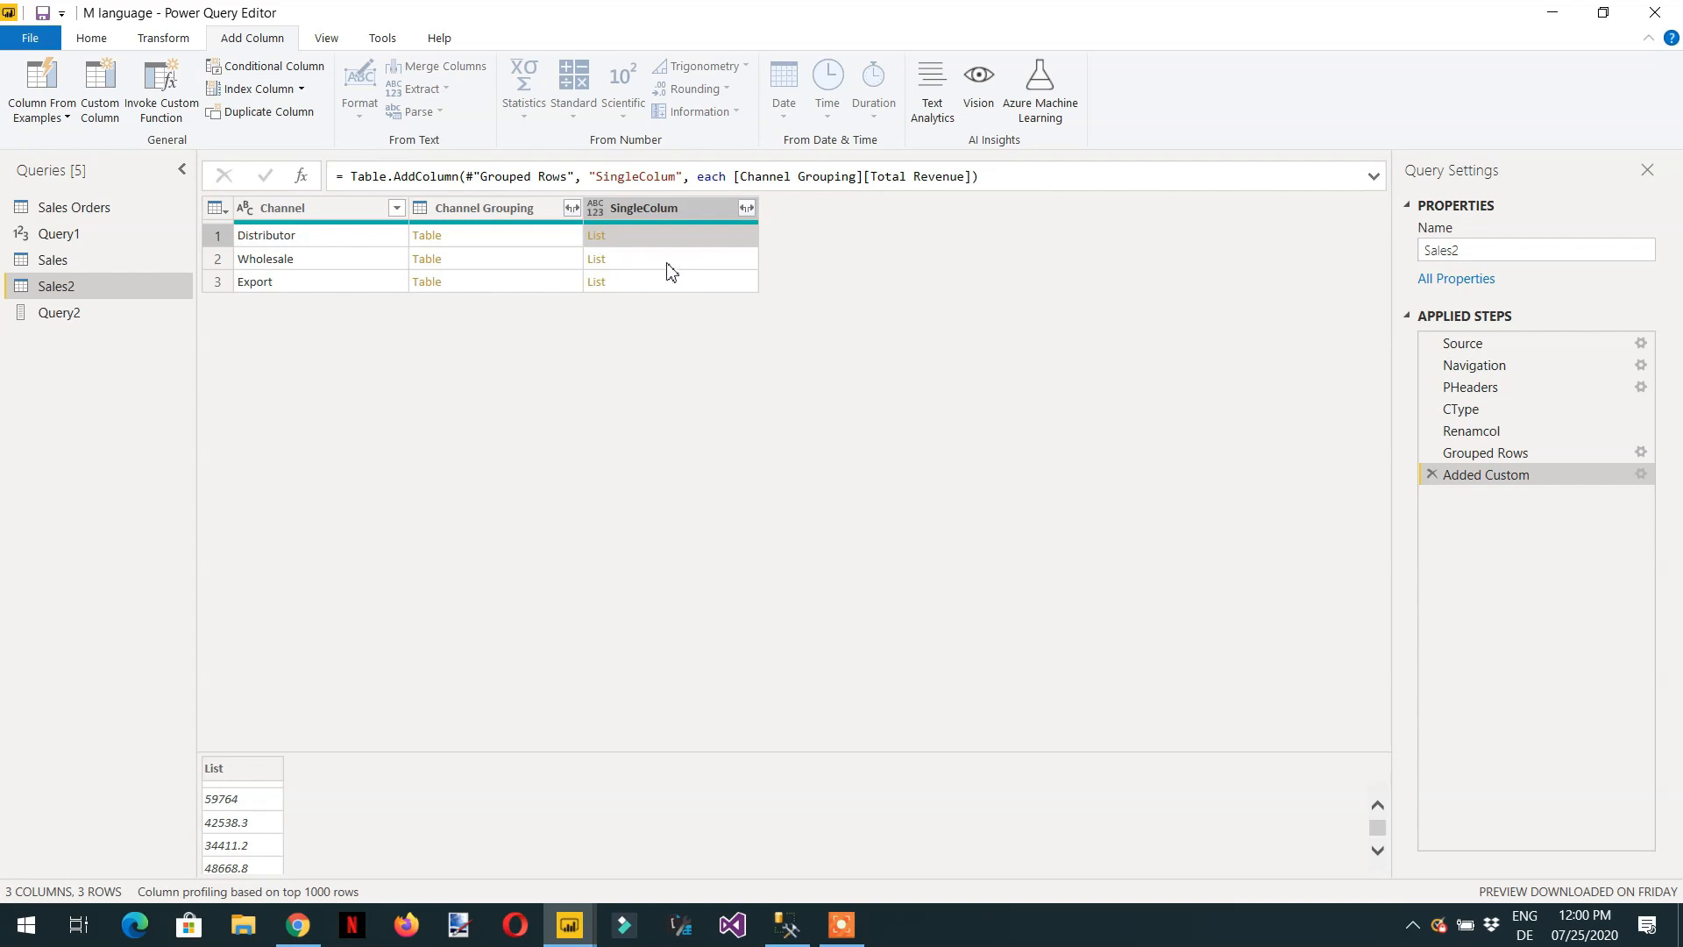
pyautogui.click(673, 268)
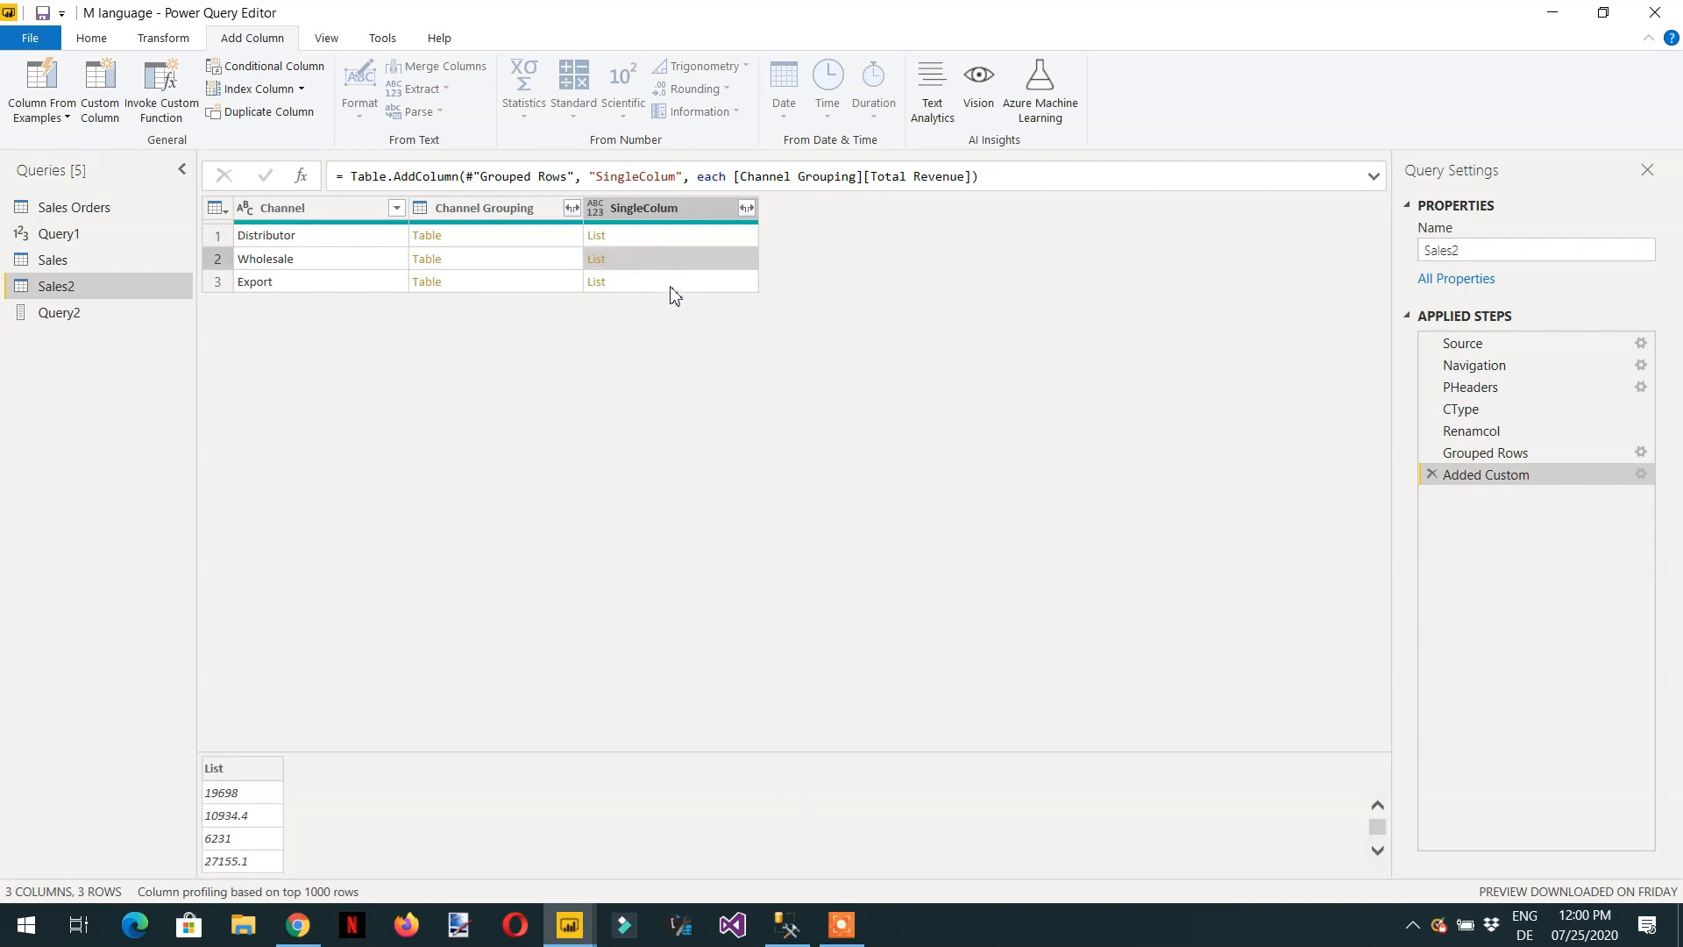
pyautogui.click(678, 292)
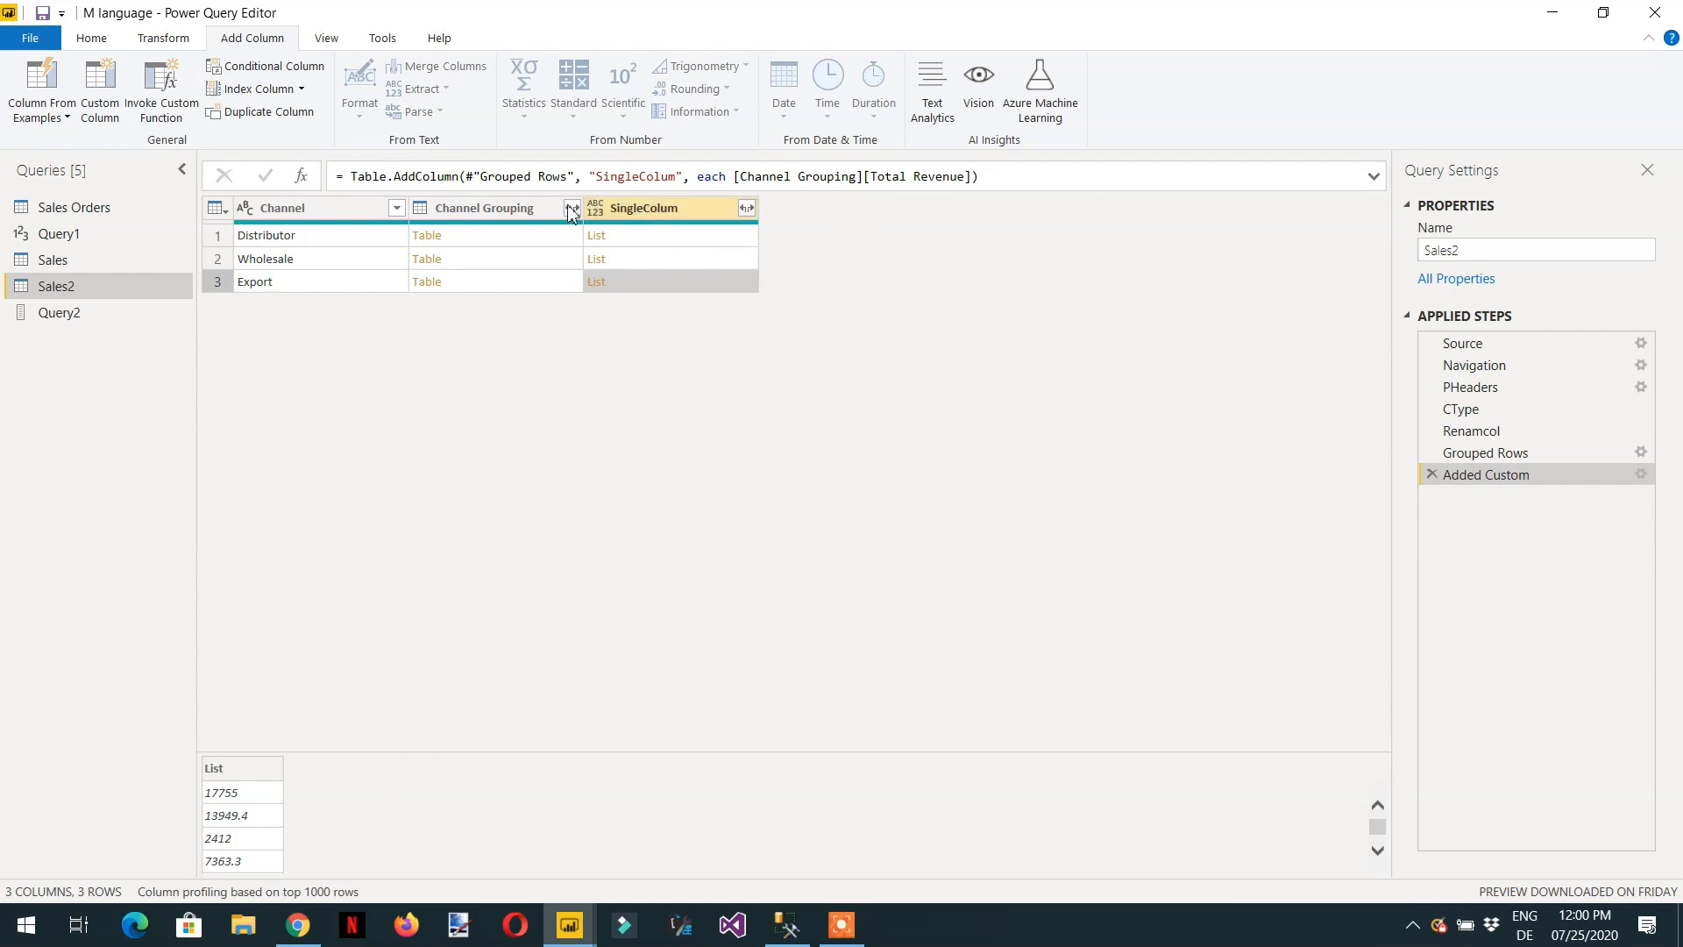
# Start another custom column and name it "Sum of Revenue".
pyautogui.click(100, 98)
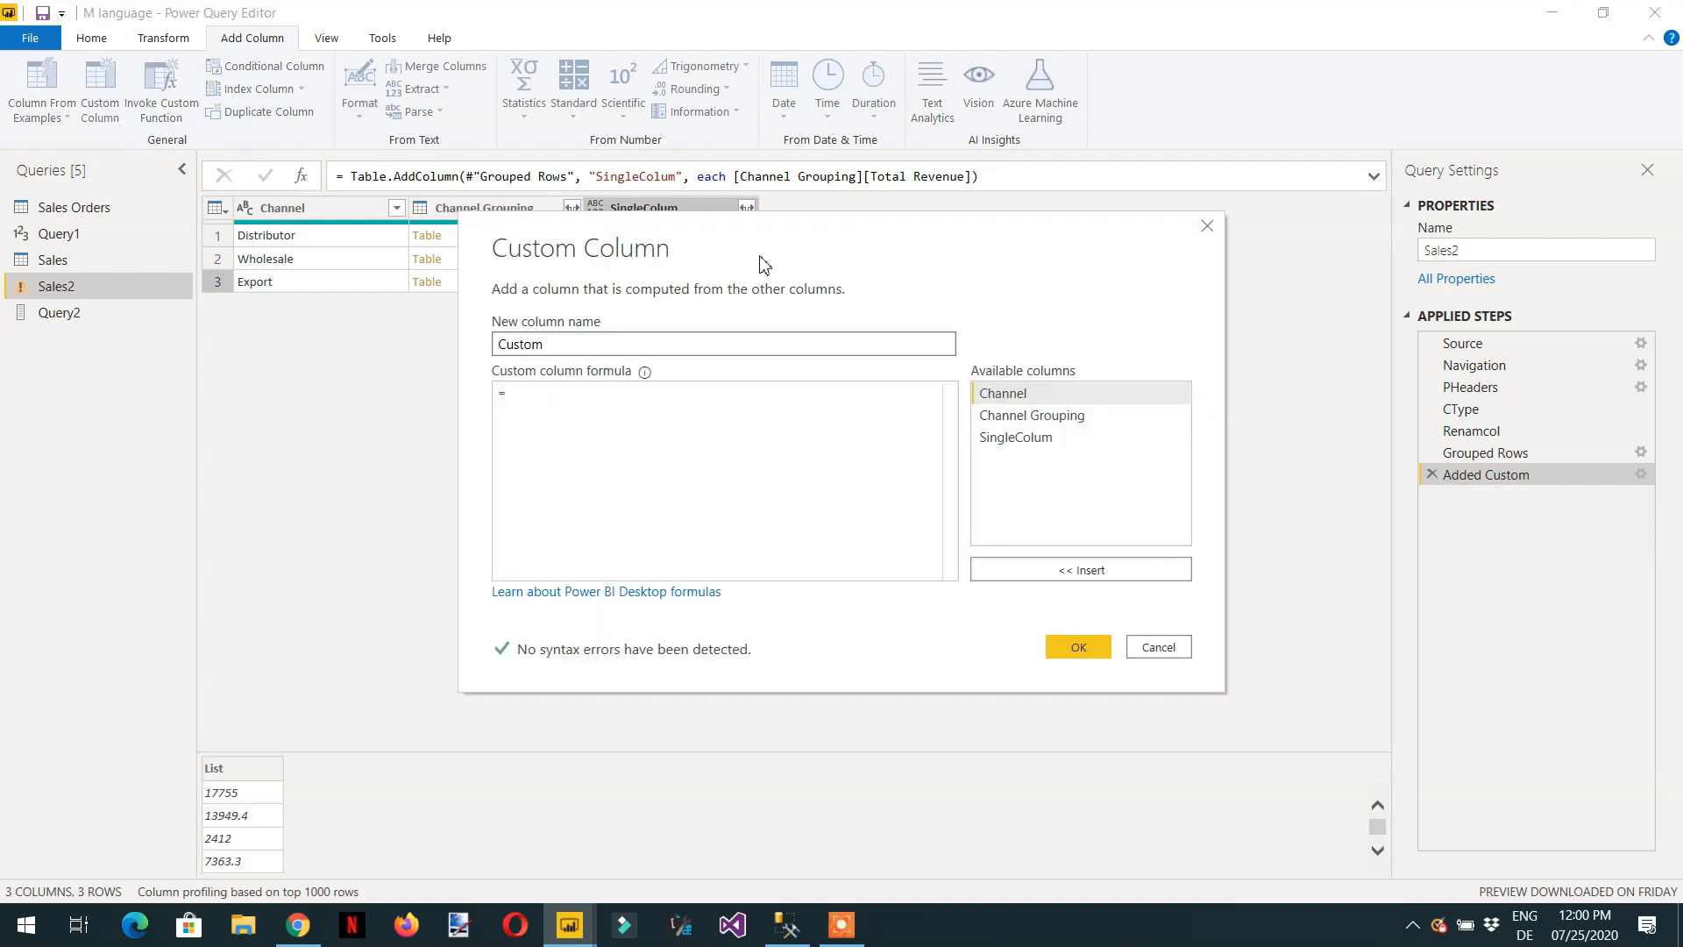
pyautogui.doubleClick(655, 350)
pyautogui.write('T')
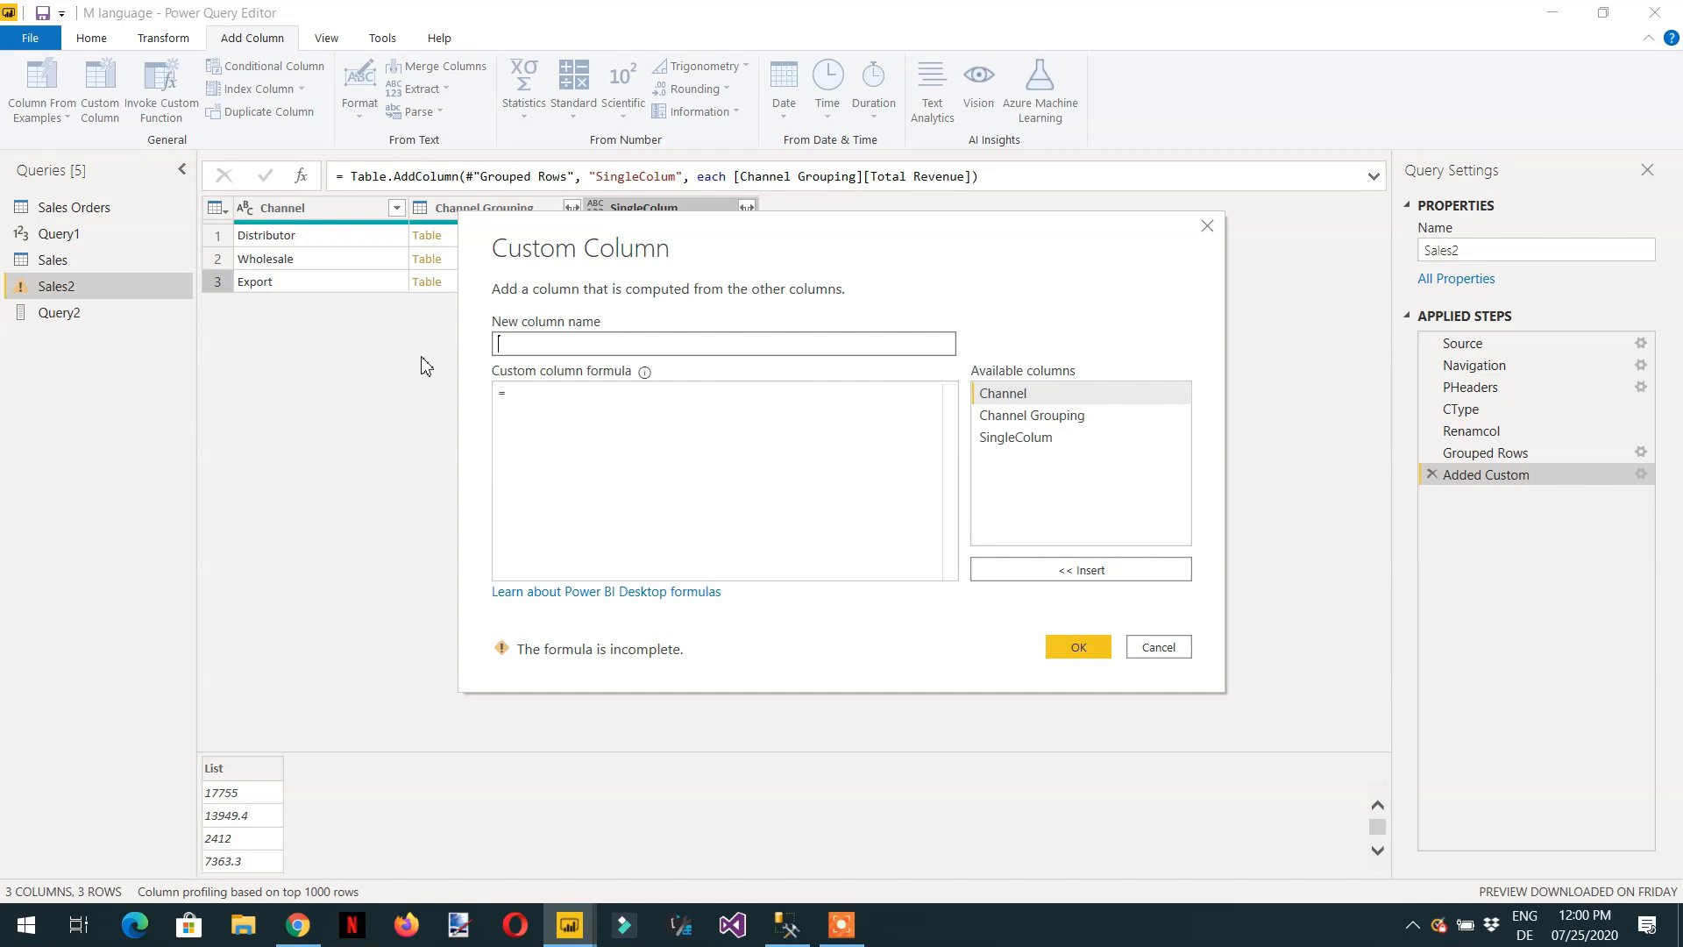
pyautogui.write('Re')
pyautogui.write('Sum fo')
pyautogui.write('f Revenue')
pyautogui.click(638, 428)
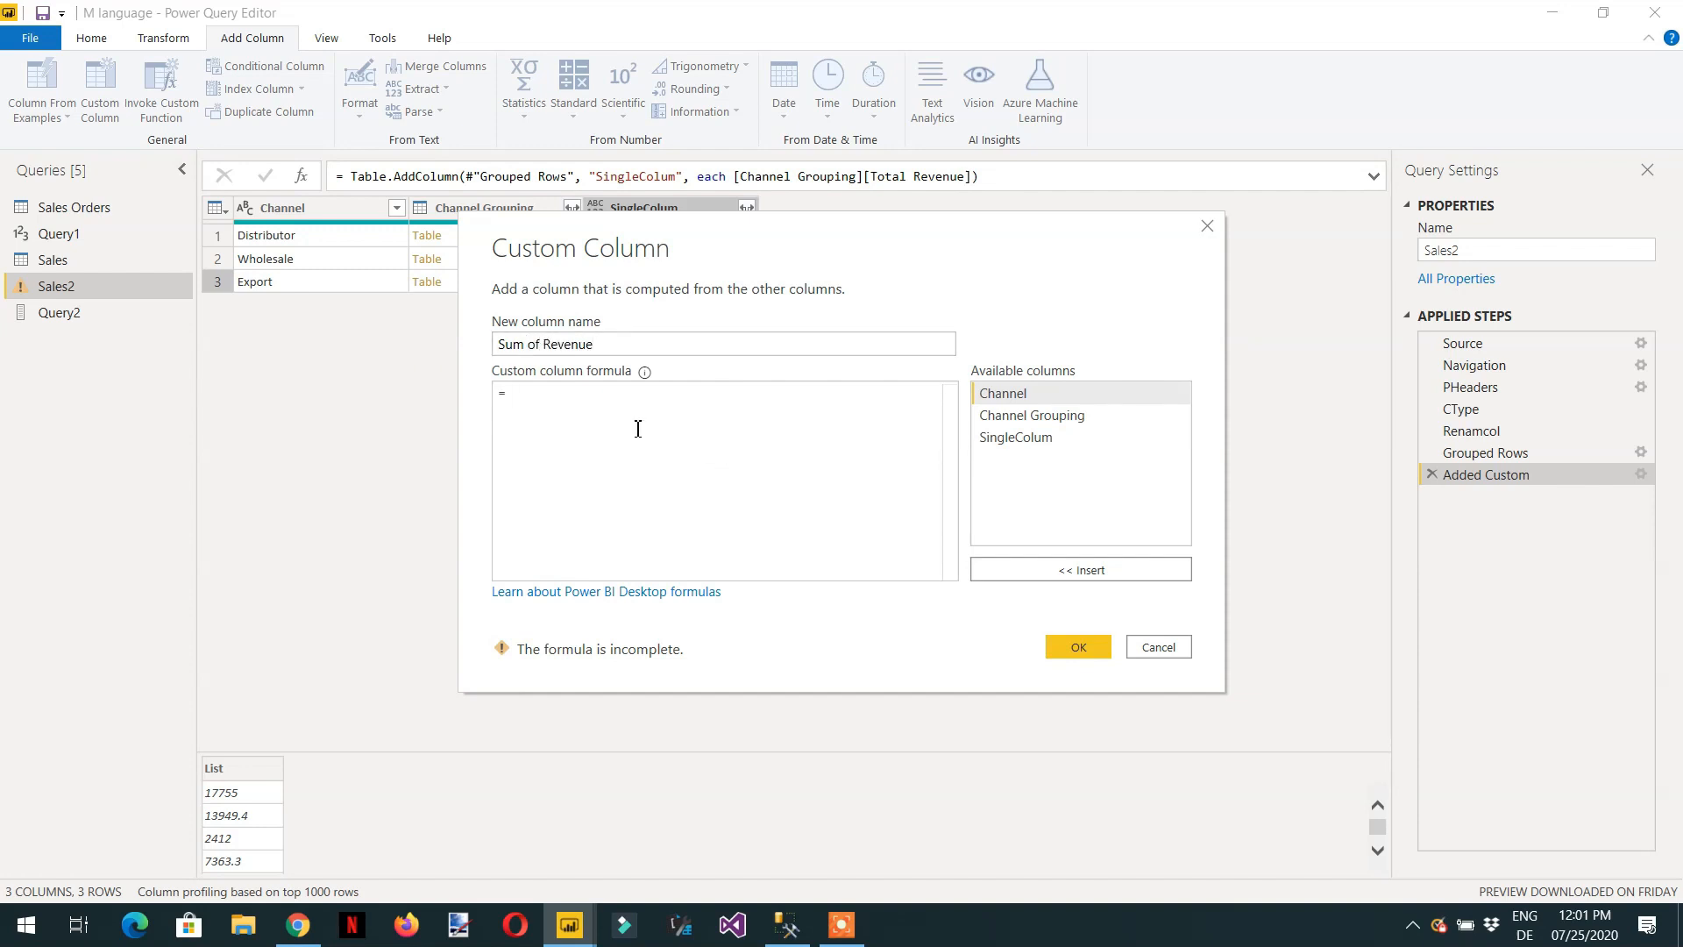
# Insert the suggested List.Sum function into the Sum of Revenue formula and remove the stray "list" prefix.
pyautogui.write('l')
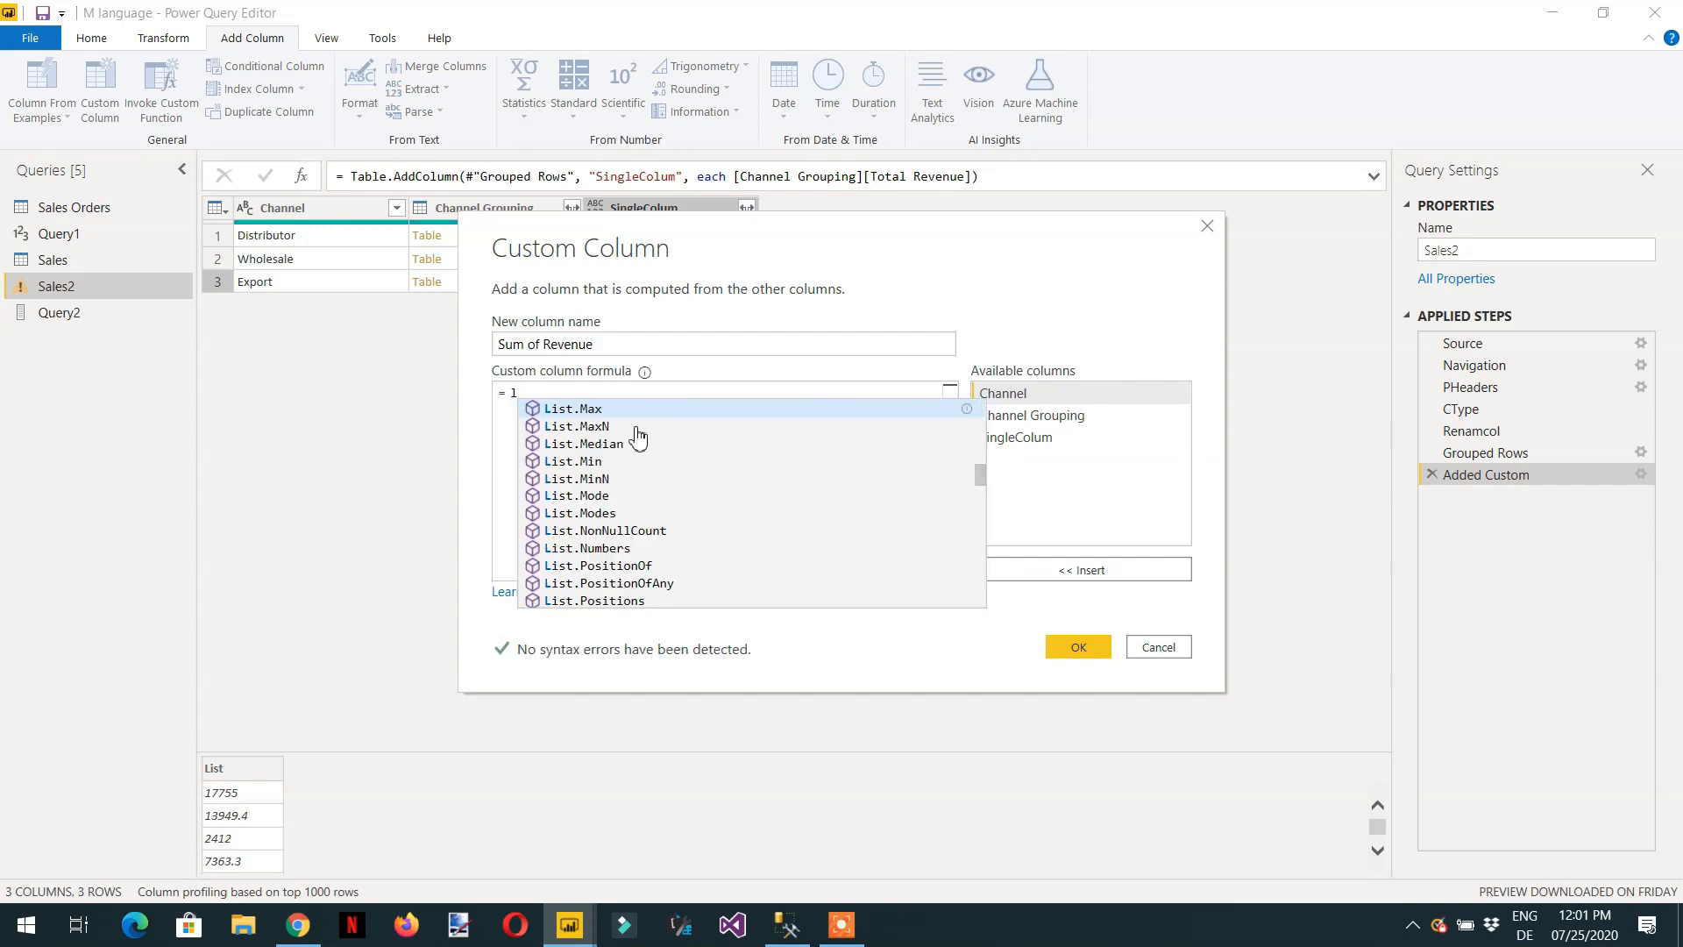
pyautogui.write('ist.sum')
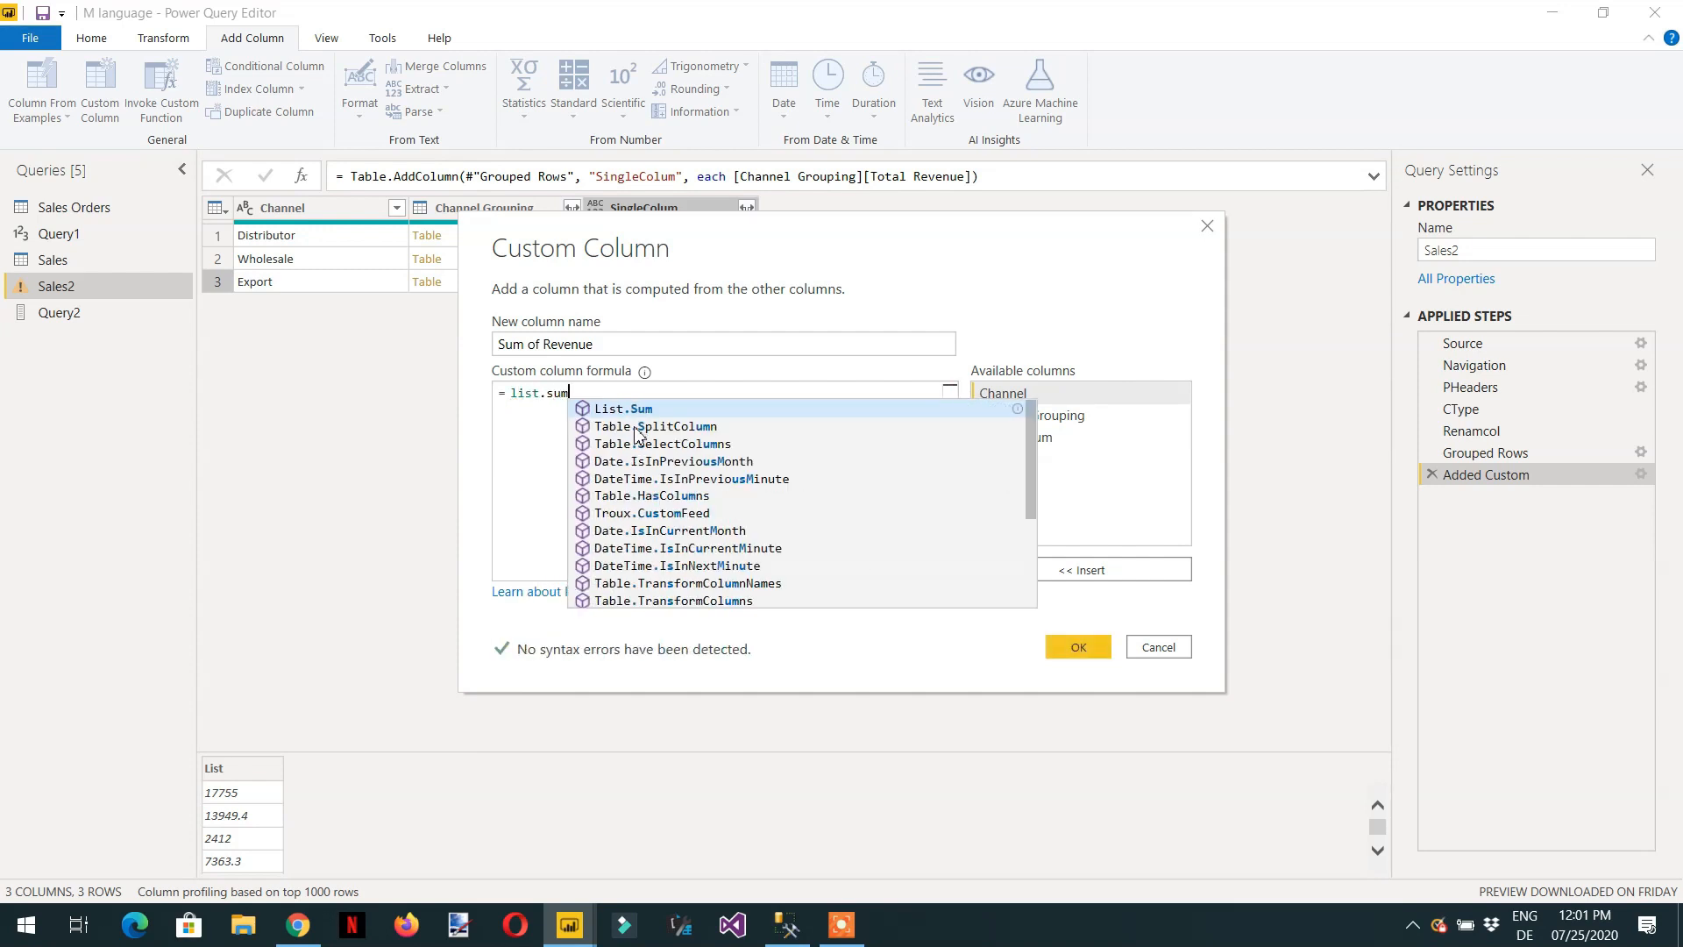
pyautogui.press('Tab')
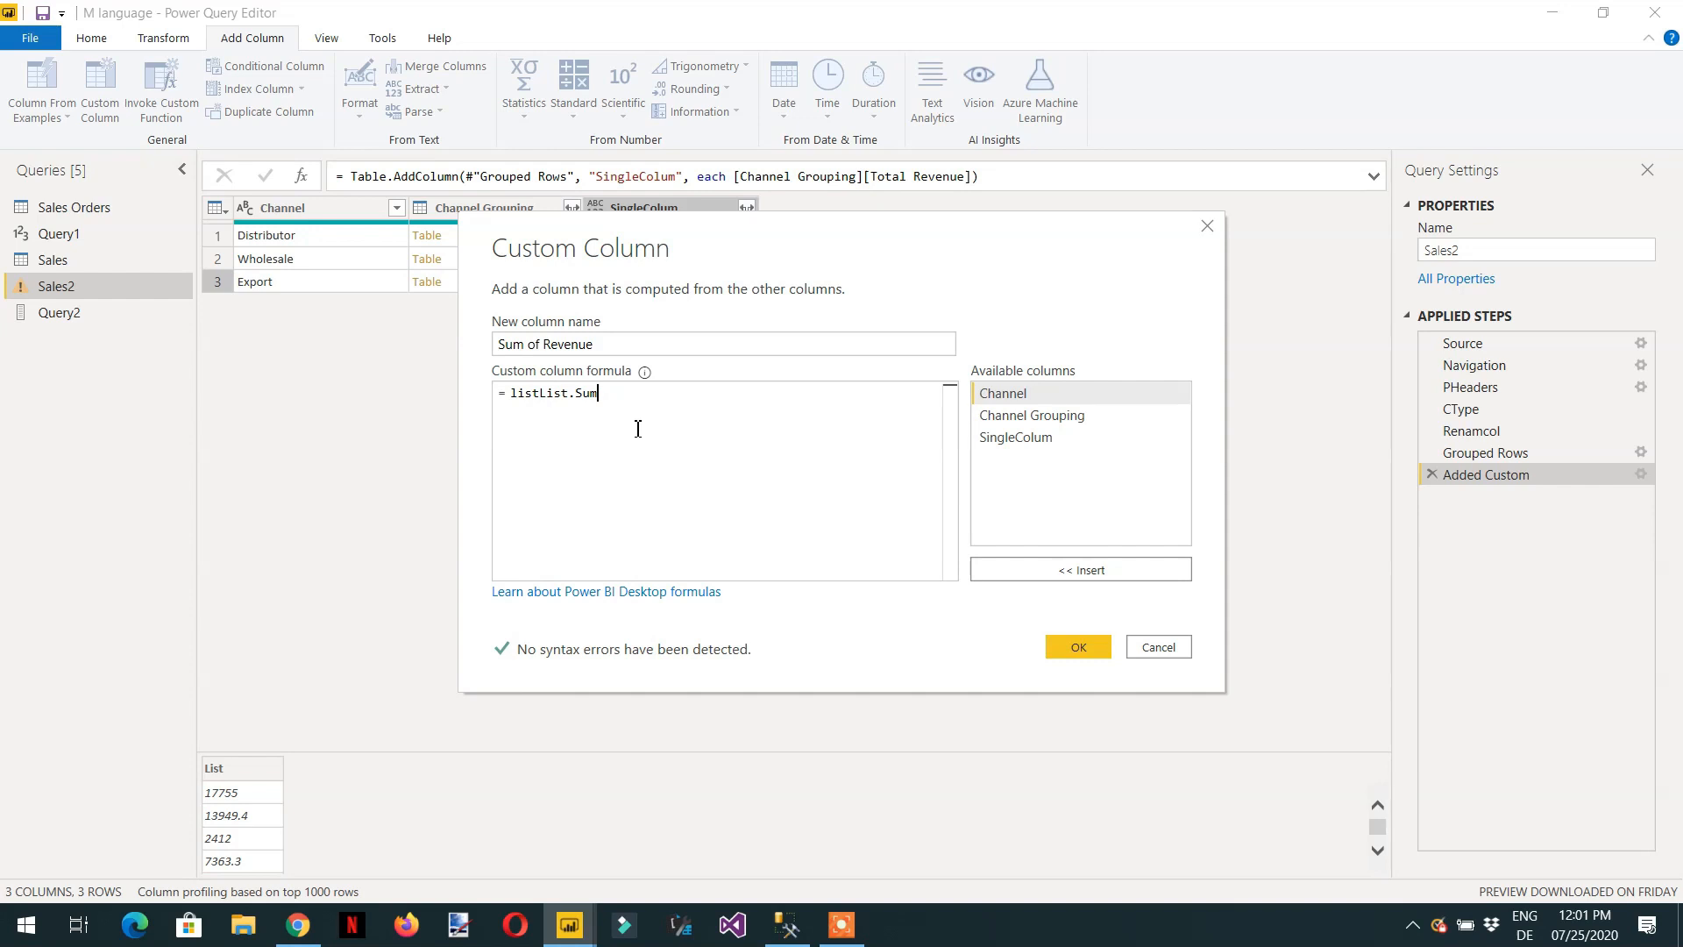
pyautogui.press('Left')
pyautogui.press('Left')
pyautogui.press('Left')
pyautogui.press('Left')
pyautogui.press('Left')
pyautogui.press('Left')
pyautogui.press('Left')
pyautogui.press('BackSpace')
pyautogui.press('BackSpace')
pyautogui.press('BackSpace')
pyautogui.press('BackSpace')
pyautogui.press('Right')
pyautogui.press('Right')
pyautogui.press('Right')
pyautogui.press('Right')
pyautogui.press('Right')
pyautogui.press('Right')
# Pass the SingleColum column to List.Sum as its argument, close the formula and add the Sum of Revenue column.
pyautogui.write('(')
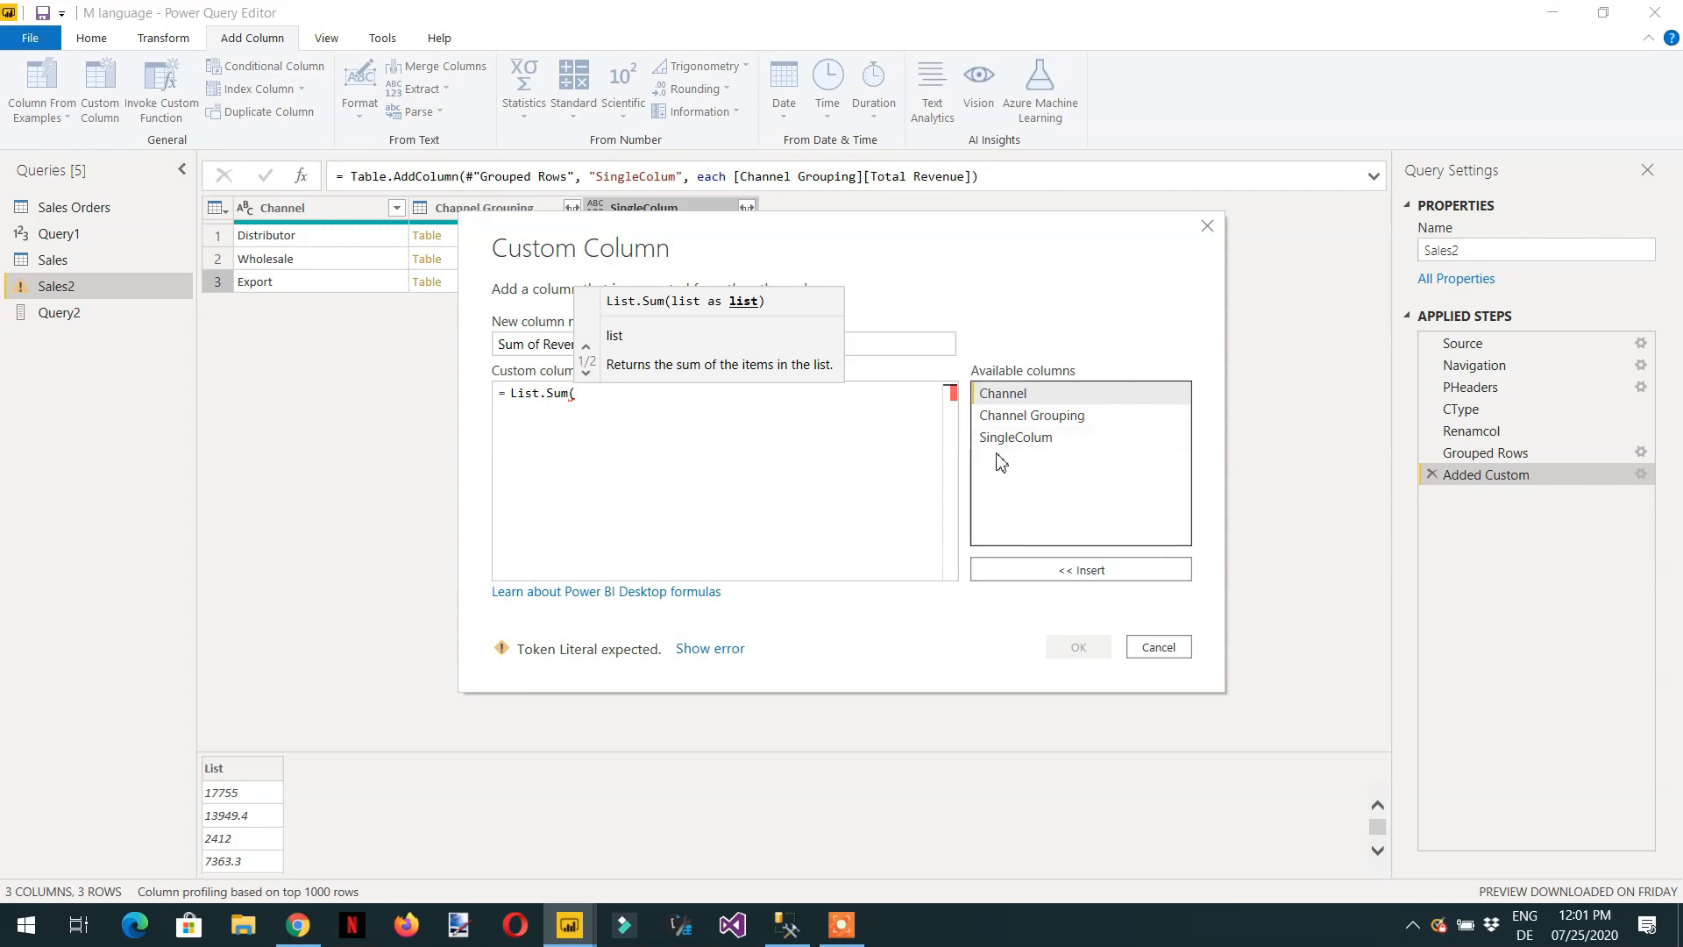
pyautogui.doubleClick(1015, 438)
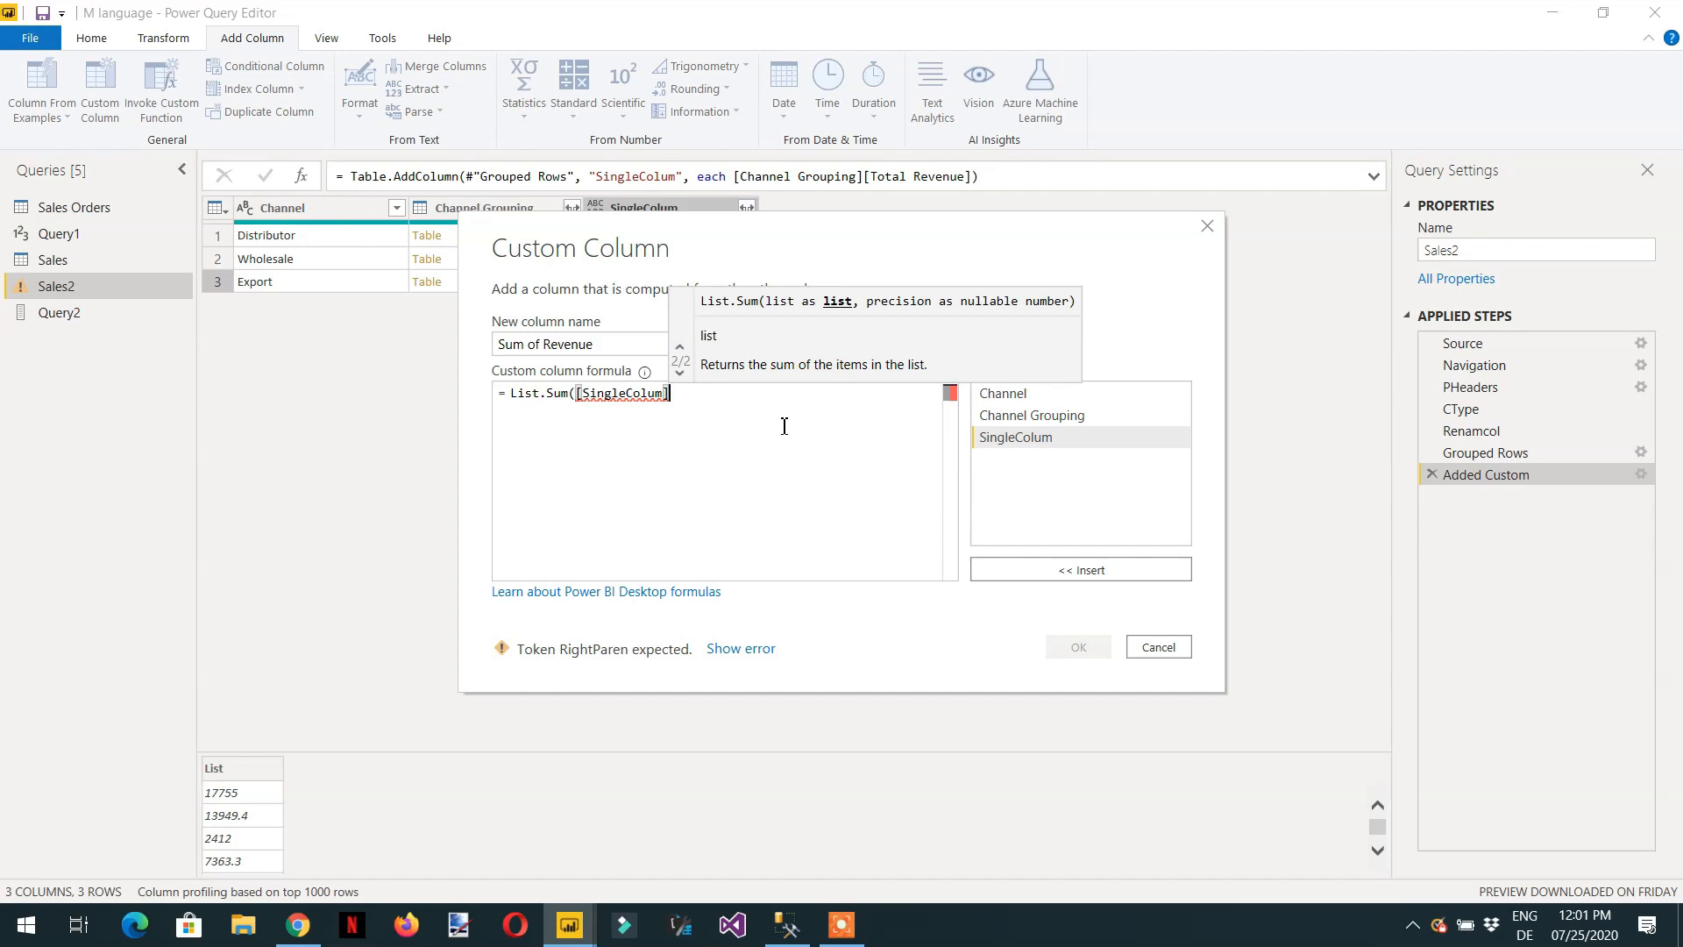
pyautogui.write(')')
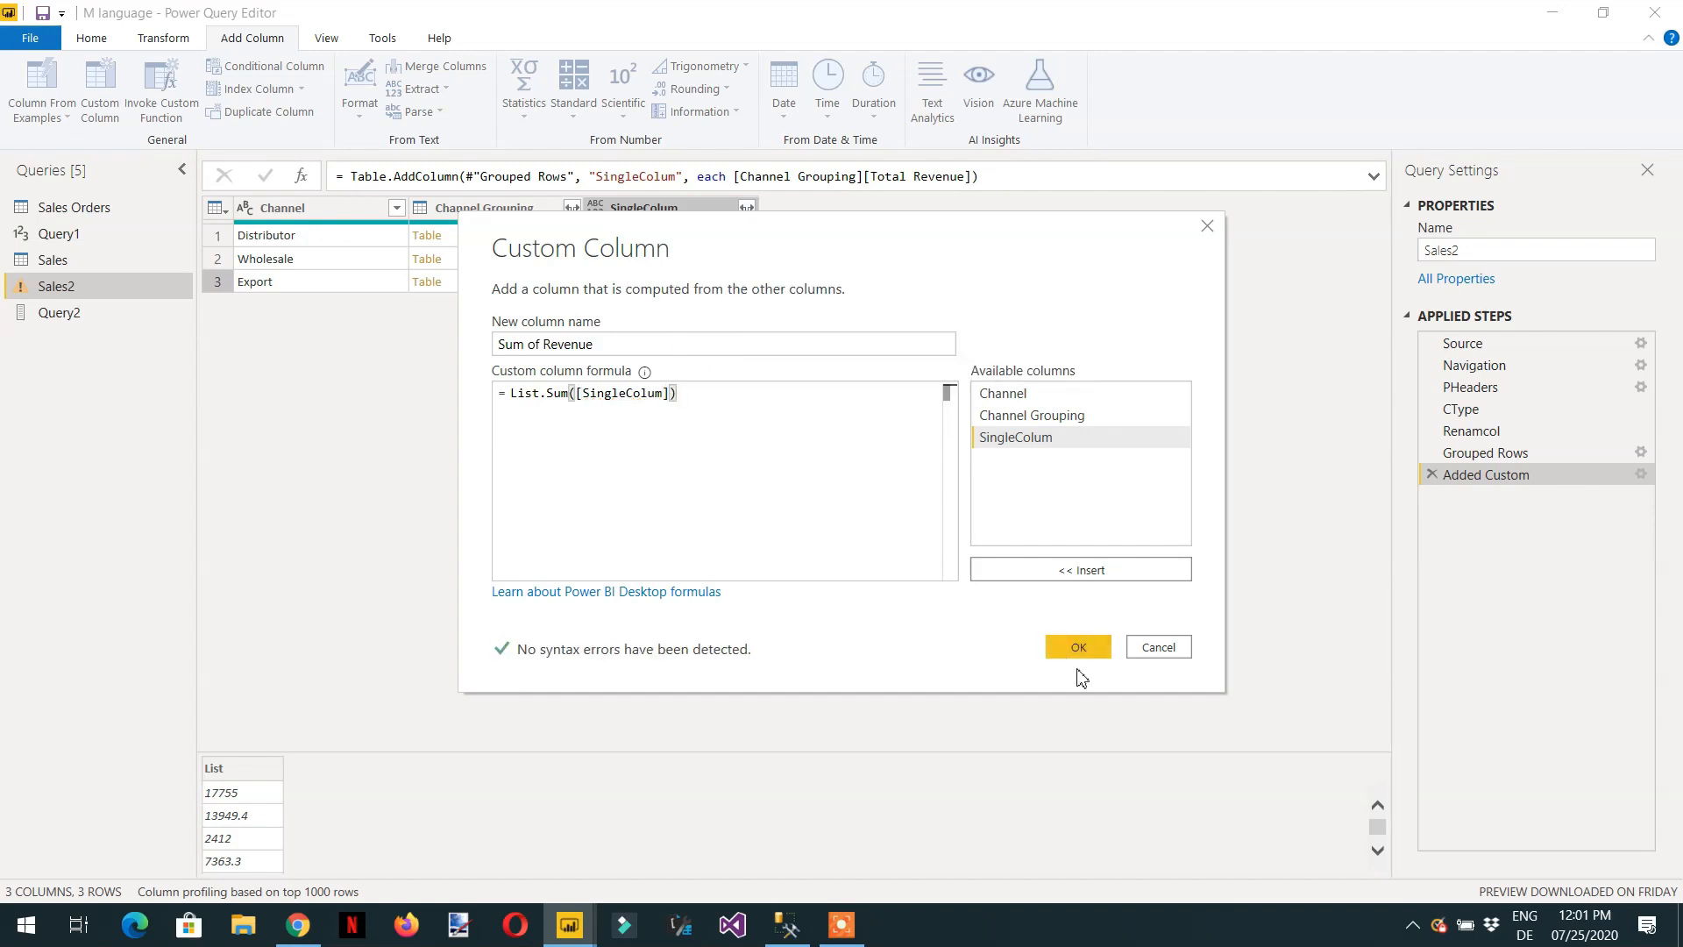
pyautogui.click(1078, 649)
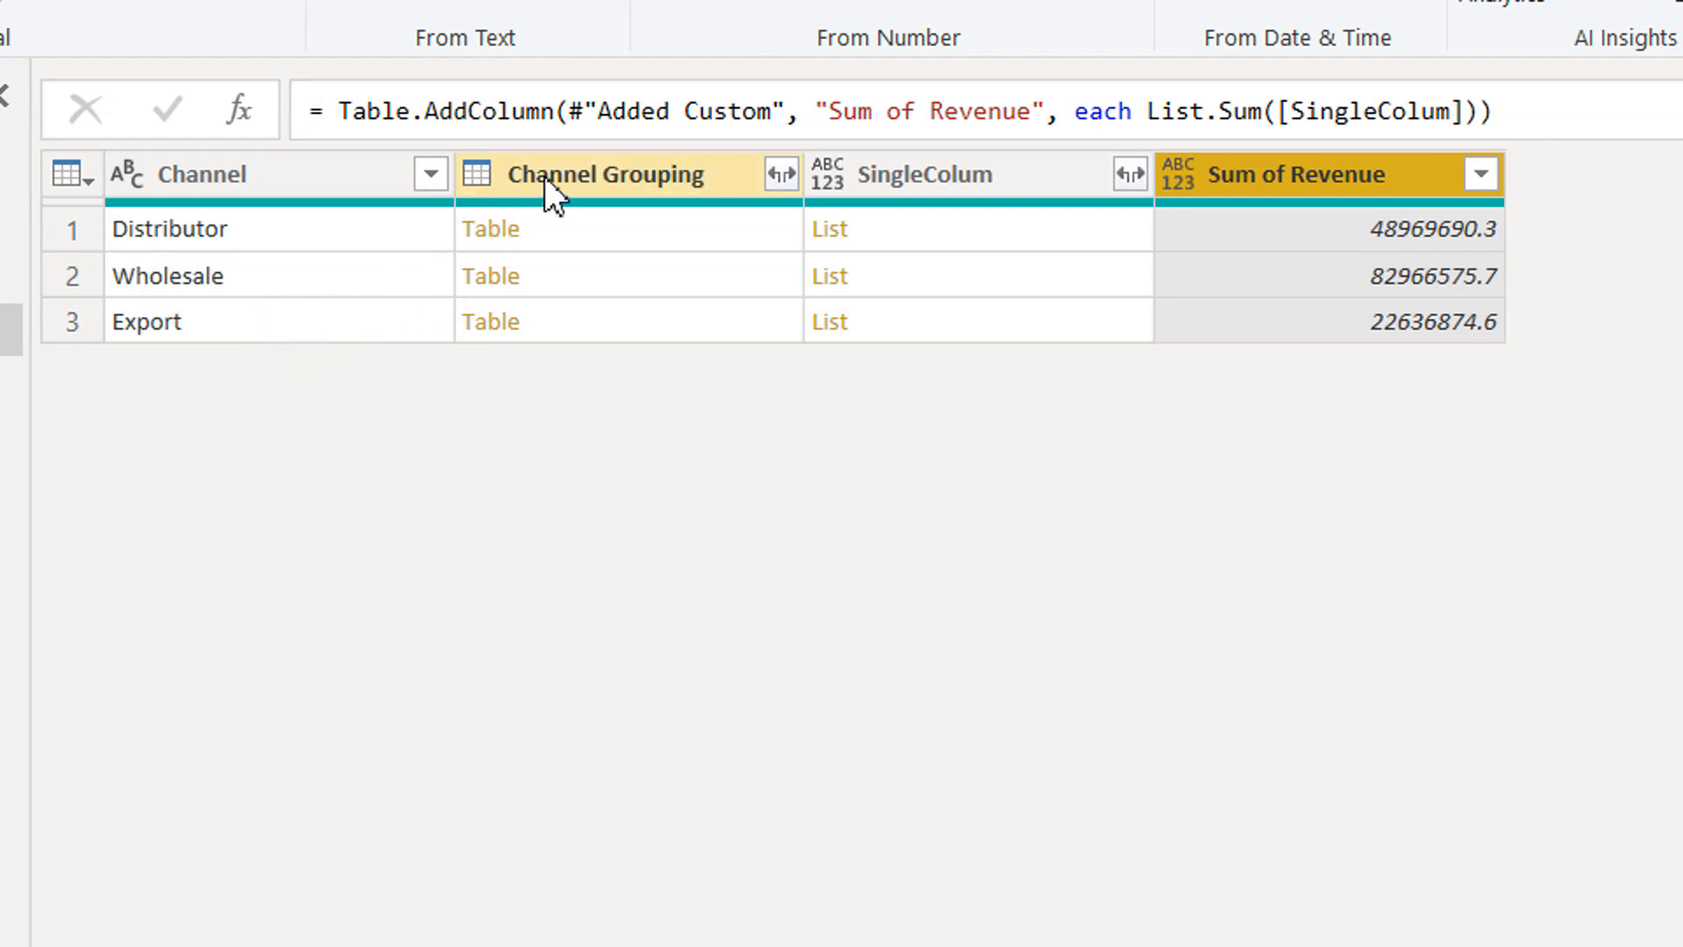
# Remove the Channel Grouping and SingleColum columns from the query.
pyautogui.moveTo(545, 176); pyautogui.dragTo(849, 181)
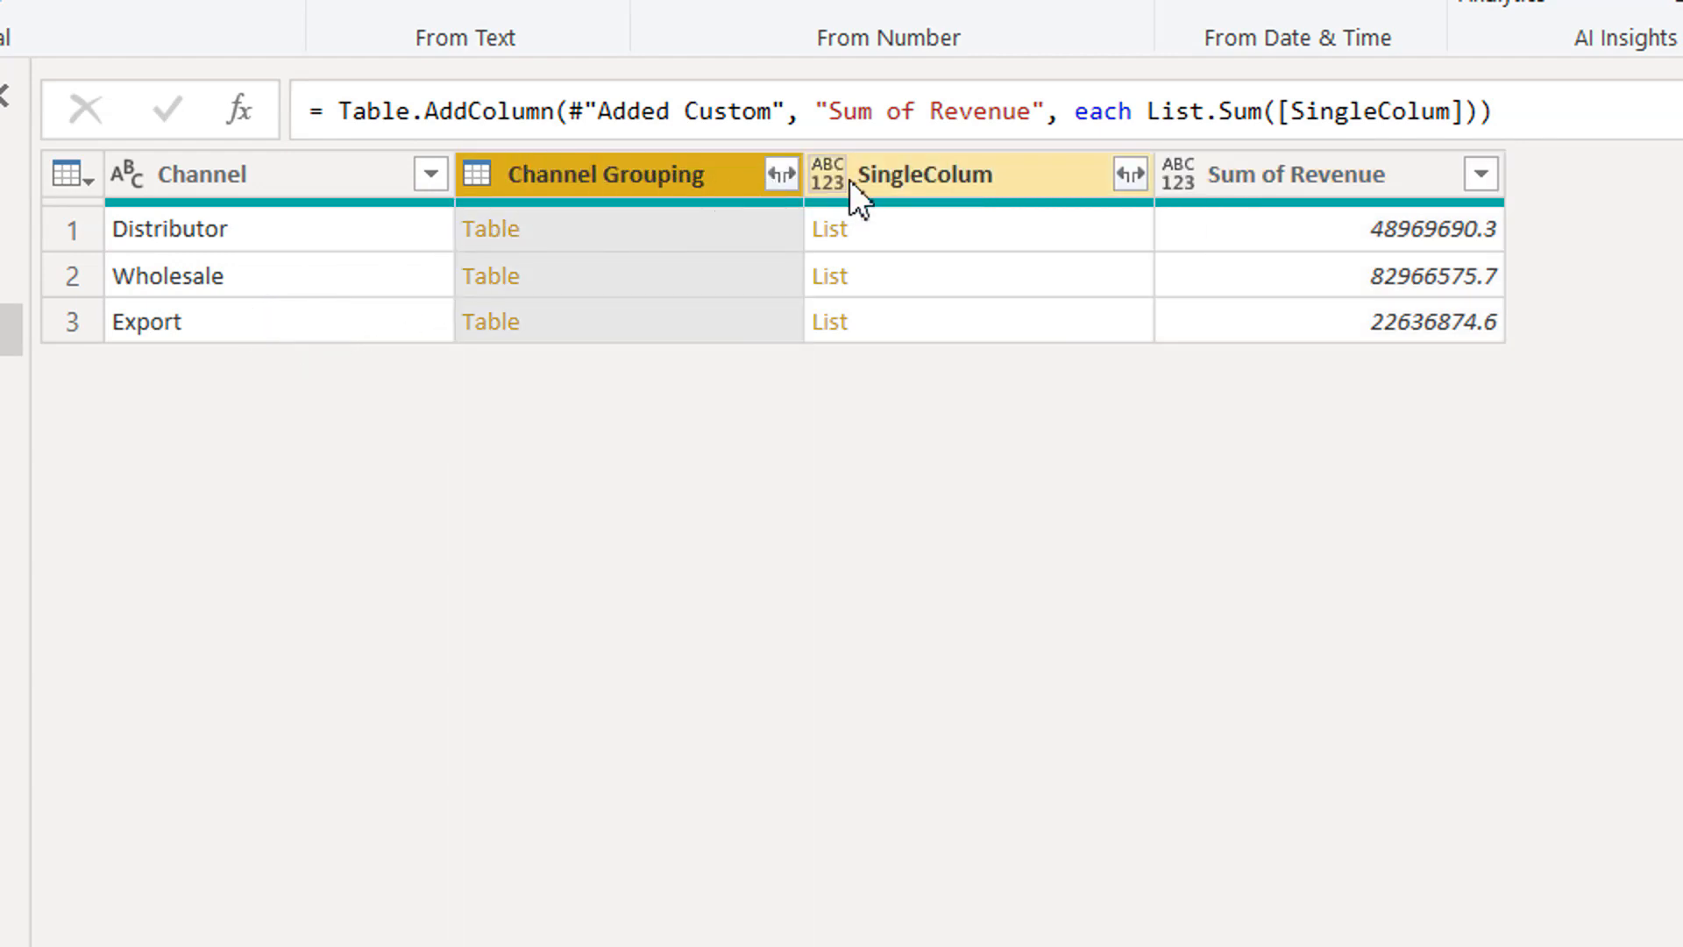
pyautogui.click(880, 173)
pyautogui.keyDown('ctrl'); pyautogui.click(684, 176); pyautogui.keyUp('ctrl')
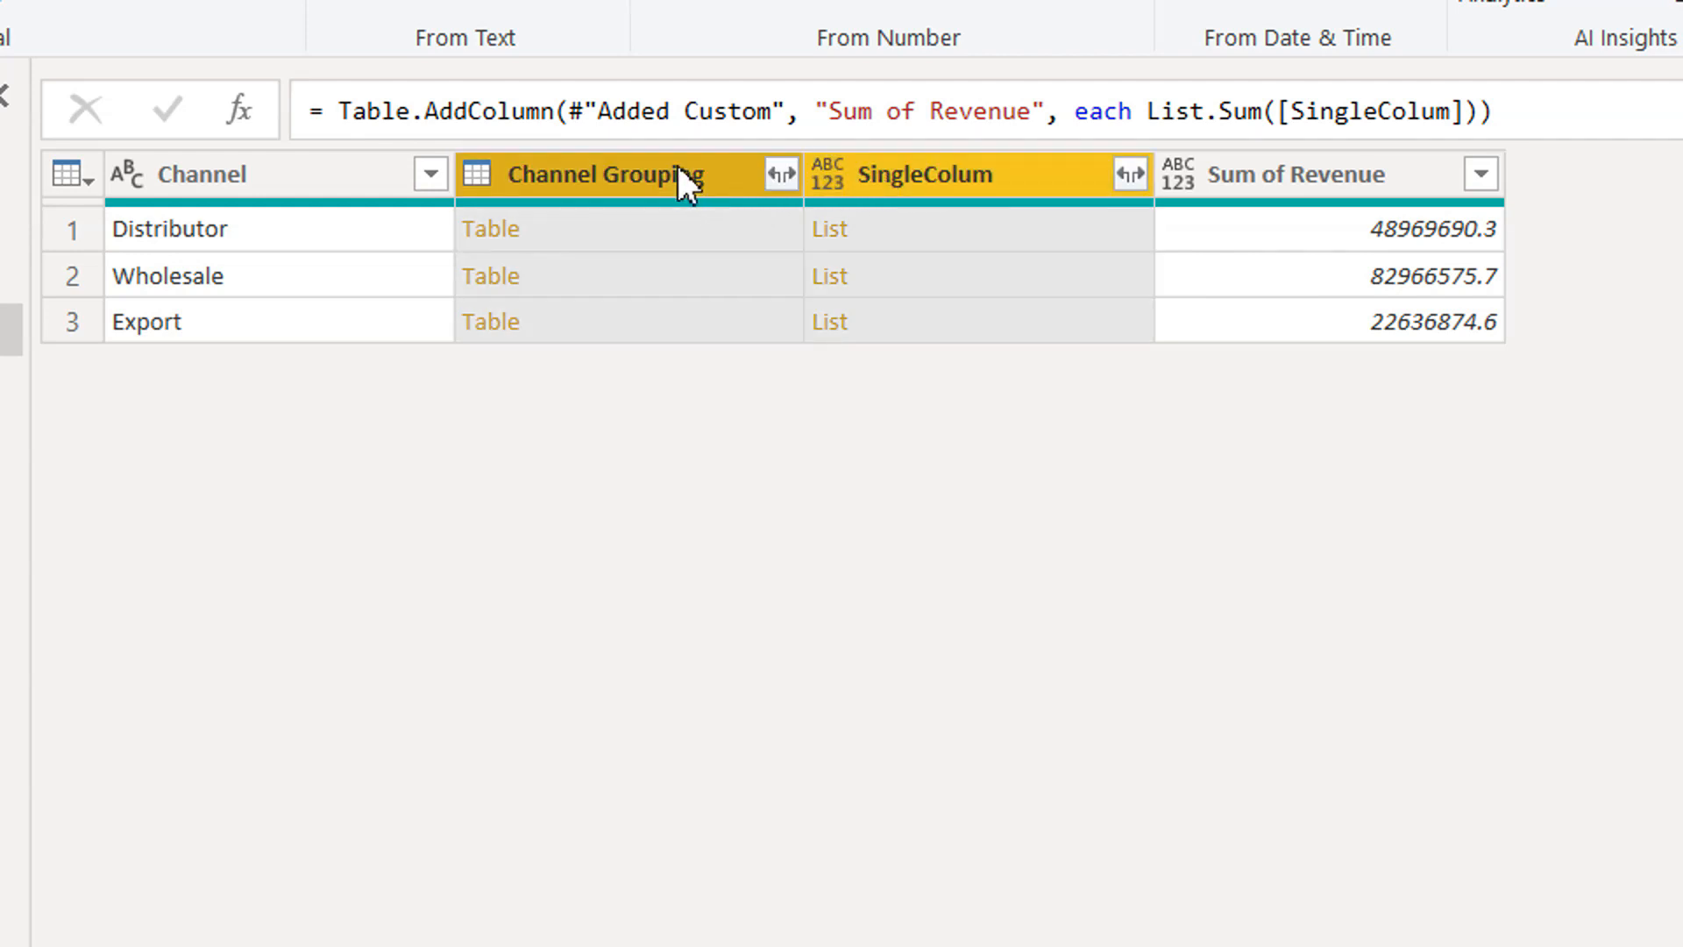
pyautogui.rightClick(687, 174)
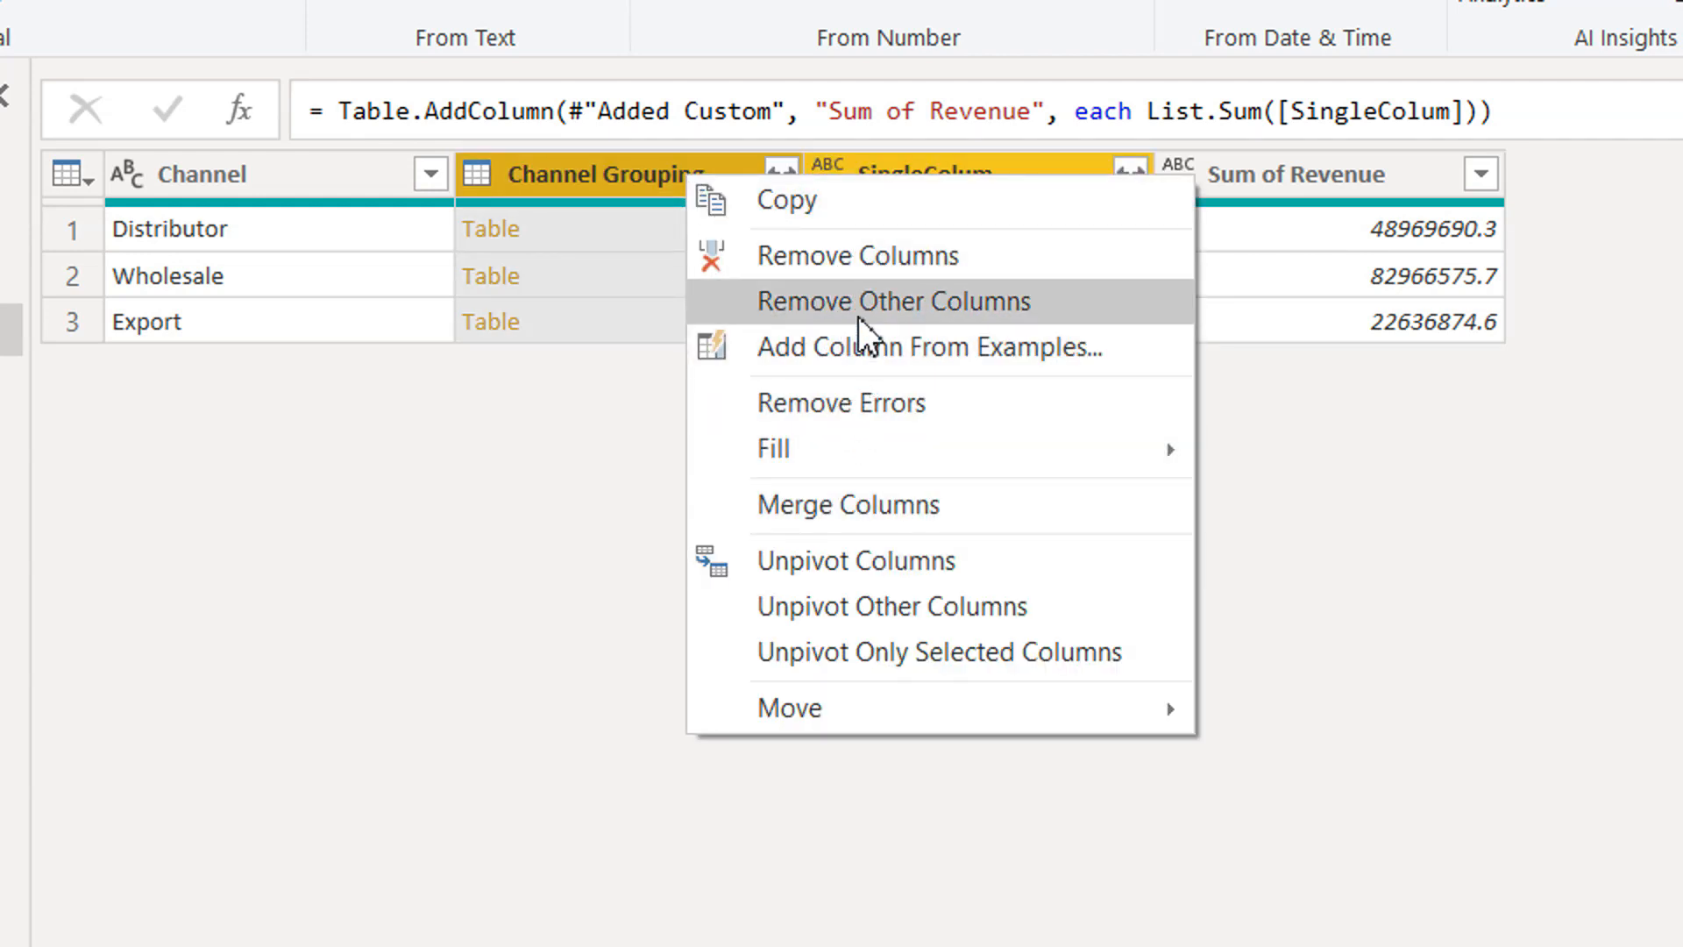
pyautogui.click(860, 258)
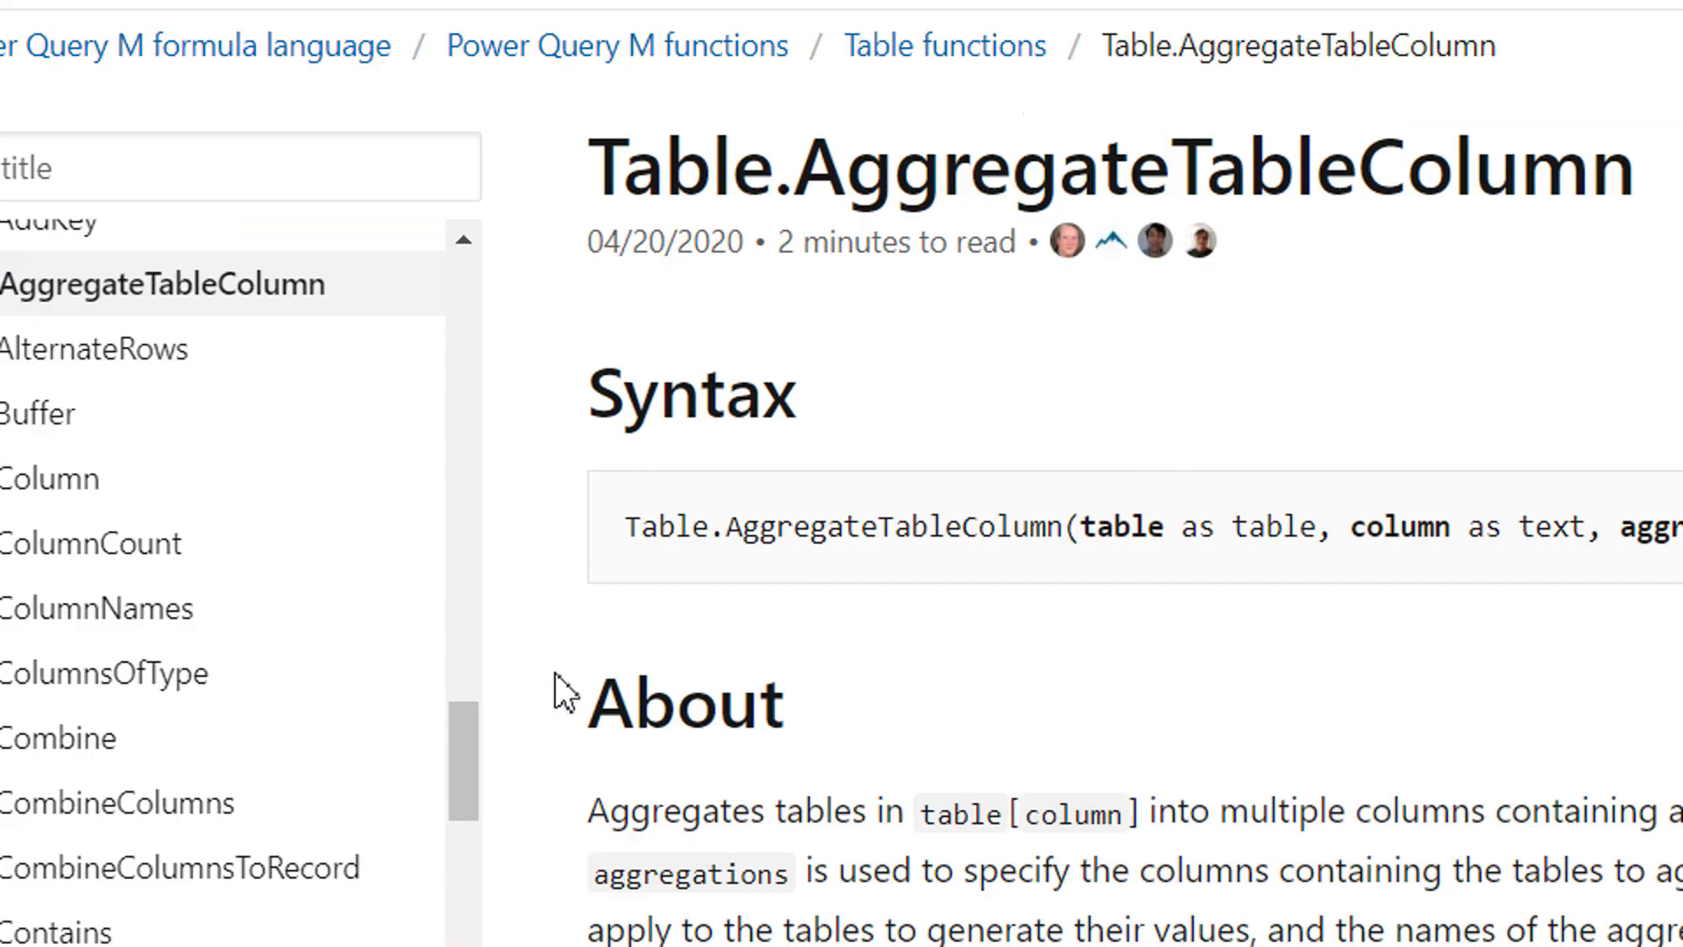
# Filter the Power Query M function reference by title for "list.min", and replace that with "list.max".
pyautogui.click(264, 175)
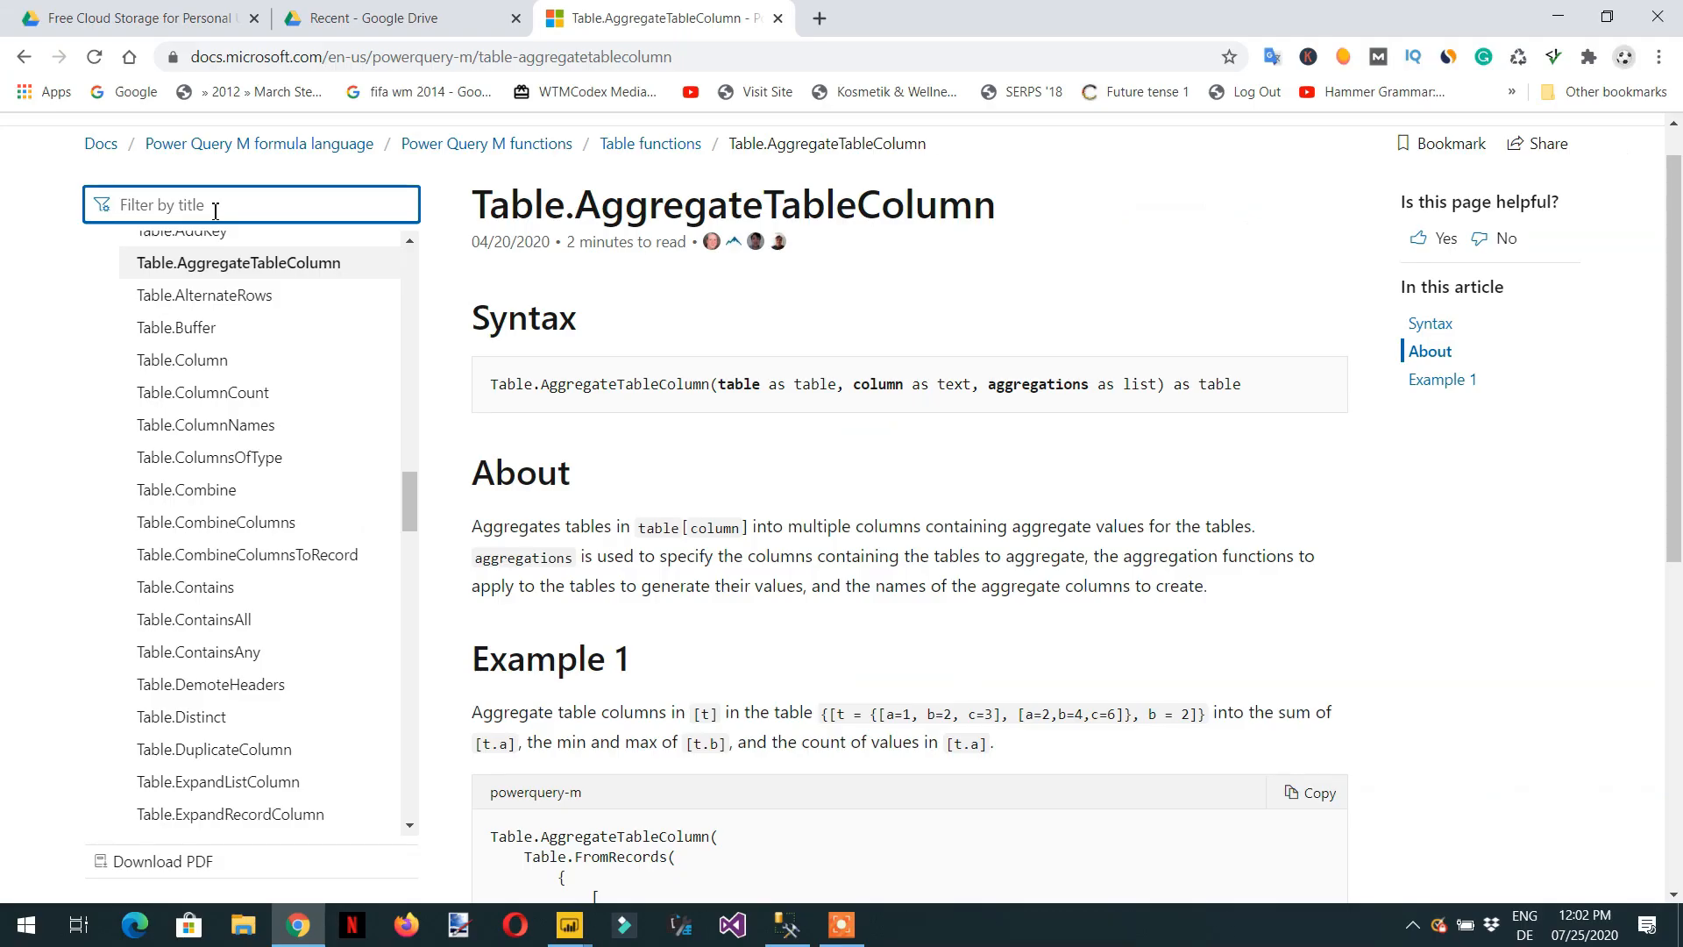
pyautogui.write('list.')
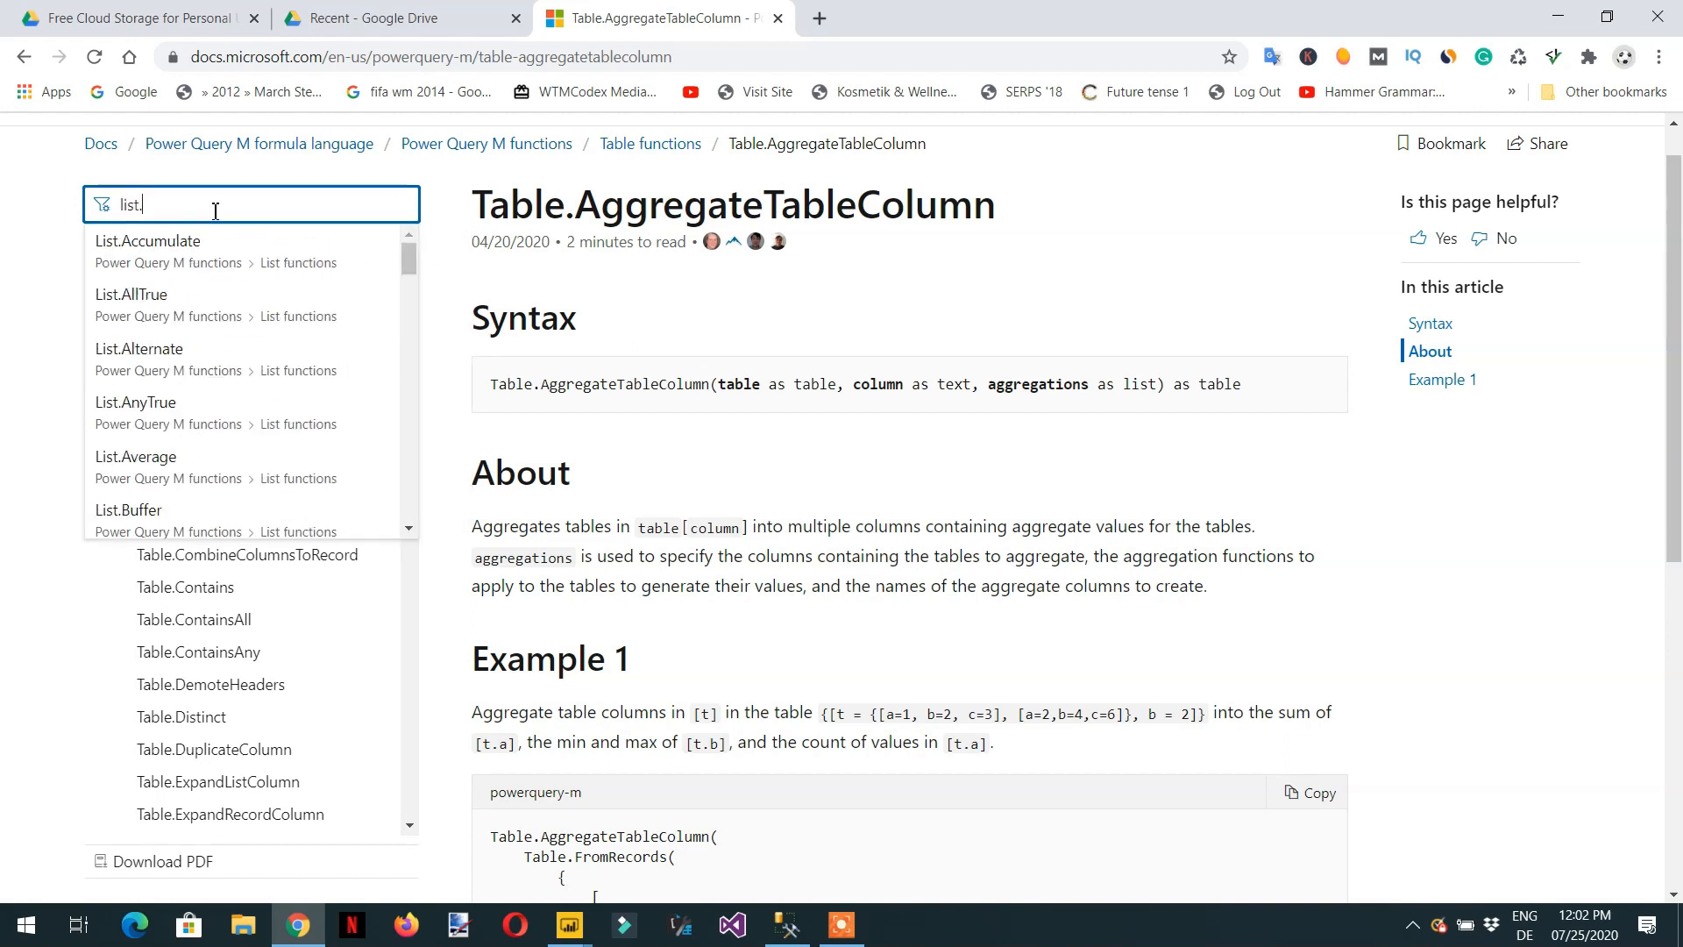
pyautogui.write('mi')
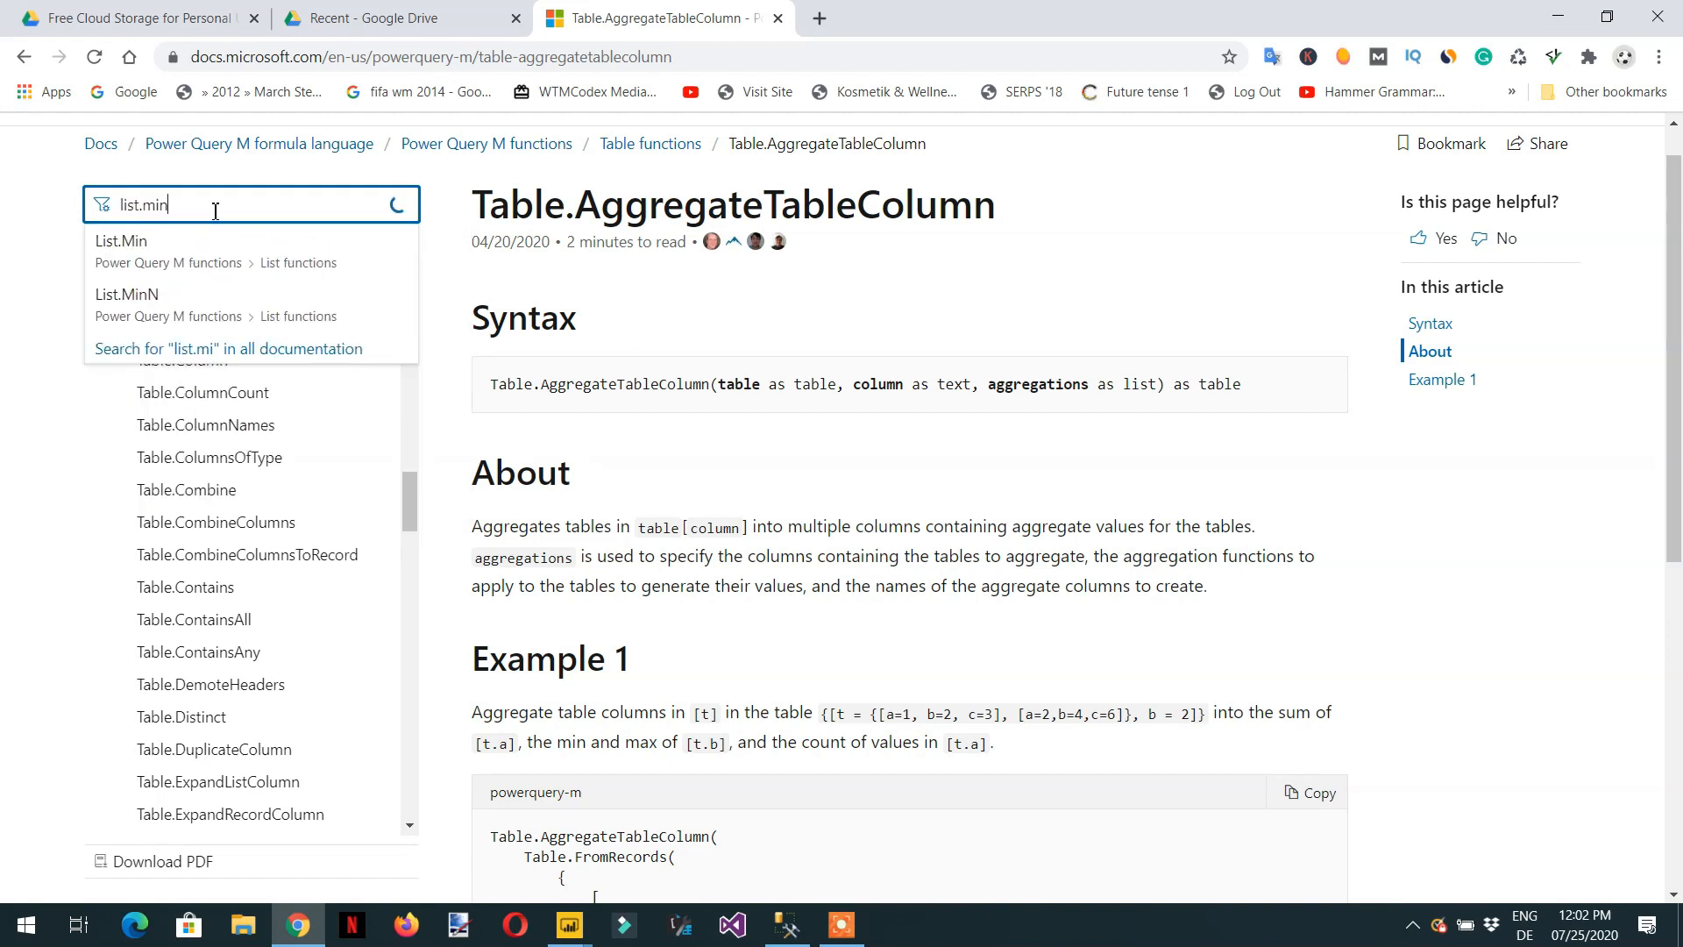
pyautogui.press('BackSpace')
# Shorten the title filter to "list" and look through the matching list functions as far as List.IsEmpty.
pyautogui.press('BackSpace')
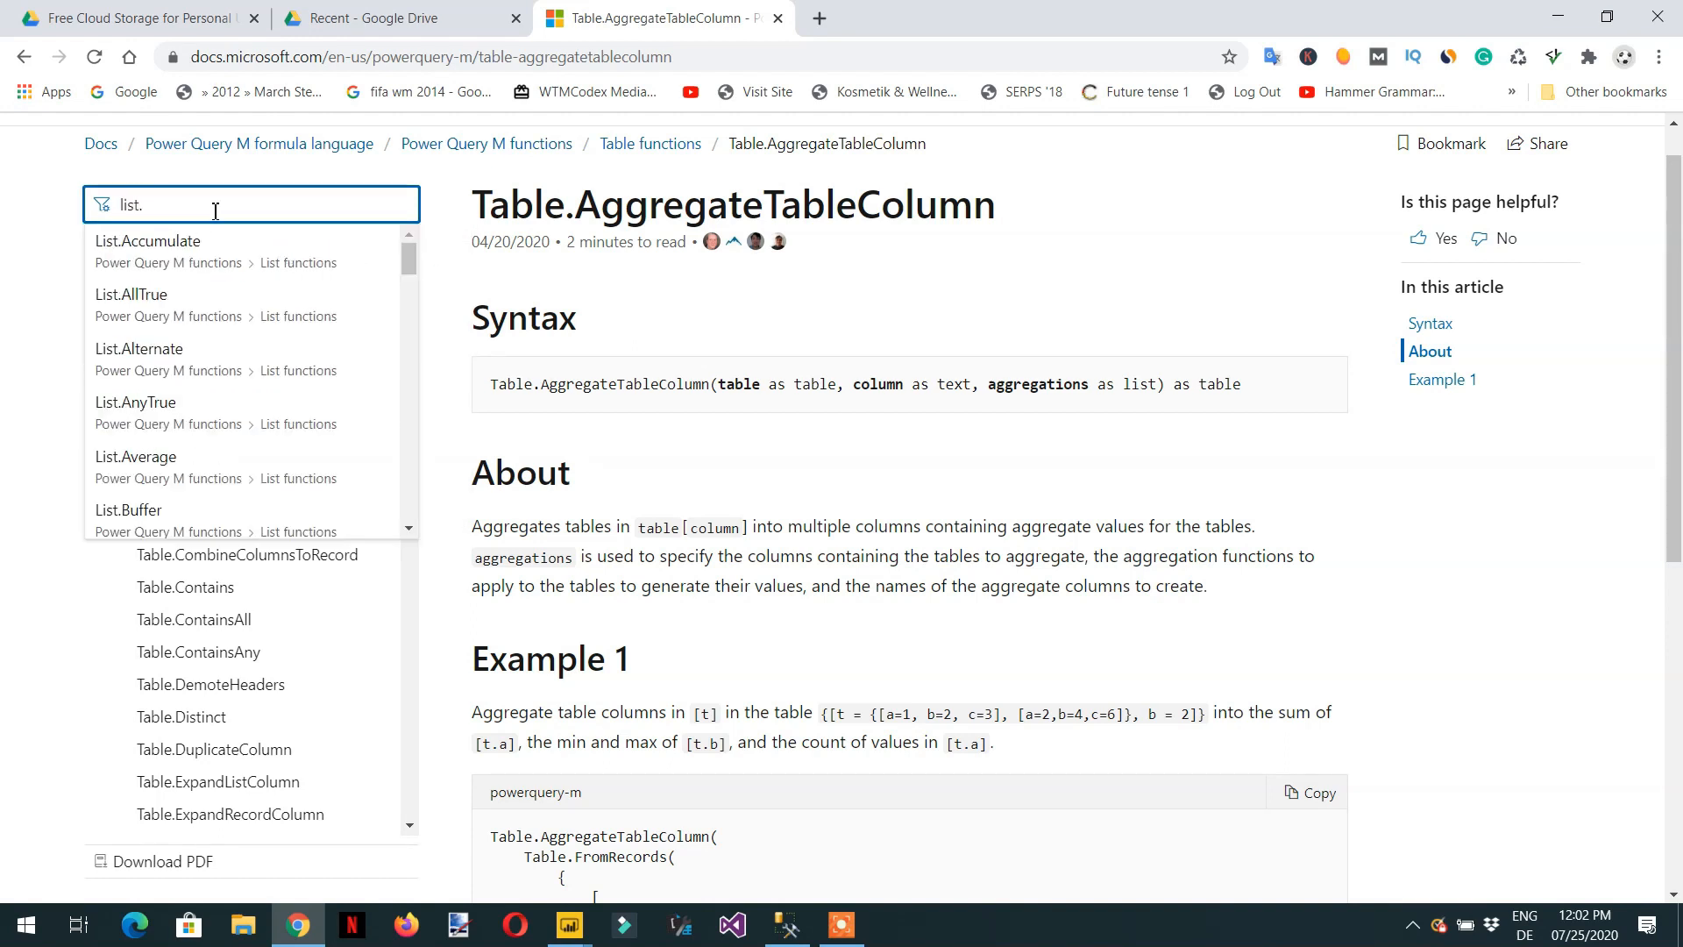
pyautogui.write('max')
pyautogui.press('BackSpace')
pyautogui.press('BackSpace')
pyautogui.press('BackSpace')
pyautogui.press('BackSpace')
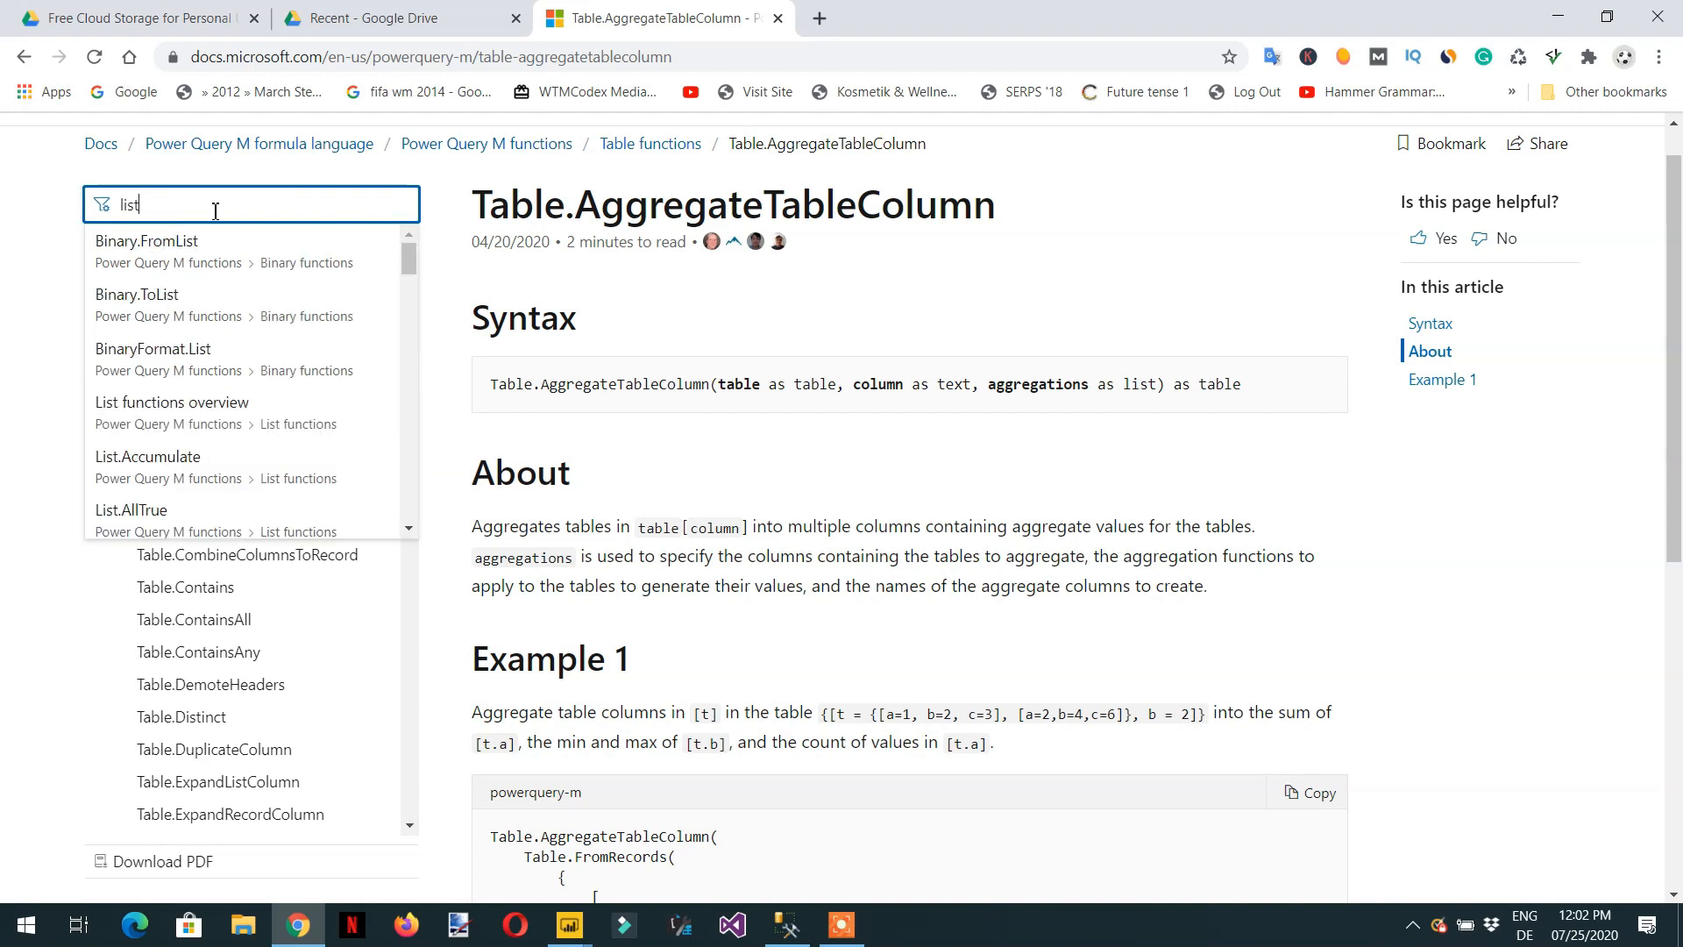
pyautogui.scroll(-12, 250, 416)
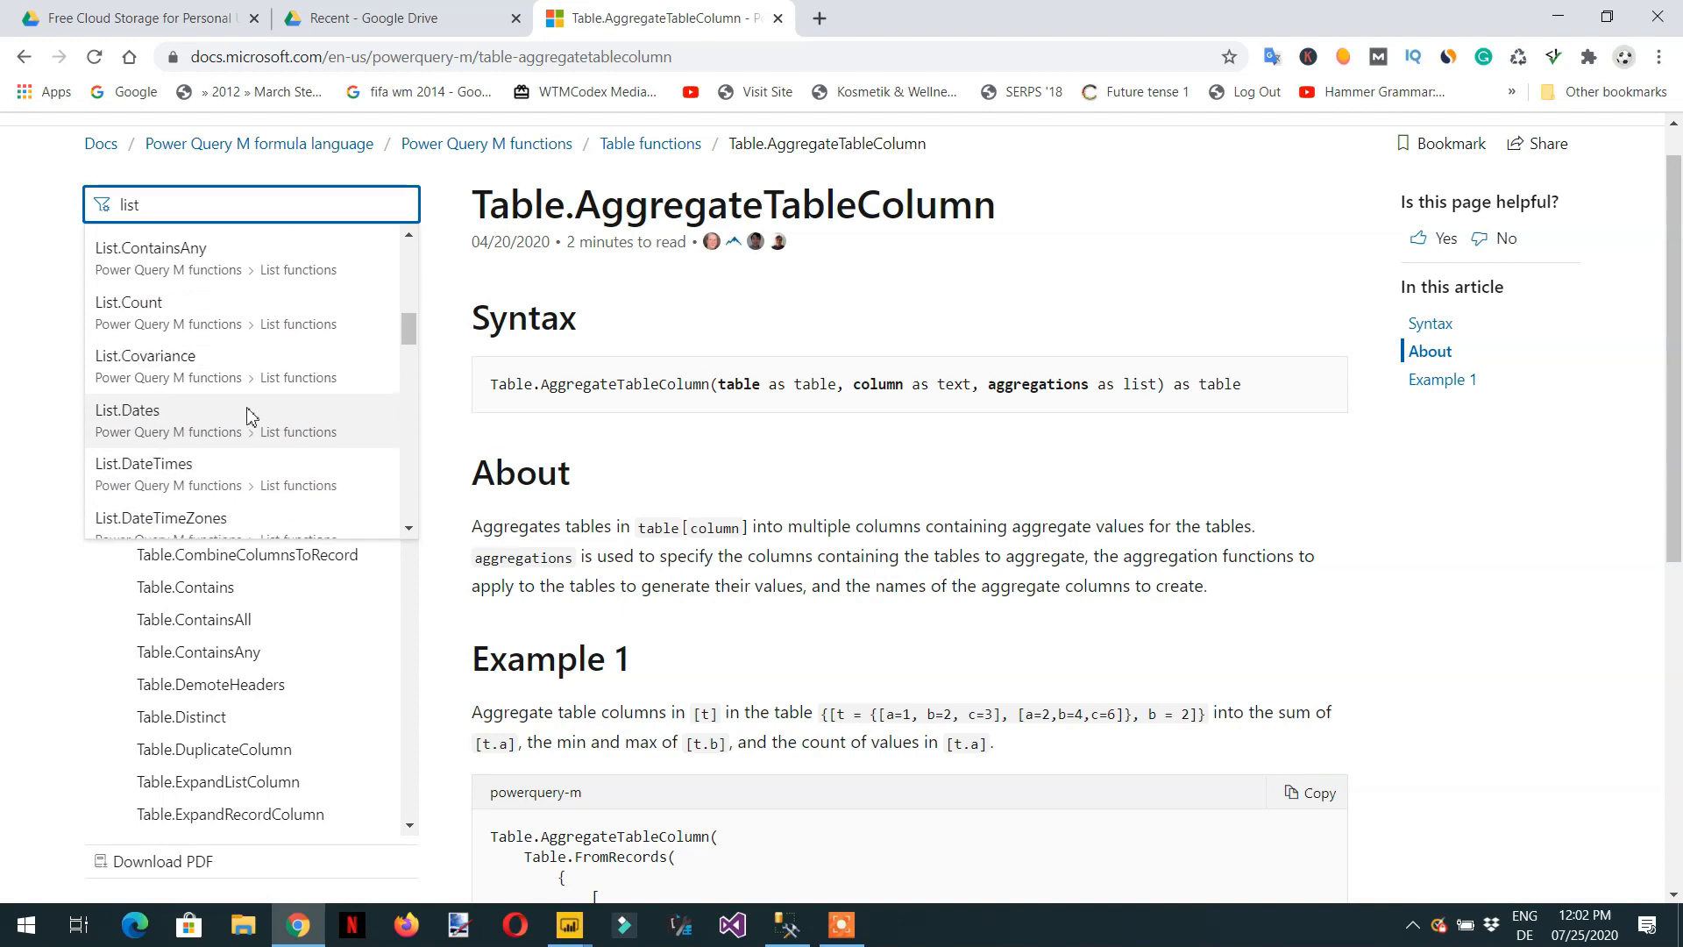
pyautogui.scroll(-1, 227, 420)
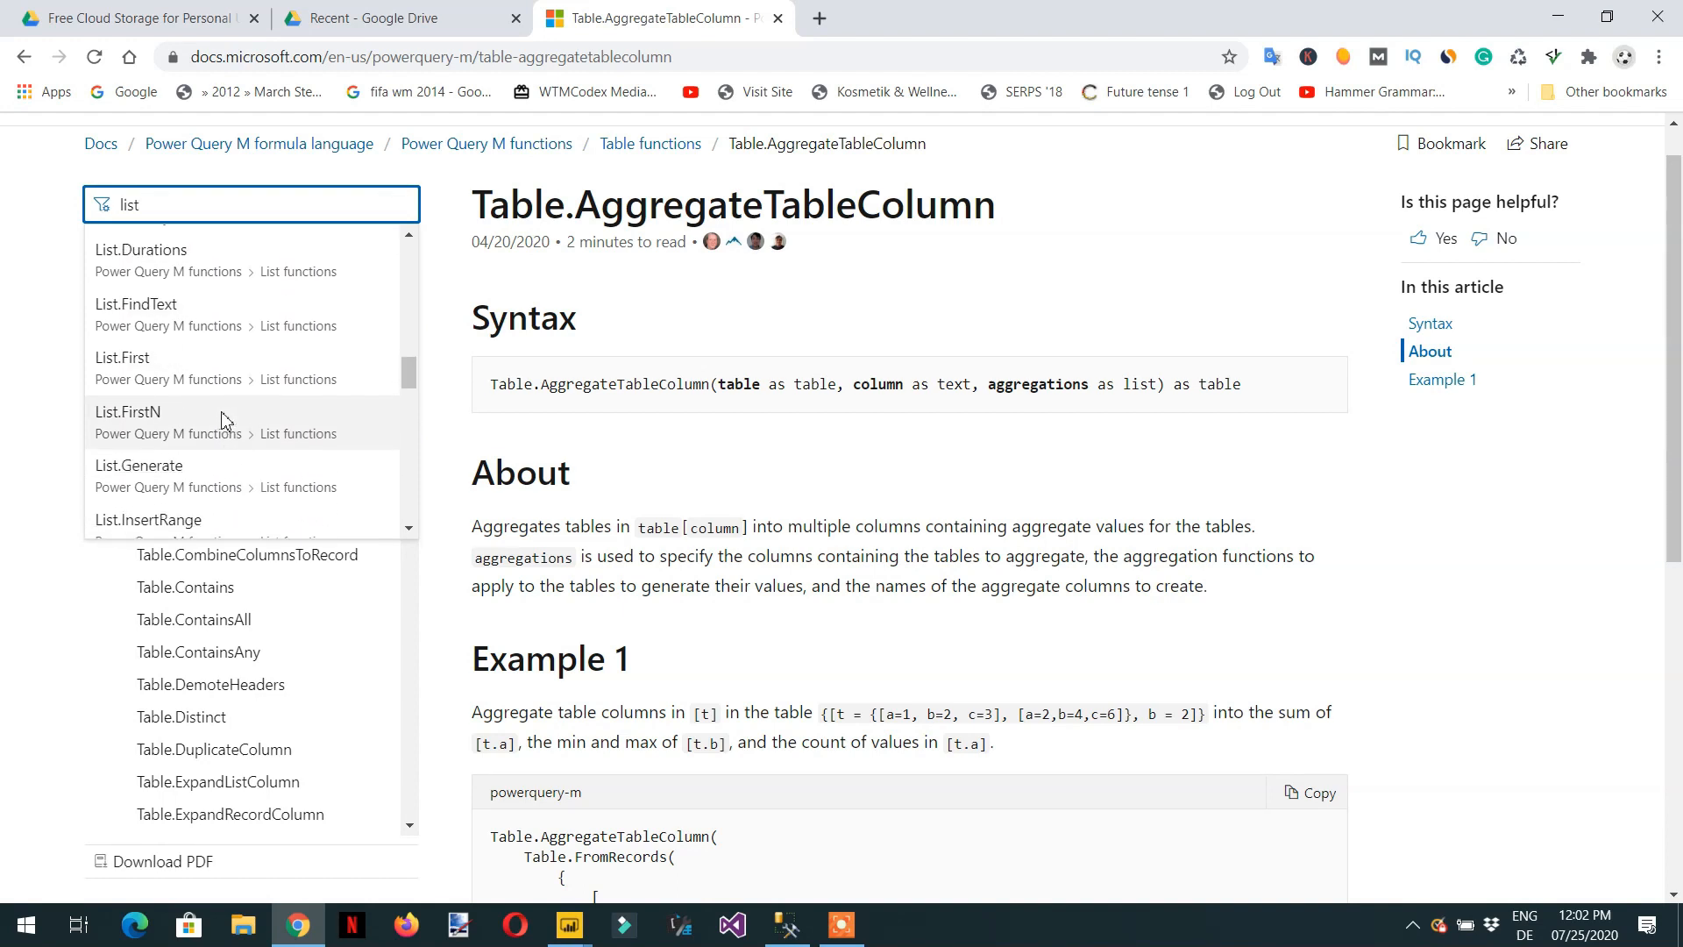
pyautogui.scroll(-3, 221, 419)
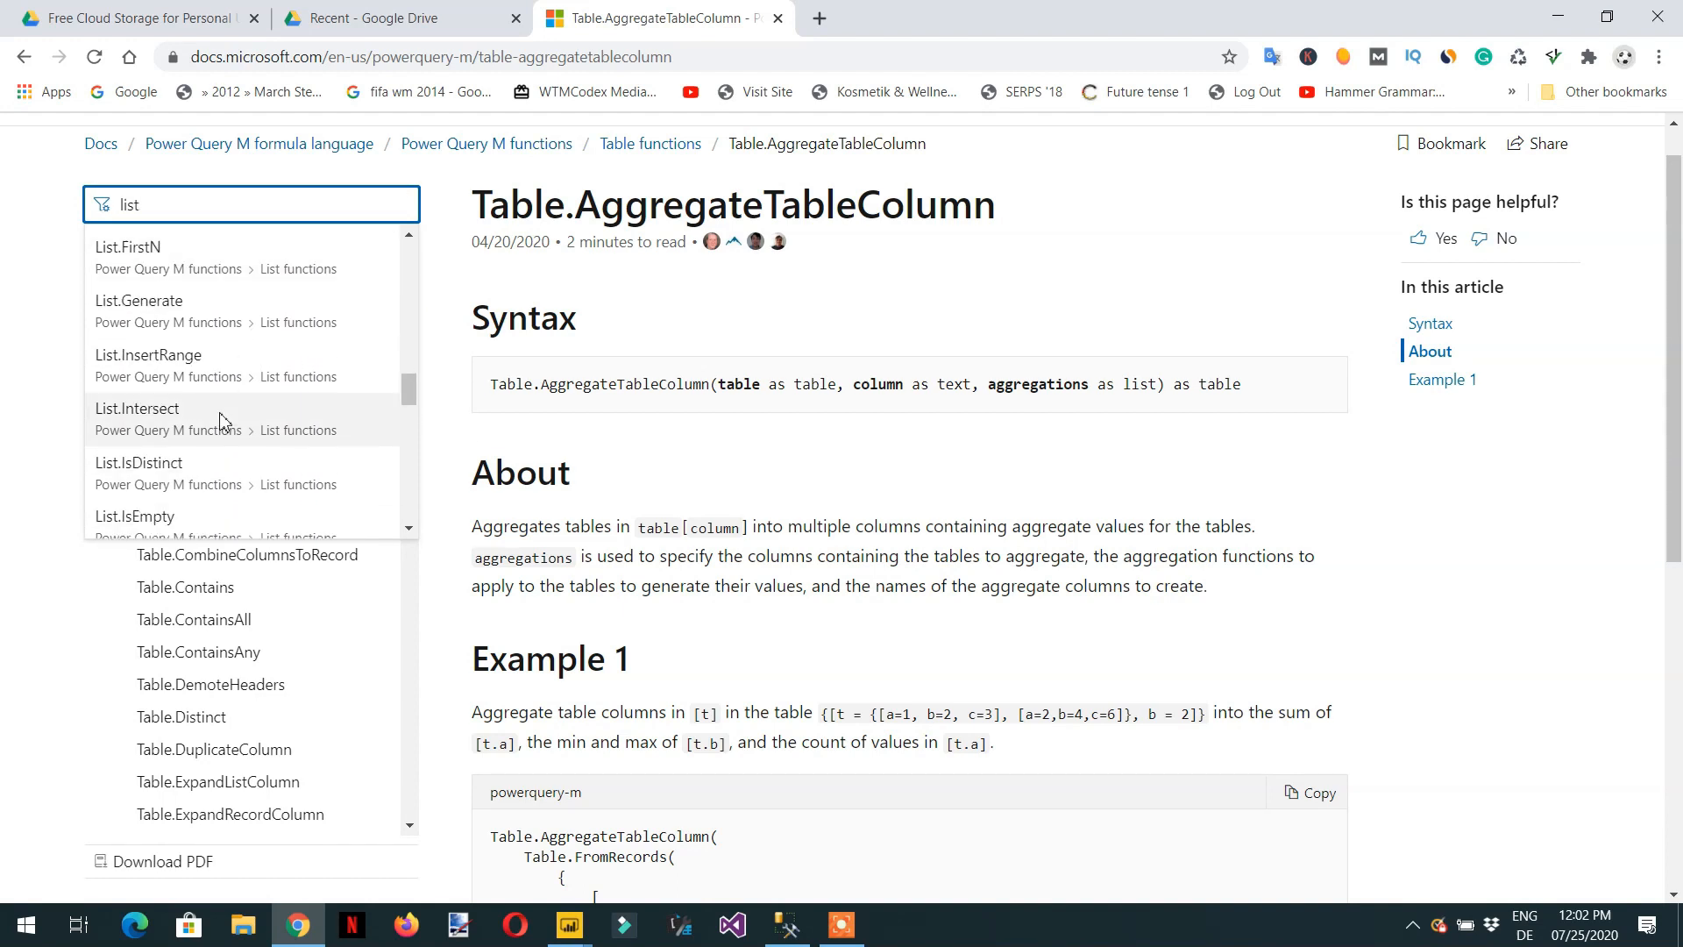